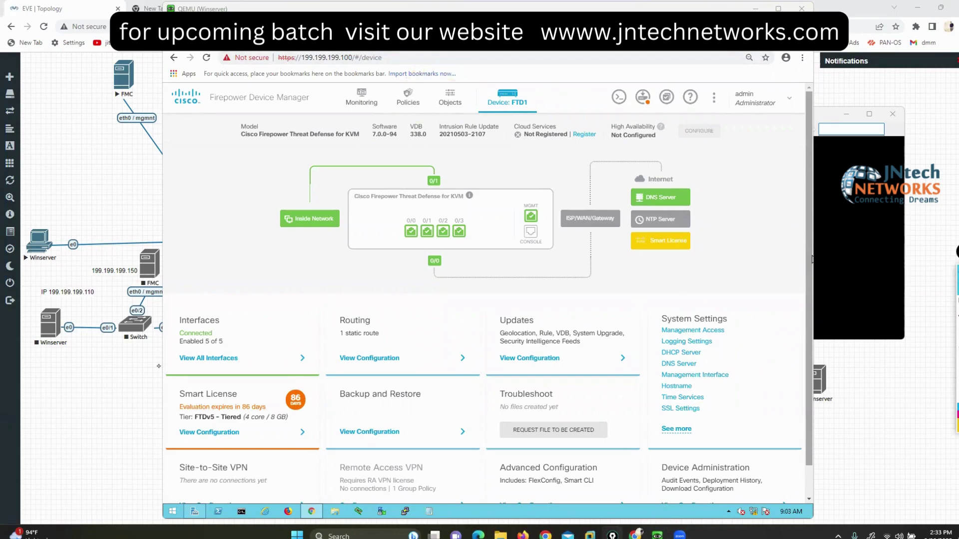
Step: Show all FTD1 interfaces and mark the inside interface row with address 200.200.200.1
left_click(201, 358)
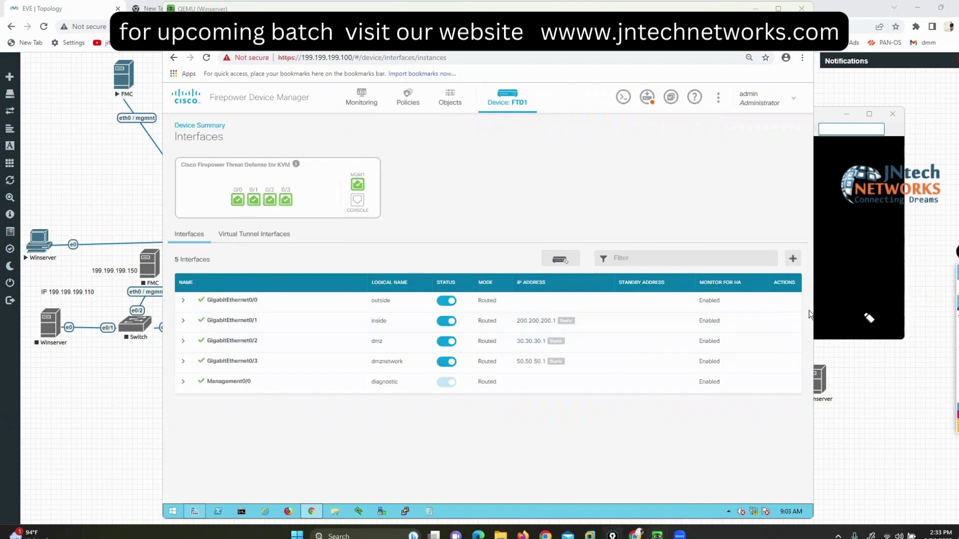
left_click_drag(589, 316, 600, 338)
left_click_drag(174, 311, 178, 331)
Step: Run 'show interface ip brief' in the FirePower console to list interface addresses
left_click(829, 248)
type("q")
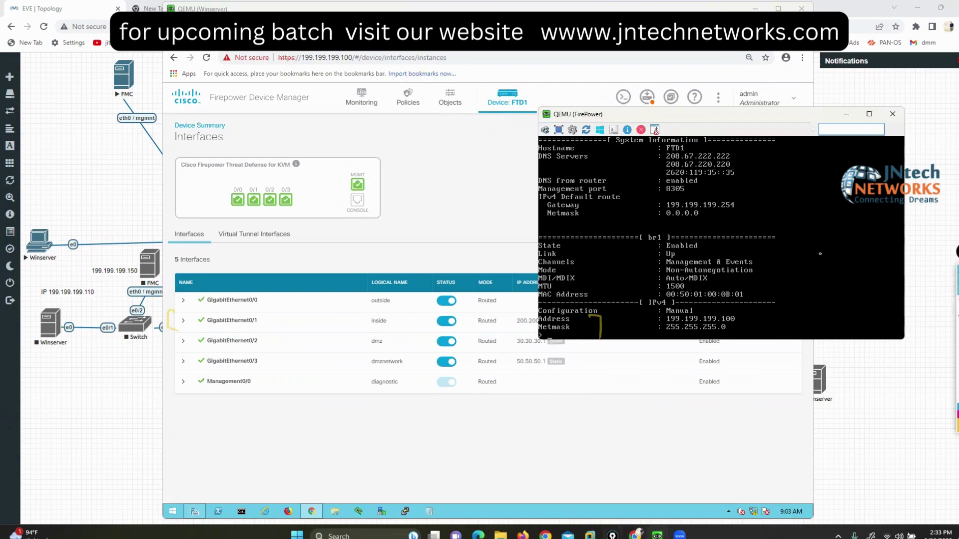
type("show inye")
key("BackSpace")
key("BackSpace")
type("terface ip brief")
key("Return")
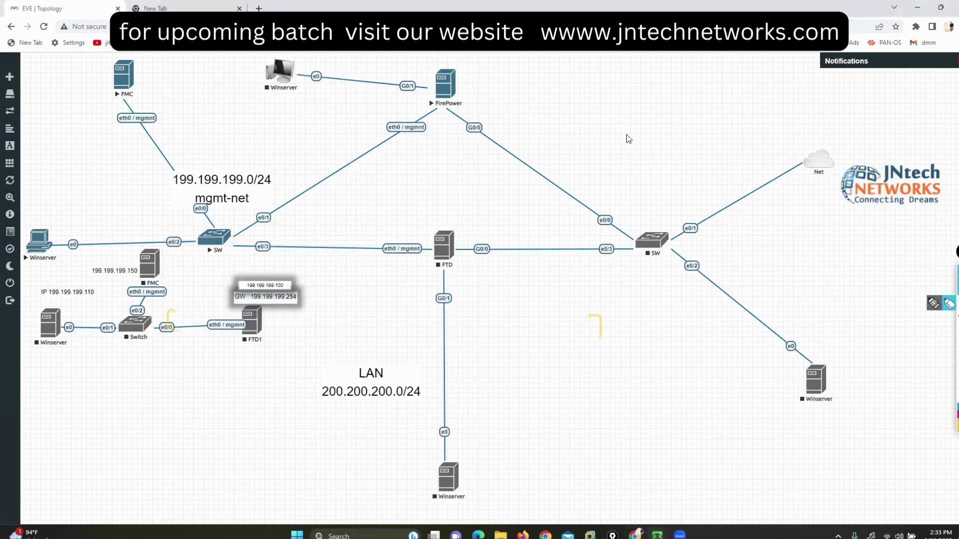
Step: Bring up the lab topology and place the FirePower console over its left side
left_click(856, 420)
right_click(653, 247)
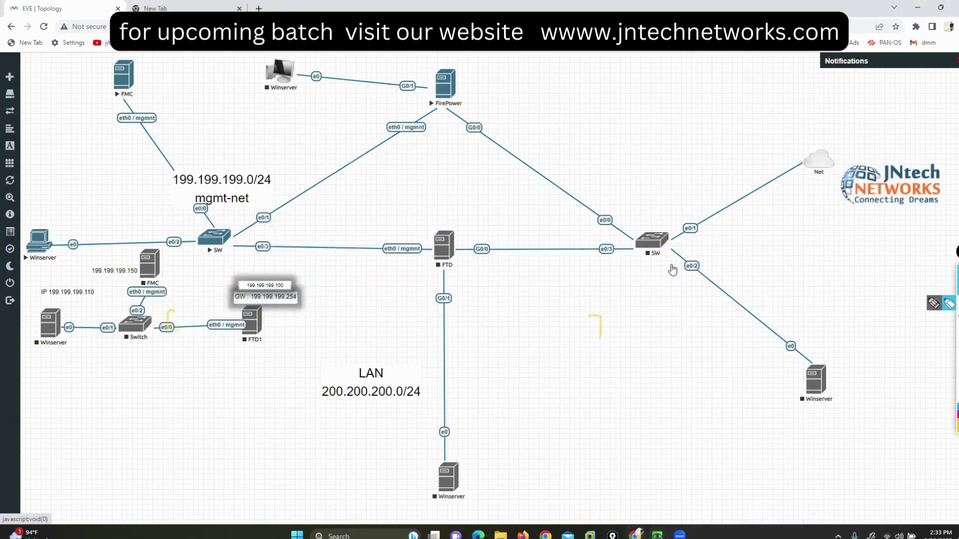
mouse_move(657, 534)
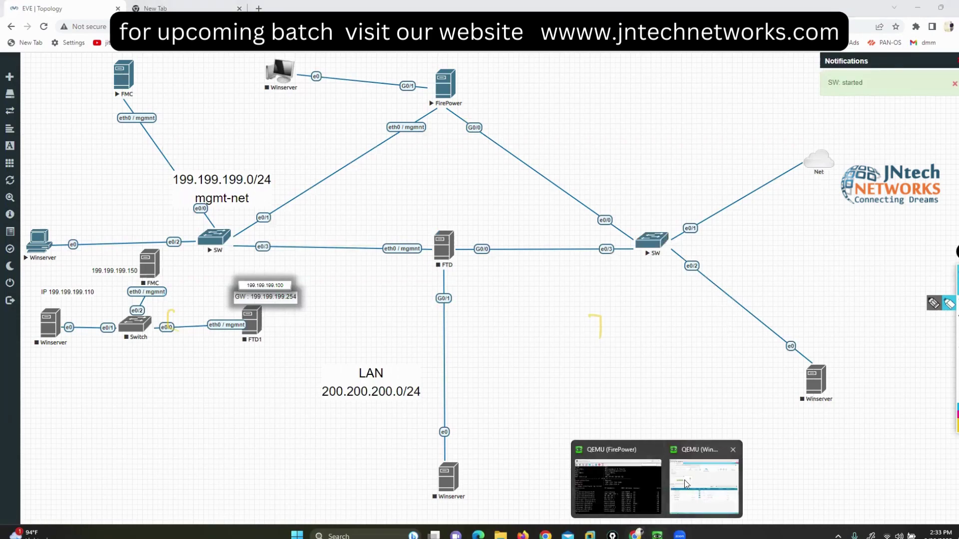
left_click(607, 481)
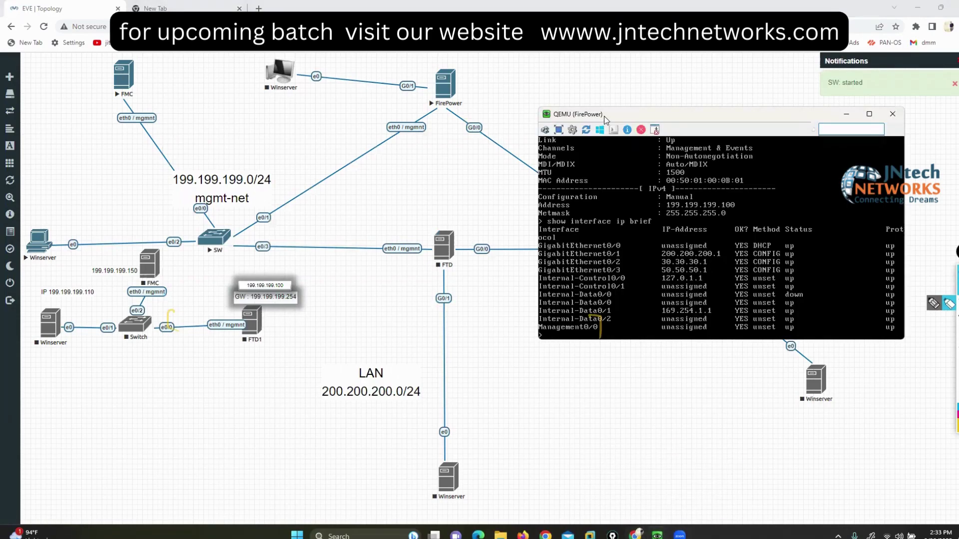
left_click_drag(572, 122, 175, 188)
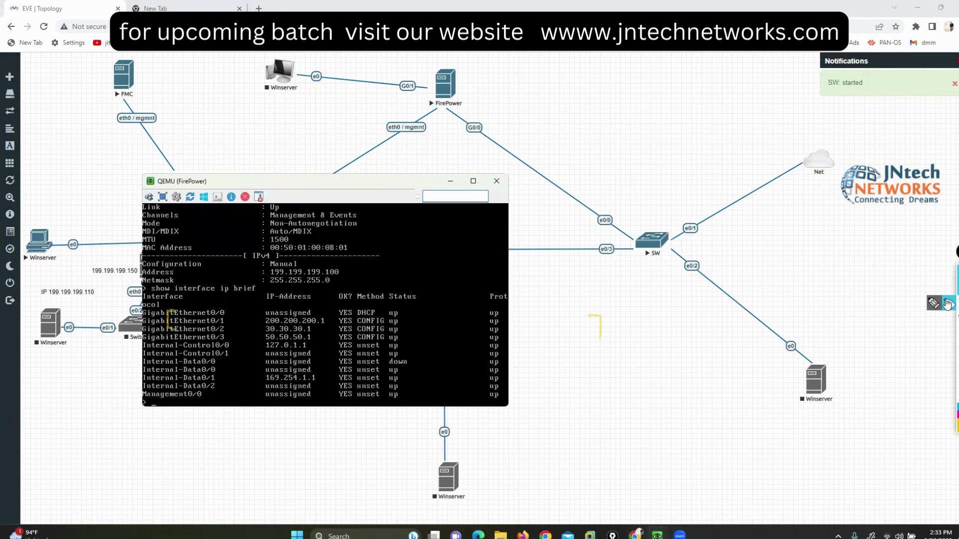
Step: Annotate the e0/2 link and GigabitEthernet0/0 DHCP status, then clear marks and uncover the topology
left_click(932, 306)
mouse_move(144, 303)
left_mouse_down()
mouse_move(125, 305)
mouse_move(142, 322)
left_mouse_up()
left_click_drag(402, 305, 410, 320)
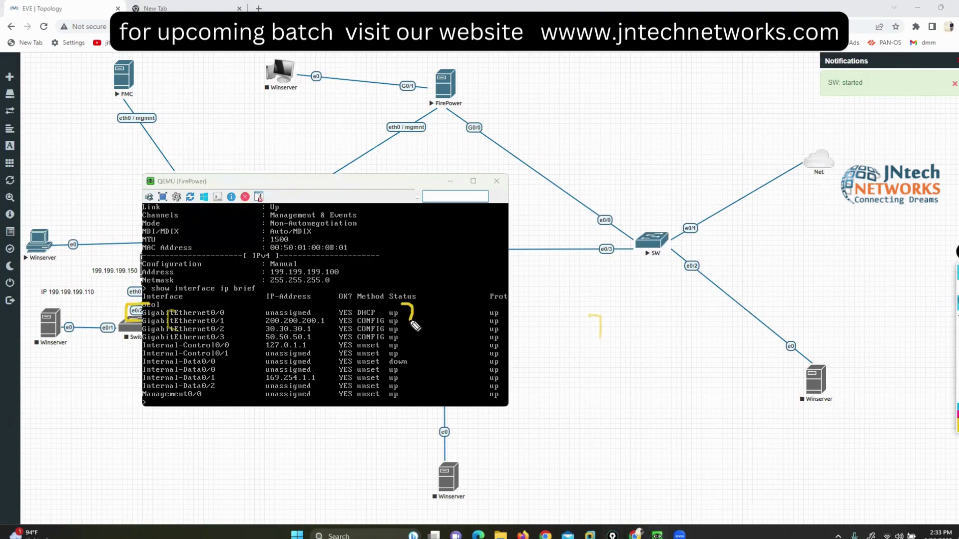
mouse_move(455, 86)
left_mouse_down()
mouse_move(592, 105)
mouse_move(669, 193)
mouse_move(669, 207)
left_mouse_up()
key("e")
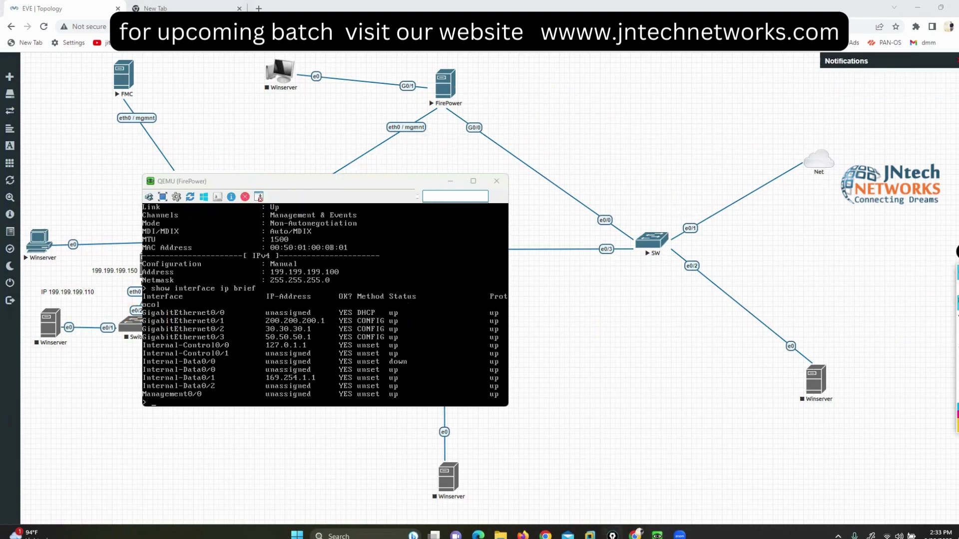
left_click_drag(359, 182, 650, 239)
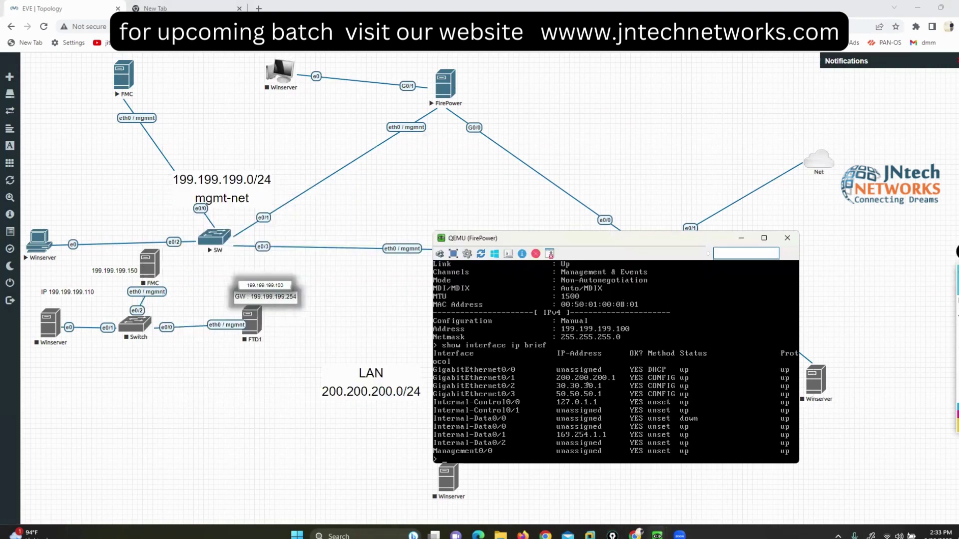
Step: Rerun 'show interface ip brief' from history and return to the Winserver device manager window
key("Up")
key("Return")
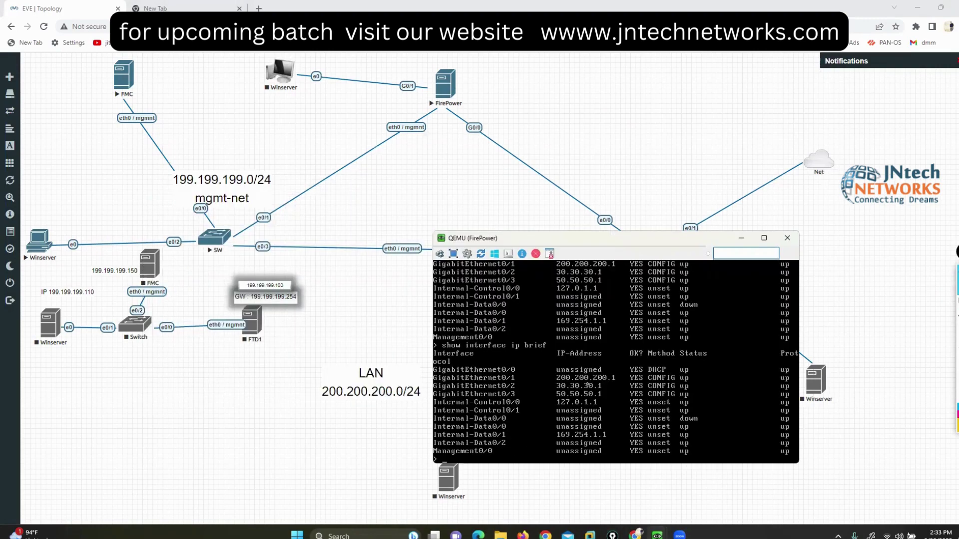
mouse_move(590, 535)
mouse_move(657, 535)
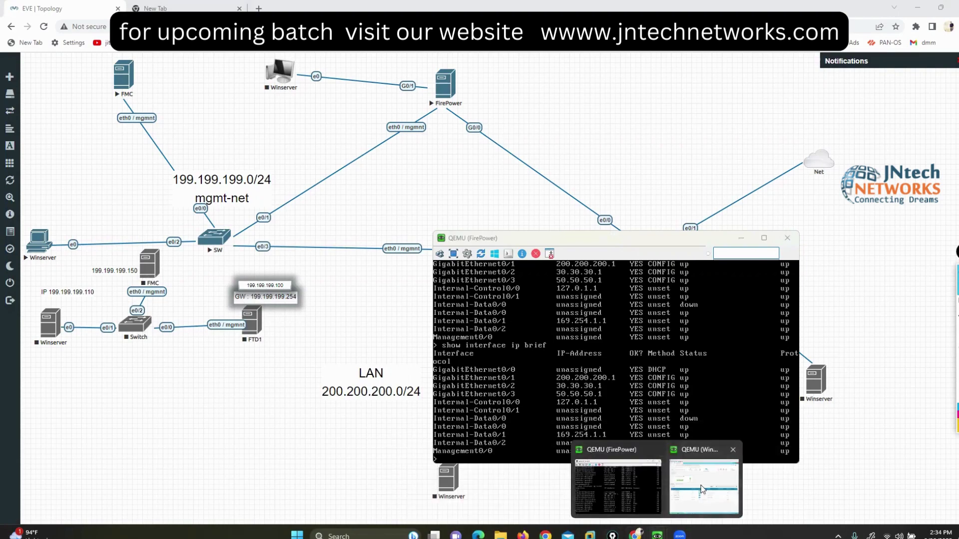
left_click(685, 477)
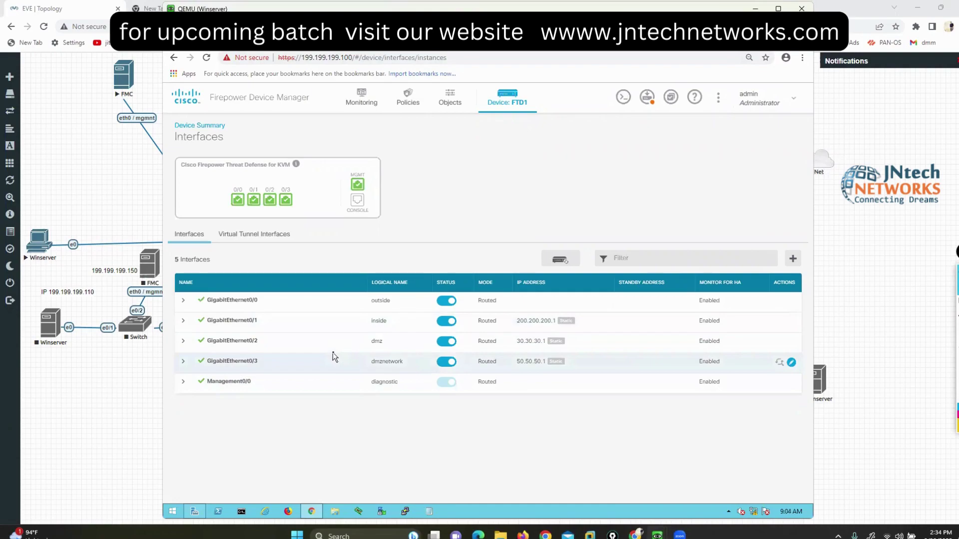
Step: Pass through Objects and the FTD1 dashboard to reach the Access Control policy with Inside_Outside_Rule
left_click(455, 100)
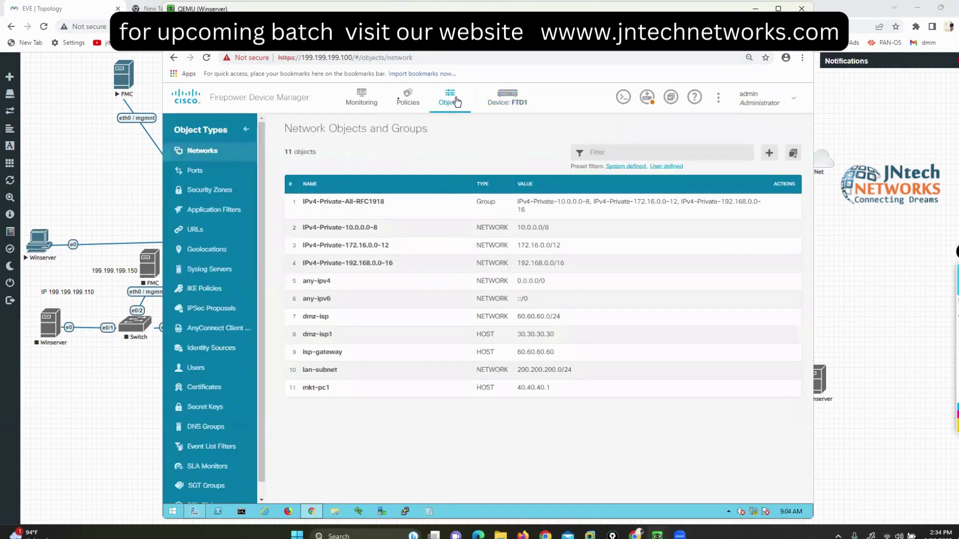
left_click(508, 97)
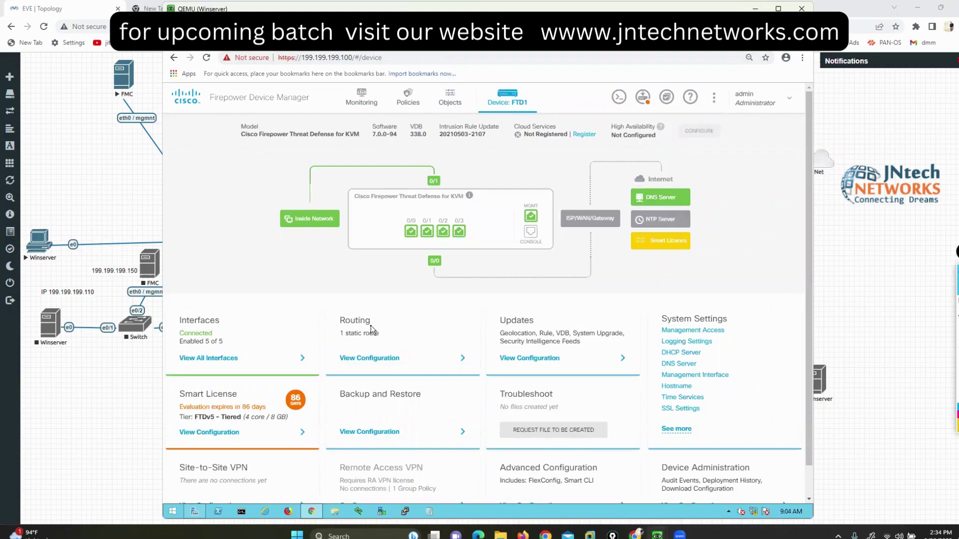
left_click(401, 101)
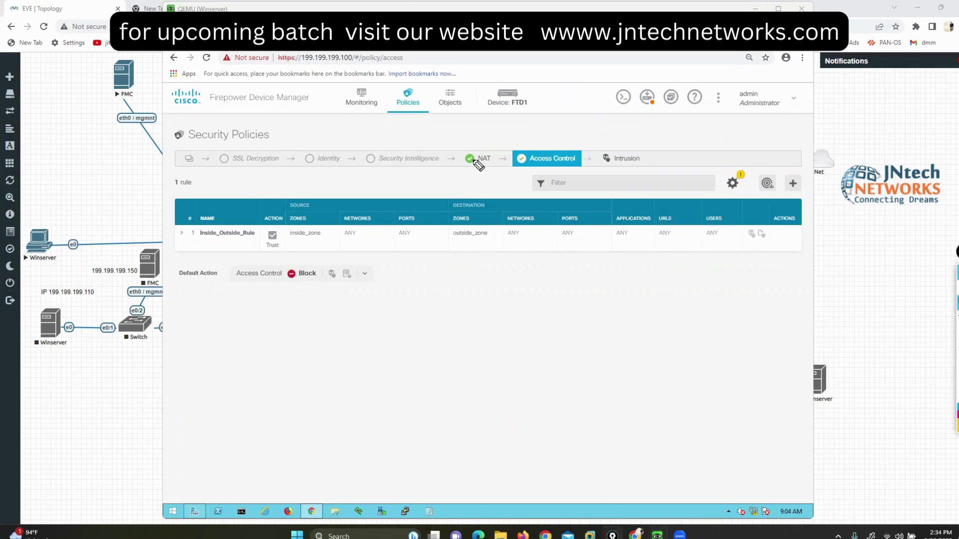
Step: Annotate the policy chain steps: NAT, SSL Decryption, Identity, Security Intelligence and Access Control
mouse_move(482, 146)
left_mouse_down()
mouse_move(462, 153)
mouse_move(504, 172)
mouse_move(484, 150)
left_mouse_up()
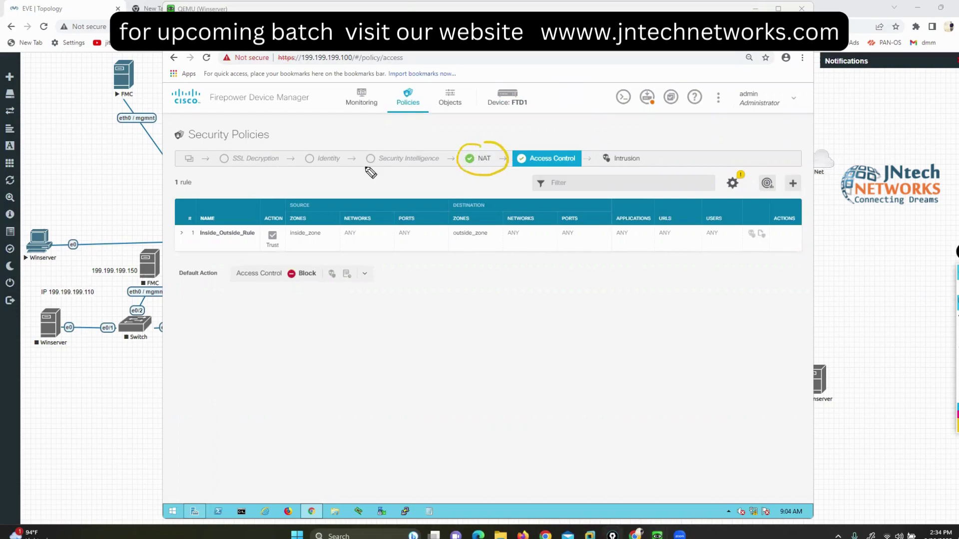
mouse_move(181, 196)
left_mouse_down()
mouse_move(235, 187)
mouse_move(242, 172)
left_mouse_up()
mouse_move(318, 192)
left_mouse_down()
mouse_move(318, 164)
mouse_move(330, 163)
left_mouse_up()
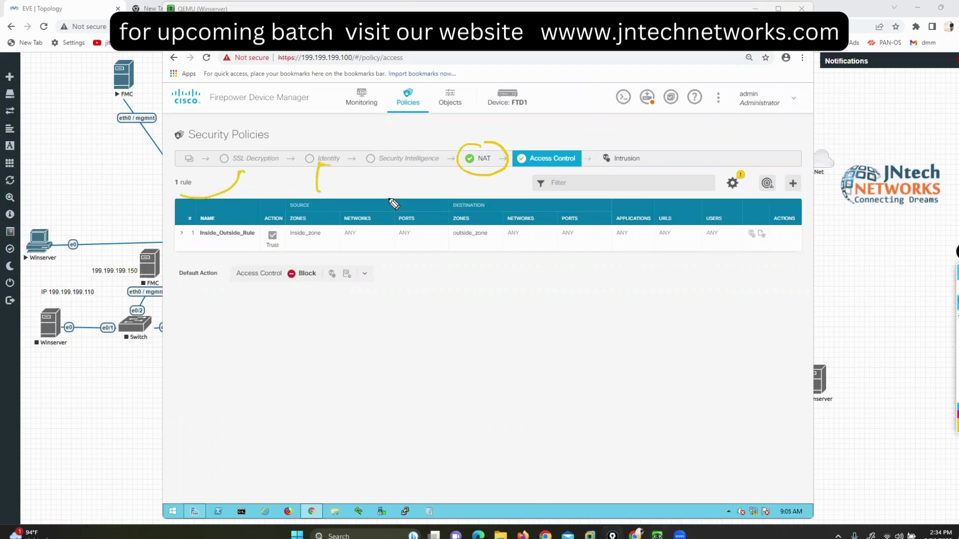
mouse_move(390, 200)
left_mouse_down()
mouse_move(388, 170)
mouse_move(399, 171)
left_mouse_up()
mouse_move(434, 140)
left_mouse_down()
mouse_move(432, 175)
mouse_move(161, 175)
mouse_move(304, 131)
mouse_move(434, 175)
left_mouse_up()
key("e")
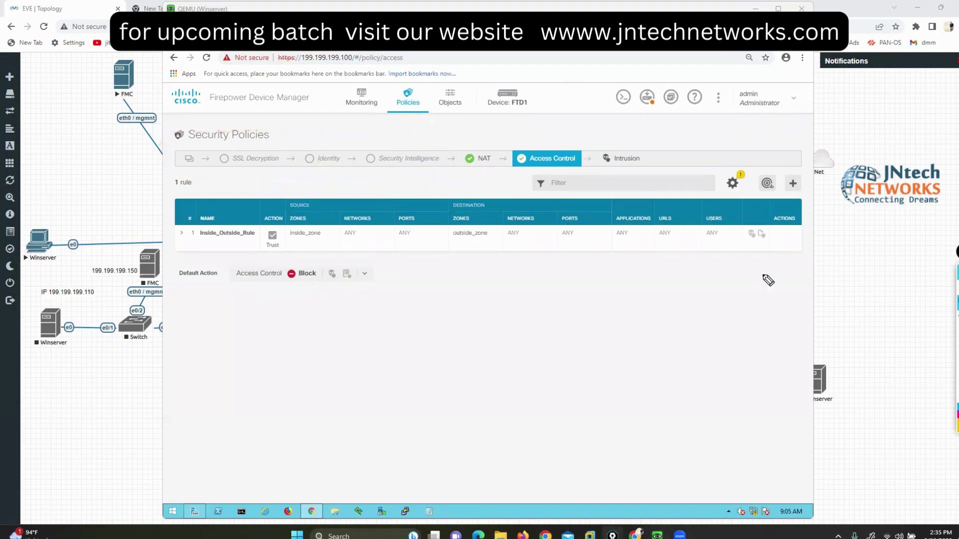
mouse_move(413, 89)
left_mouse_down()
mouse_move(382, 103)
mouse_move(426, 85)
mouse_move(481, 146)
mouse_move(496, 132)
left_mouse_up()
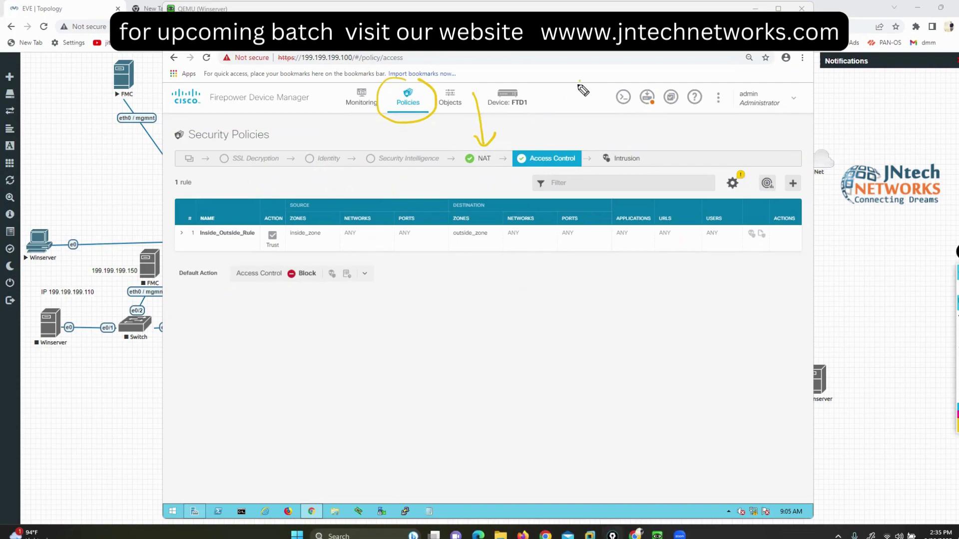
left_click_drag(579, 79, 568, 147)
left_click_drag(570, 147, 581, 132)
Step: Sketch a firewall box with green traffic flows and mark the Block default action
mouse_move(551, 258)
left_mouse_down()
mouse_move(460, 259)
mouse_move(526, 325)
mouse_move(566, 261)
mouse_move(549, 258)
left_mouse_up()
left_click(936, 320)
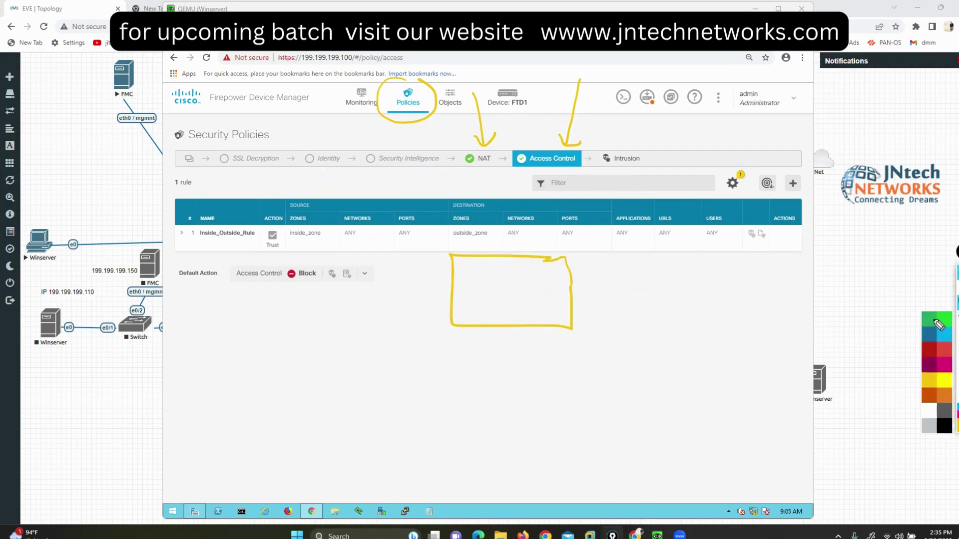
left_click_drag(451, 291, 193, 308)
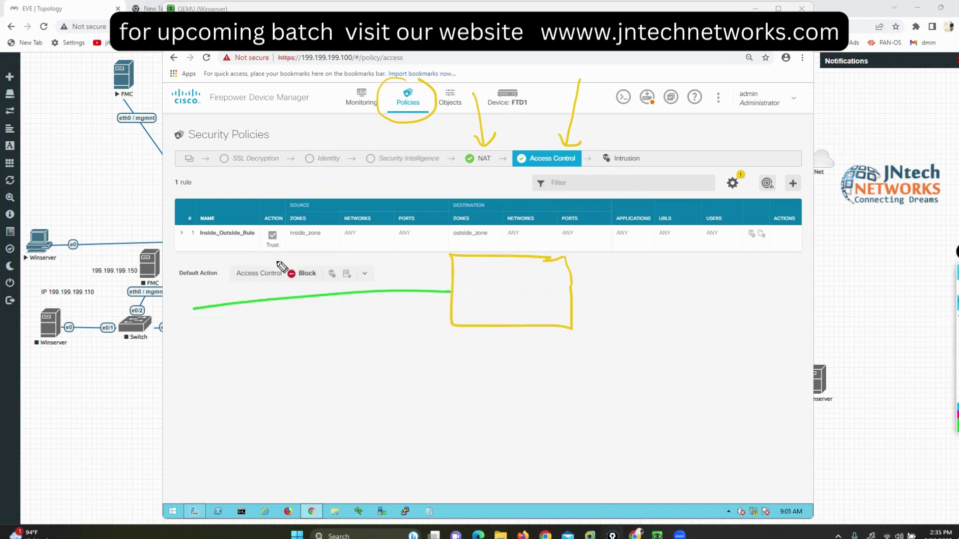
mouse_move(283, 252)
left_mouse_down()
mouse_move(283, 274)
mouse_move(324, 258)
left_mouse_up()
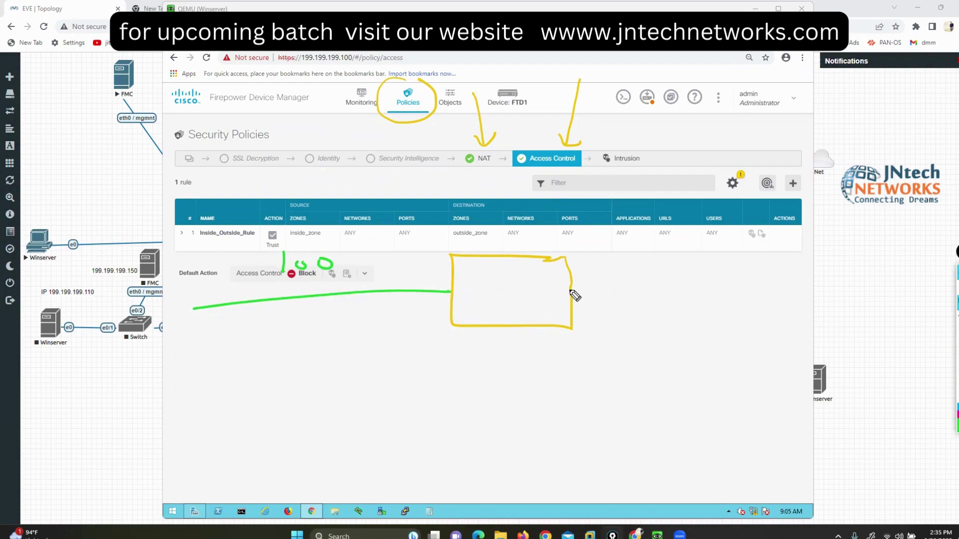
left_click_drag(569, 290, 835, 339)
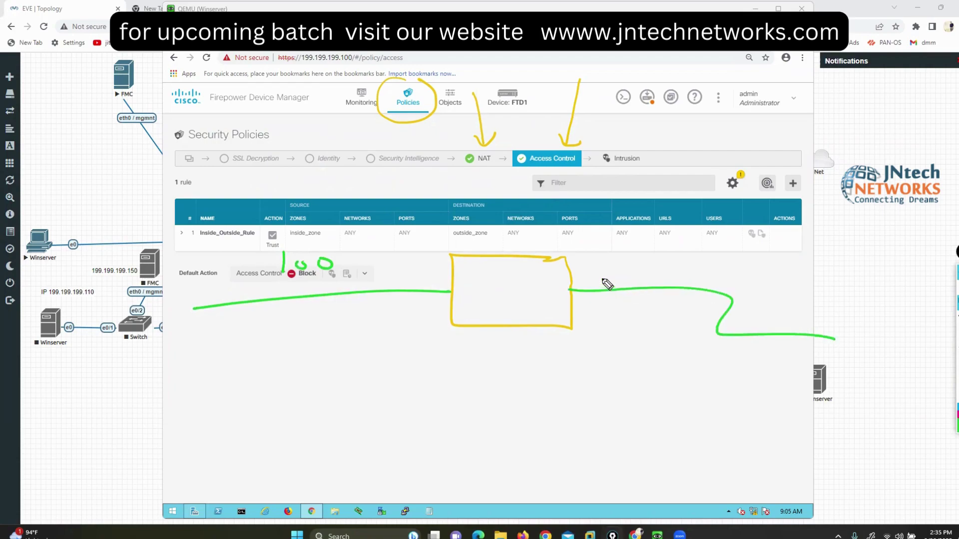
mouse_move(611, 271)
left_mouse_down()
mouse_move(608, 284)
mouse_move(614, 273)
left_mouse_up()
mouse_move(287, 330)
left_mouse_down()
mouse_move(709, 327)
mouse_move(691, 343)
left_mouse_up()
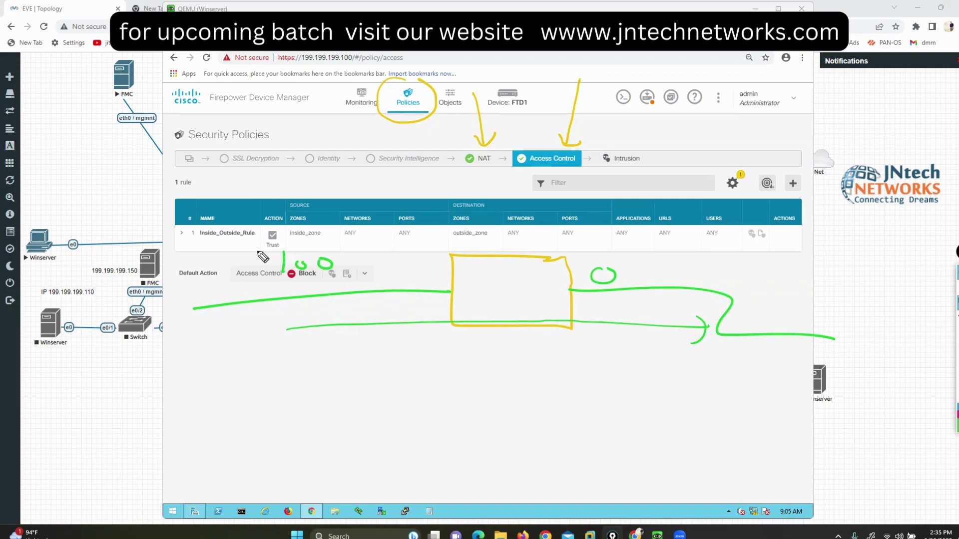
Step: Erase the sketch, tick the NAT step as done, and clear all annotations
mouse_move(280, 263)
left_mouse_down()
mouse_move(327, 266)
mouse_move(302, 265)
left_mouse_up()
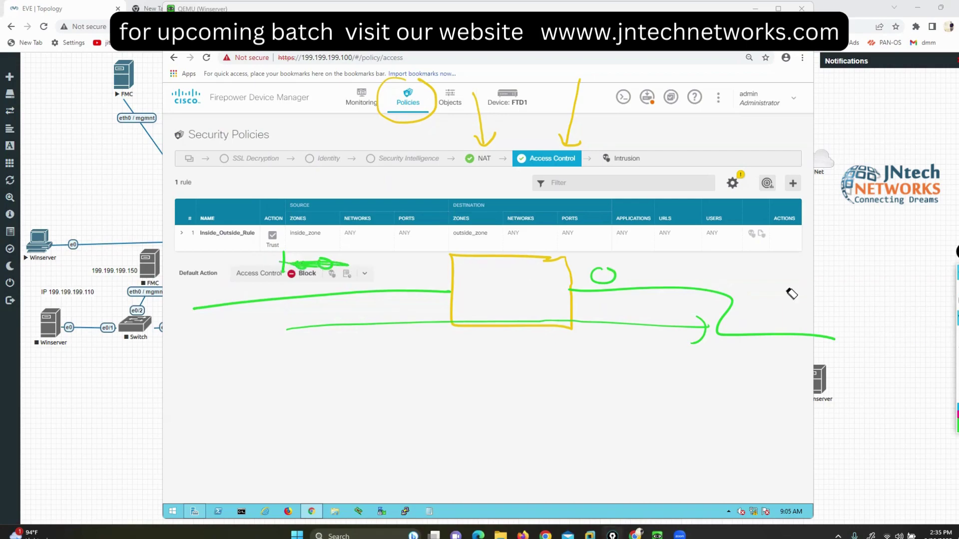
left_click(288, 260)
left_click(356, 294)
left_click(473, 324)
left_click(474, 327)
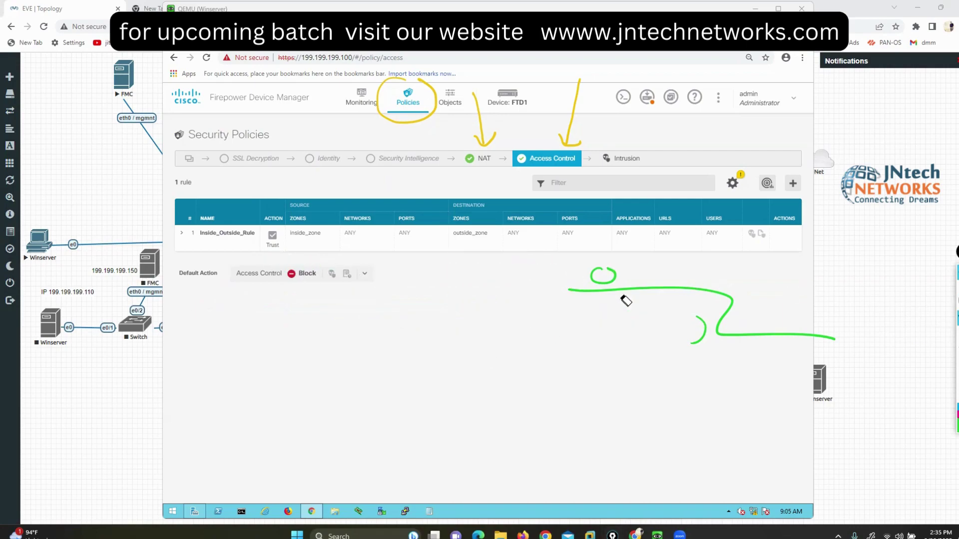
left_click(619, 290)
left_click(602, 275)
left_click(699, 330)
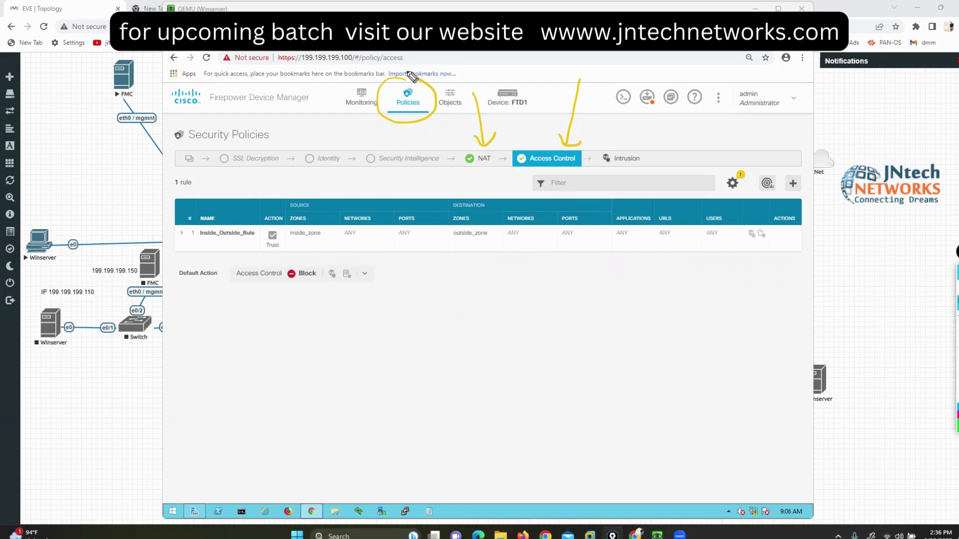
left_click_drag(407, 73, 437, 50)
left_click_drag(467, 176, 485, 169)
key("Escape")
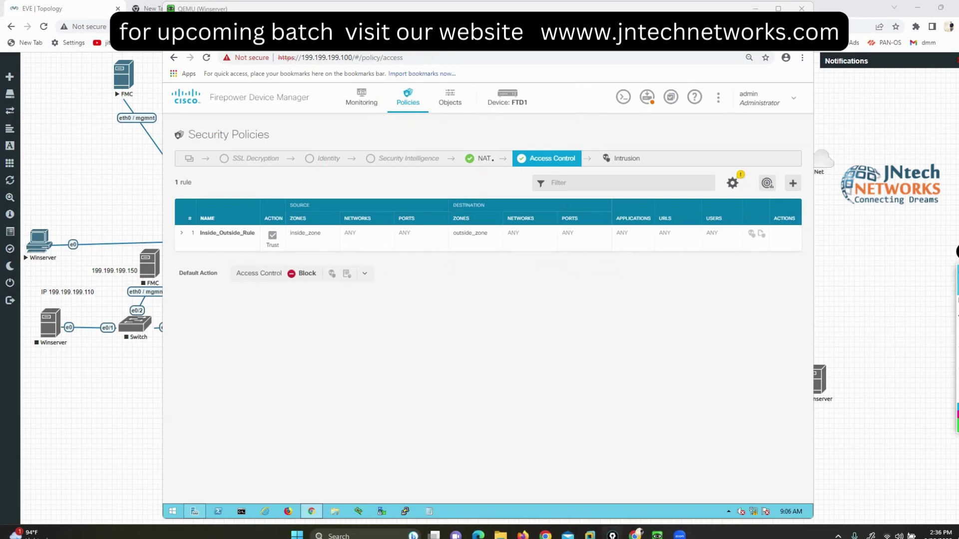
Step: Switch to NAT to show the dynamic InsideOutsideNatRule translating any-ipv4 inside to outside
left_click(473, 159)
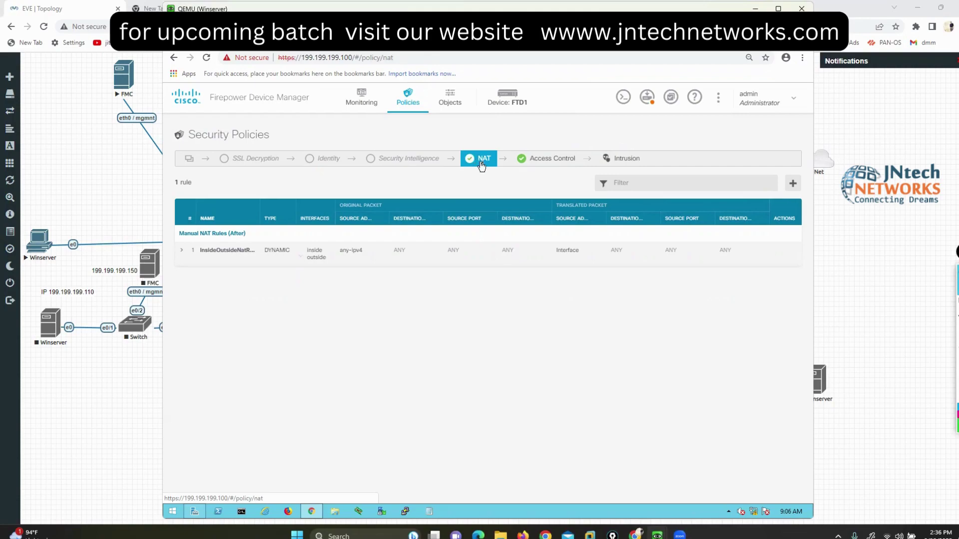
mouse_move(288, 256)
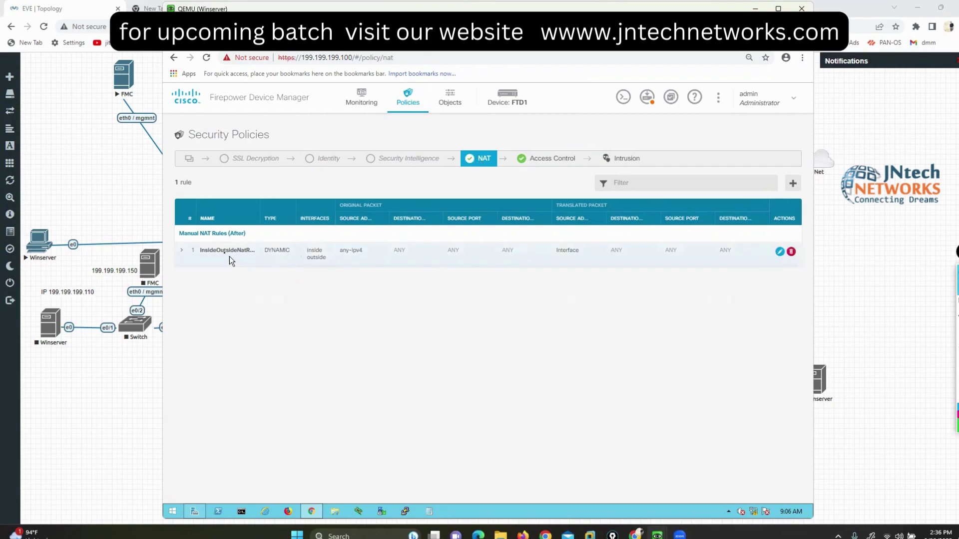
left_click(778, 253)
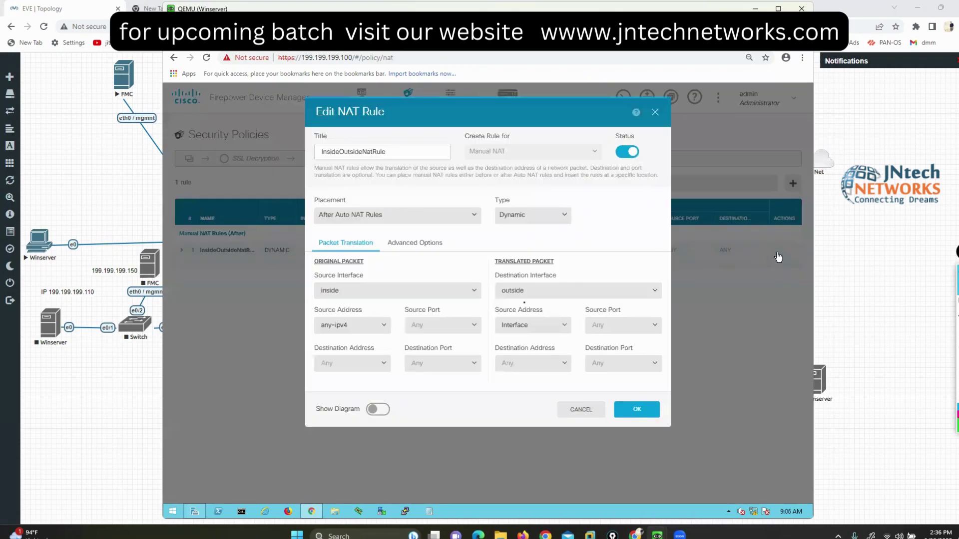
left_click(500, 151)
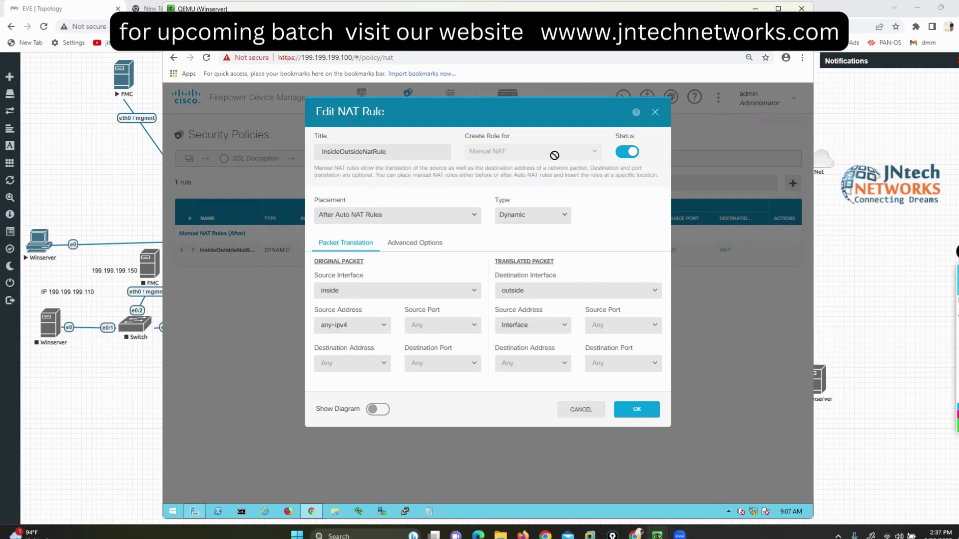
left_click(568, 414)
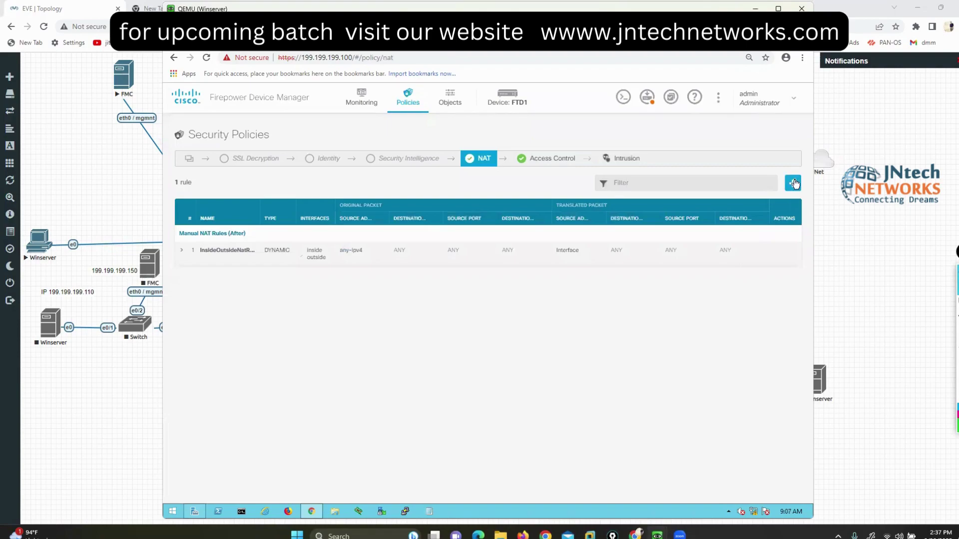
left_click(793, 183)
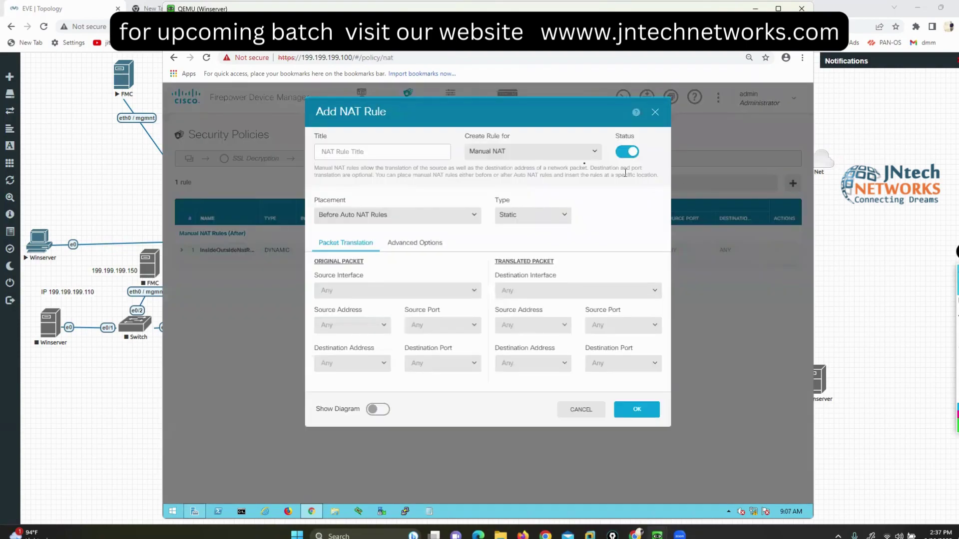
left_click(579, 158)
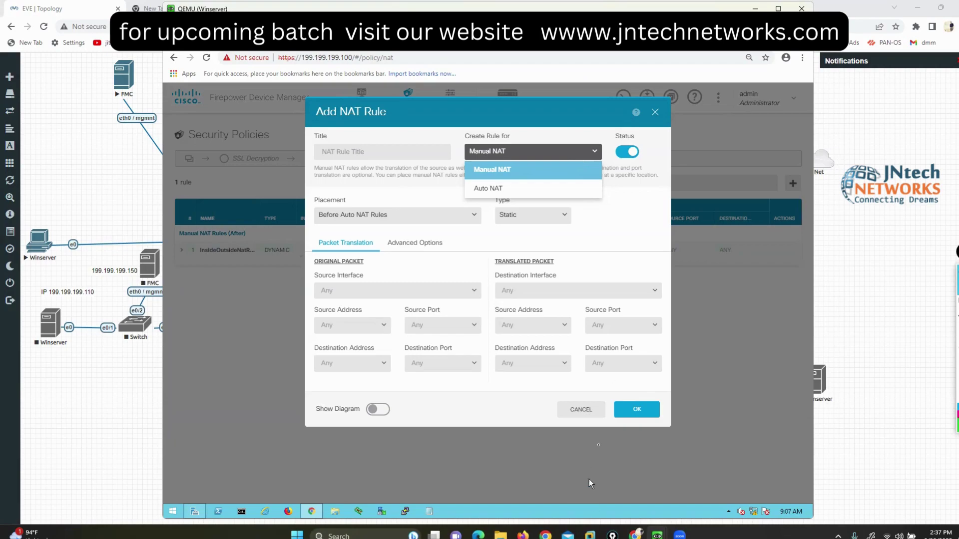
left_click(582, 411)
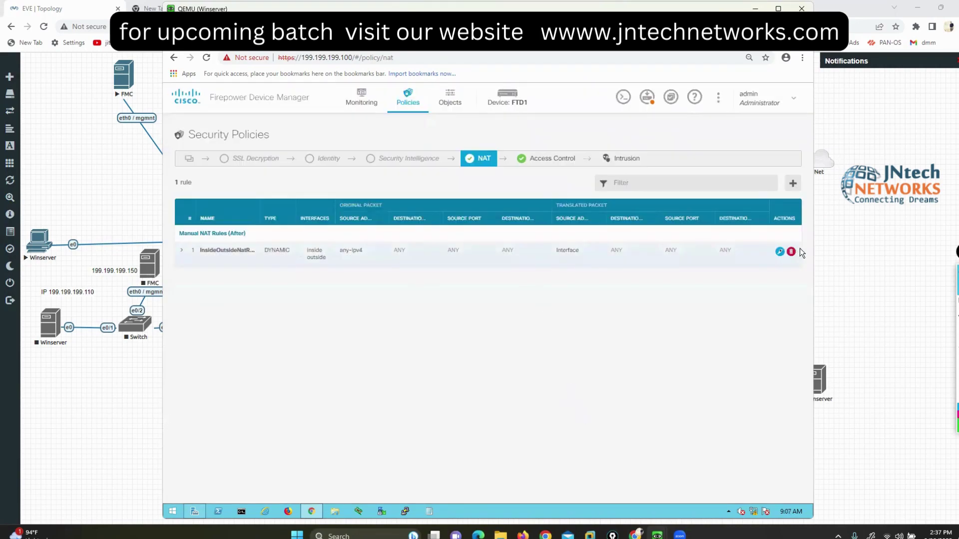
left_click(779, 252)
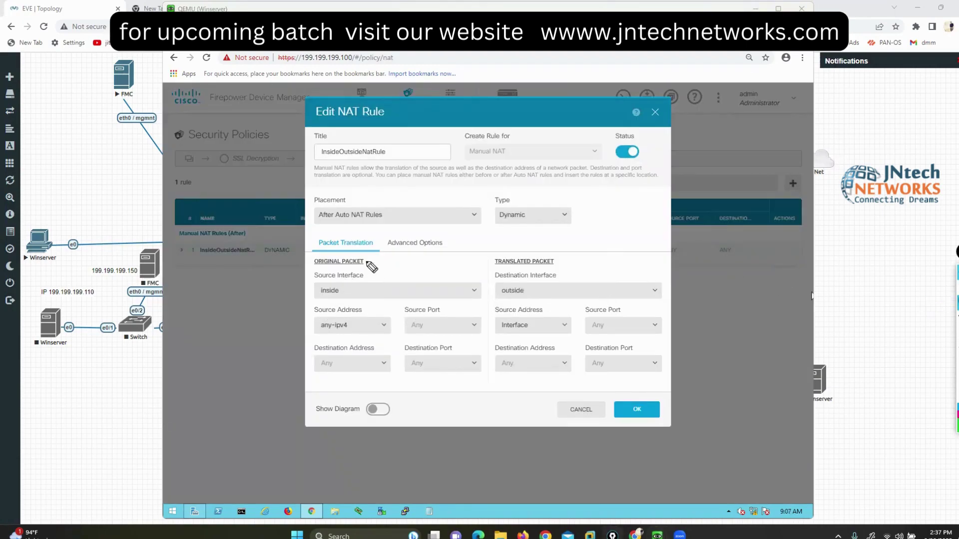
left_click_drag(361, 254, 370, 270)
mouse_move(320, 254)
left_mouse_down()
mouse_move(305, 263)
mouse_move(315, 270)
left_mouse_up()
mouse_move(493, 253)
left_mouse_down()
mouse_move(482, 268)
mouse_move(494, 272)
left_mouse_up()
left_click_drag(554, 252, 562, 272)
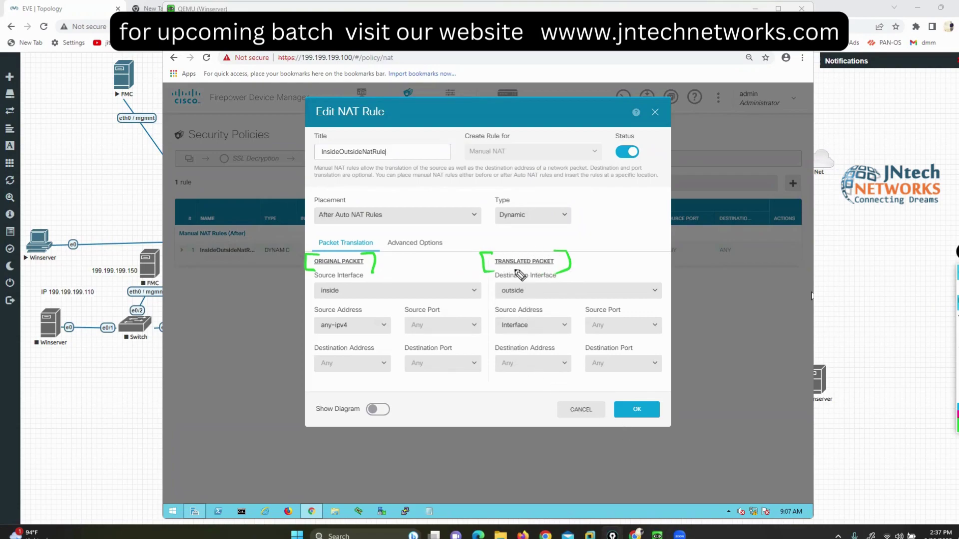
mouse_move(528, 300)
left_mouse_down()
mouse_move(493, 309)
mouse_move(500, 342)
mouse_move(534, 295)
left_mouse_up()
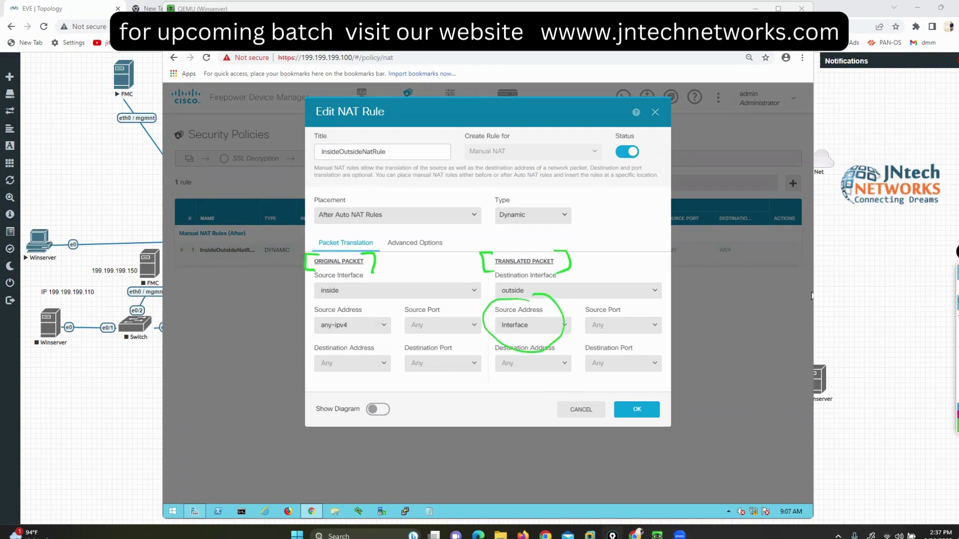
key("e")
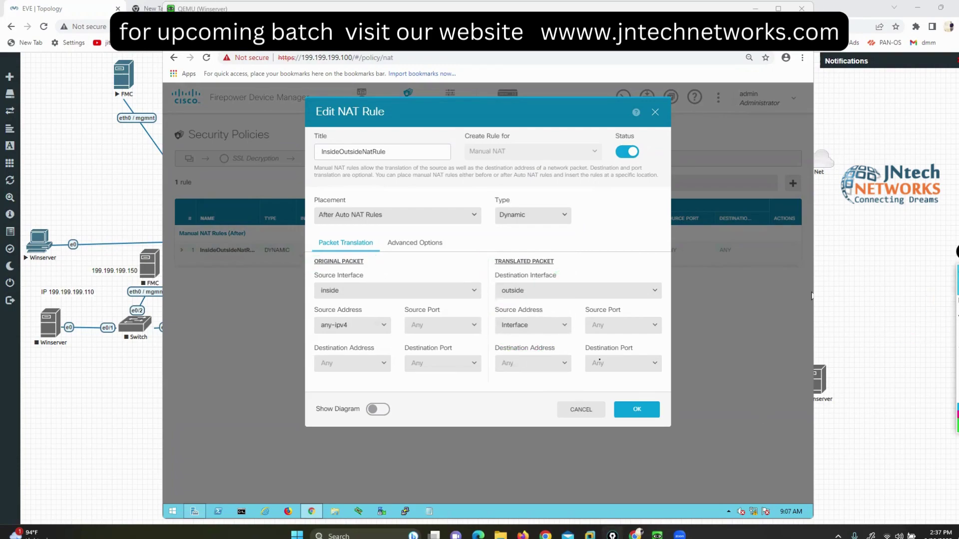
left_click(591, 409)
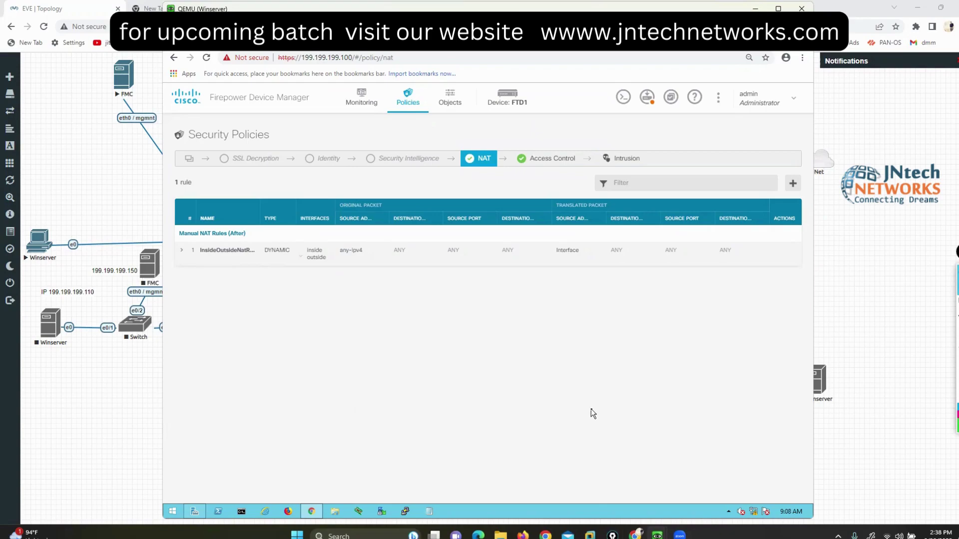
Step: Open Inside_Outside_Rule for editing and mark its Title and Order fields
left_click(552, 159)
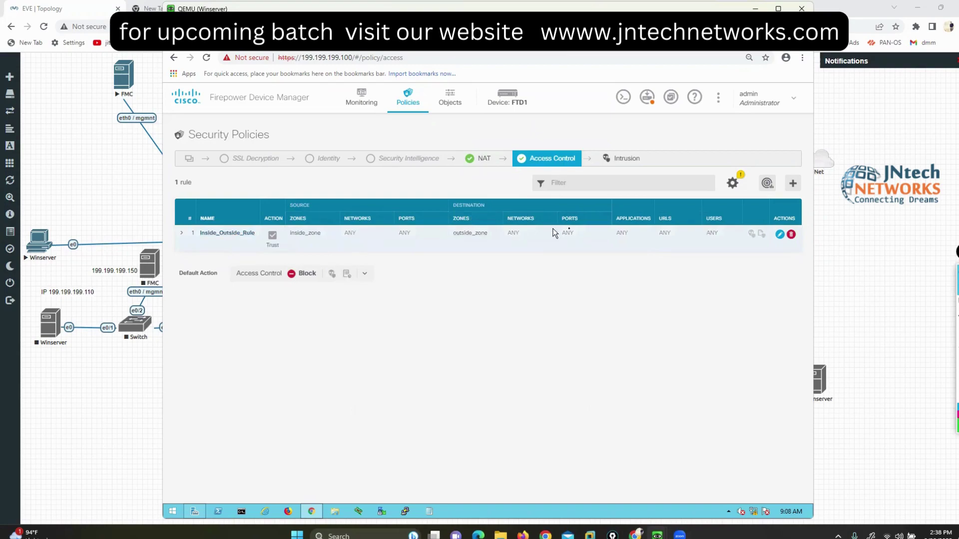
left_click(780, 235)
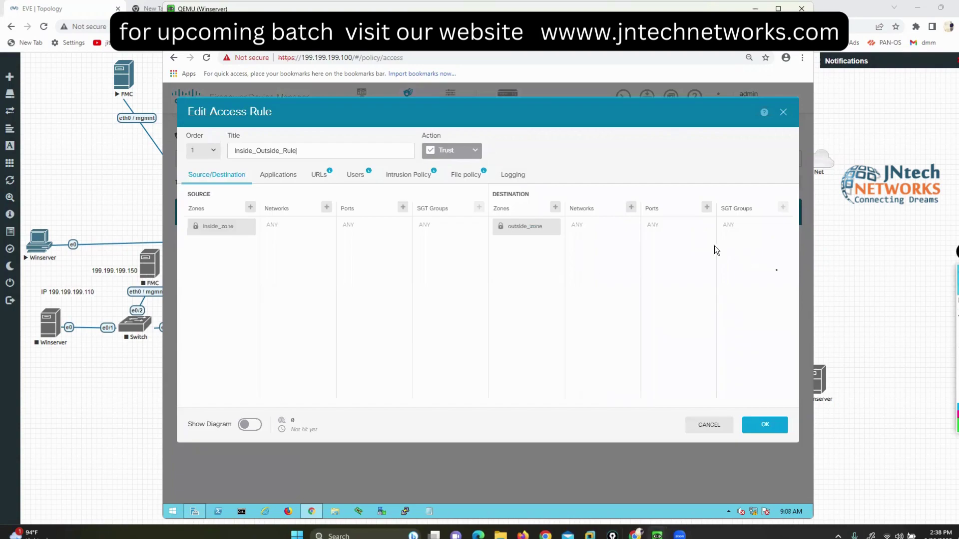
left_click(933, 304)
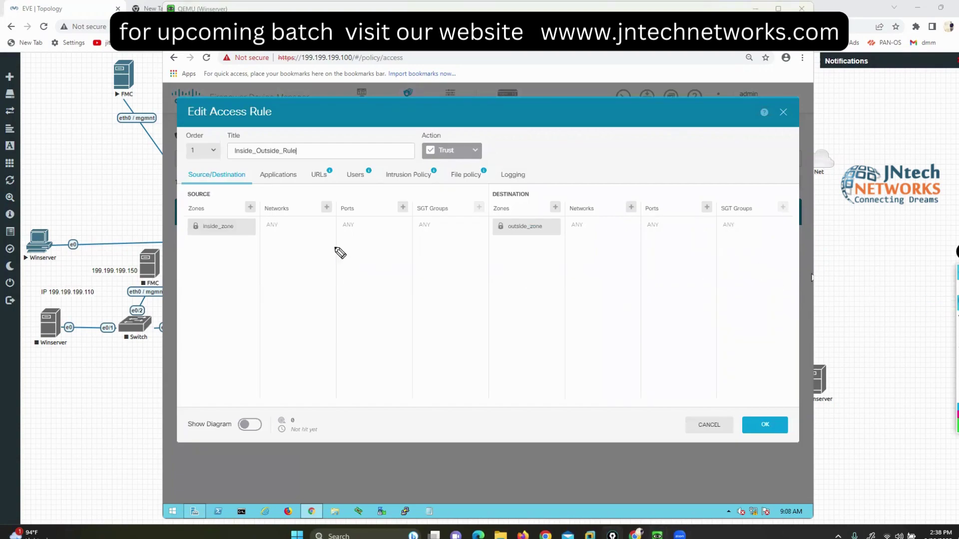
mouse_move(292, 142)
left_mouse_down()
mouse_move(309, 140)
mouse_move(304, 166)
left_mouse_up()
left_click_drag(230, 130, 227, 159)
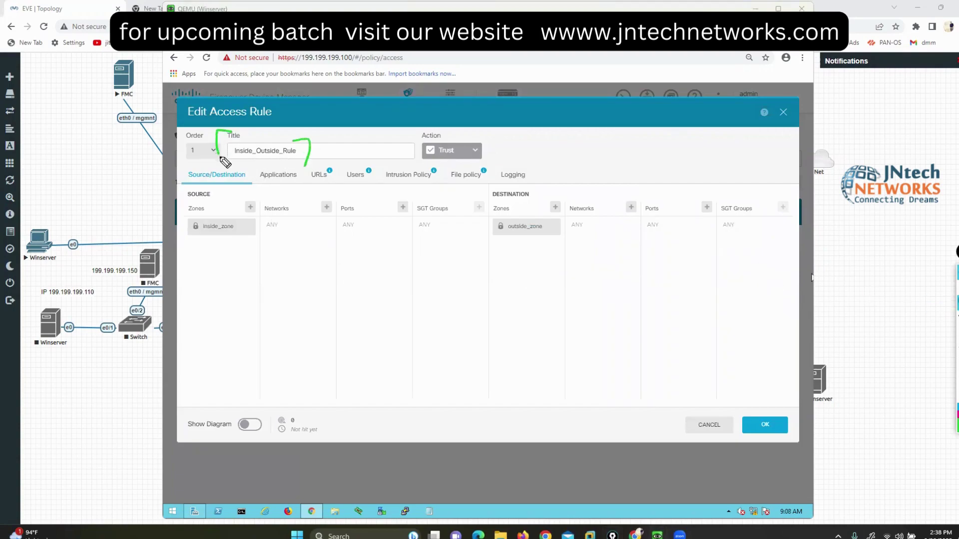
mouse_move(196, 131)
left_mouse_down()
mouse_move(175, 158)
mouse_move(202, 127)
left_mouse_up()
key("e")
Step: Bracket the rule's sections: Source/Destination, Applications, URLs, Users, Intrusion, File policy and Logging
mouse_move(236, 163)
left_mouse_down()
mouse_move(248, 173)
mouse_move(241, 183)
left_mouse_up()
left_click_drag(187, 160, 180, 179)
mouse_move(294, 165)
left_mouse_down()
mouse_move(295, 179)
mouse_move(248, 169)
left_mouse_up()
mouse_move(327, 161)
left_mouse_down()
mouse_move(333, 183)
mouse_move(305, 181)
mouse_move(380, 180)
left_mouse_up()
mouse_move(384, 160)
left_mouse_down()
mouse_move(395, 162)
mouse_move(383, 188)
left_mouse_up()
left_click_drag(452, 160, 442, 190)
left_click_drag(495, 168, 505, 184)
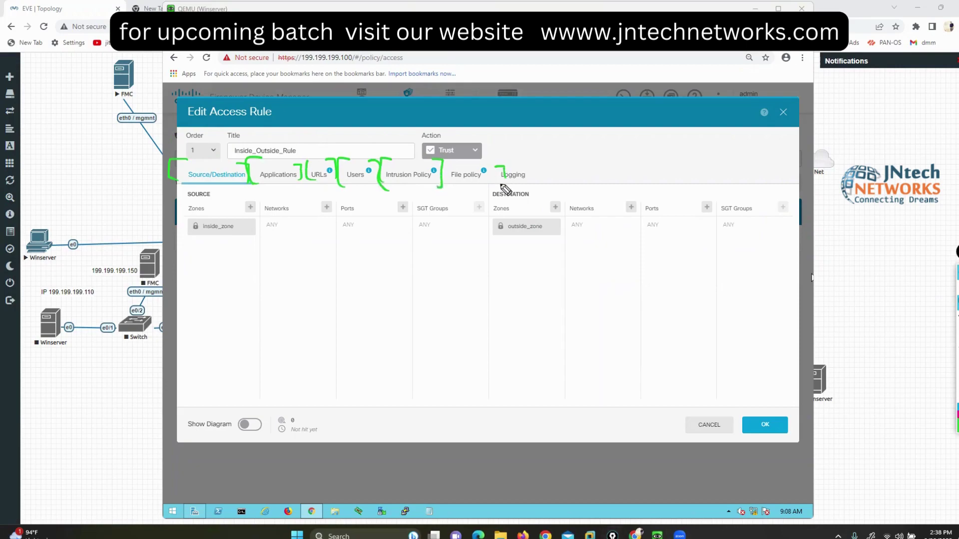
left_click_drag(462, 161, 449, 190)
mouse_move(530, 162)
left_mouse_down()
mouse_move(540, 184)
mouse_move(494, 191)
left_mouse_up()
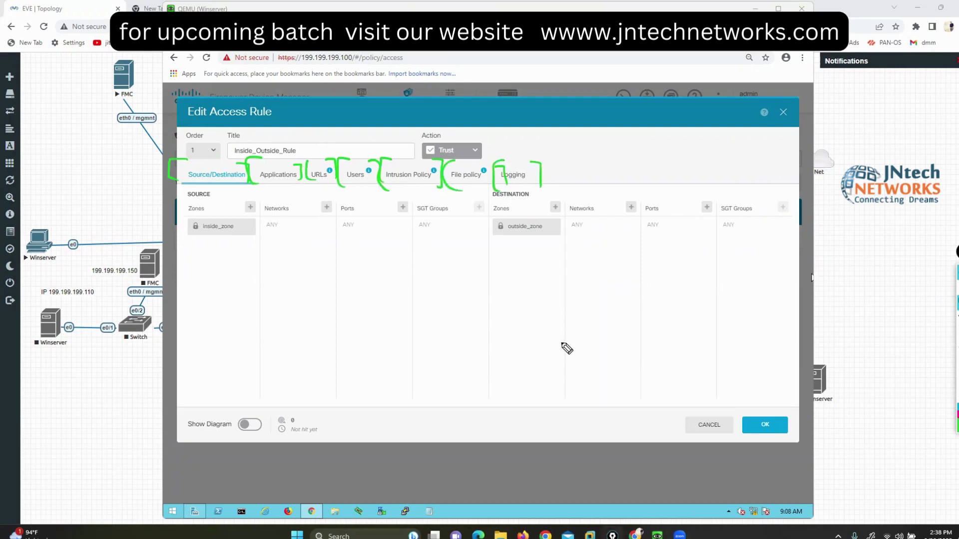
left_click(956, 372)
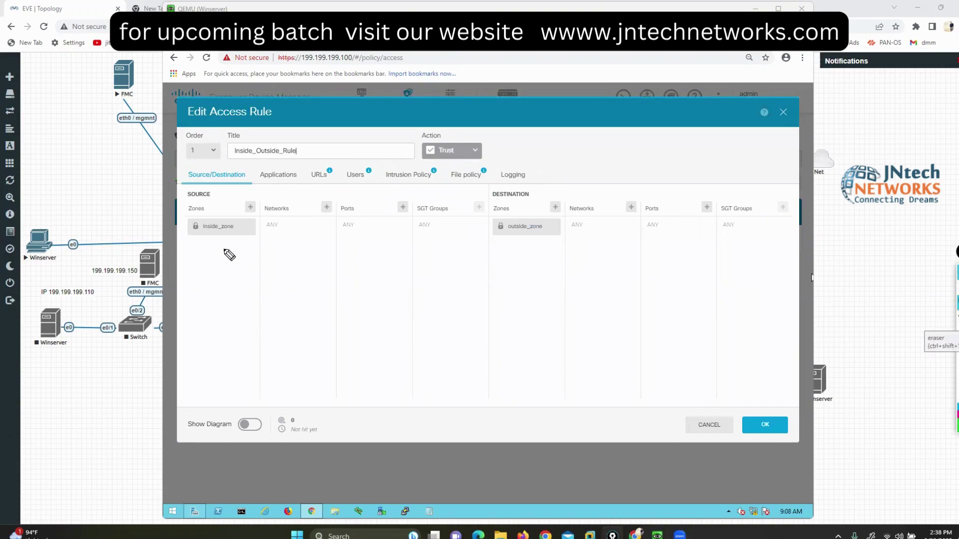
Step: Annotate the source Zones, Networks, Ports and SGT Groups, noting ISE for SGT Groups
left_click(206, 205)
mouse_move(207, 188)
left_mouse_down()
mouse_move(184, 192)
mouse_move(226, 195)
mouse_move(217, 181)
left_mouse_up()
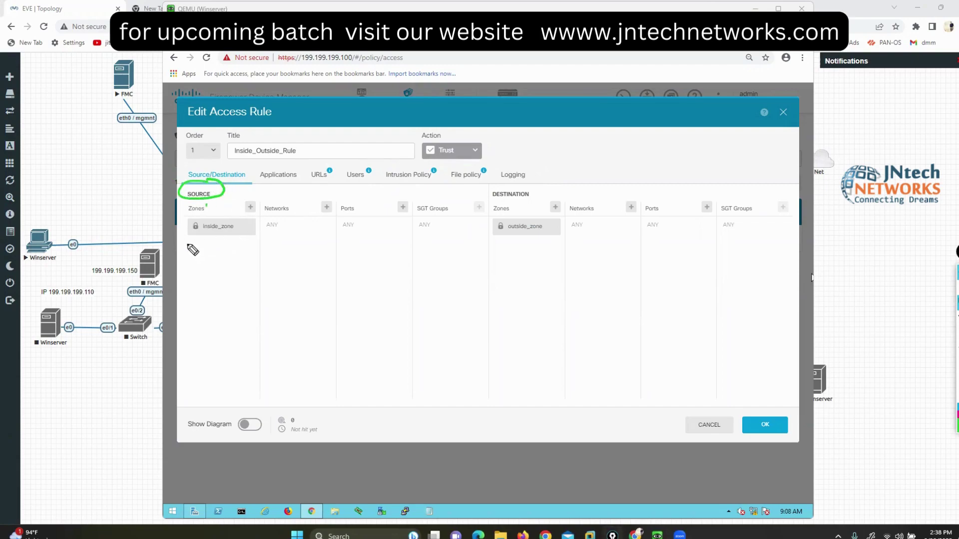
left_click_drag(179, 216, 194, 214)
left_click_drag(265, 216, 286, 213)
mouse_move(351, 218)
left_mouse_down()
mouse_move(445, 219)
mouse_move(416, 203)
mouse_move(469, 220)
mouse_move(579, 95)
left_mouse_up()
mouse_move(609, 92)
left_mouse_down()
mouse_move(608, 71)
mouse_move(640, 101)
left_mouse_up()
left_click_drag(587, 71, 630, 72)
mouse_move(654, 74)
left_mouse_down()
mouse_move(649, 102)
mouse_move(635, 99)
left_mouse_up()
mouse_move(692, 74)
left_mouse_down()
mouse_move(679, 97)
mouse_move(694, 106)
left_mouse_up()
left_click_drag(674, 91, 692, 89)
mouse_move(690, 61)
left_mouse_down()
mouse_move(709, 62)
mouse_move(719, 120)
mouse_move(708, 123)
left_mouse_up()
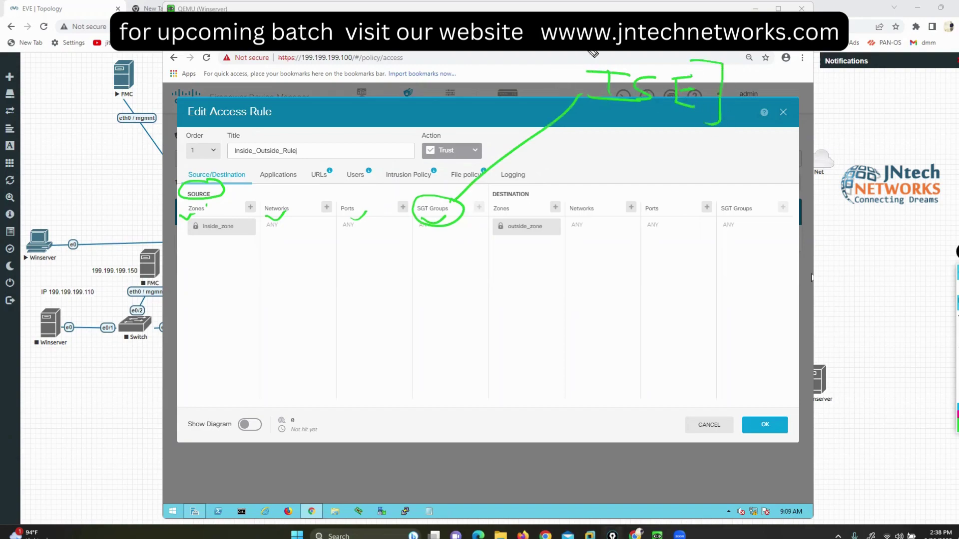
mouse_move(568, 52)
left_mouse_down()
mouse_move(569, 107)
mouse_move(590, 114)
left_mouse_up()
key("e")
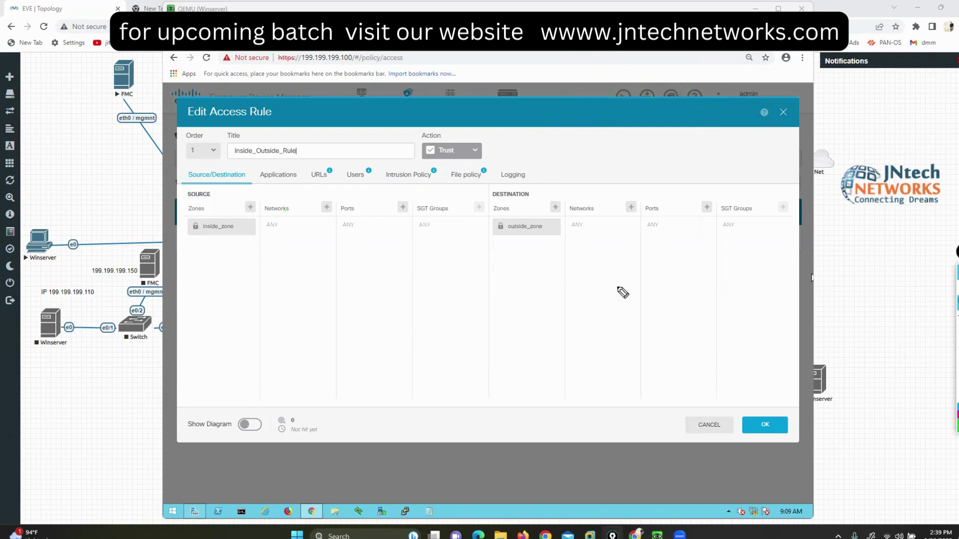
Step: Tick the destination outside_zone, Networks, Ports and SGT Groups, then clear the marks
mouse_move(529, 187)
left_mouse_down()
mouse_move(533, 199)
mouse_move(488, 199)
mouse_move(526, 215)
left_mouse_up()
left_click_drag(578, 198, 673, 193)
left_click_drag(735, 197, 764, 189)
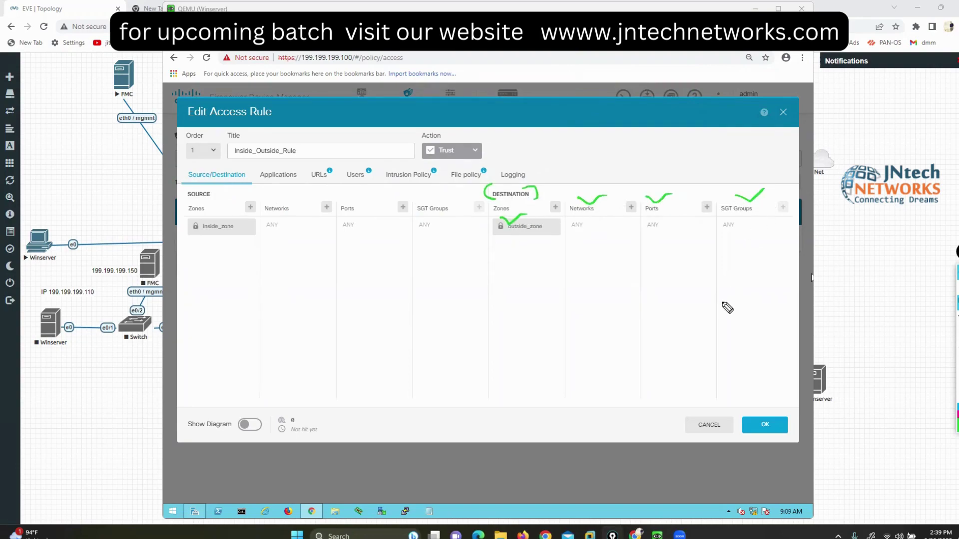
key("e")
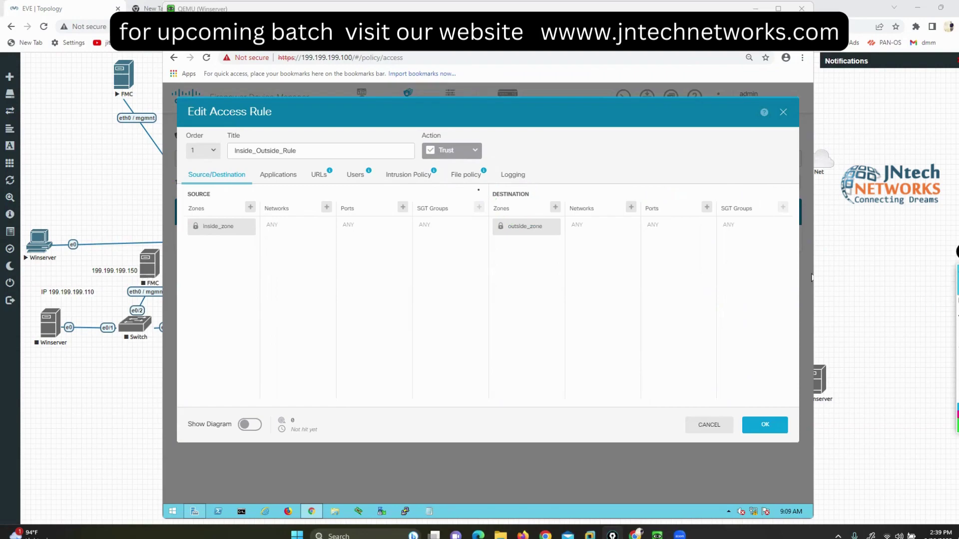
left_click(276, 177)
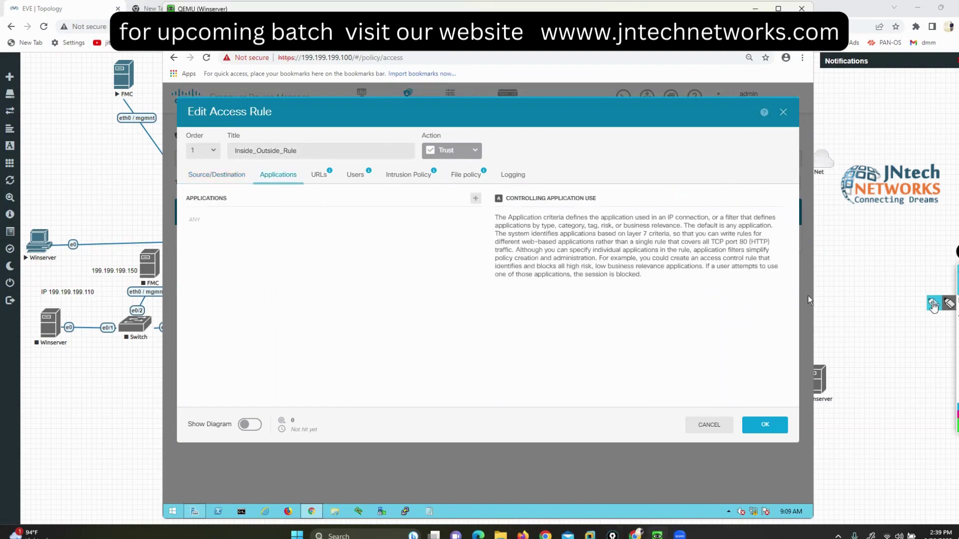
Step: Review the Applications, URLs (Any), Users, Intrusion Policy and File policy settings, then Source/Destination
mouse_move(202, 189)
left_mouse_down()
mouse_move(160, 203)
mouse_move(206, 188)
left_mouse_up()
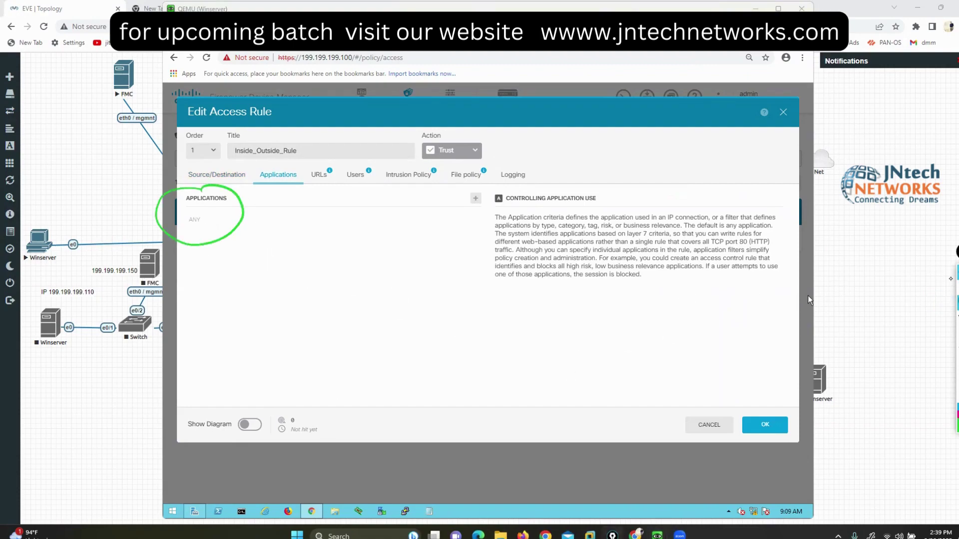
left_click(316, 181)
left_click(318, 177)
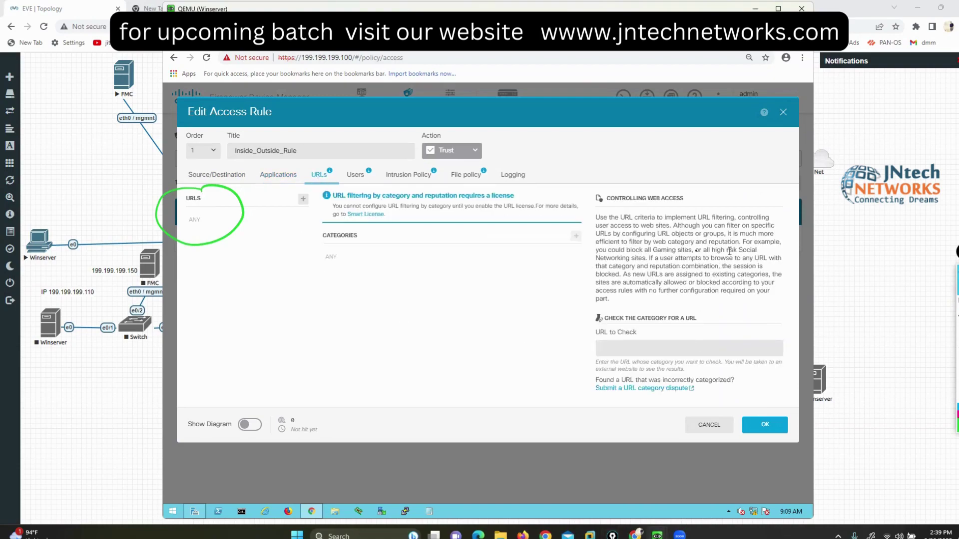
mouse_move(945, 308)
mouse_move(191, 220)
left_mouse_down()
mouse_move(208, 243)
mouse_move(276, 215)
left_mouse_up()
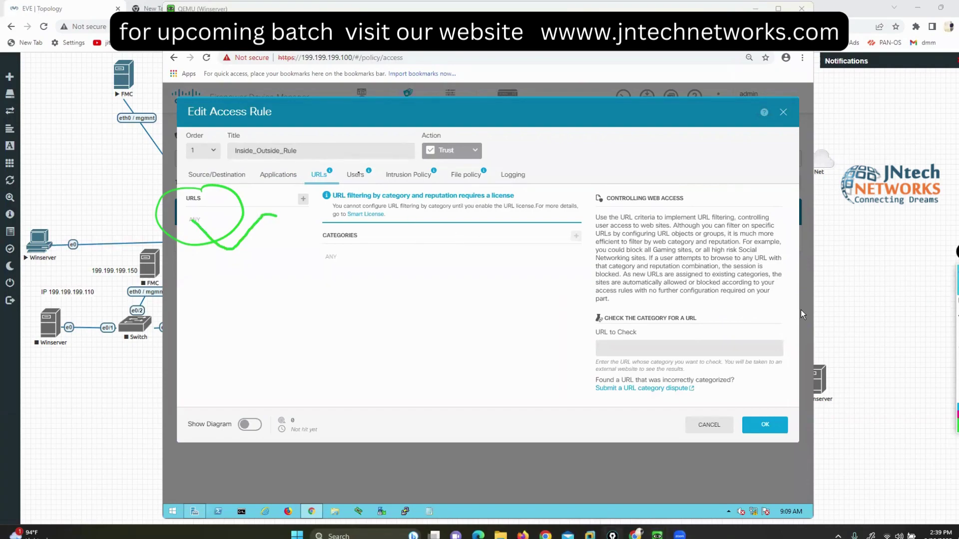
left_click(355, 175)
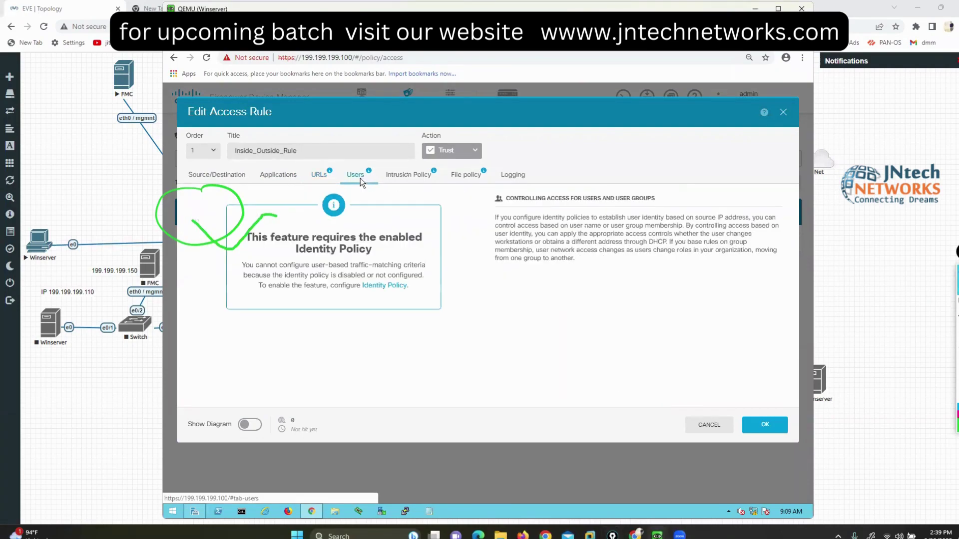
left_click(407, 174)
left_click(473, 179)
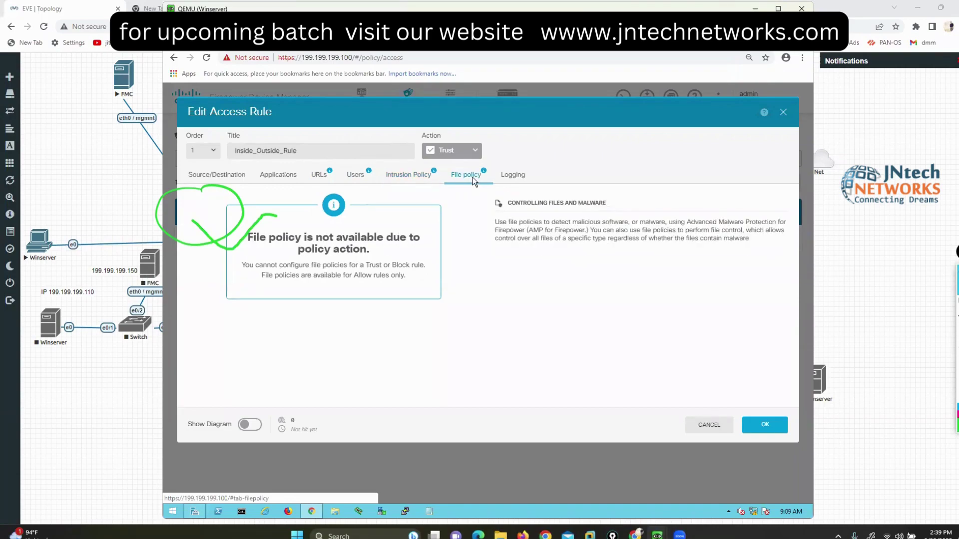
left_click(220, 175)
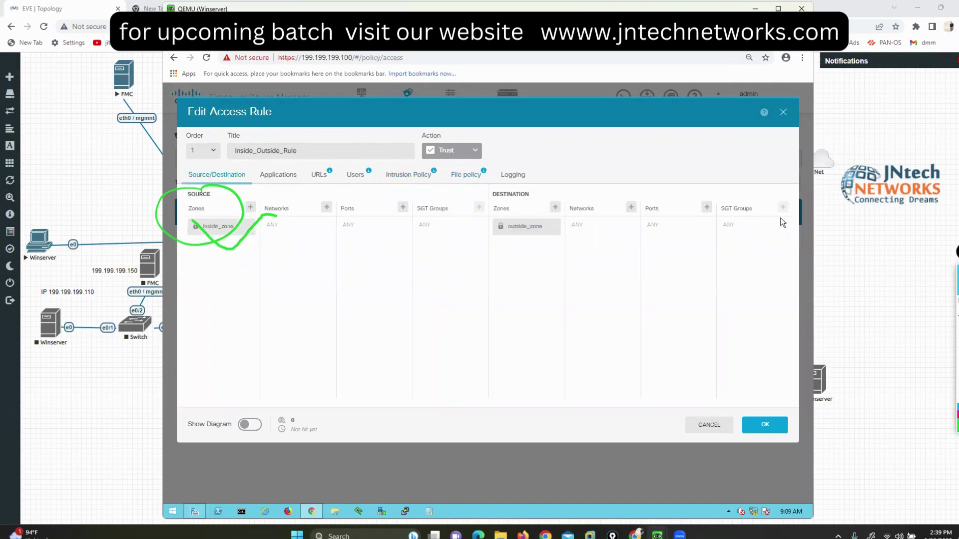
Step: Mark up the rule's zone settings, then list the Block, Allow and Trust actions
mouse_move(246, 219)
left_mouse_down()
mouse_move(223, 218)
mouse_move(226, 249)
mouse_move(246, 216)
left_mouse_up()
mouse_move(539, 197)
left_mouse_down()
mouse_move(499, 246)
mouse_move(552, 188)
left_mouse_up()
left_click_drag(276, 242, 329, 224)
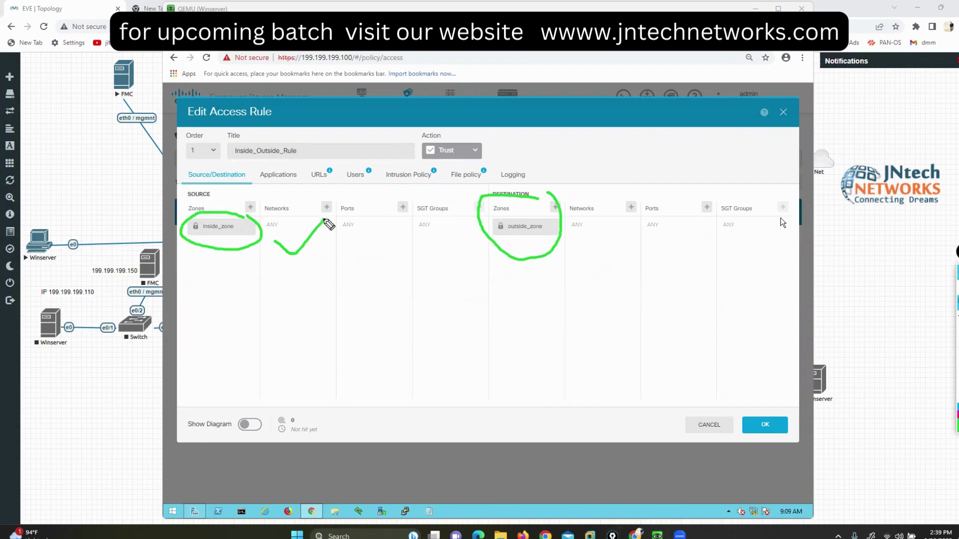
left_click_drag(576, 231, 586, 239)
key("e")
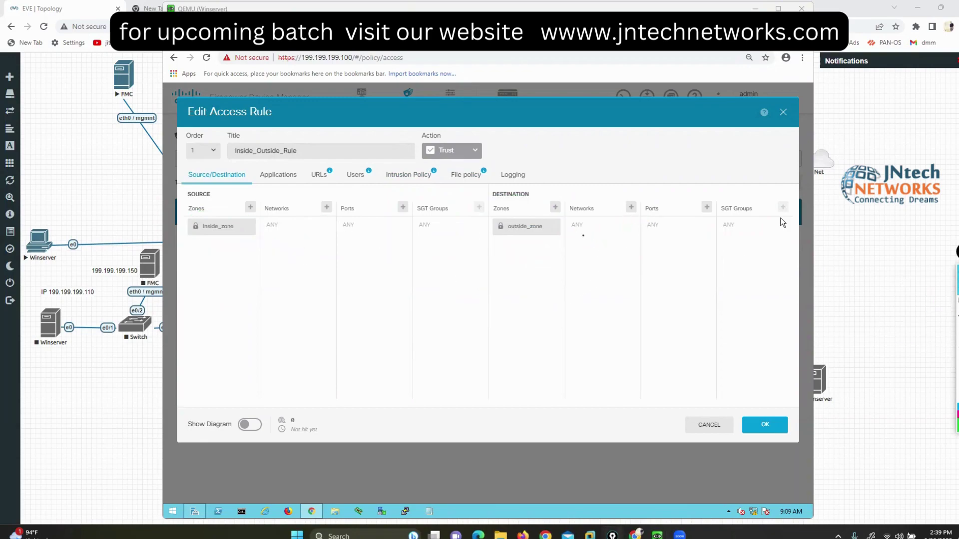
left_click(460, 150)
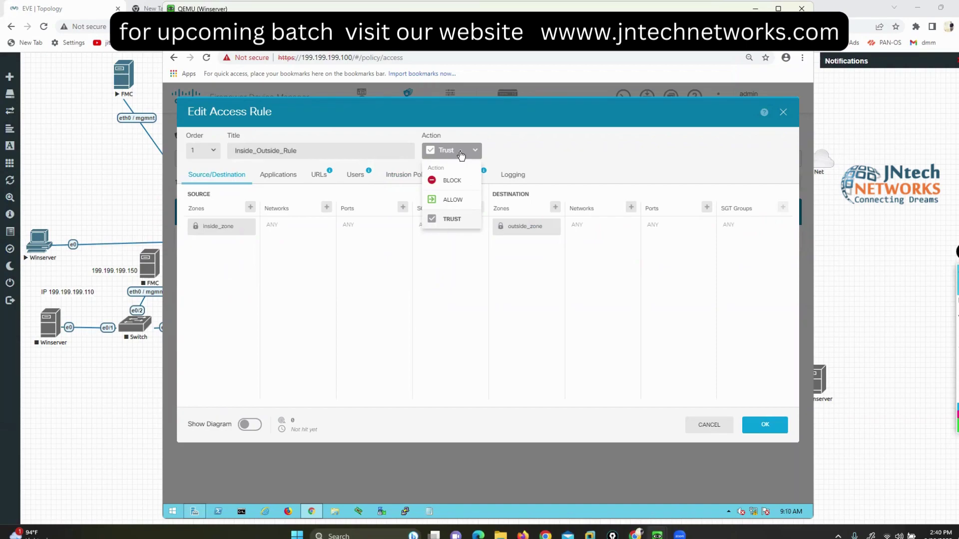
Step: Start the top Winserver node in EVE-NG, nudge it left, and return to the rule editor
left_click(105, 168)
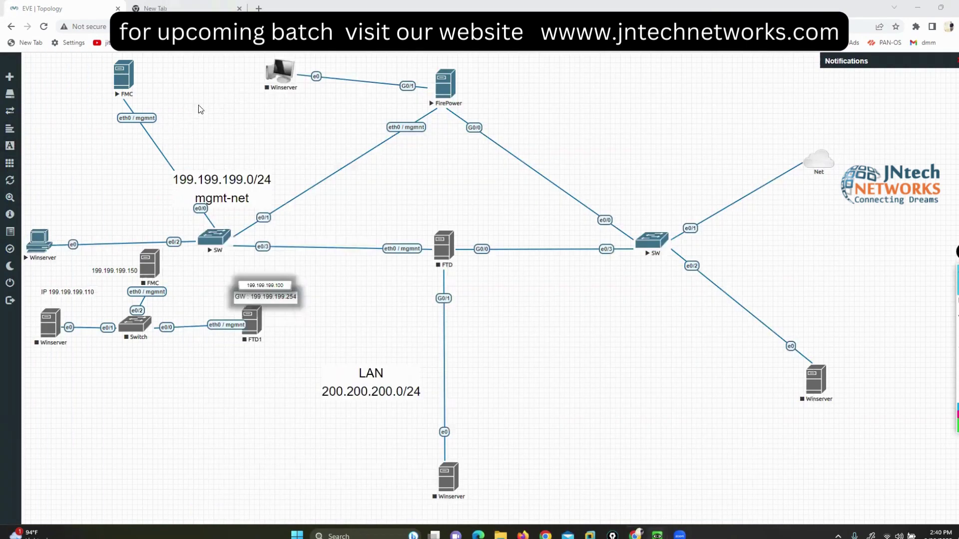
right_click(282, 76)
left_click(312, 93)
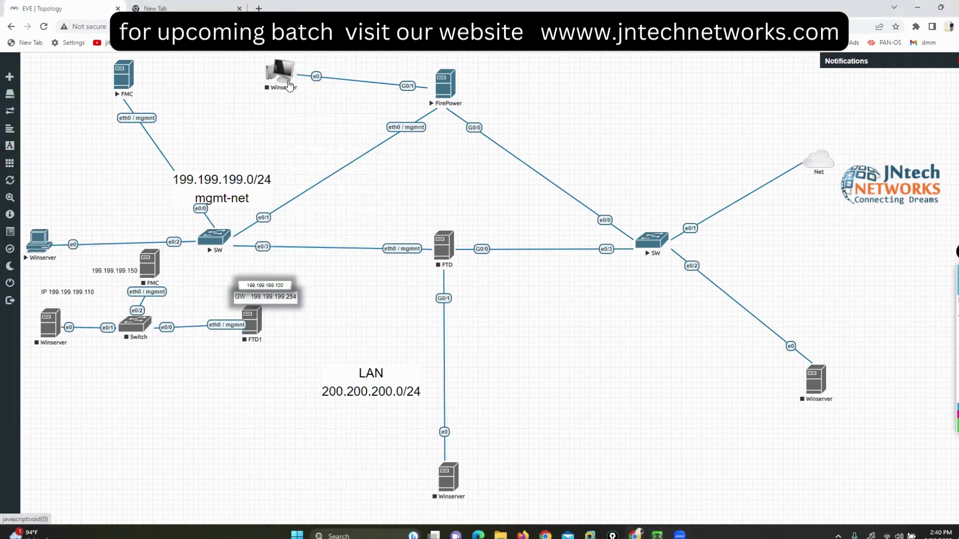
left_click_drag(265, 74, 234, 70)
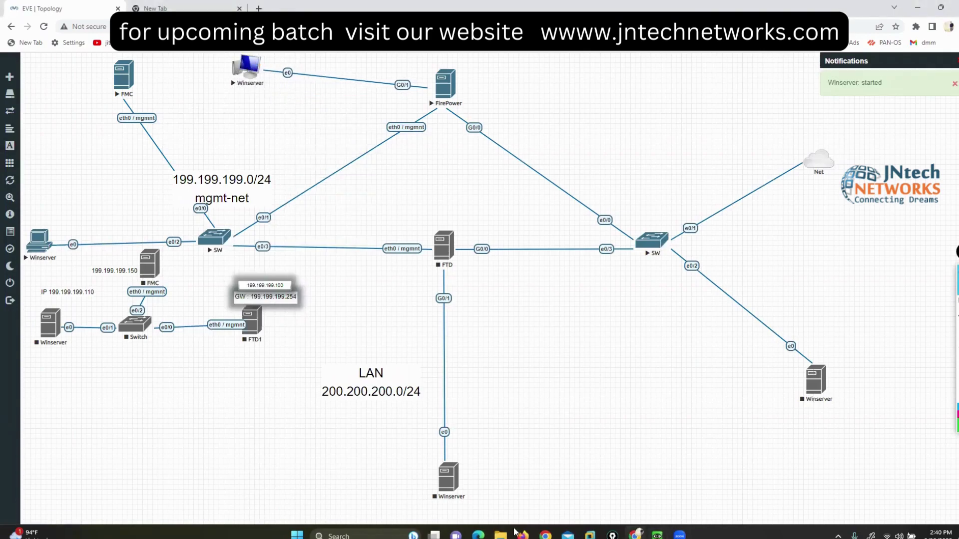
mouse_move(657, 534)
left_click(704, 492)
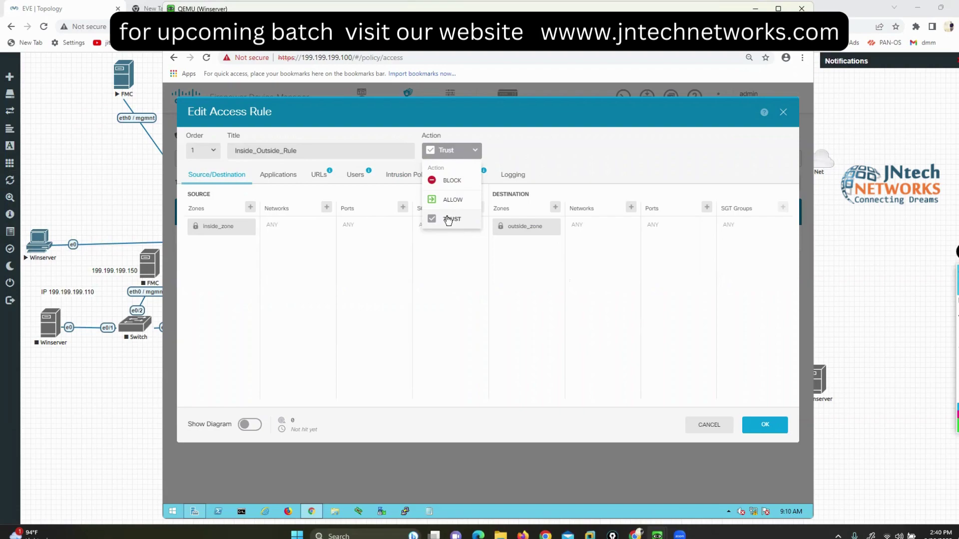
Step: Cancel the Inside_Outside_Rule edits, leaving it at Trust, and open a new Chrome tab
left_click(701, 425)
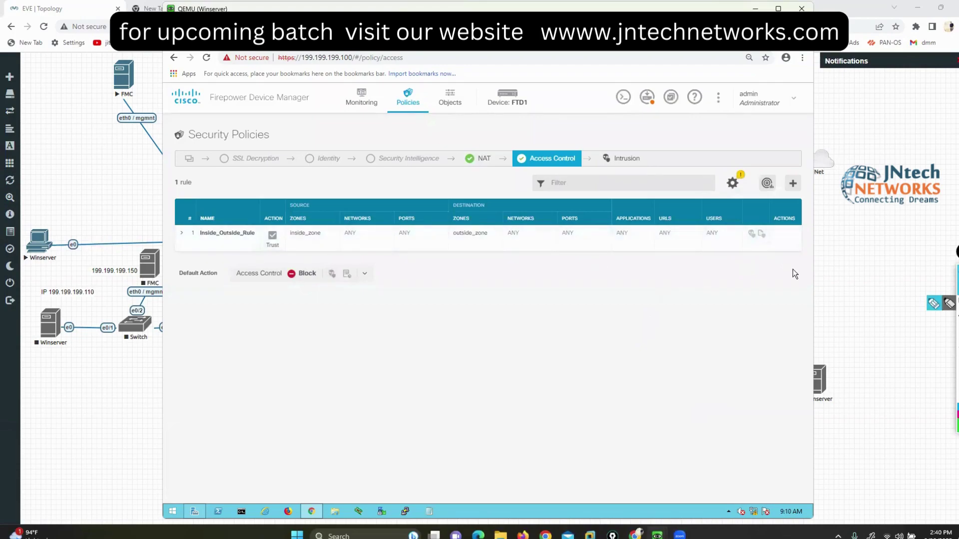
mouse_move(274, 226)
left_mouse_down()
mouse_move(254, 229)
mouse_move(305, 256)
mouse_move(295, 237)
left_mouse_up()
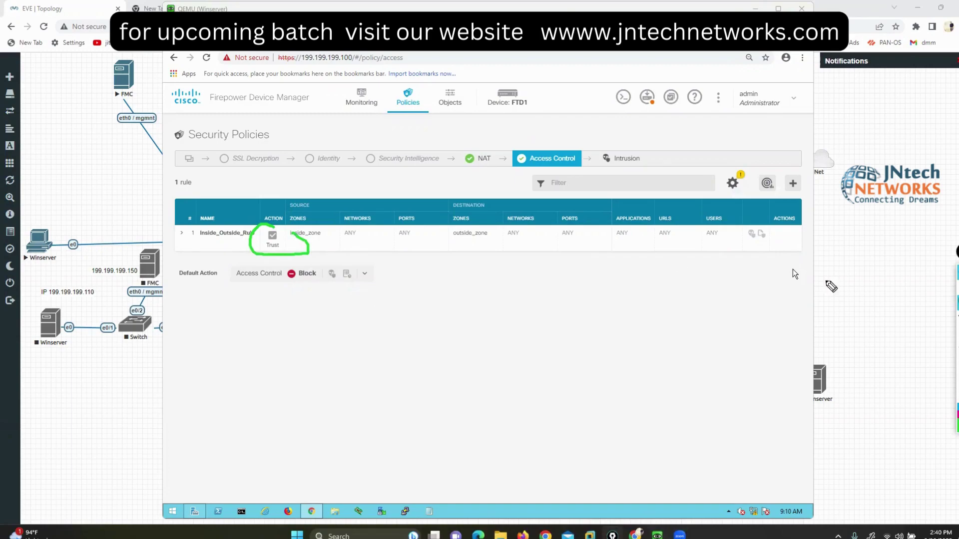
key("Escape")
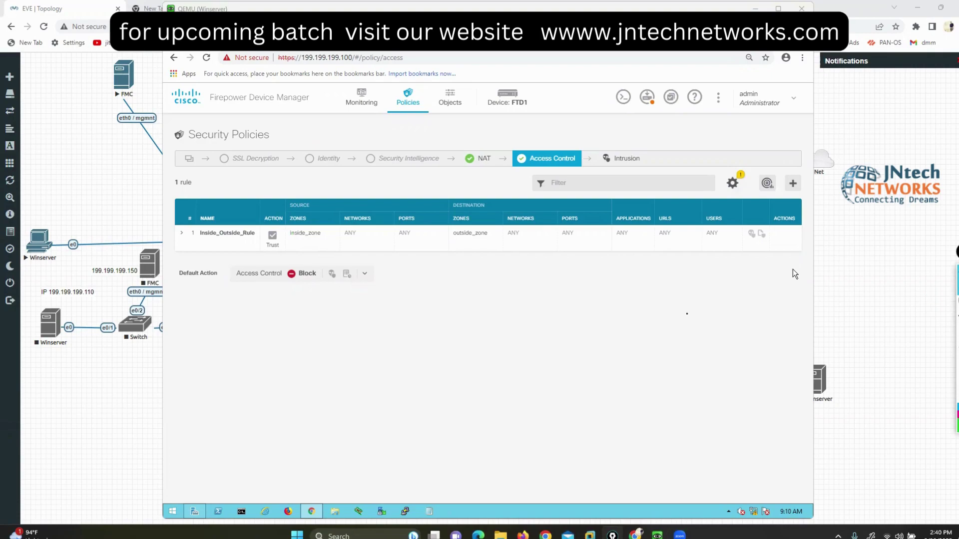
left_click(684, 318)
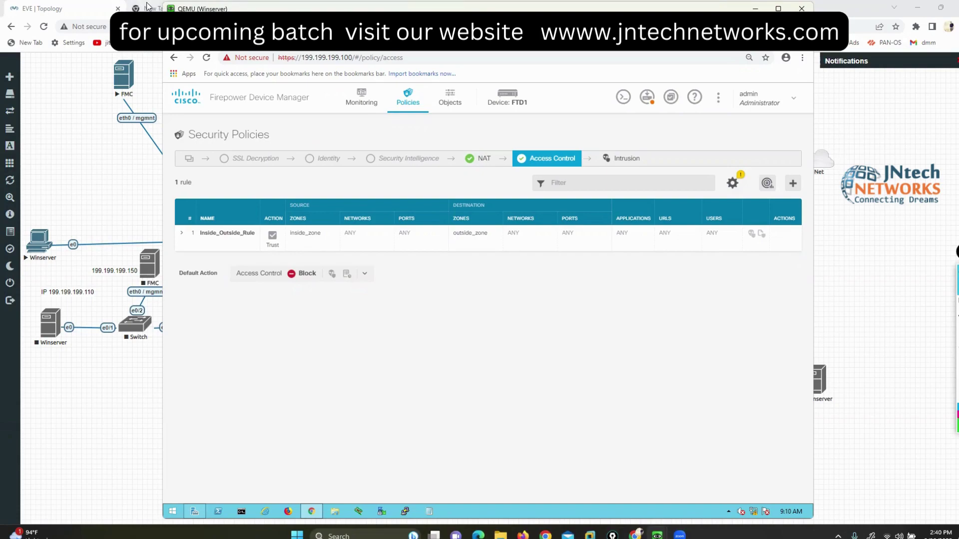
left_click(149, 9)
Step: Search Google for 'cisco ftd access control policy'
left_click(429, 268)
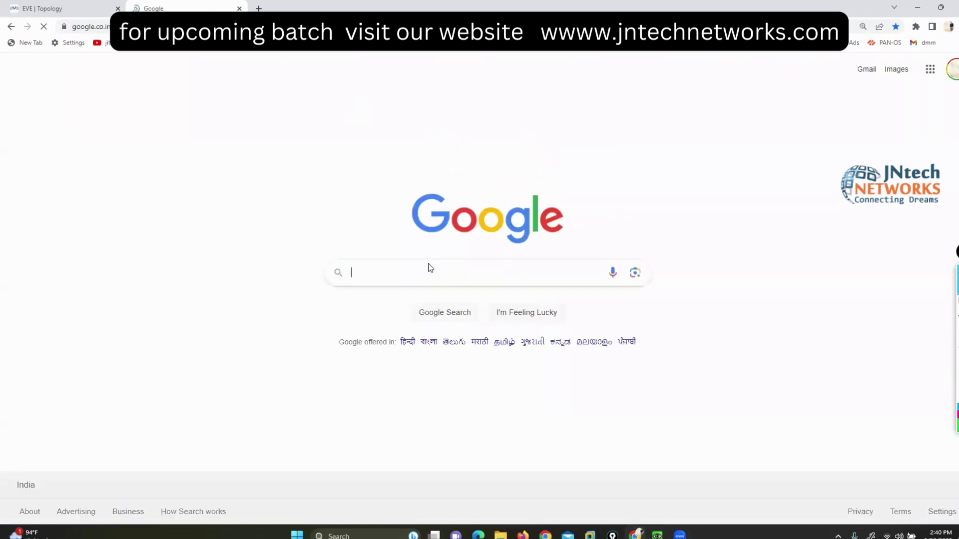
type("cis")
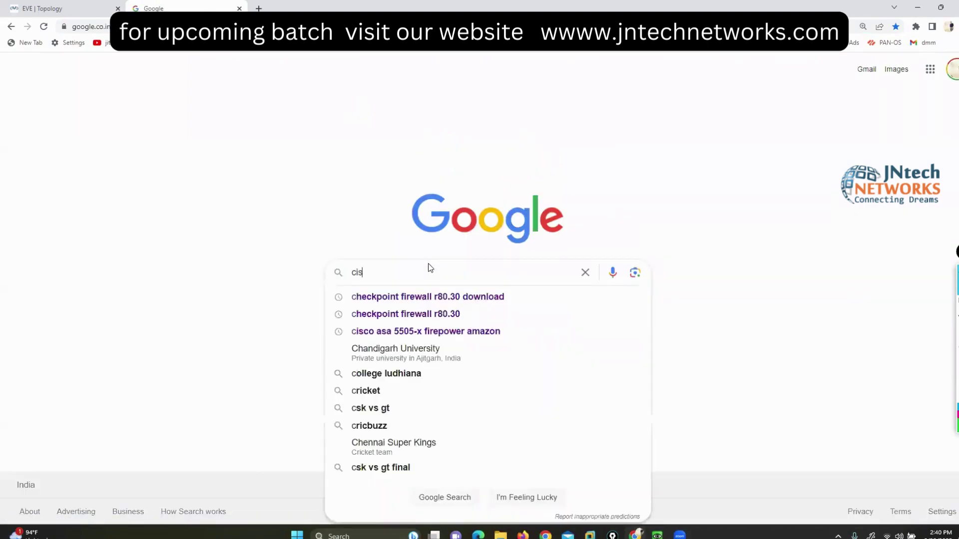
type("co ftd acc")
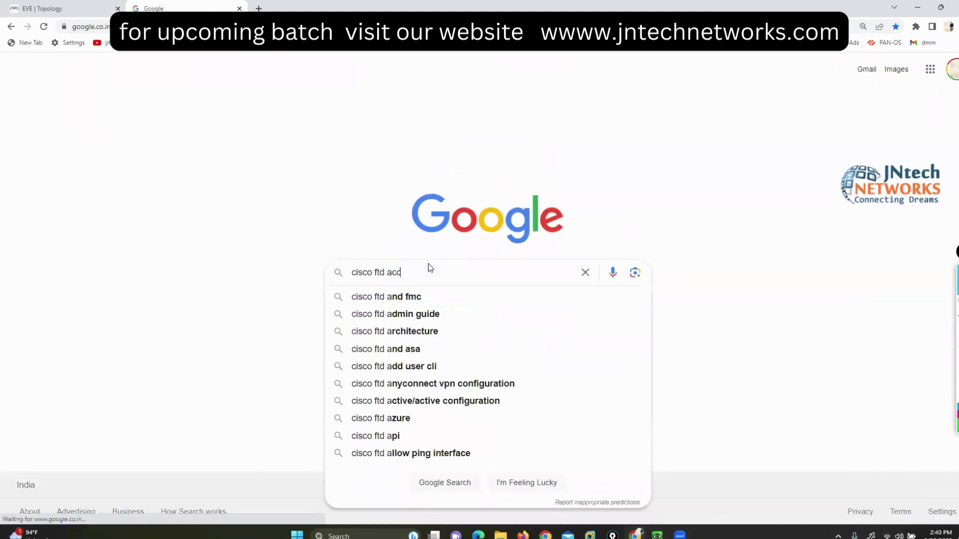
type("ess pontrol policy")
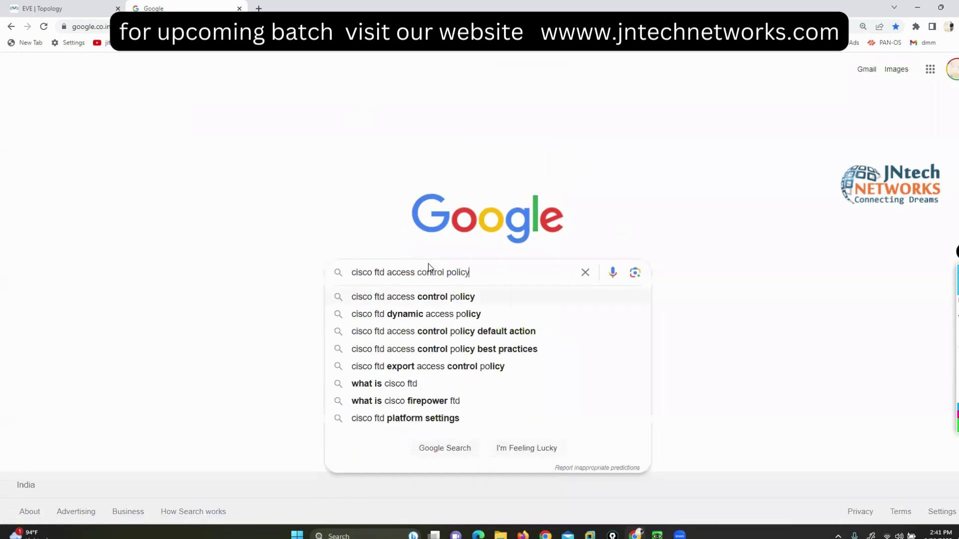
key("Return")
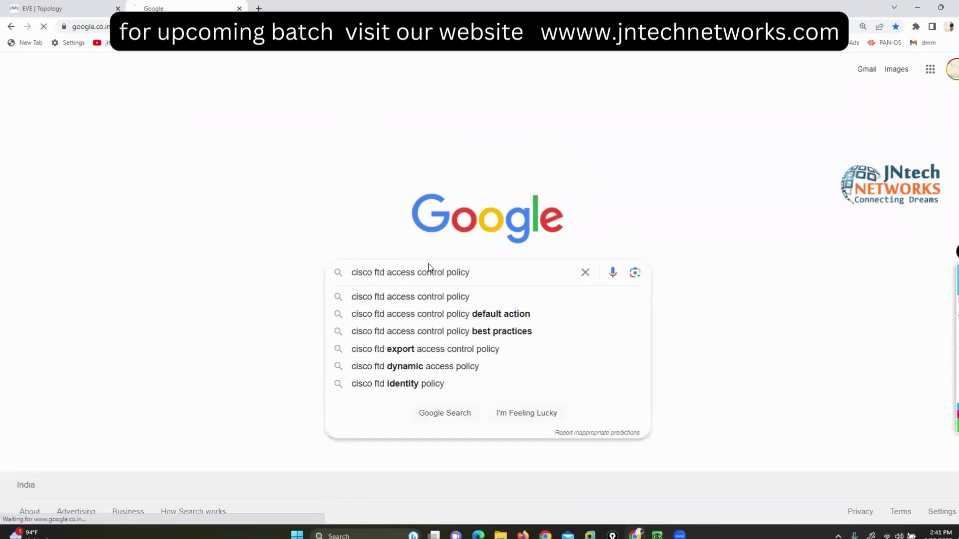
Step: Open the top three Cisco results in new background tabs
right_click(225, 191)
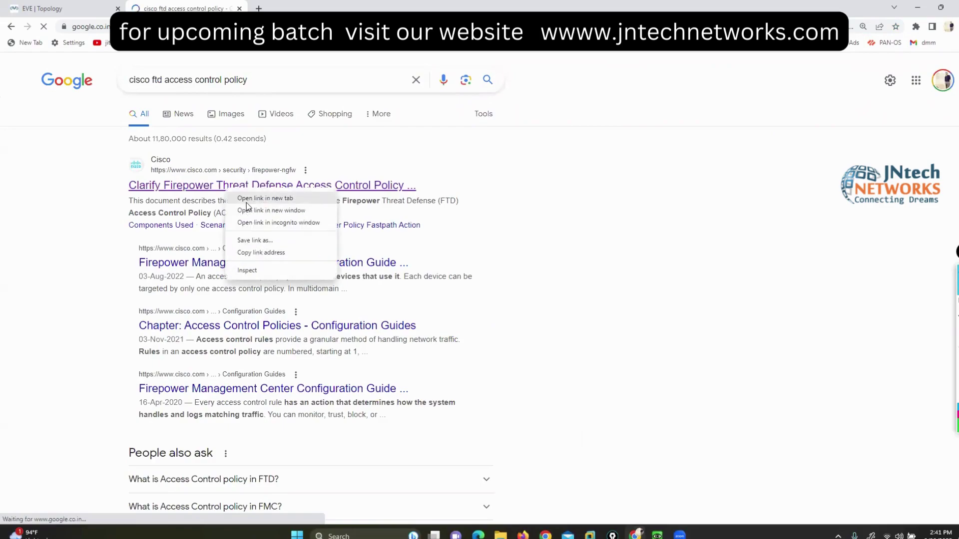
left_click(235, 198)
right_click(219, 267)
left_click(237, 279)
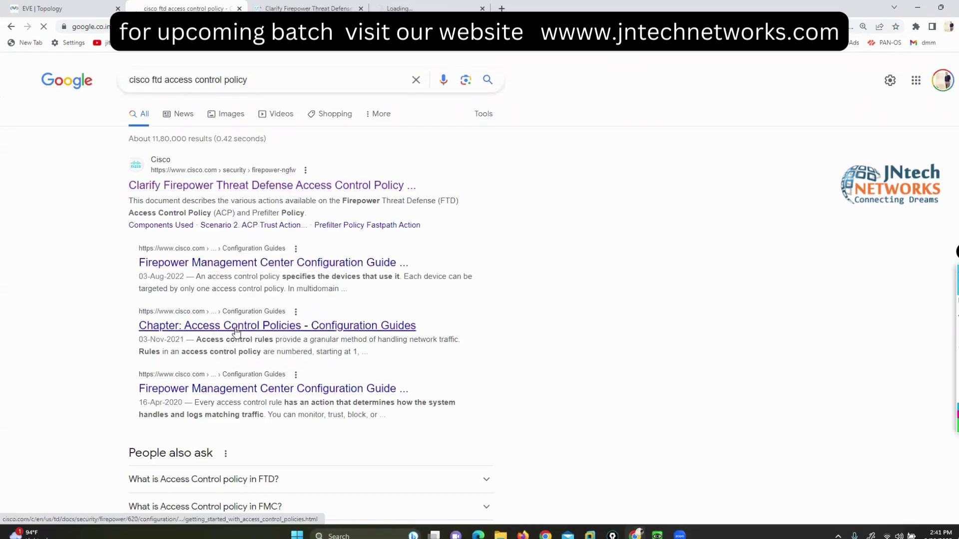
right_click(233, 328)
left_click(246, 340)
left_click(52, 6)
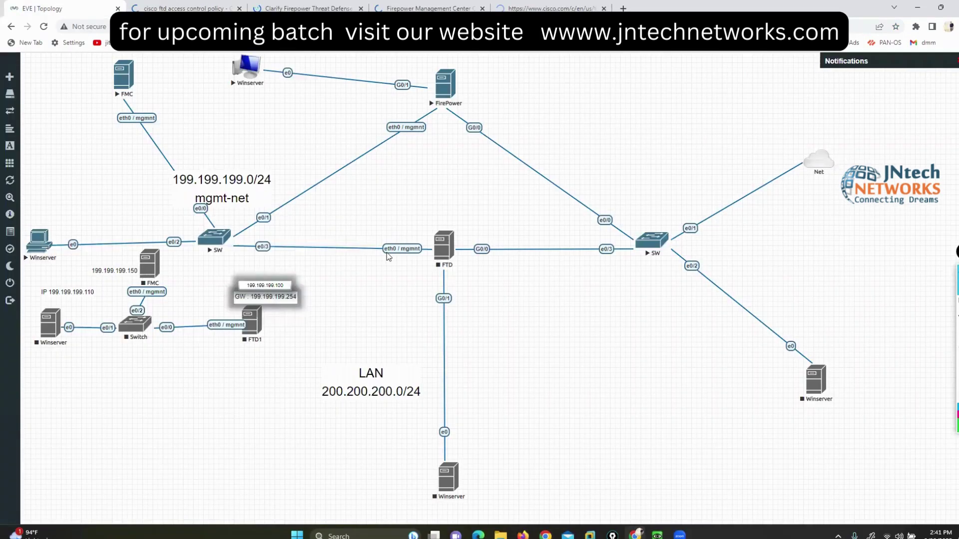
mouse_move(657, 534)
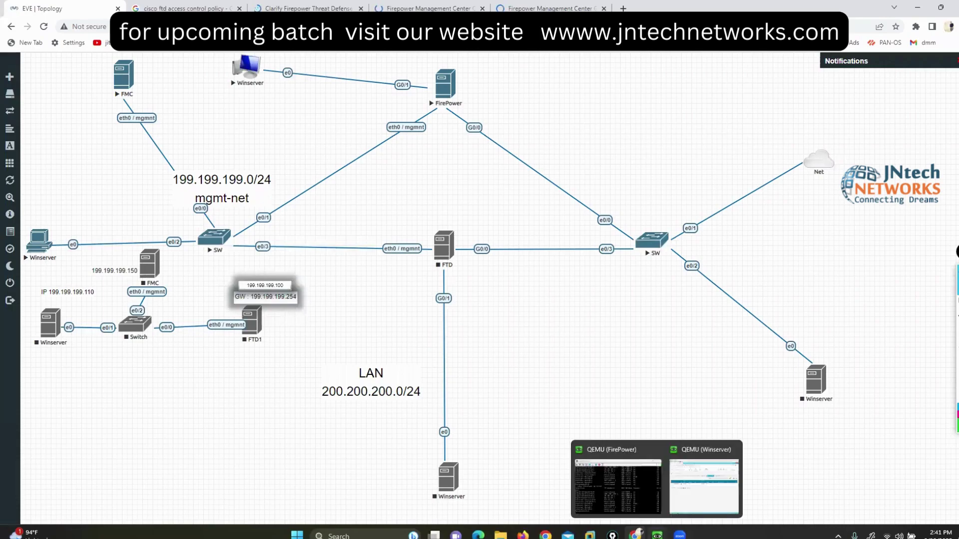
left_click(705, 487)
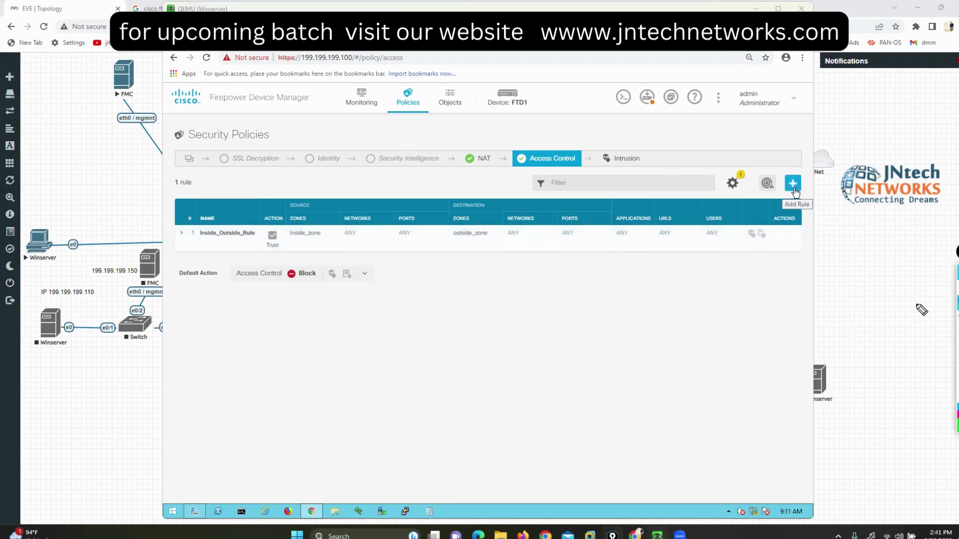
mouse_move(355, 206)
left_mouse_down()
mouse_move(336, 233)
mouse_move(376, 208)
mouse_move(344, 204)
left_mouse_up()
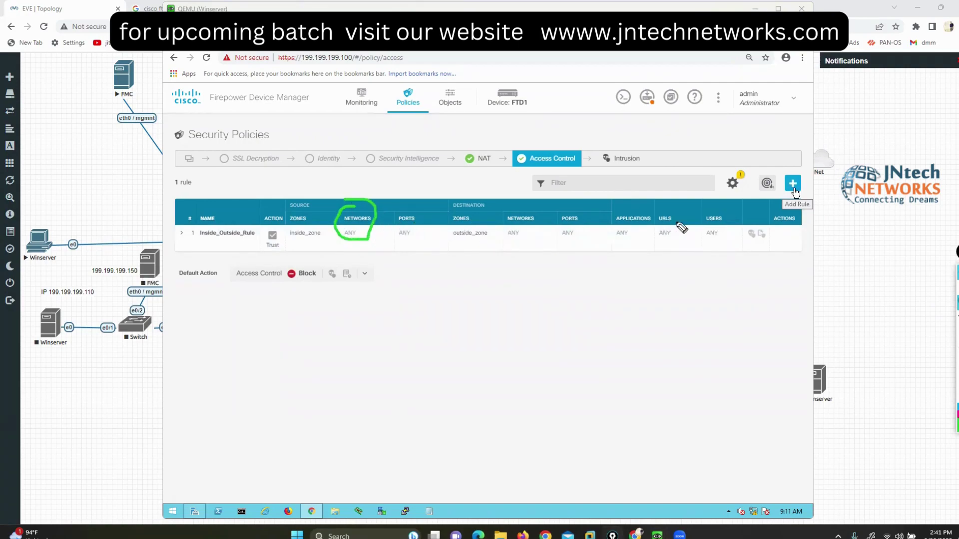
mouse_move(517, 203)
left_mouse_down()
mouse_move(502, 205)
mouse_move(545, 220)
mouse_move(517, 199)
left_mouse_up()
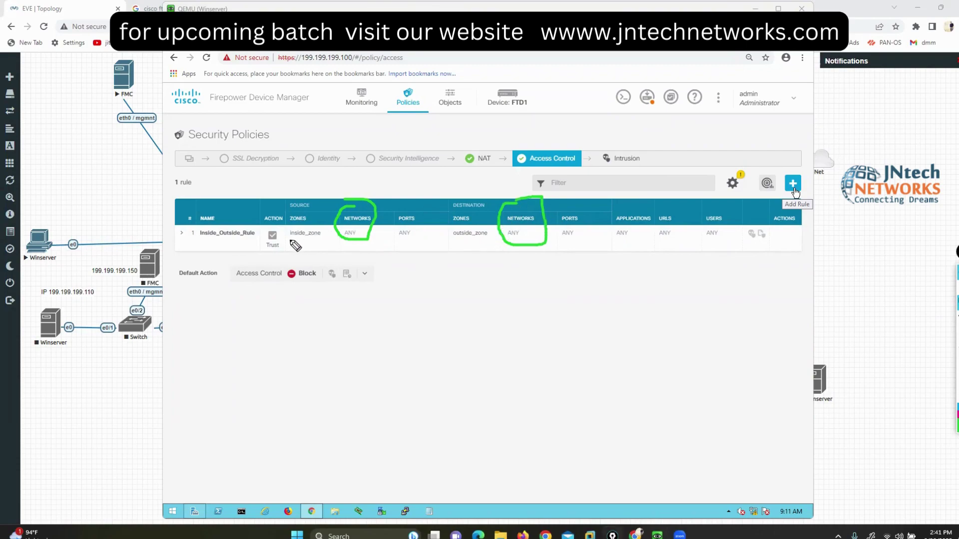
left_click_drag(288, 239, 308, 239)
left_click_drag(451, 244, 470, 244)
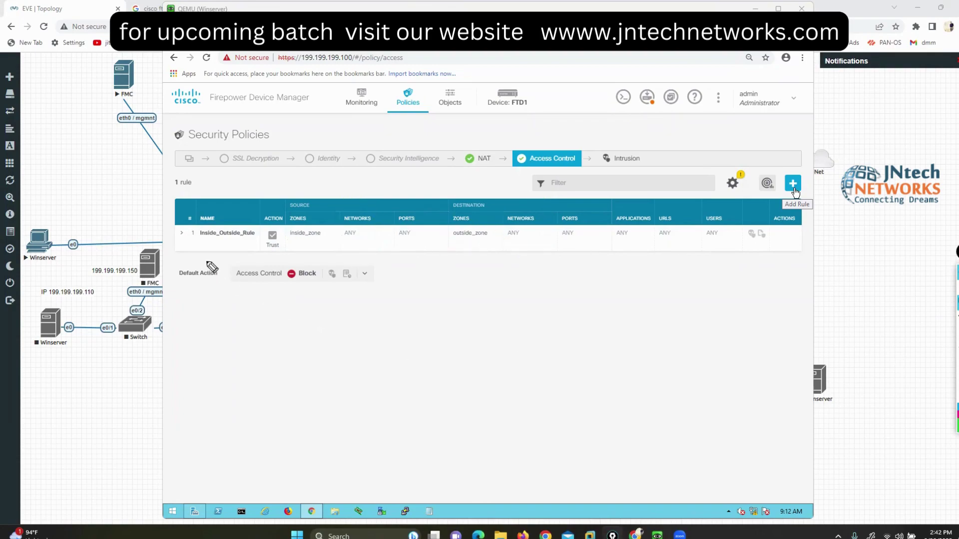
mouse_move(206, 260)
left_mouse_down()
mouse_move(163, 260)
mouse_move(169, 289)
mouse_move(233, 273)
mouse_move(199, 261)
left_mouse_up()
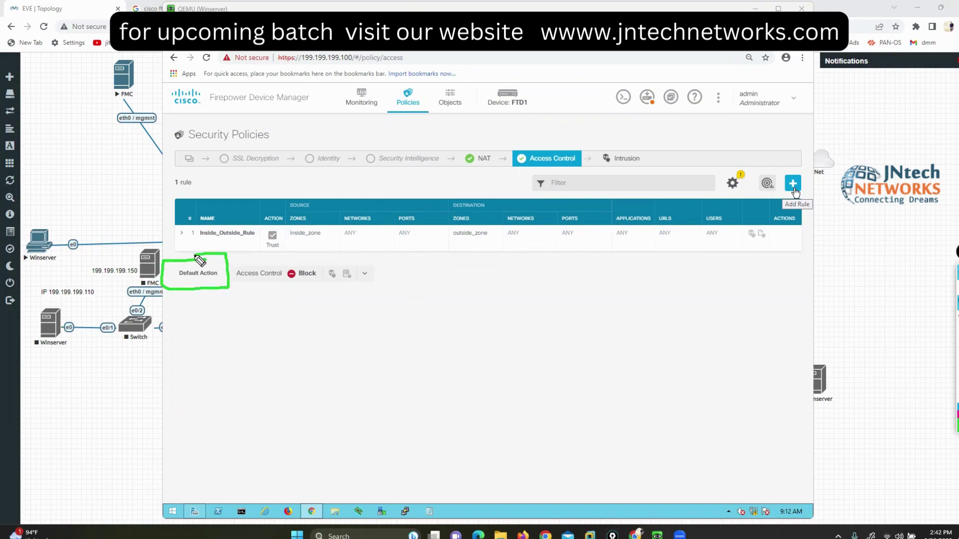
left_click_drag(265, 284, 317, 282)
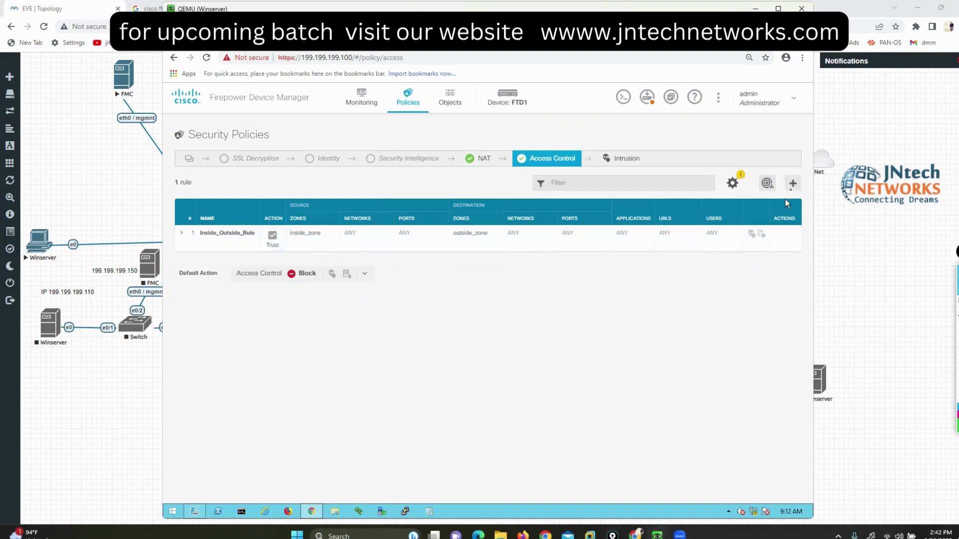
left_click(793, 185)
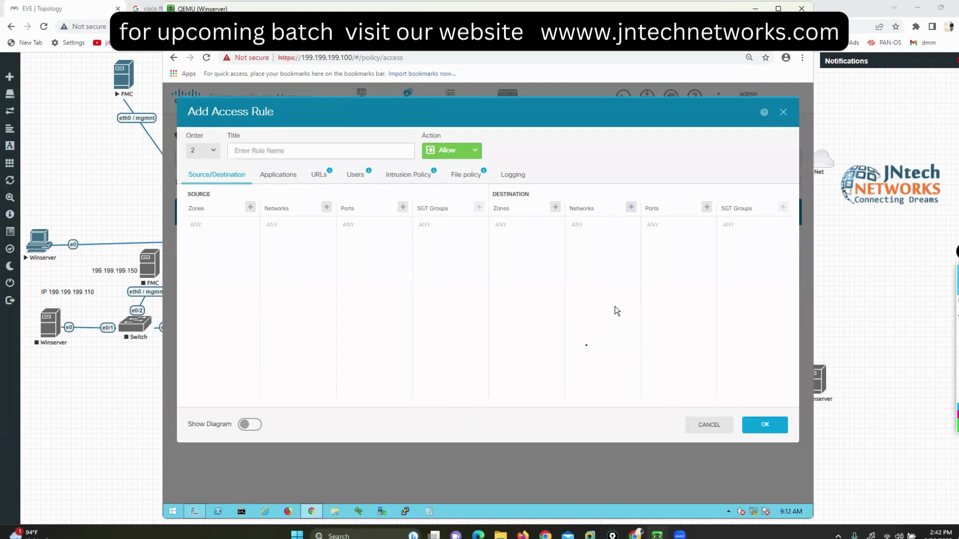
left_click(707, 428)
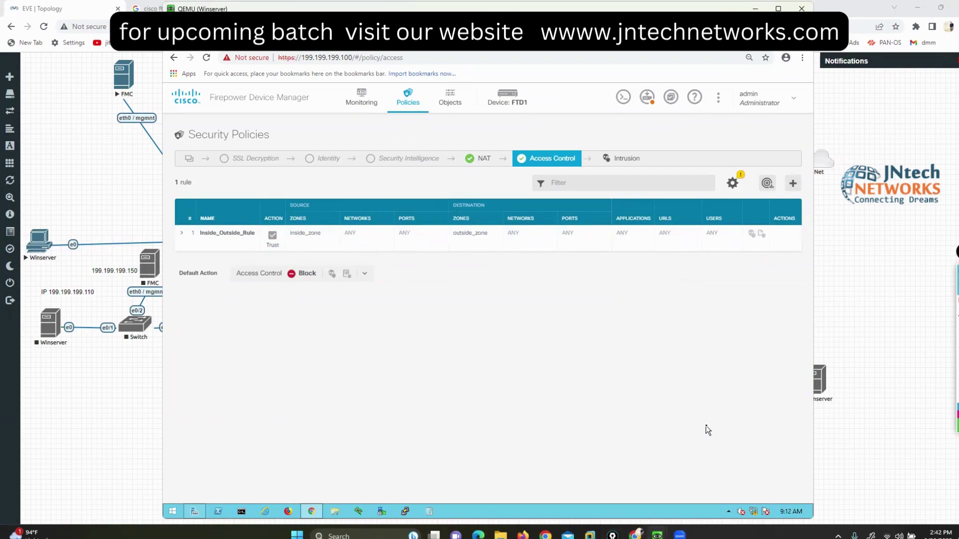
mouse_move(657, 536)
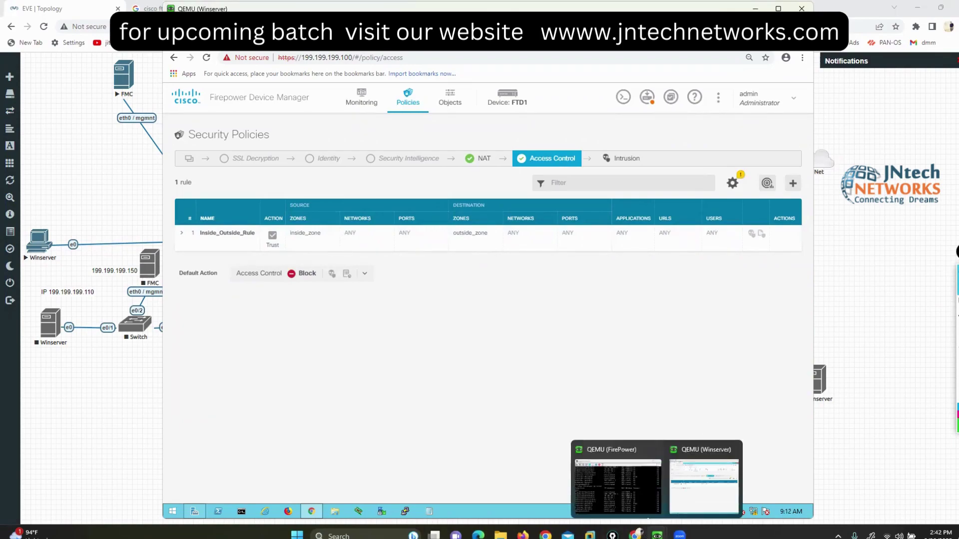
Step: Rerun show interface ip brief in the FirePower console to review interface addresses
left_click(647, 515)
key("Up")
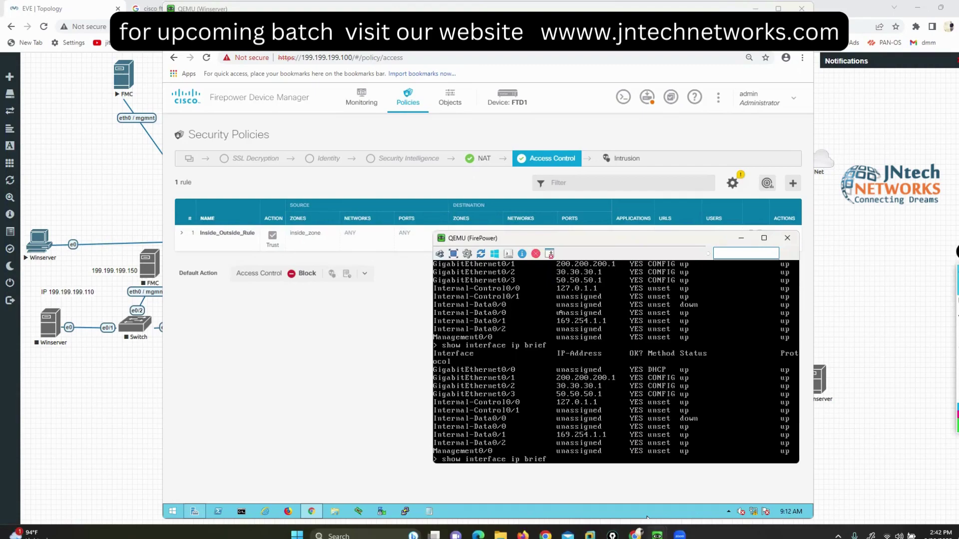
key("Return")
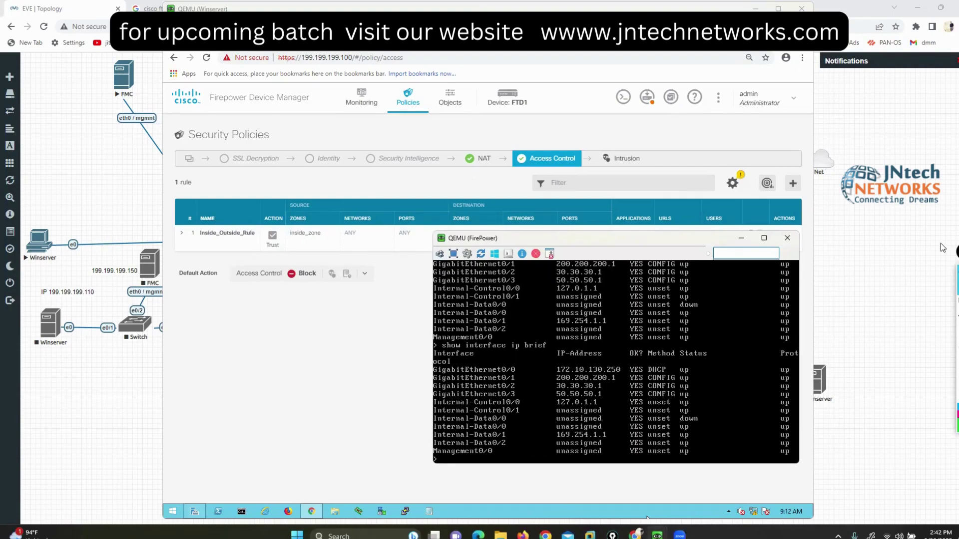
left_click(933, 306)
mouse_move(544, 365)
left_mouse_down()
mouse_move(536, 372)
mouse_move(544, 380)
left_mouse_up()
left_click_drag(681, 360, 695, 379)
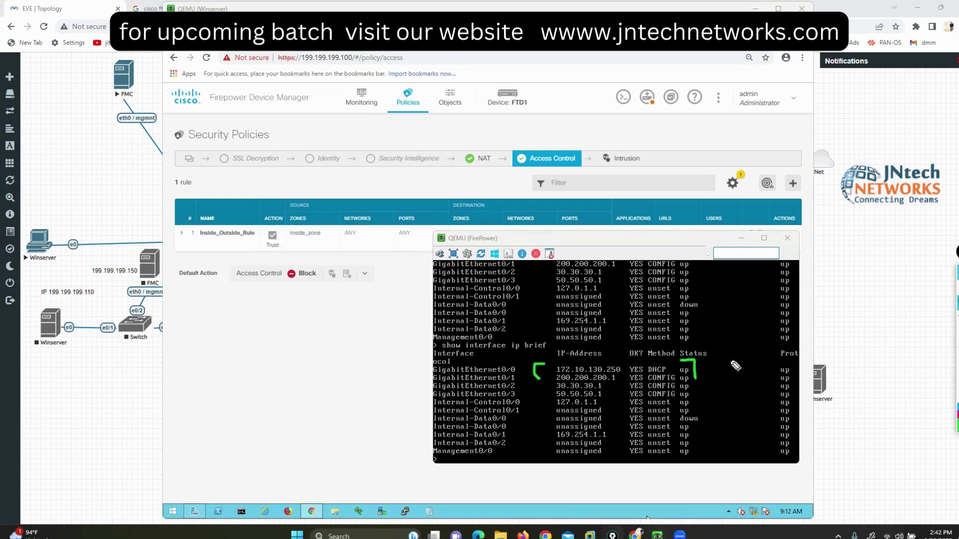
Step: Run show route to confirm the default route via 172.10.130.254, then move the console aside
type("show rou")
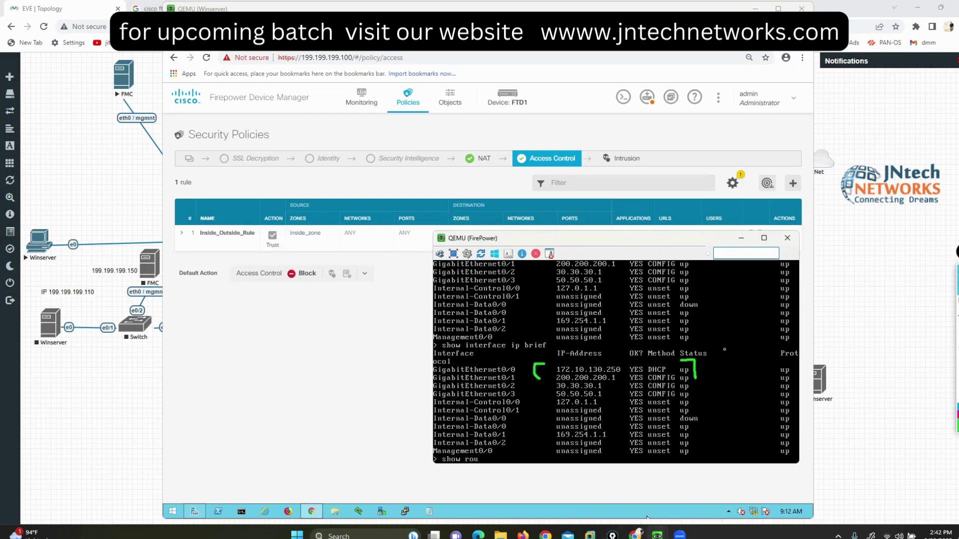
type("te")
key("Return")
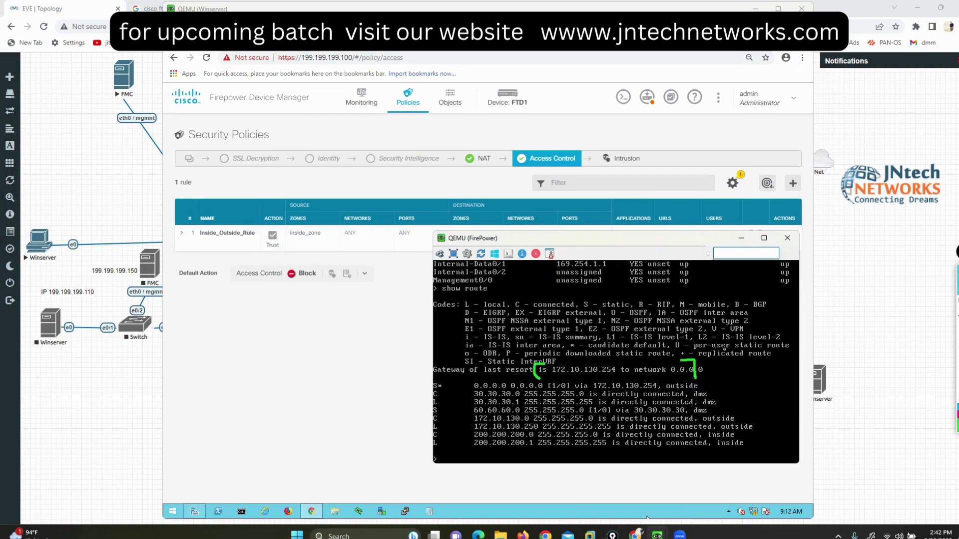
left_click(933, 304)
left_click_drag(443, 386, 464, 386)
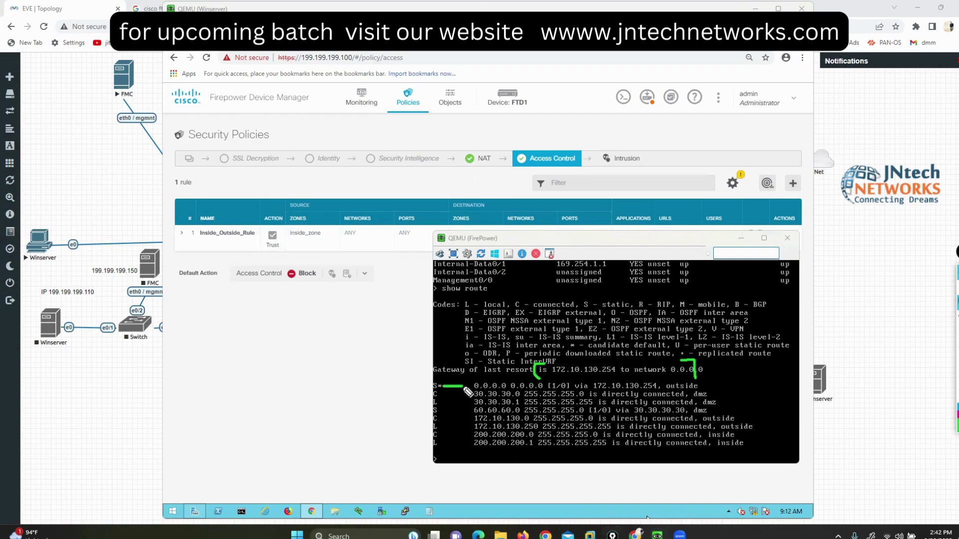
left_click_drag(595, 378, 638, 378)
key("Escape")
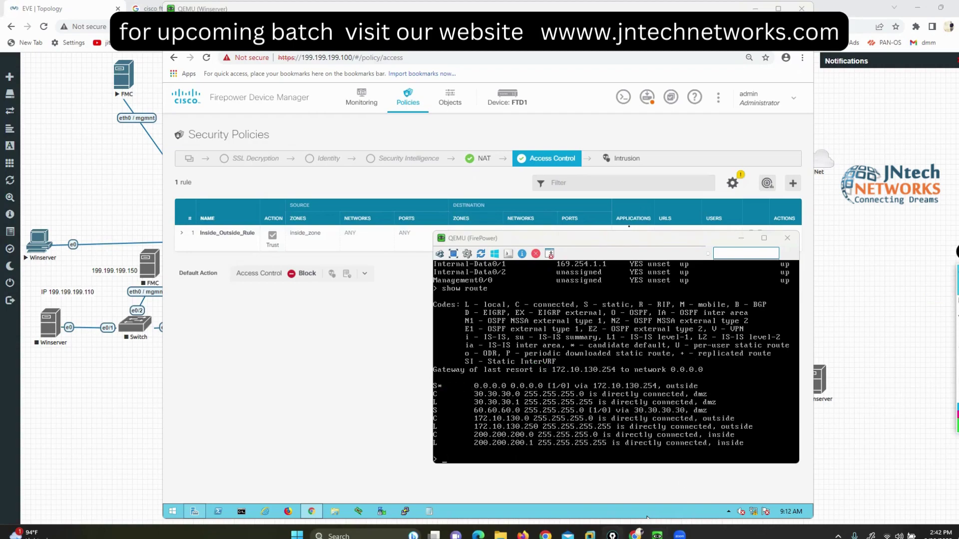
left_click_drag(625, 240, 772, 251)
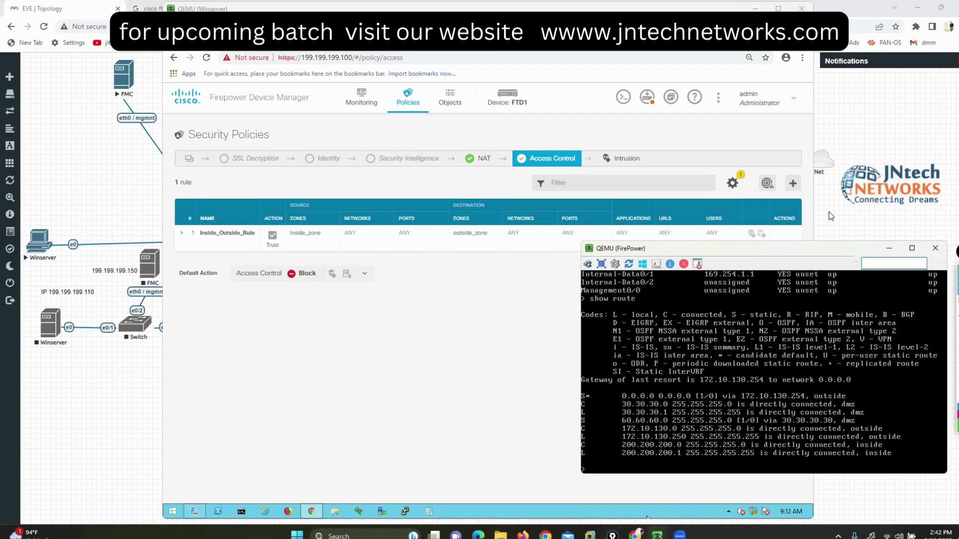
left_click(861, 215)
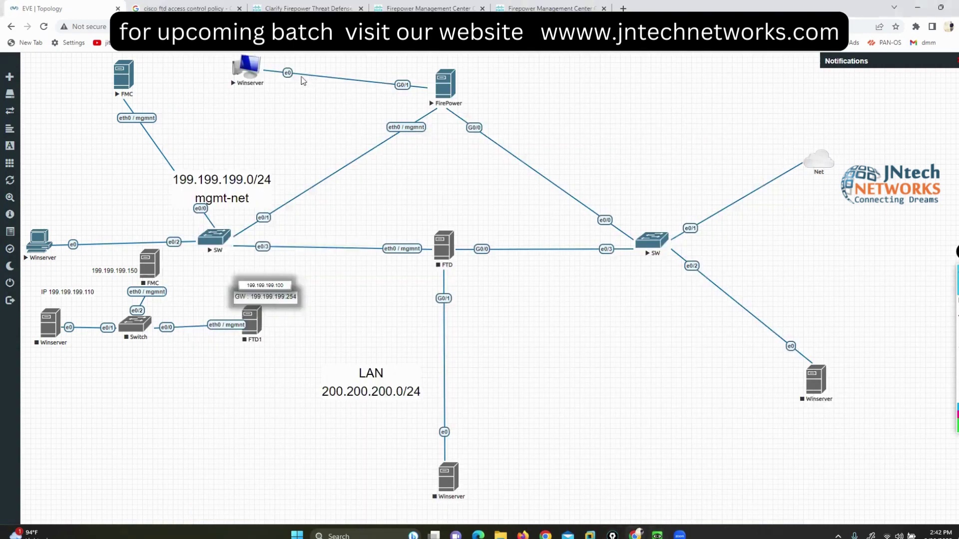
Step: Launch the Winserver console and sign in as Administrator with the account password
left_click(248, 66)
left_click(501, 96)
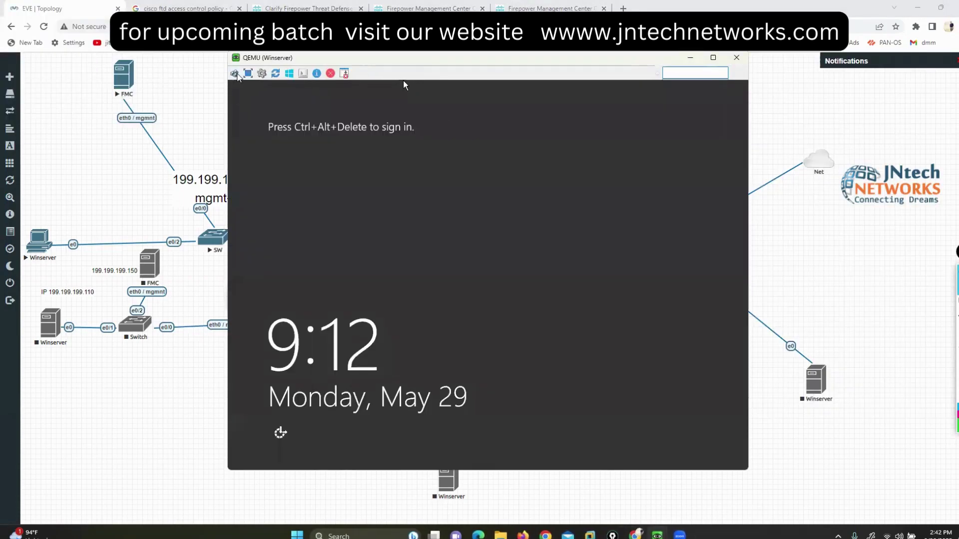
left_click(234, 73)
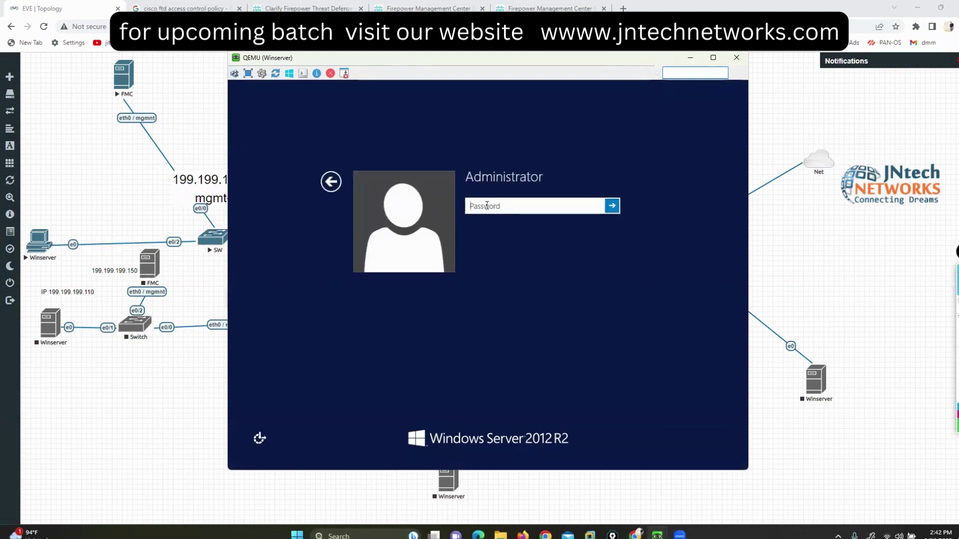
left_click(487, 205)
type("*")
key("BackSpace")
key("Caps_Lock")
type("*******")
key("Return")
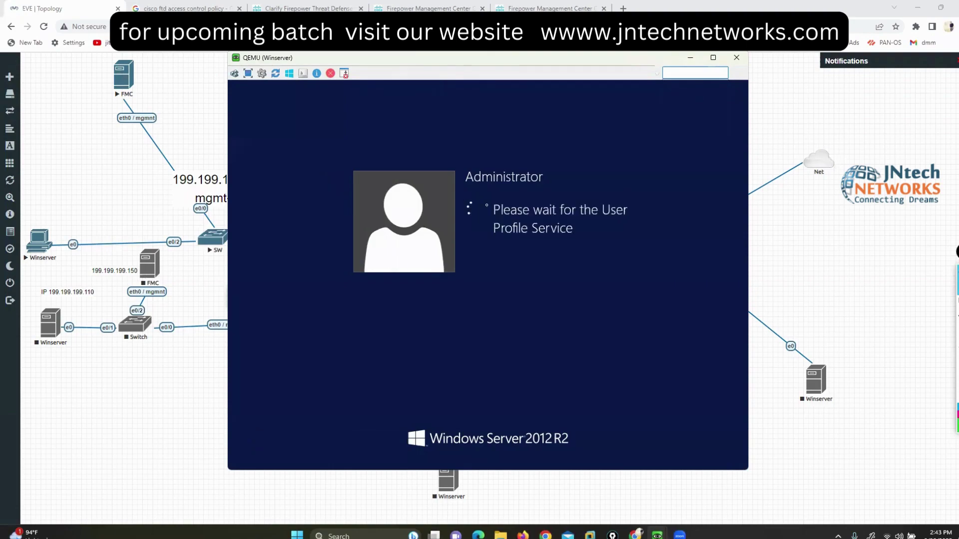
left_click_drag(446, 58, 305, 72)
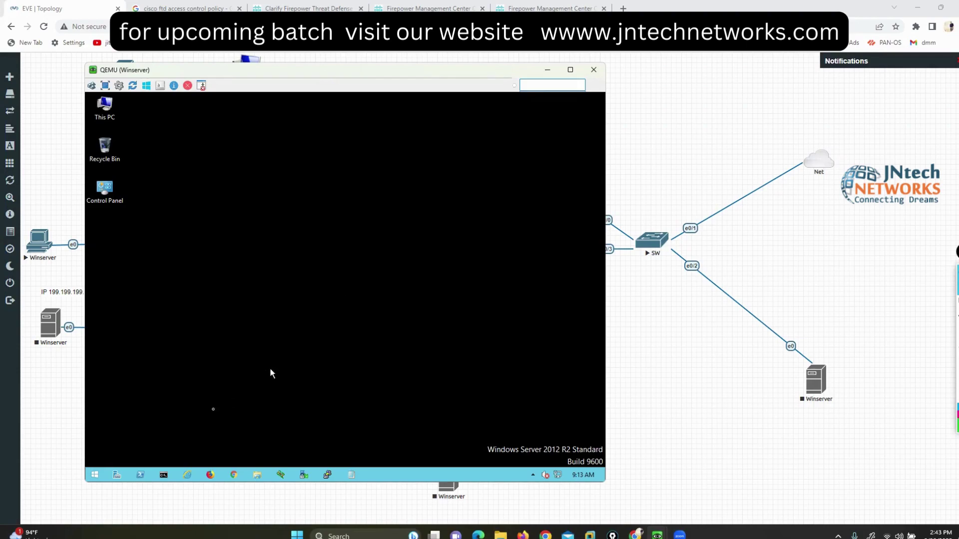
Step: Check the current IP configuration with ipconfig in an administrator command prompt
left_click(164, 475)
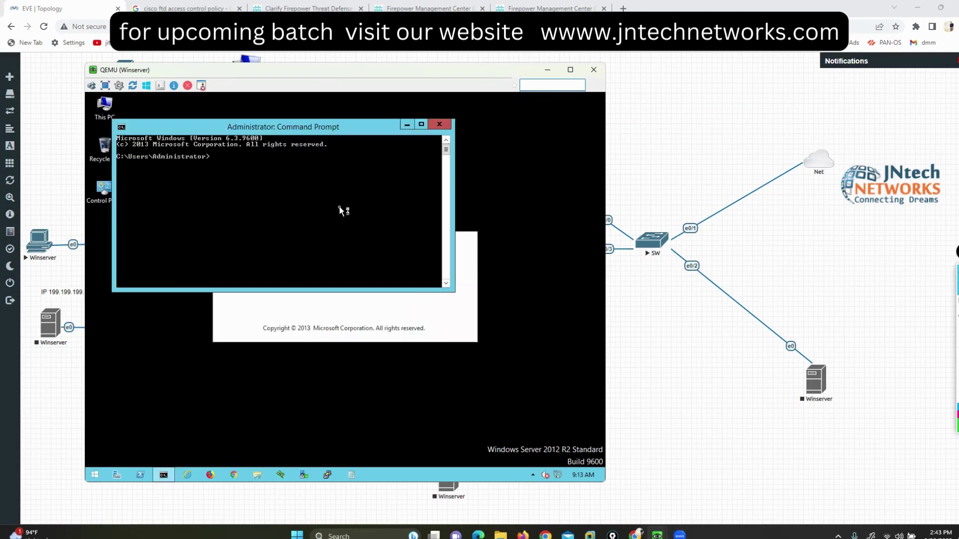
type("ipconfig")
key("Return")
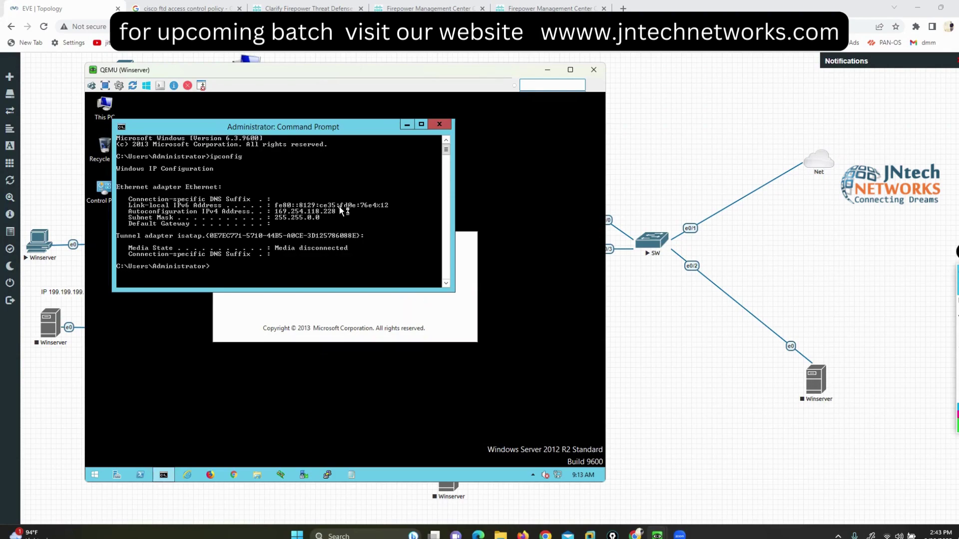
Step: Open Network Connections with ncpa.cpl and bring up the Ethernet adapter's properties
type("ncpa.cpl")
key("BackSpace")
key("BackSpace")
key("BackSpace")
key("BackSpace")
key("BackSpace")
type("p")
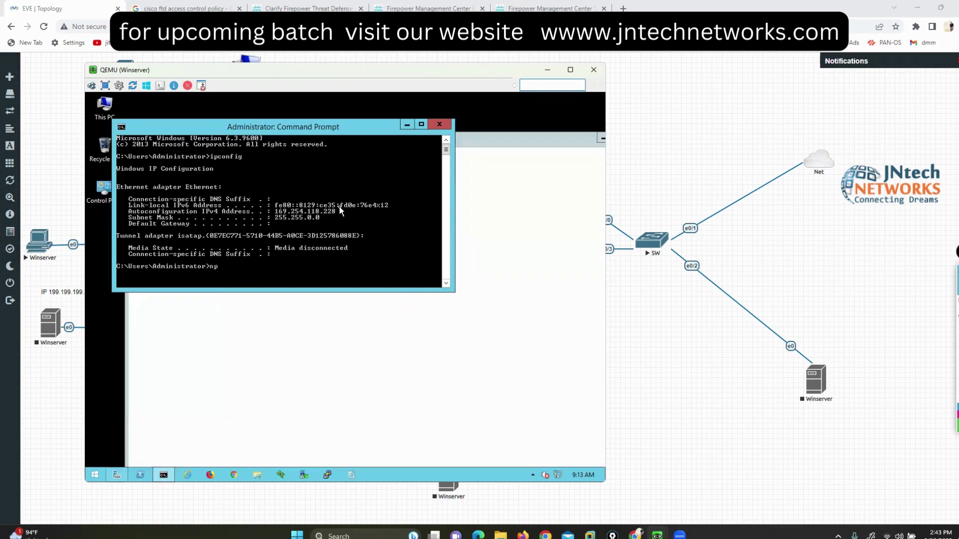
key("BackSpace")
type("cpa")
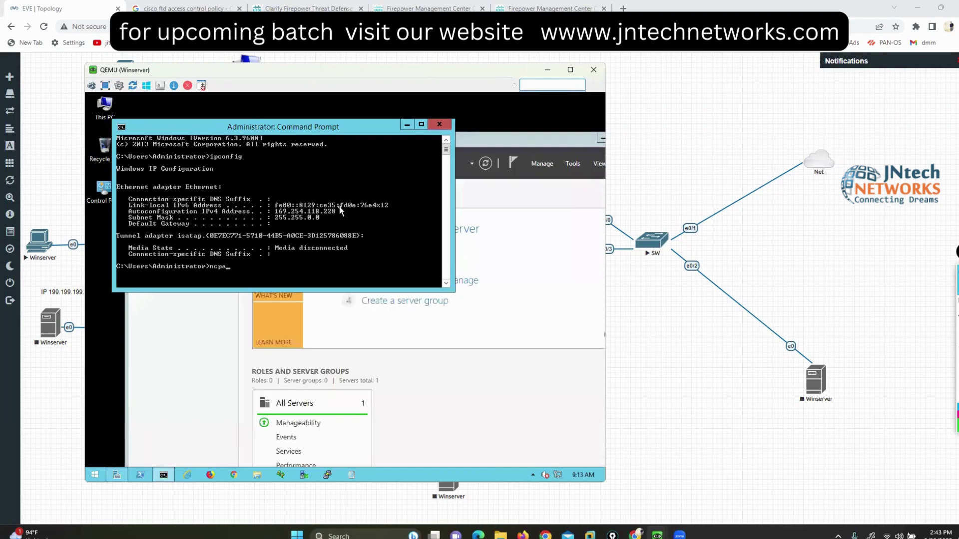
type(".cpl")
key("Return")
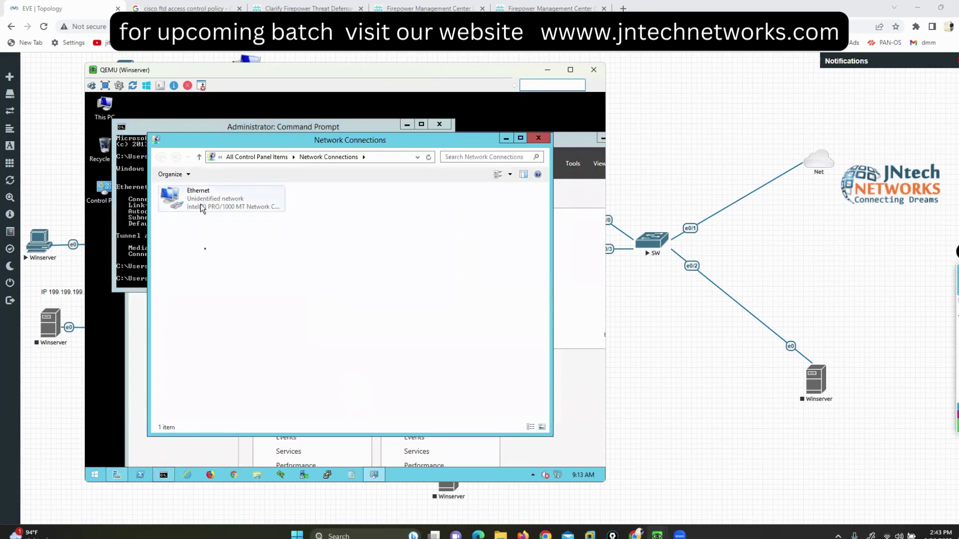
right_click(200, 199)
left_click(232, 291)
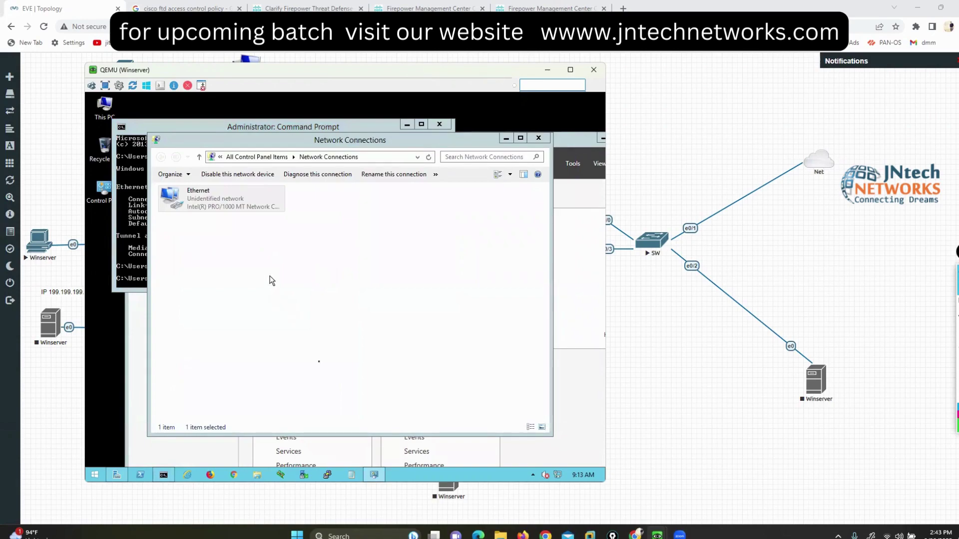
Step: Set IPv4 to static address 200.200.200.10, mask 255.255.255.0, gateway 200.200.200.1
double_click(207, 209)
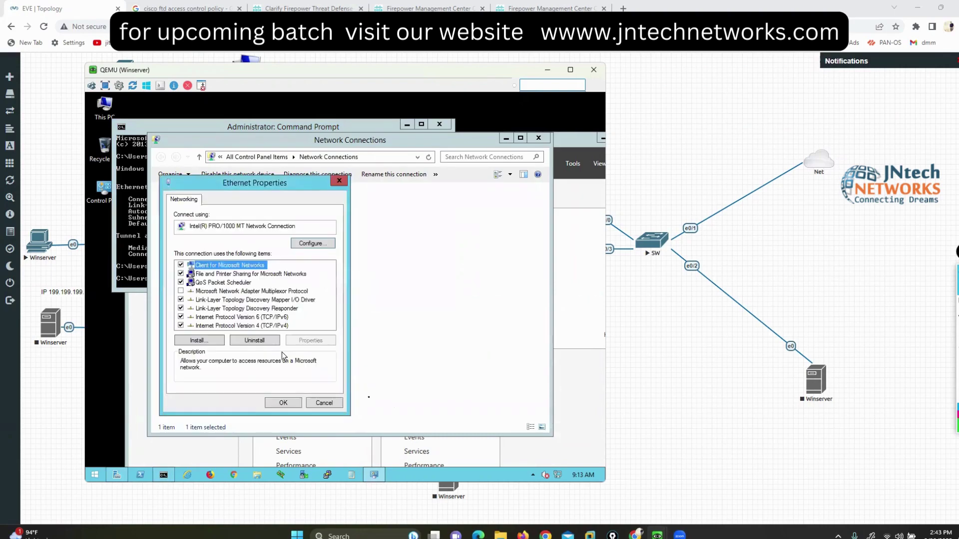
left_click(266, 325)
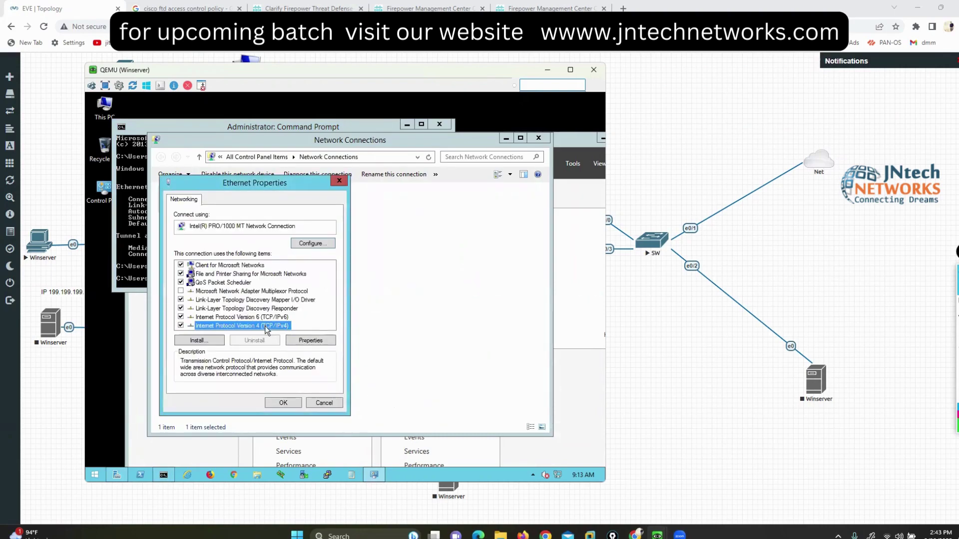
left_click(309, 341)
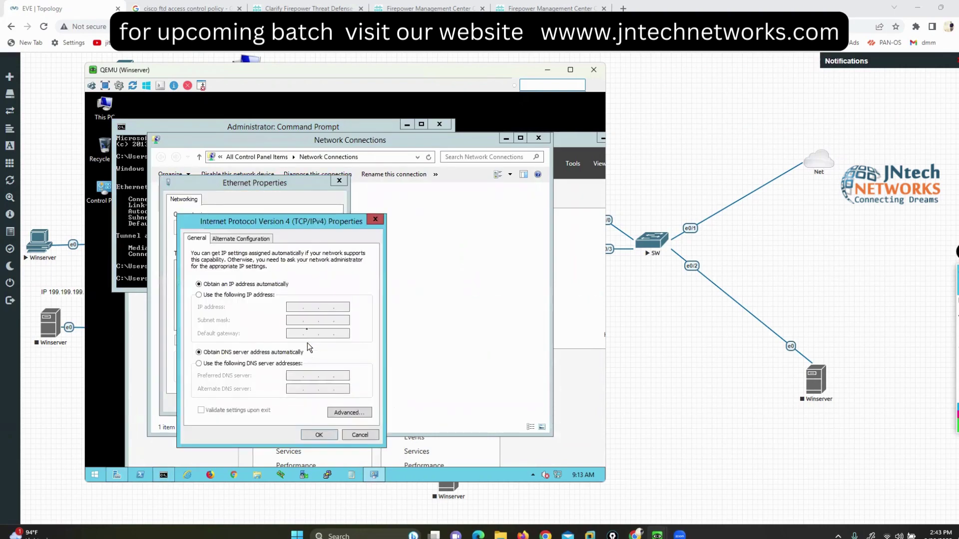
left_click(237, 295)
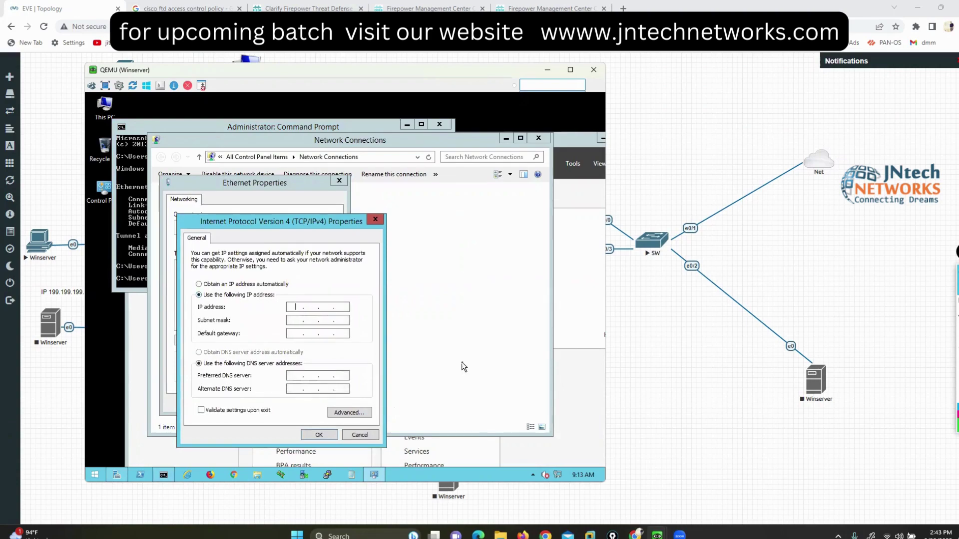
type("200.200.200.1")
key("Tab")
key("shift+Tab")
key("Right")
type("0200200200")
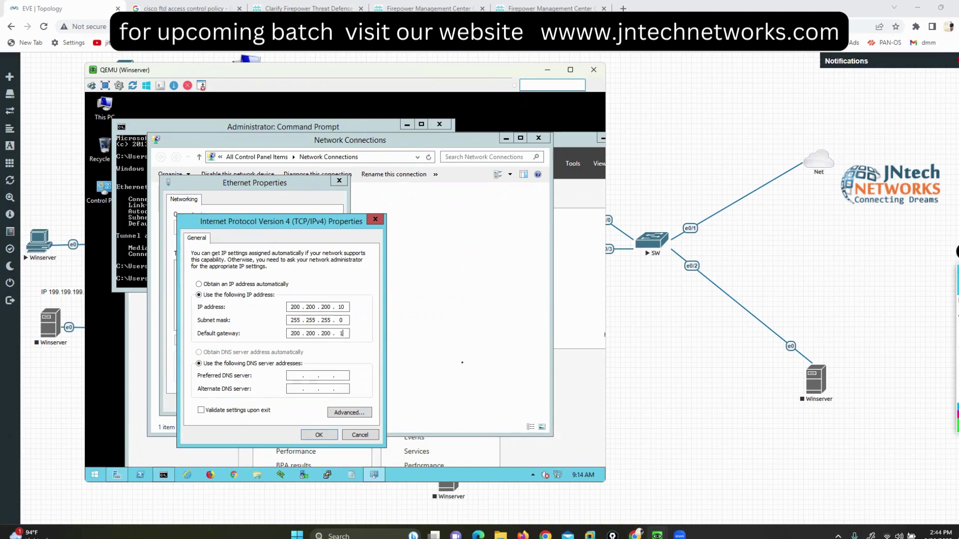
left_click(295, 376)
Step: Enter DNS servers 172.10.130.254 and 8.8.8.8 and apply the IPv4 settings
mouse_move(657, 535)
left_click(571, 480)
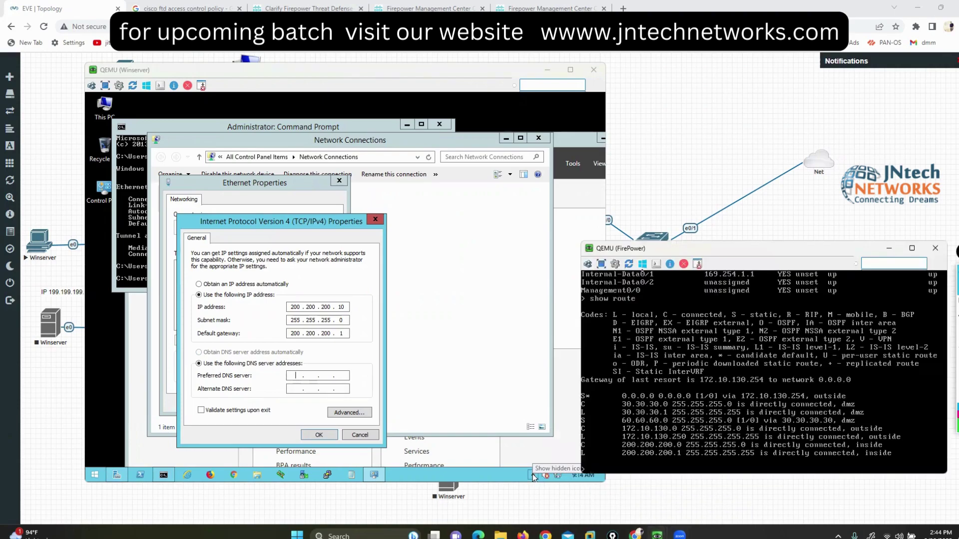
left_click_drag(643, 248, 634, 181)
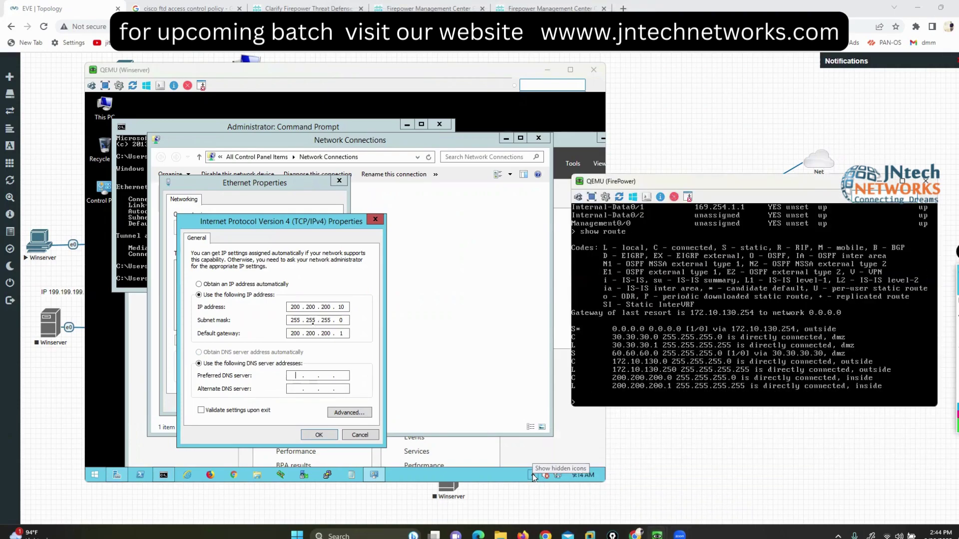
left_click(297, 377)
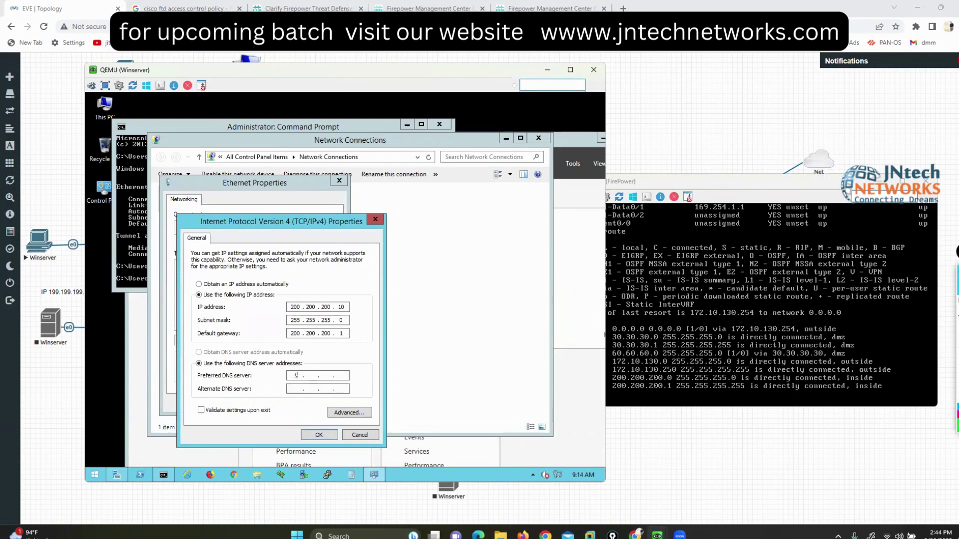
type("172.10.130.2548.8.8.8")
left_click(312, 436)
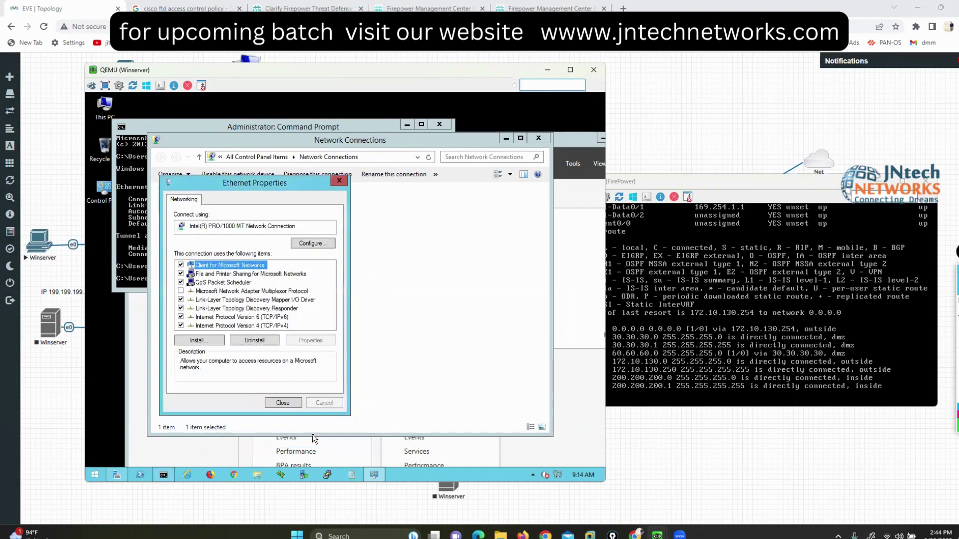
left_click(278, 406)
Step: Run ipconfig again to confirm the new static address
left_click(121, 220)
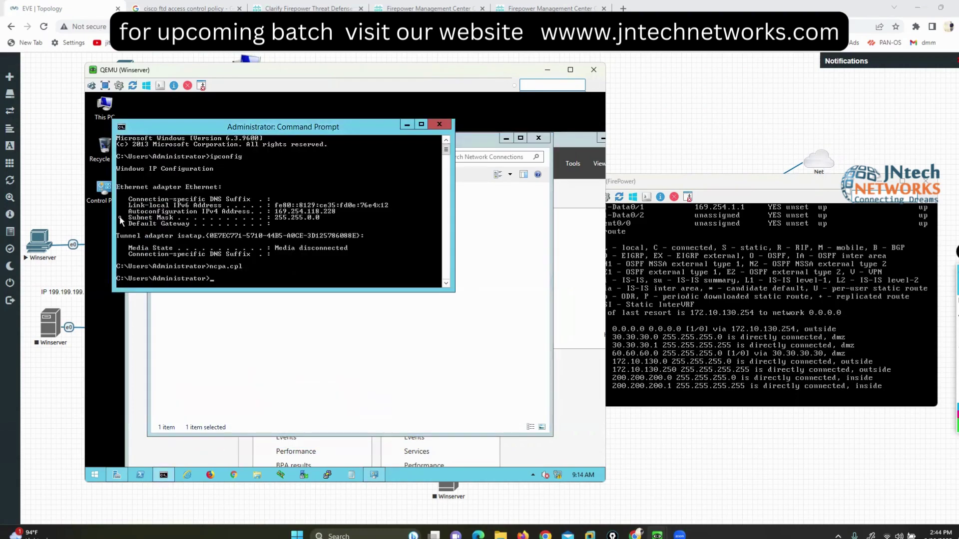
type("ipconfig")
key("Return")
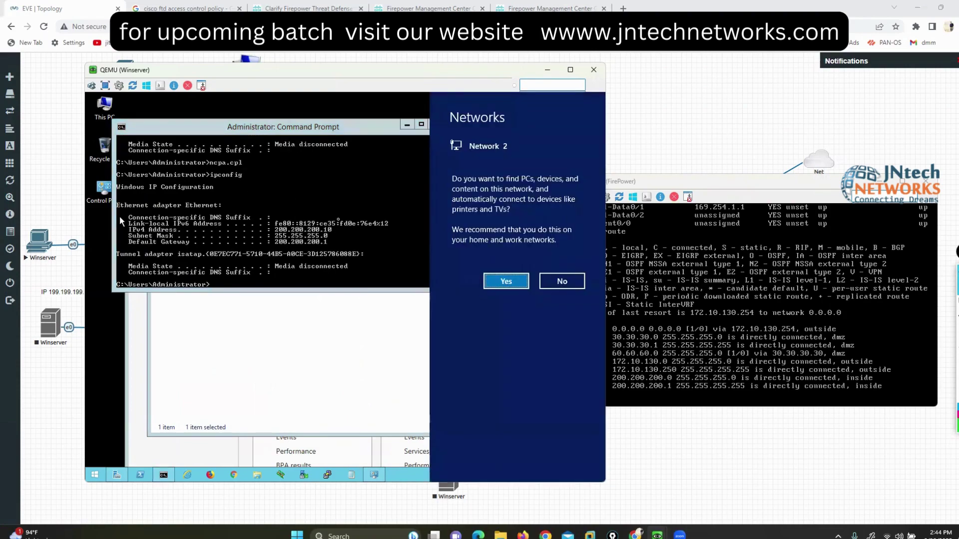
Step: Ping google.com and facebook.com from the Command Prompt, both returning 0% loss
left_click(281, 231)
type("ping")
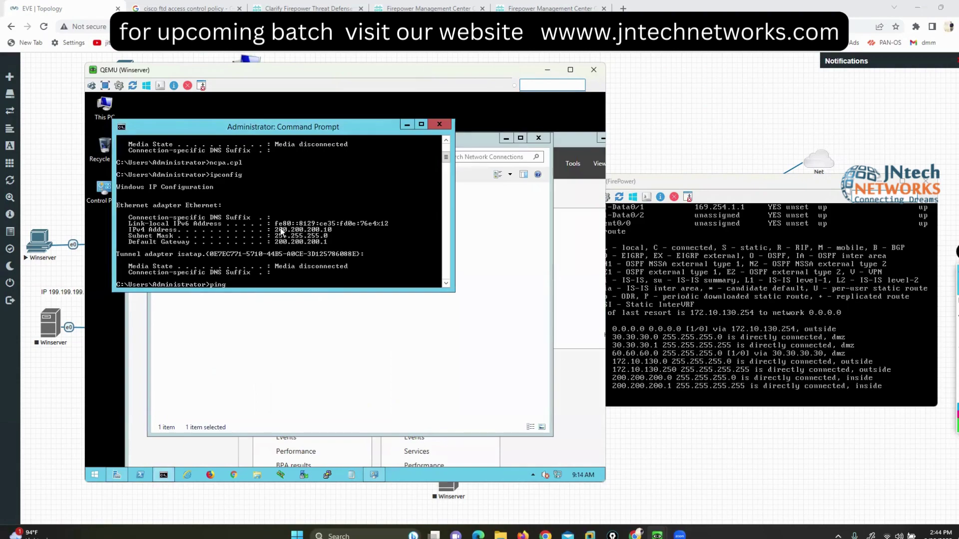
type(" google.com")
key("Return")
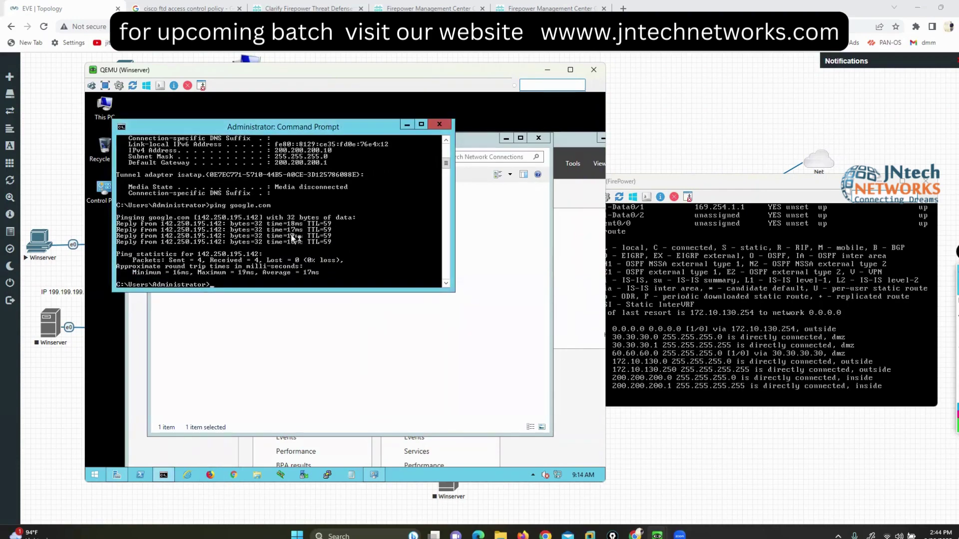
type("ping face")
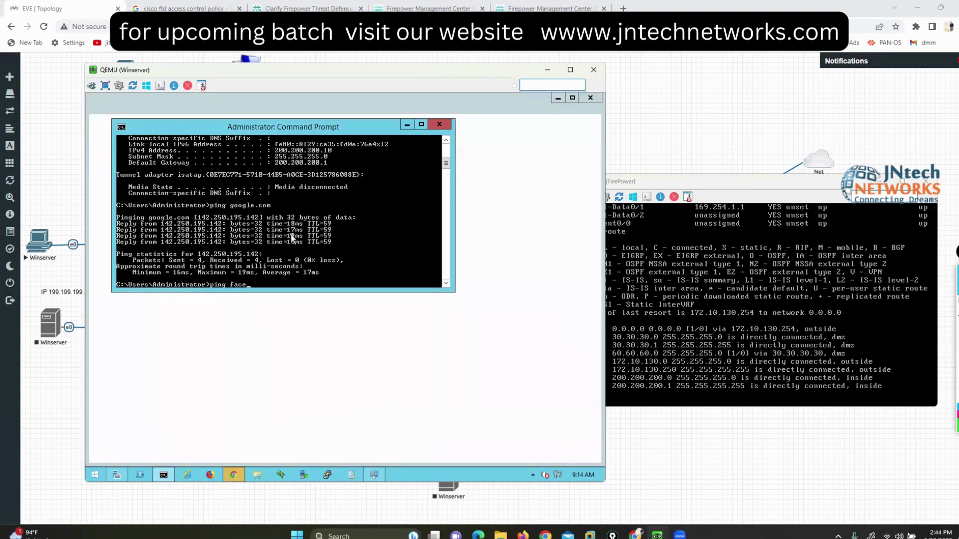
type("book.com")
key("Return")
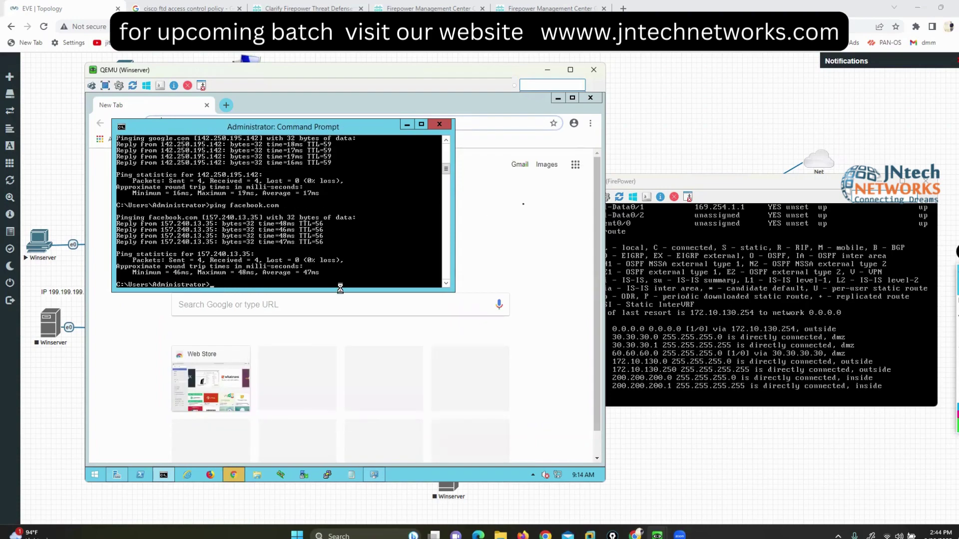
Step: Load google.com and facebook.com in separate Chrome tabs, then return to Firepower Device Manager
left_click(255, 117)
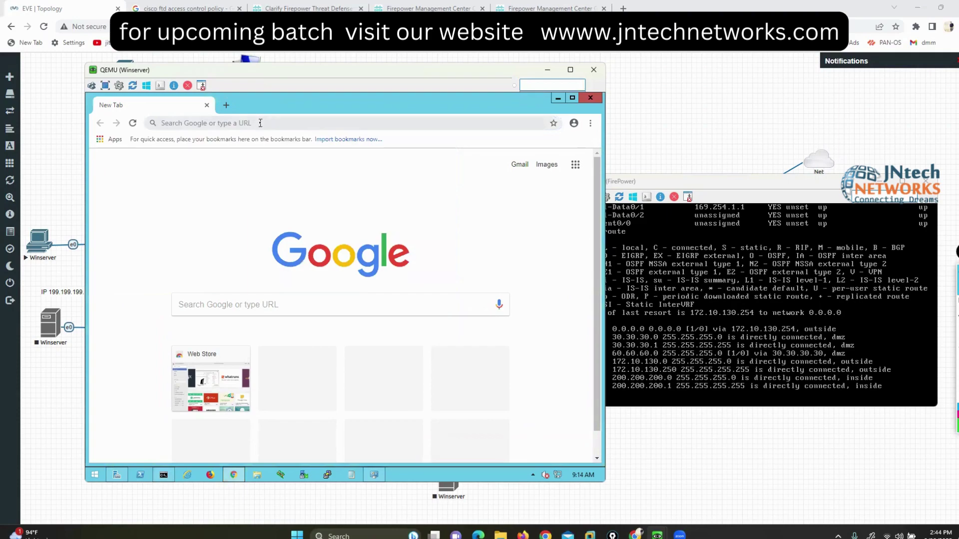
left_click(260, 122)
type("g")
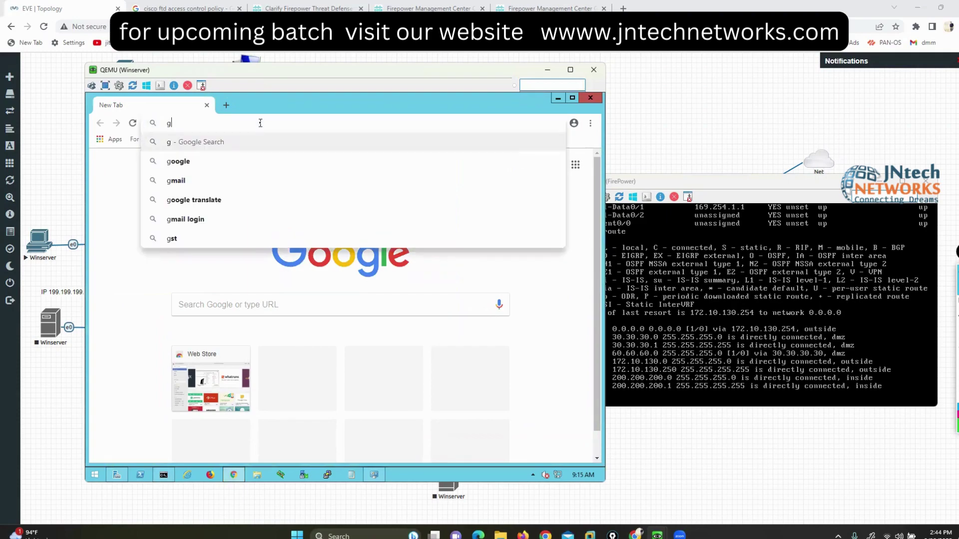
type("oogle.com")
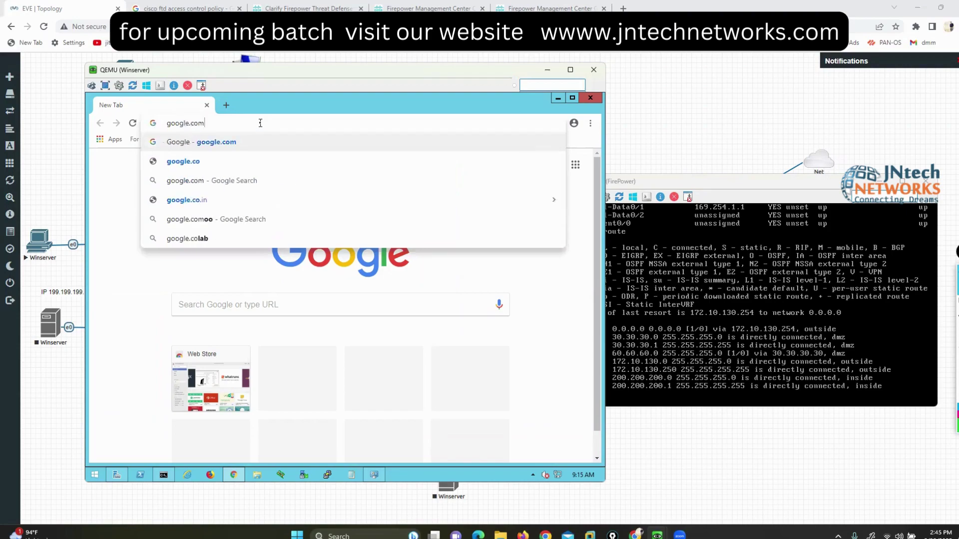
key("Return")
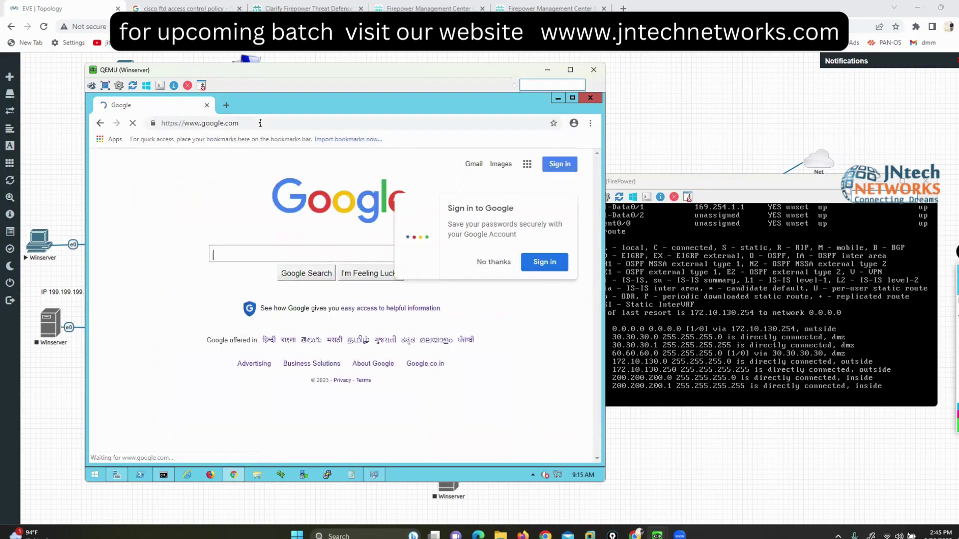
left_click(227, 105)
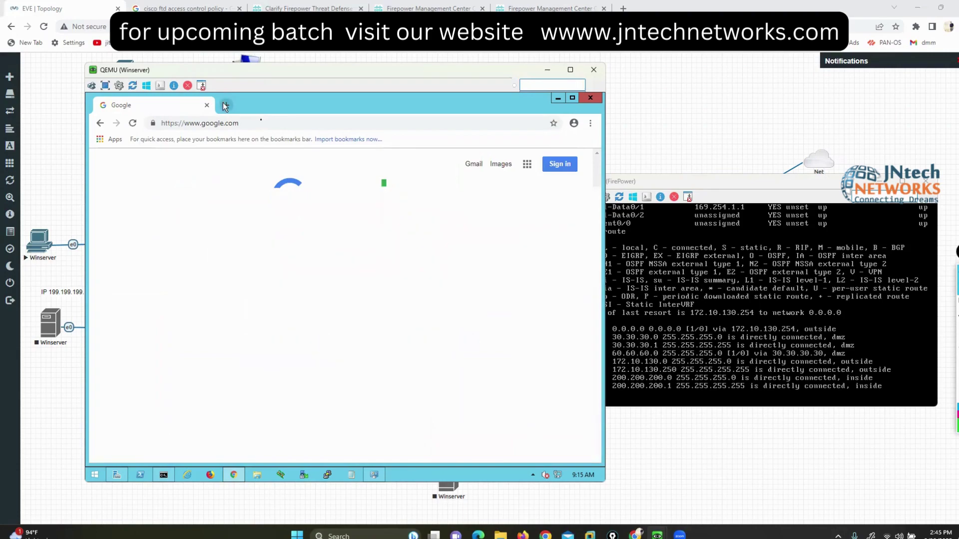
type("f")
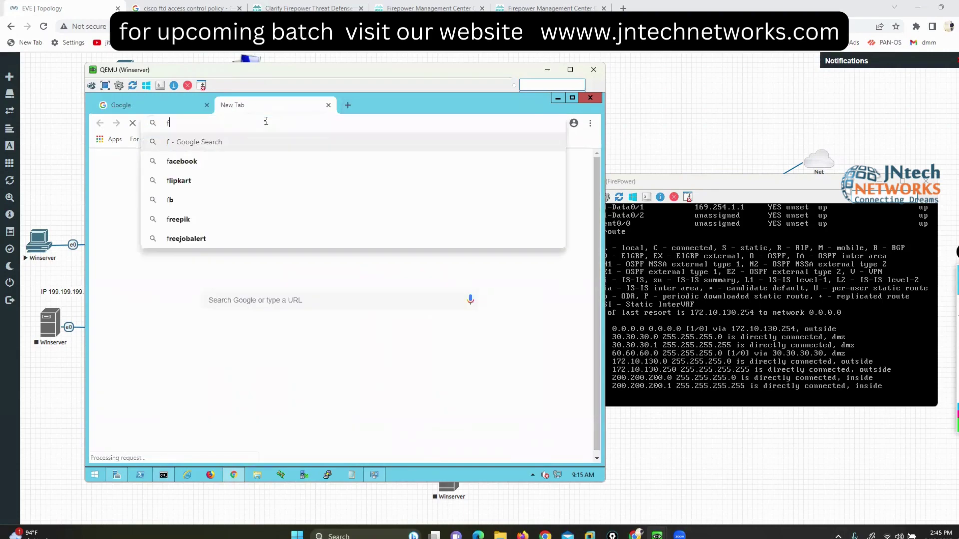
type("acebook.")
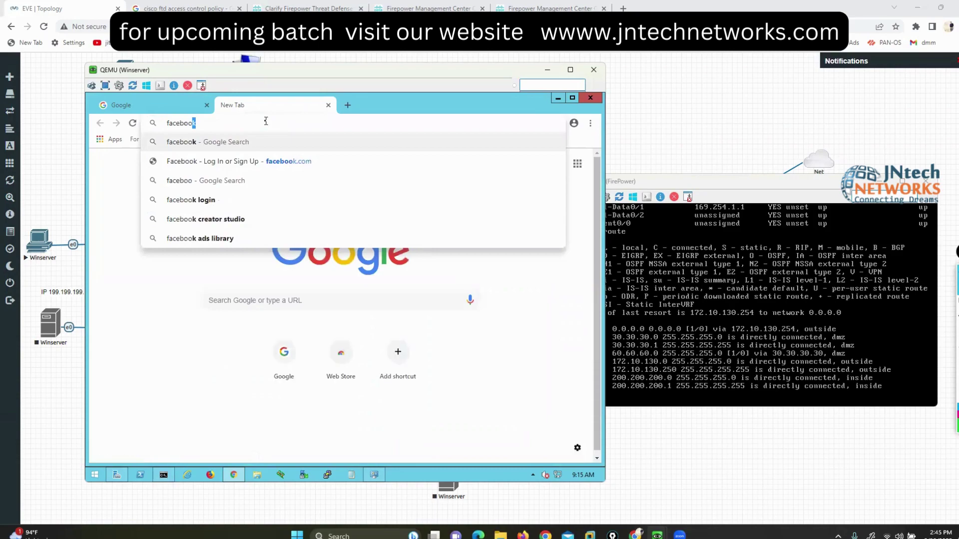
type("com")
key("Return")
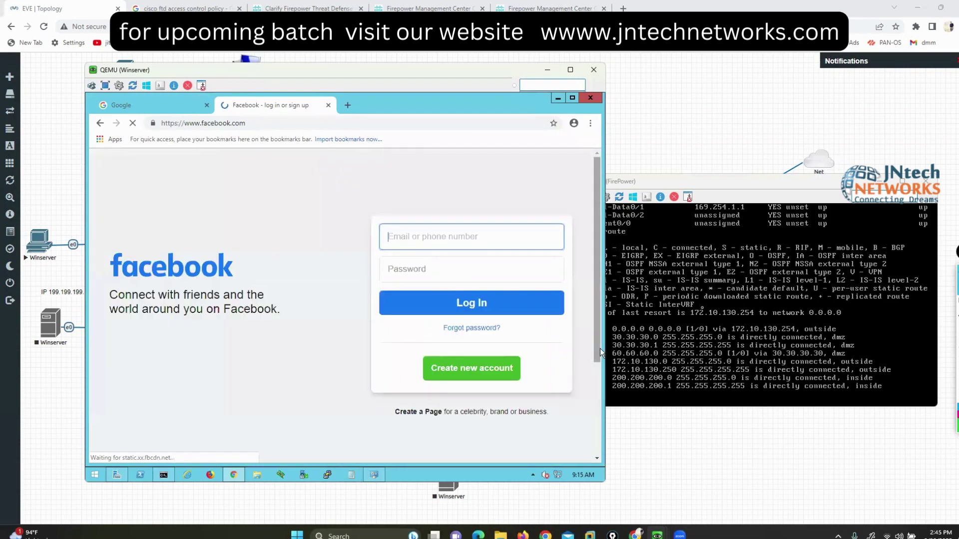
mouse_move(670, 524)
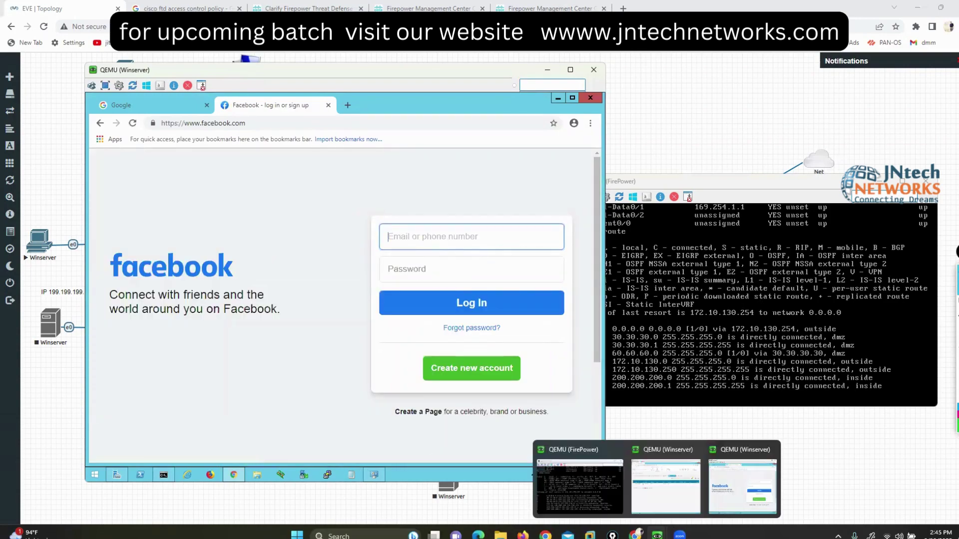
left_click(670, 493)
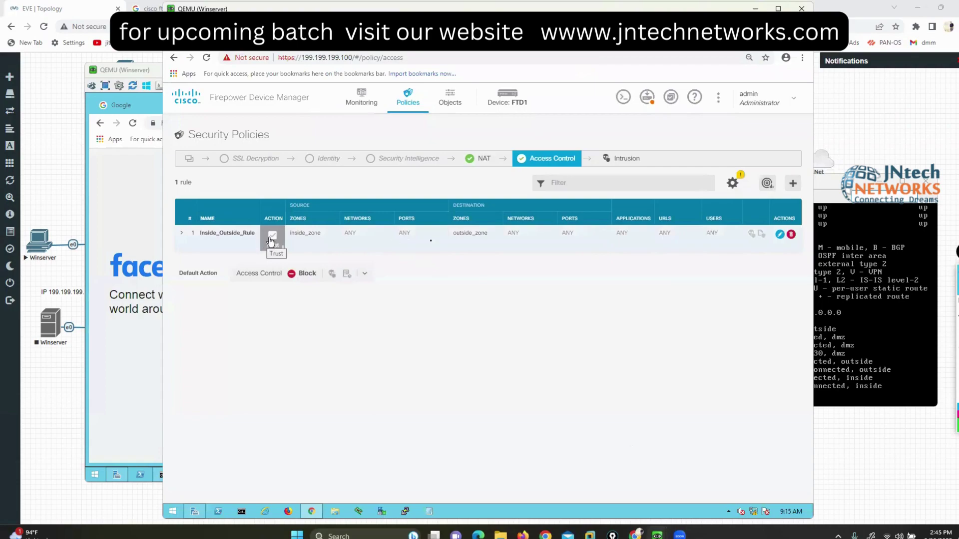
Step: Change Inside_Outside_Rule's action from Trust to Block
left_click(779, 234)
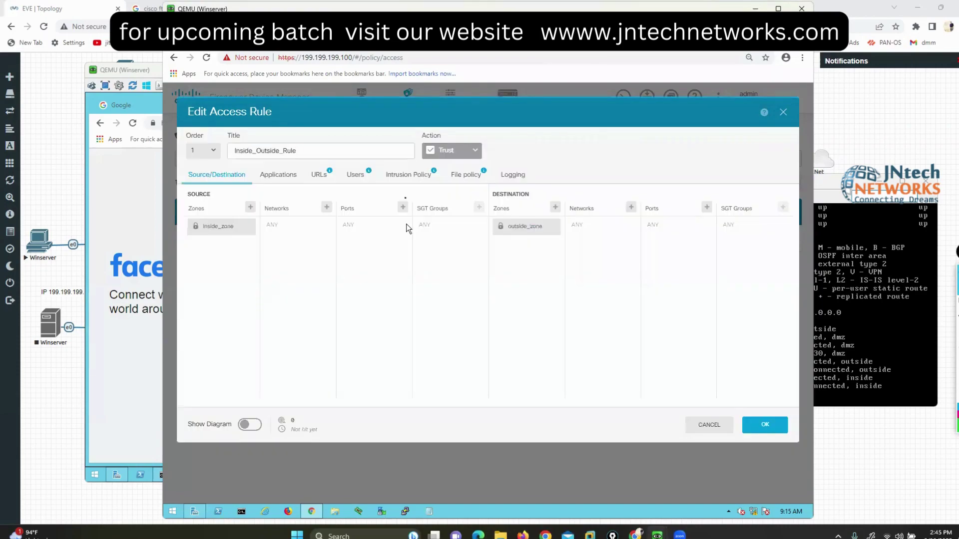
left_click(469, 154)
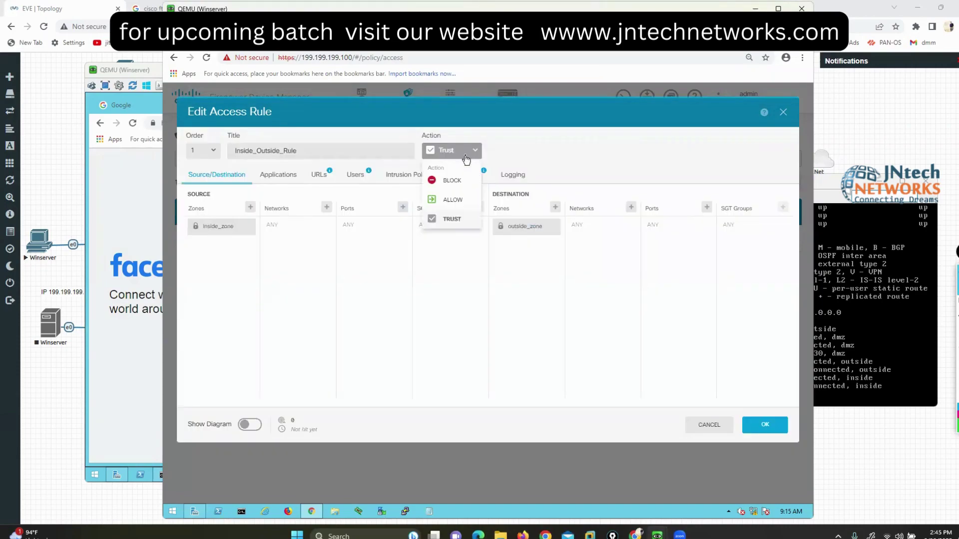
left_click(451, 182)
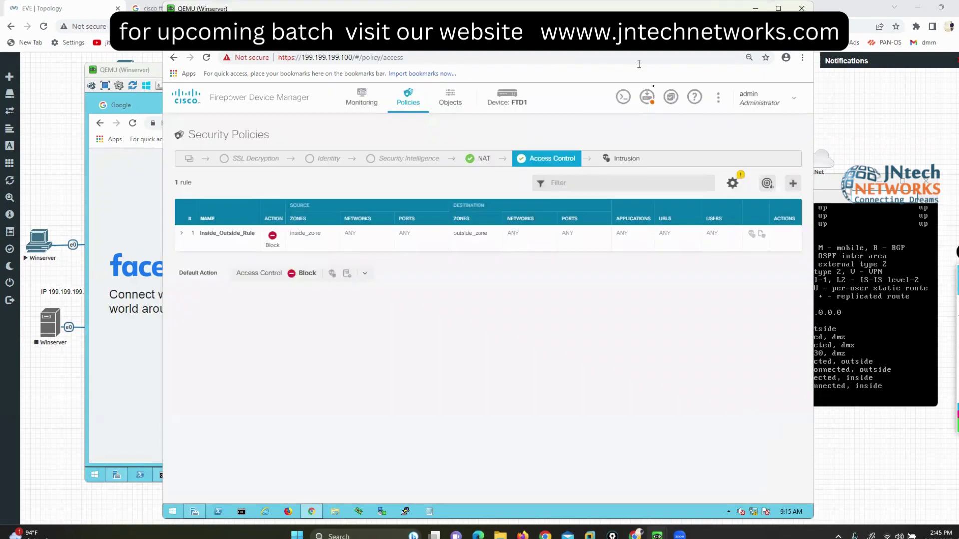
Step: Deploy the pending change to FTD1 and close the deployment summary
left_click(646, 97)
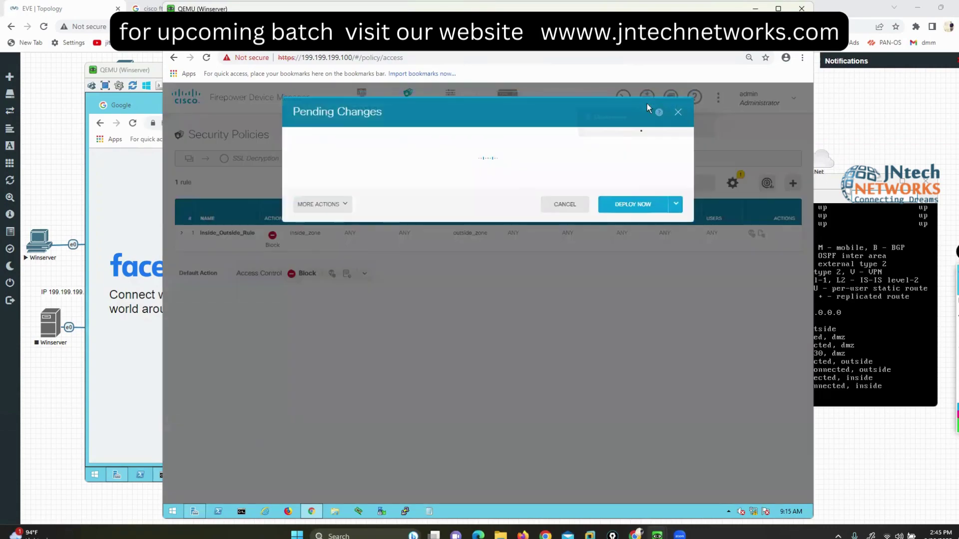
left_click(627, 210)
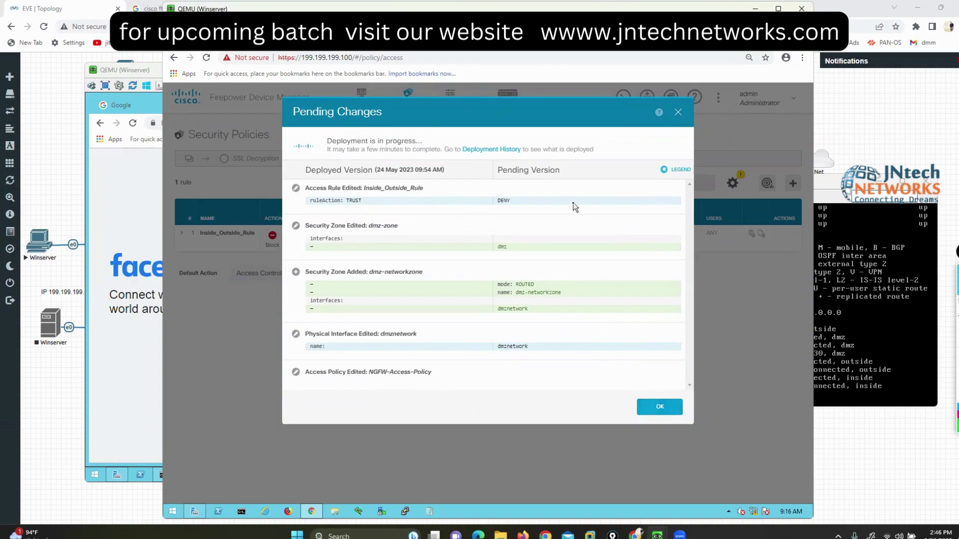
left_click(654, 402)
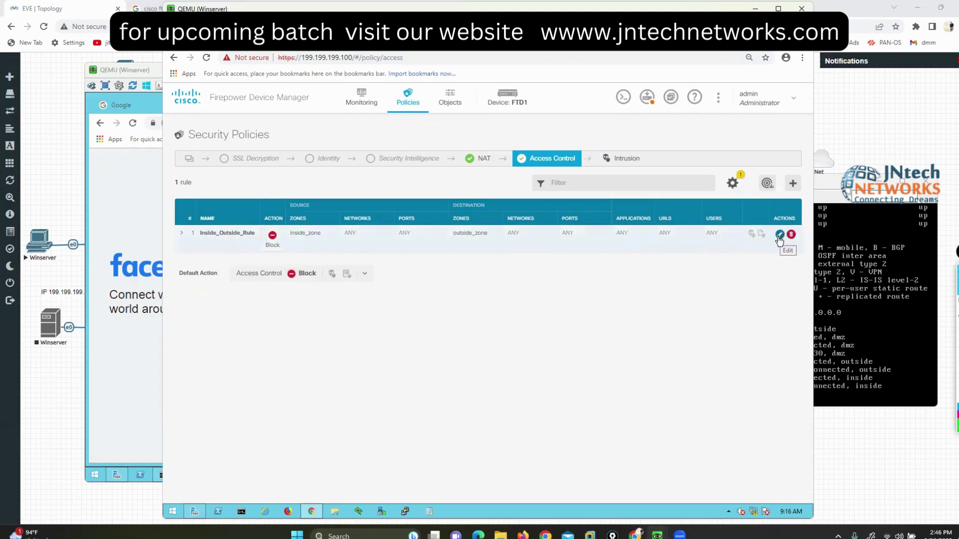
Step: View Inside_Outside_Rule's flow diagram, cancel without changes, then go to the FTD1 device overview
left_click(779, 236)
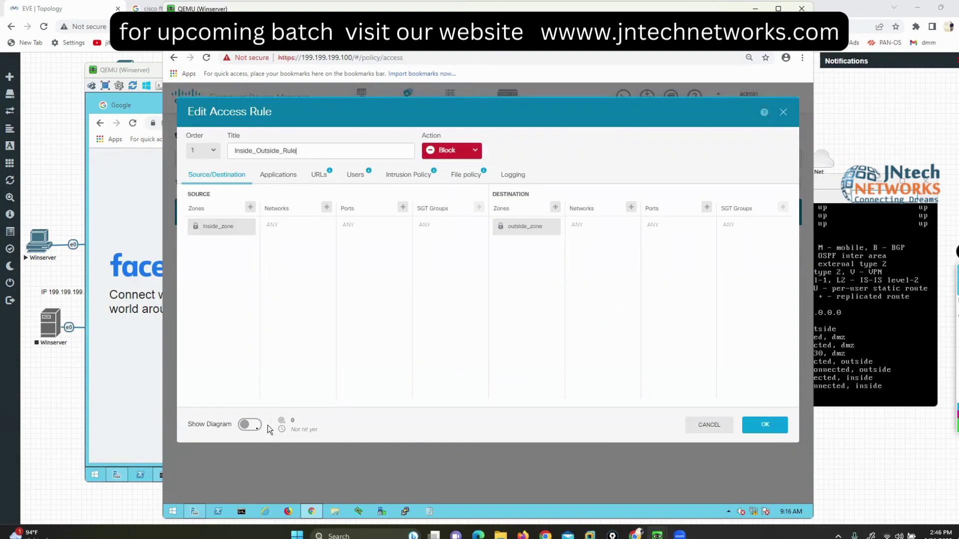
left_click(251, 426)
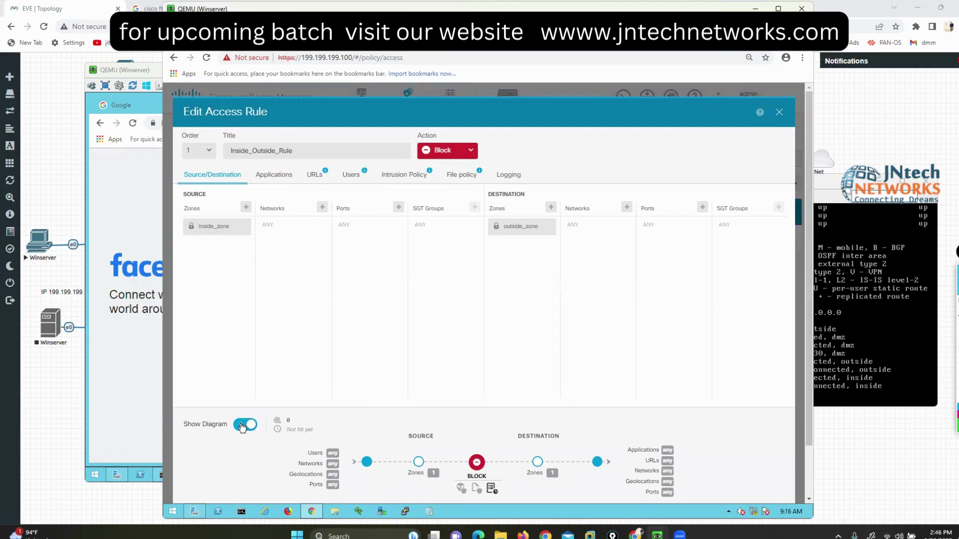
left_click(243, 426)
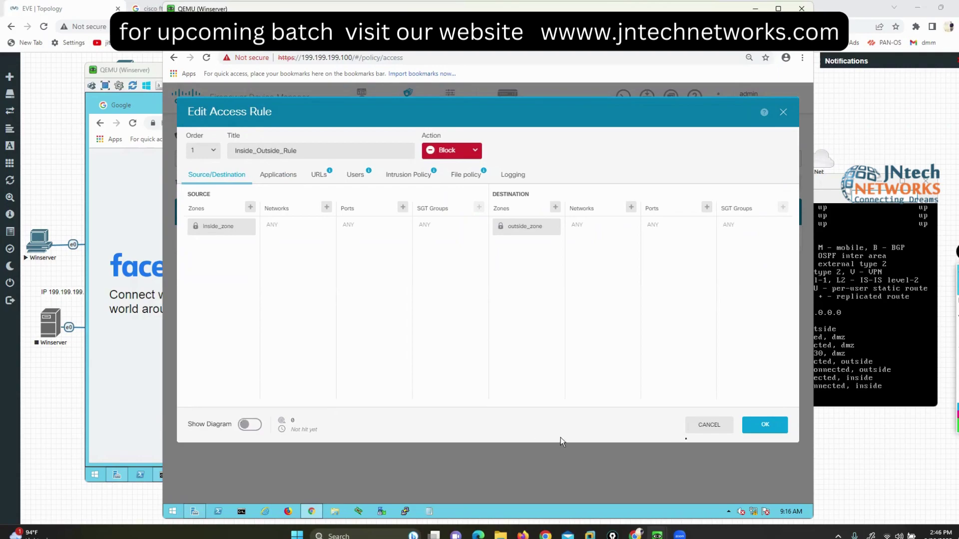
left_click(695, 430)
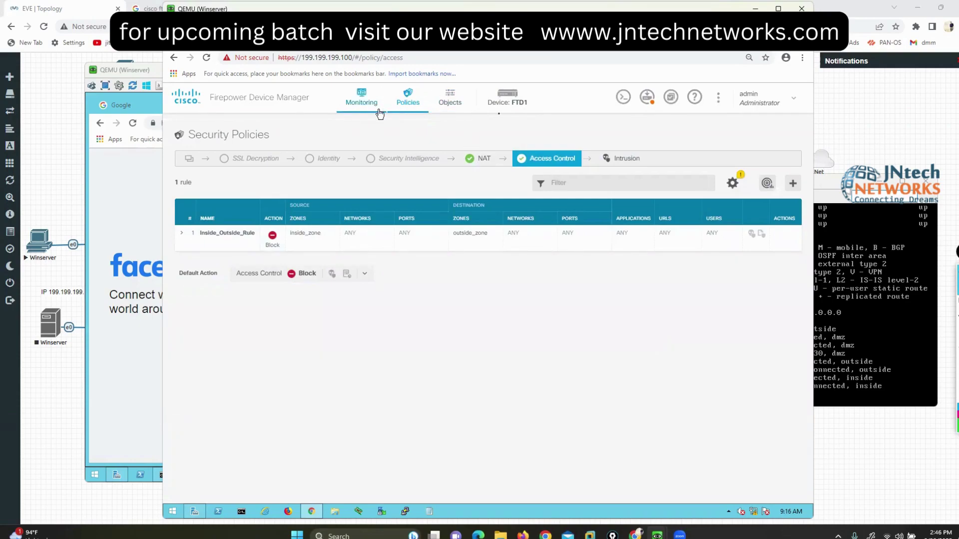
left_click(500, 100)
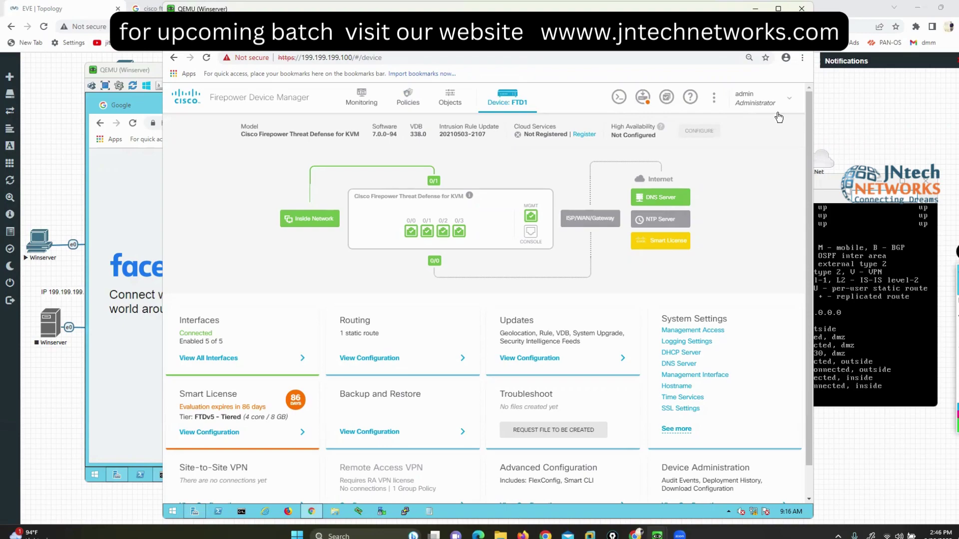
left_click_drag(400, 154, 377, 153)
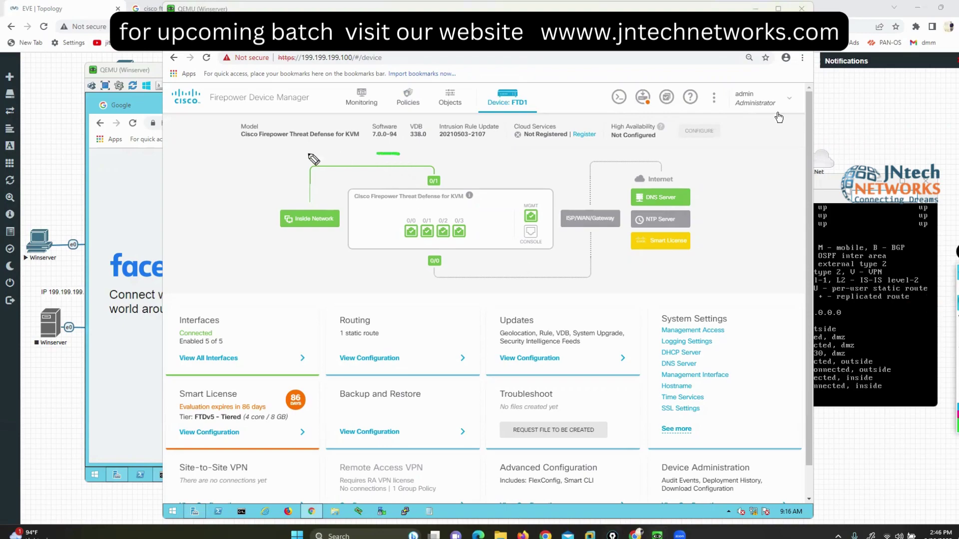
mouse_move(314, 159)
left_mouse_down()
mouse_move(267, 283)
mouse_move(528, 300)
mouse_move(725, 228)
mouse_move(575, 140)
left_mouse_up()
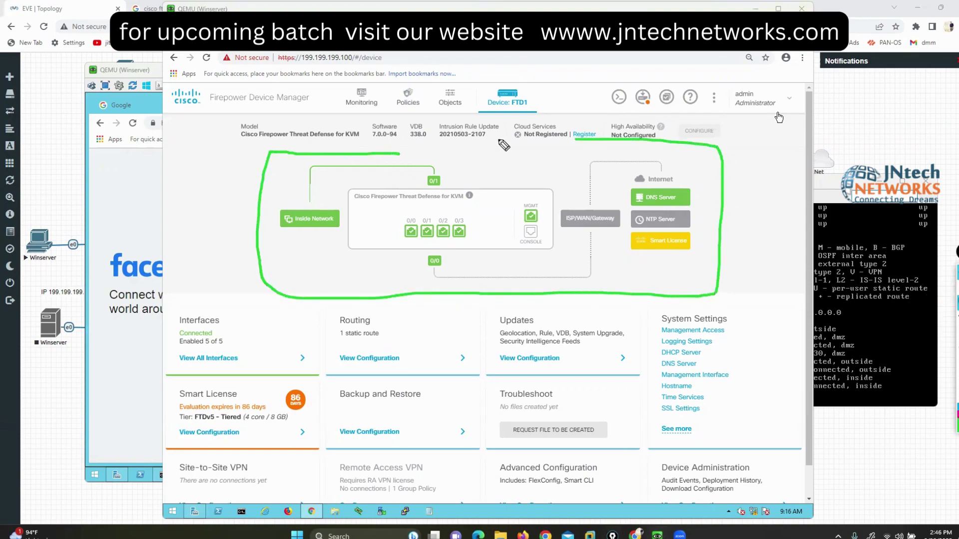
left_click_drag(503, 145, 380, 147)
mouse_move(439, 252)
left_mouse_down()
mouse_move(516, 302)
mouse_move(603, 246)
mouse_move(600, 238)
left_mouse_up()
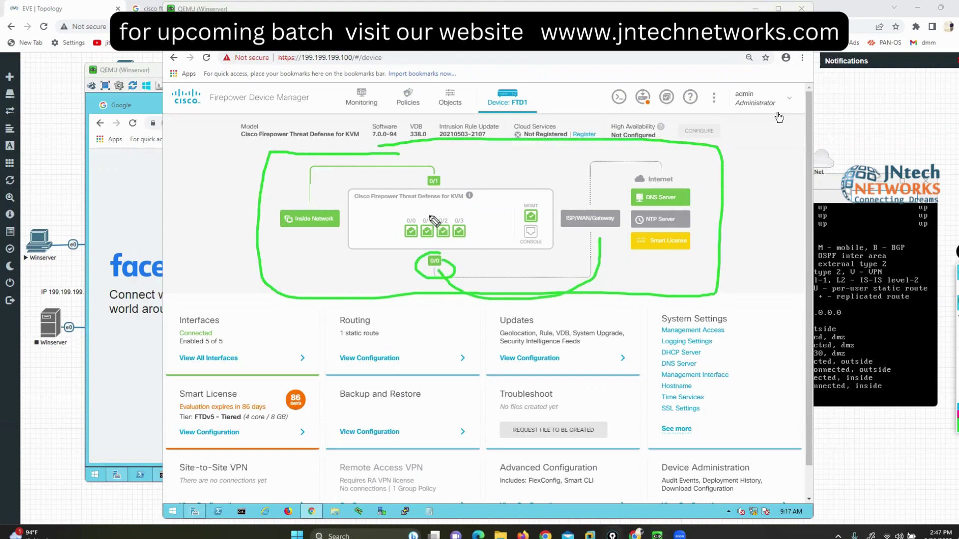
mouse_move(440, 179)
left_mouse_down()
mouse_move(422, 187)
mouse_move(442, 165)
mouse_move(307, 175)
mouse_move(294, 196)
mouse_move(339, 181)
left_mouse_up()
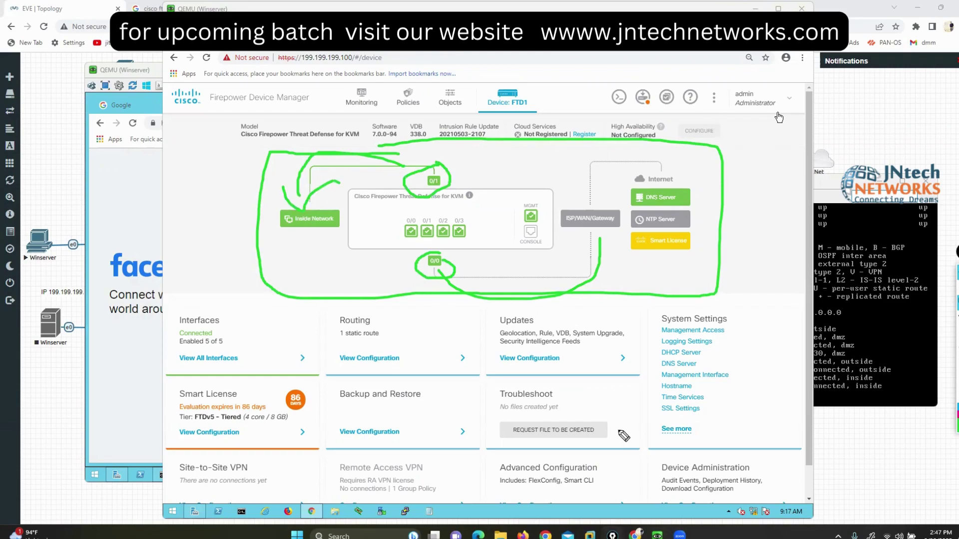
left_click_drag(442, 241, 450, 241)
left_click_drag(456, 242, 472, 242)
mouse_move(525, 194)
left_mouse_down()
mouse_move(554, 196)
mouse_move(564, 176)
left_mouse_up()
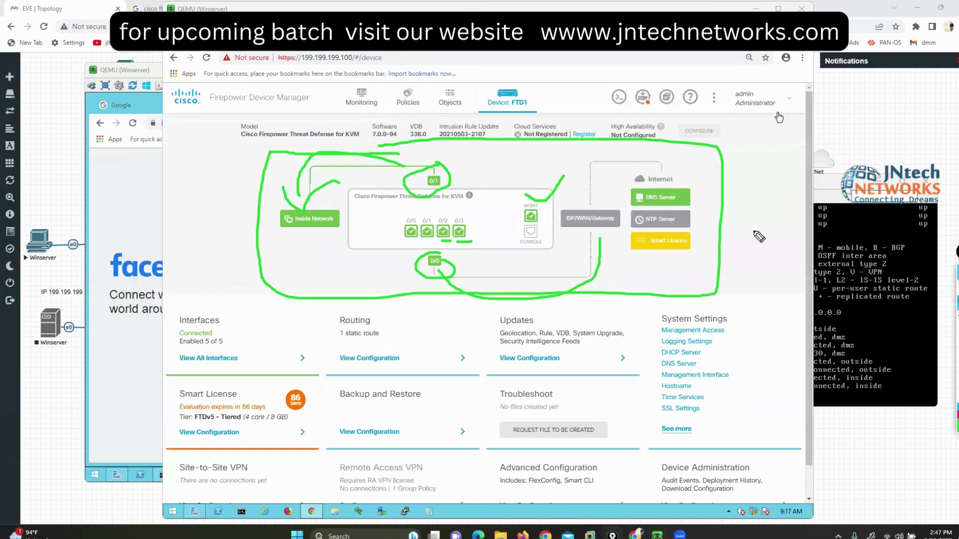
key("Escape")
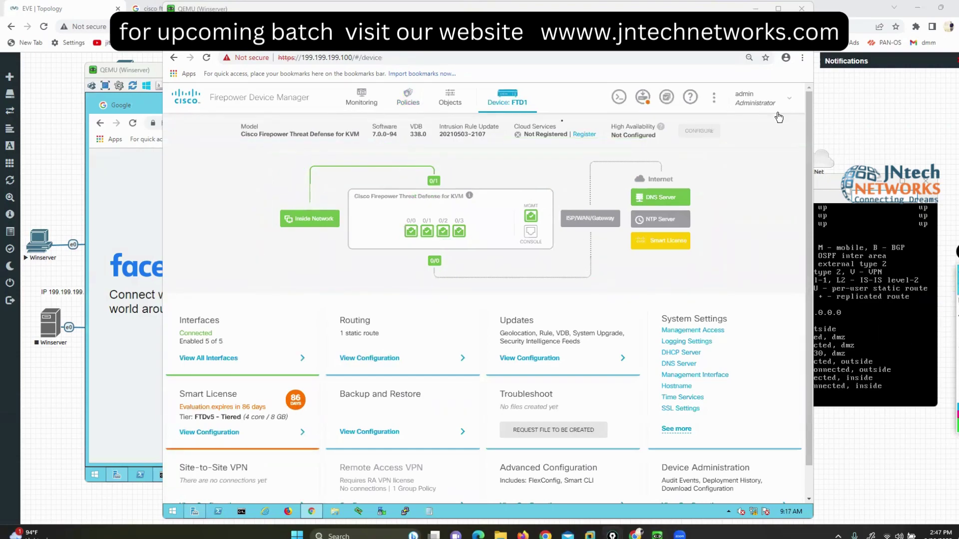
left_click(411, 103)
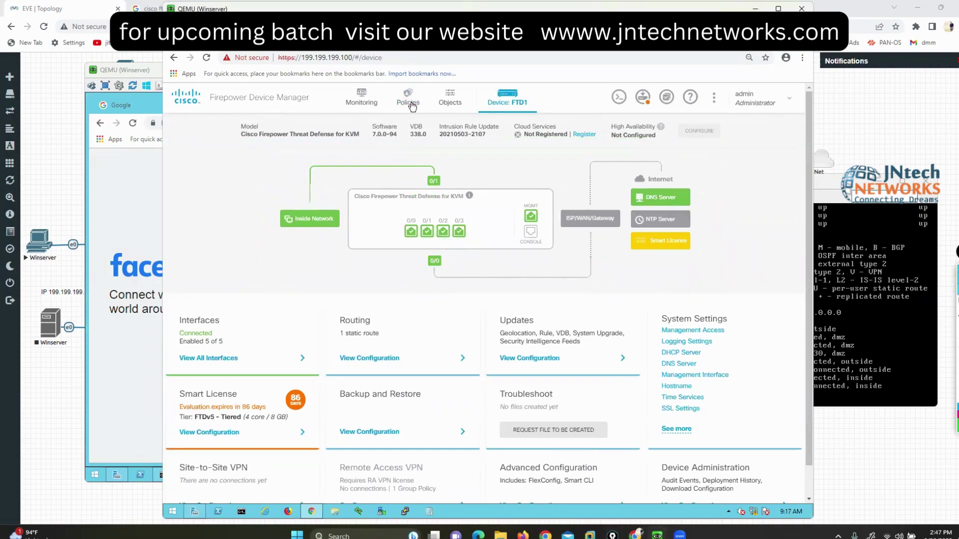
Step: In Policies, view Inside_Outside_Rule's Block flow diagram, then cancel without changes
left_click(410, 102)
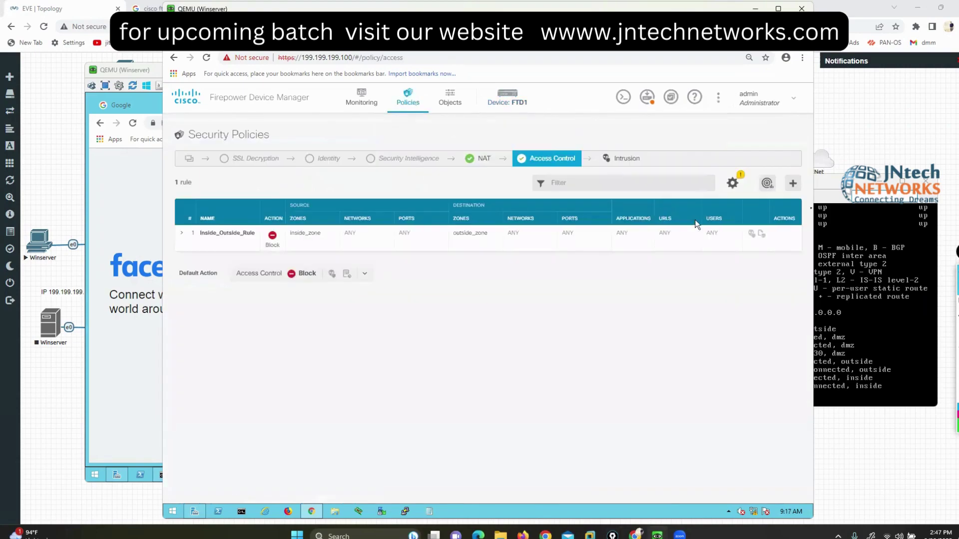
left_click(779, 235)
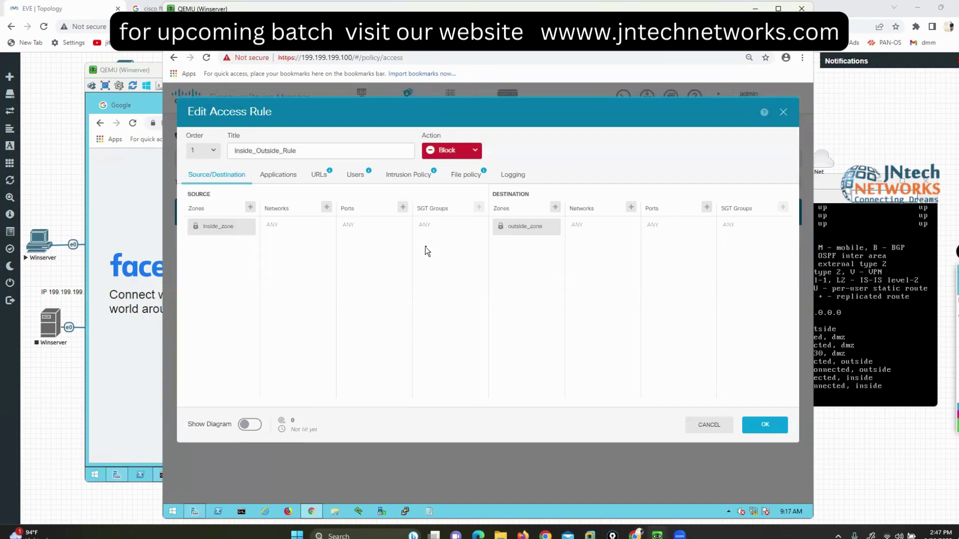
left_click(249, 425)
scroll(530, 388, "down", 1)
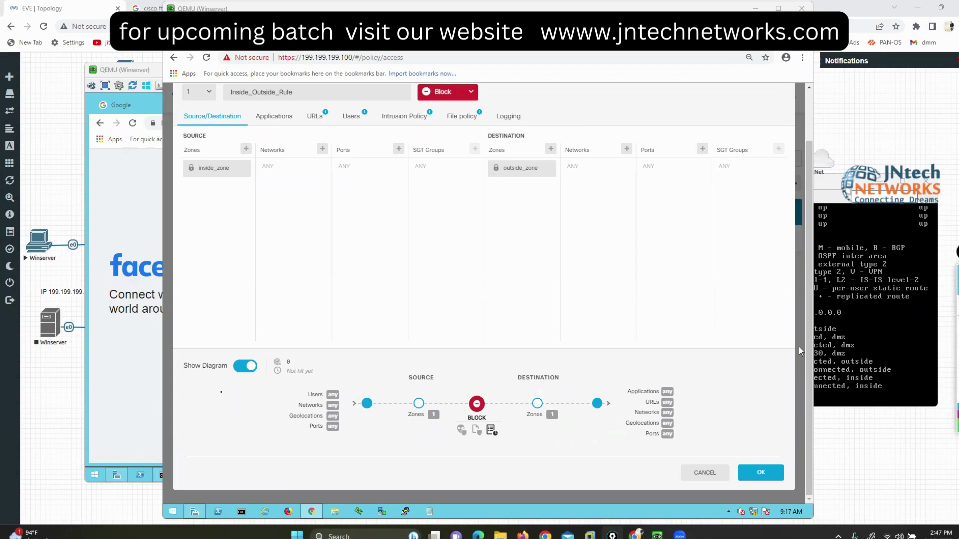
left_click(244, 366)
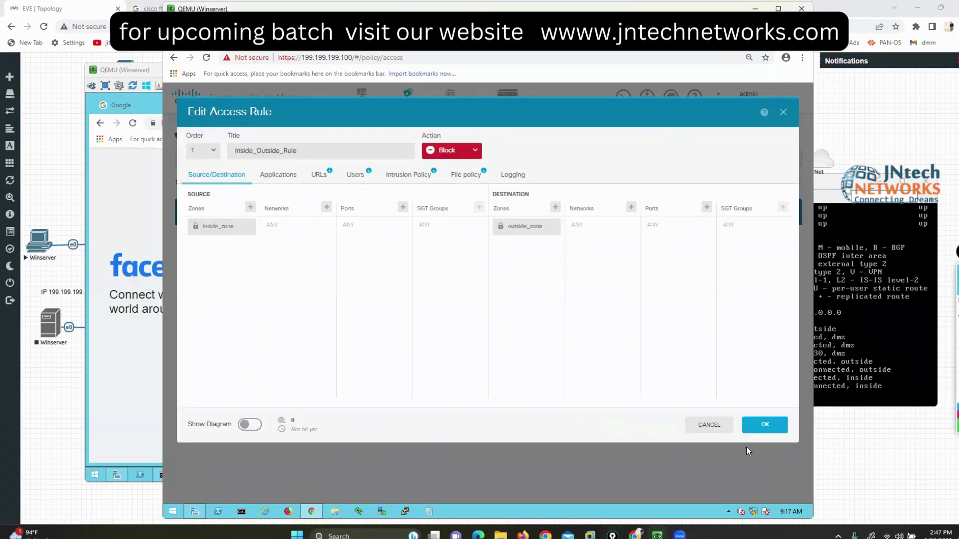
left_click(709, 426)
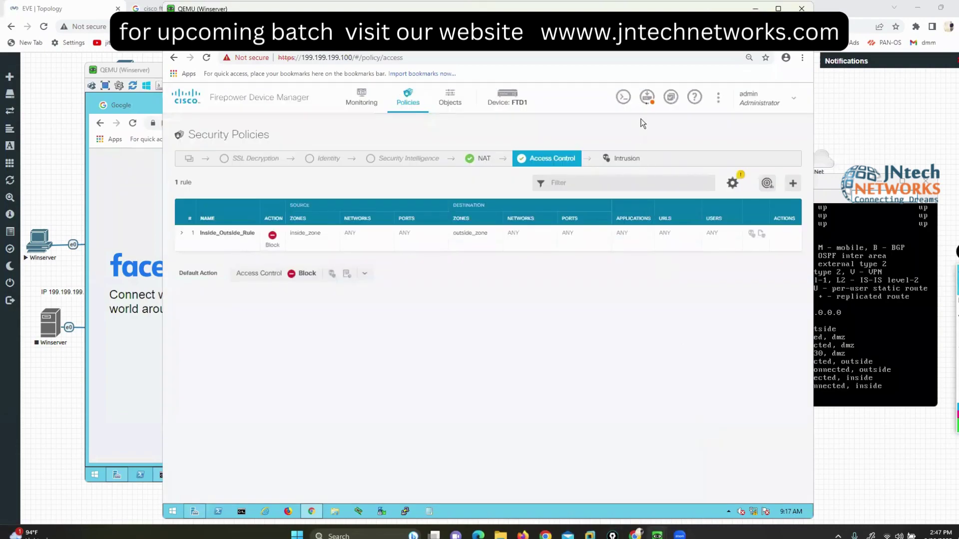
Step: Deploy the Block rule to FTD1, closing Winserver's Facebook tab while it completes
left_click(646, 99)
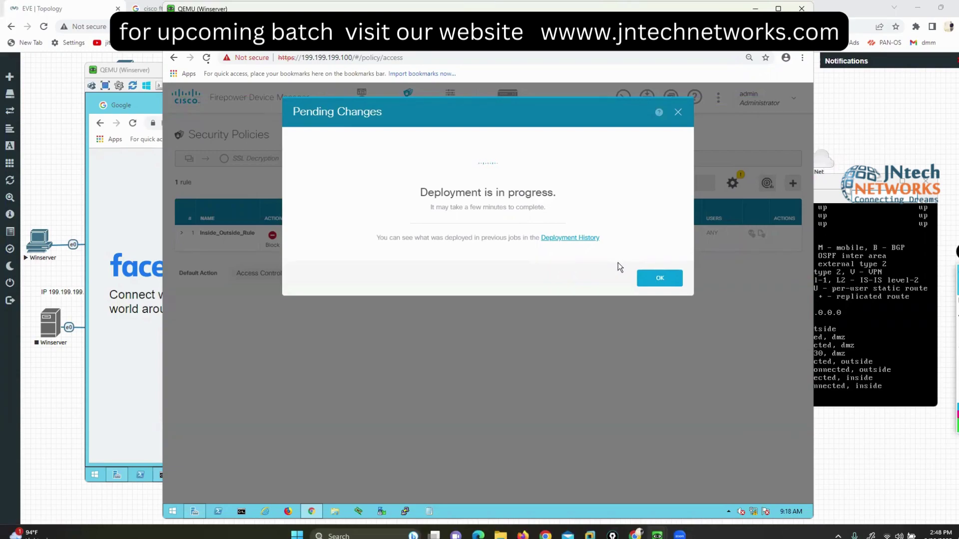
left_click(163, 139)
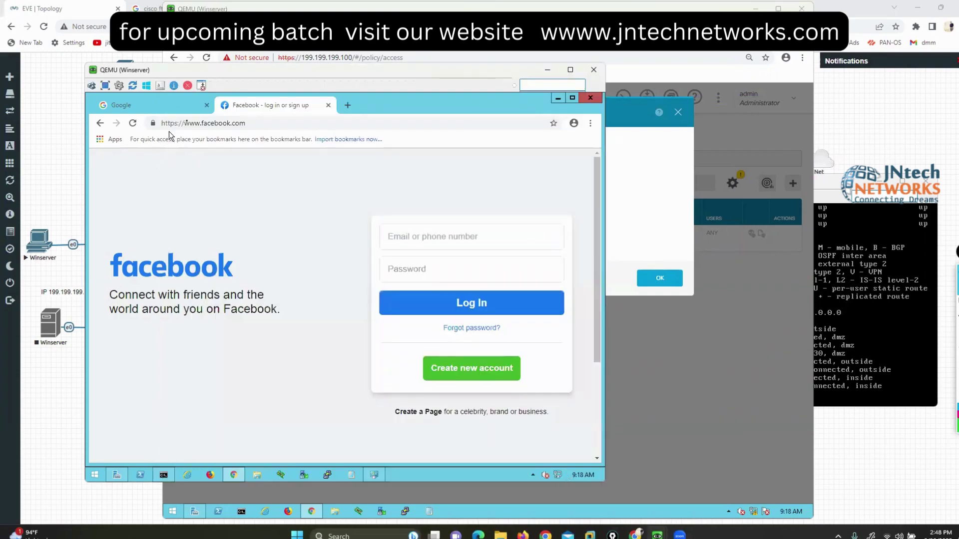
left_click(206, 105)
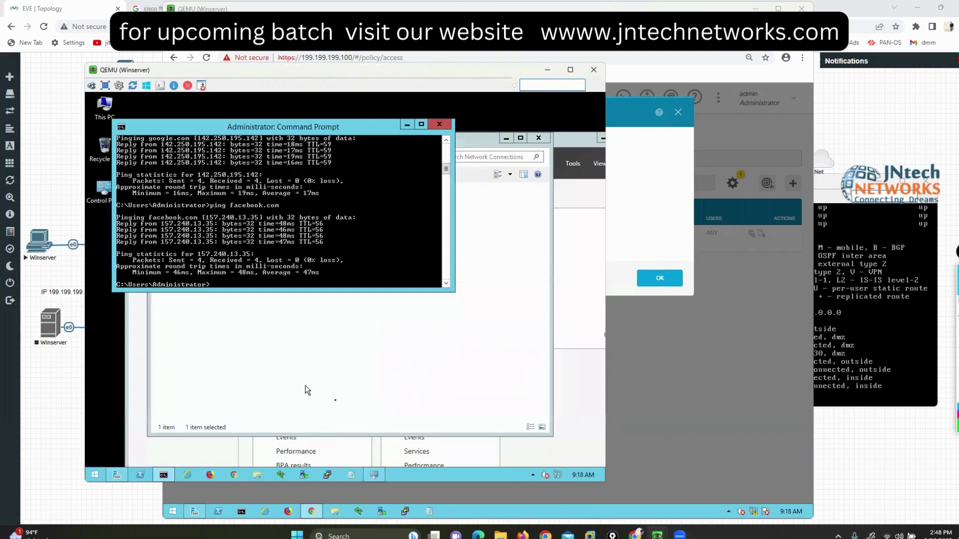
key("Return")
key("Return")
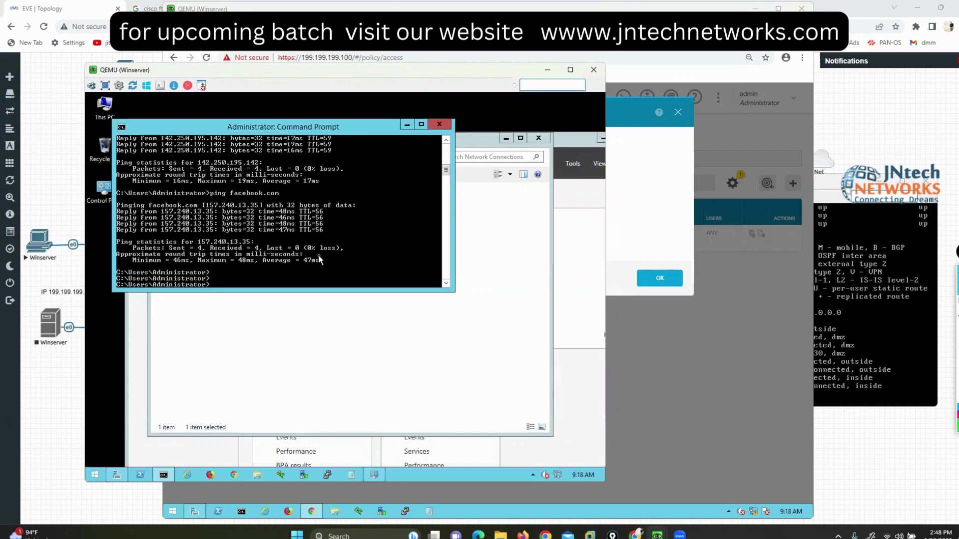
key("Return")
key("Return")
key("Return")
left_click(655, 204)
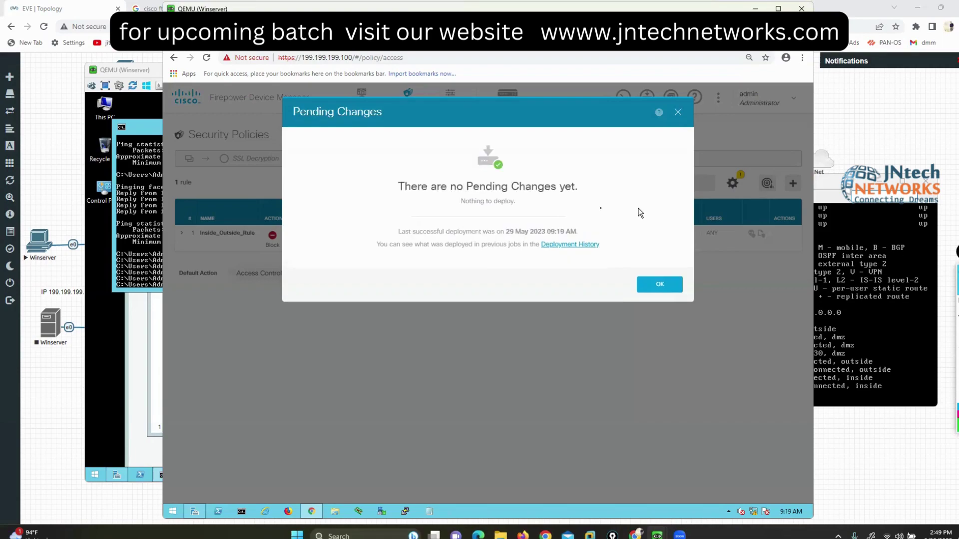
Step: Dismiss the deployment status and rerun the ping to google.com on Winserver
left_click(660, 284)
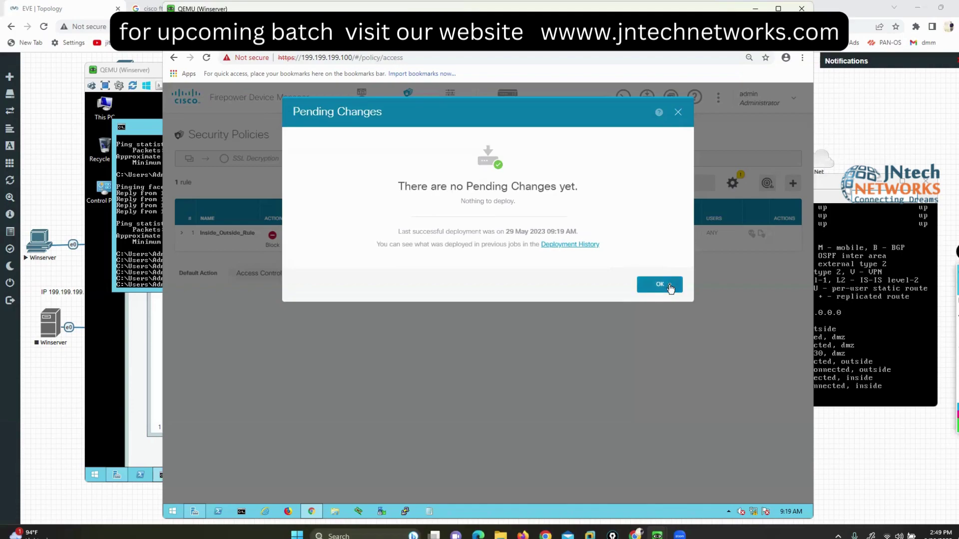
left_click(144, 183)
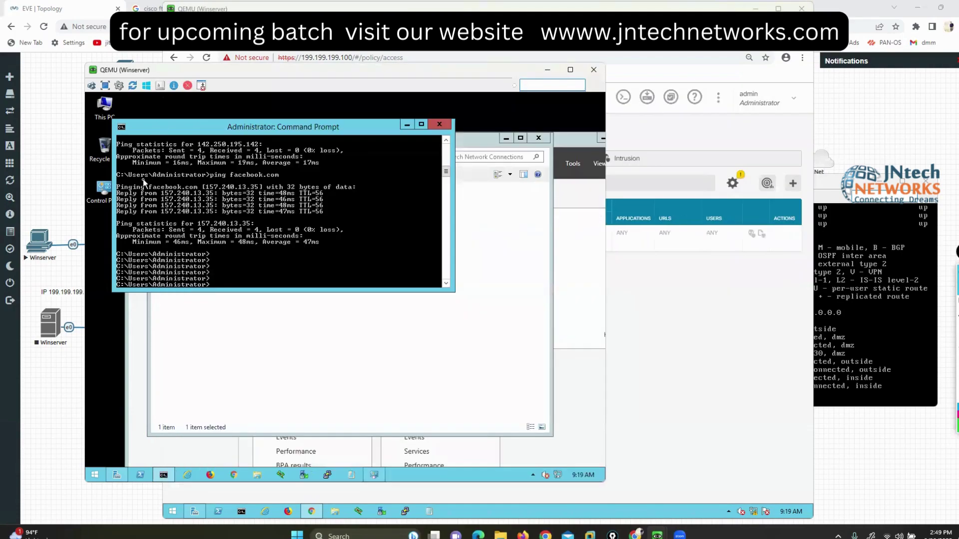
key("Up")
key("Up")
key("Return")
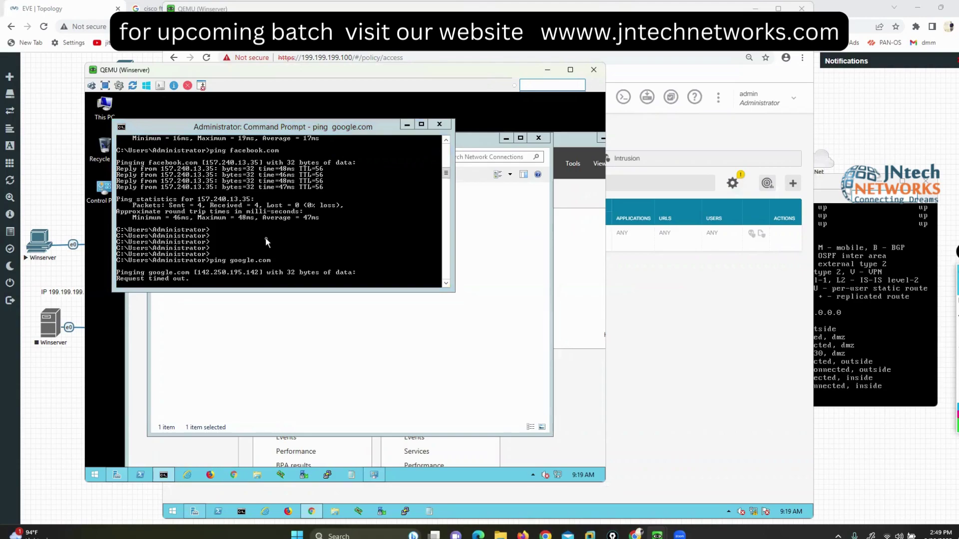
Step: Try loading google.com and facebook.com in Winserver's browser
left_click(335, 220)
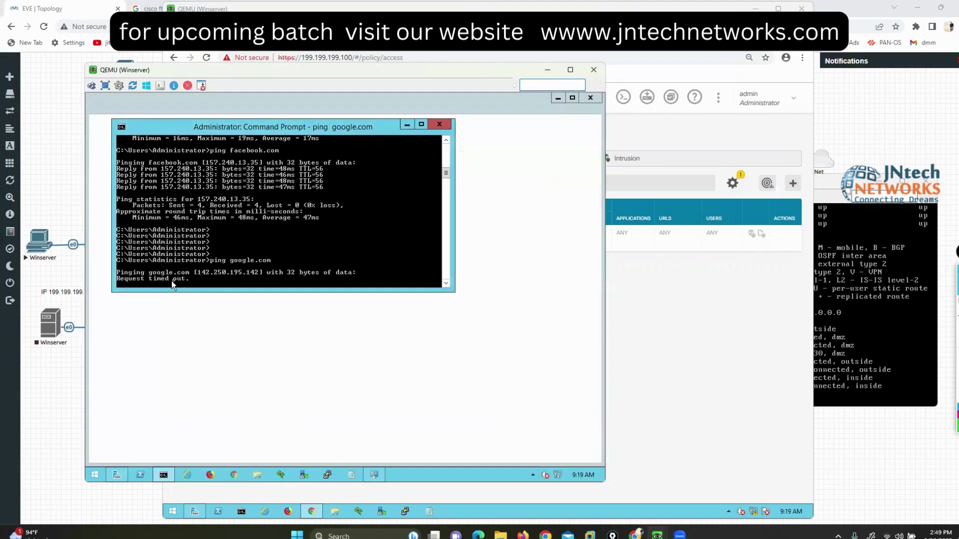
left_click_drag(286, 127, 359, 172)
left_click(276, 120)
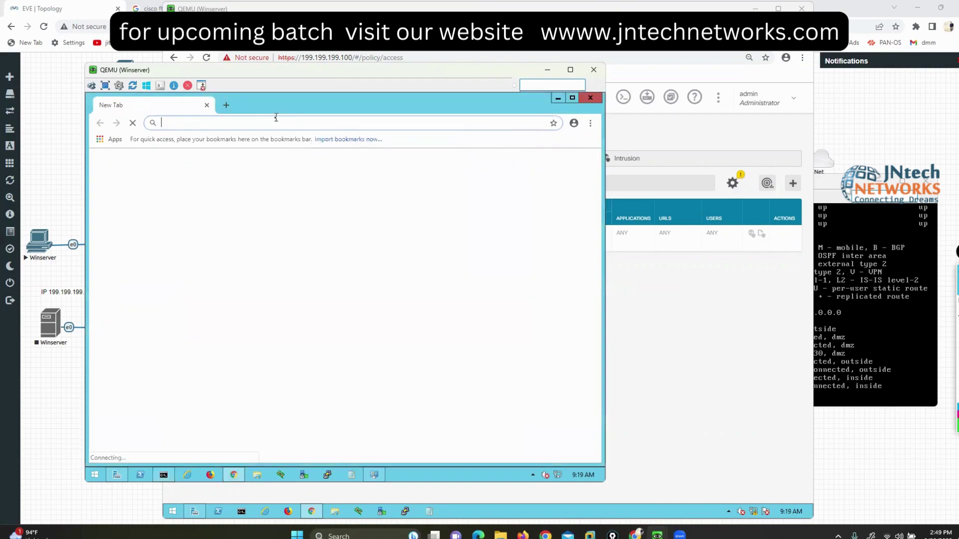
type("google.com")
key("Return")
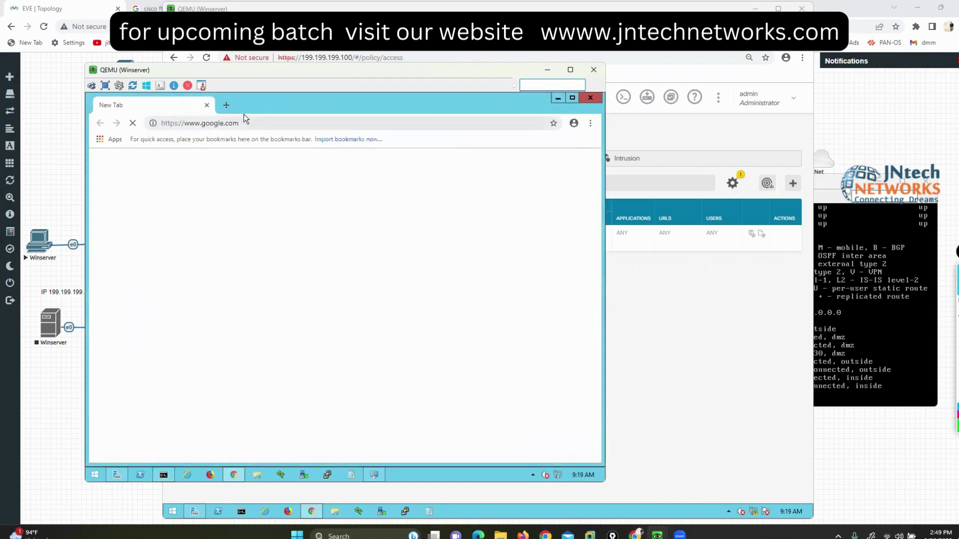
left_click(226, 105)
type("face")
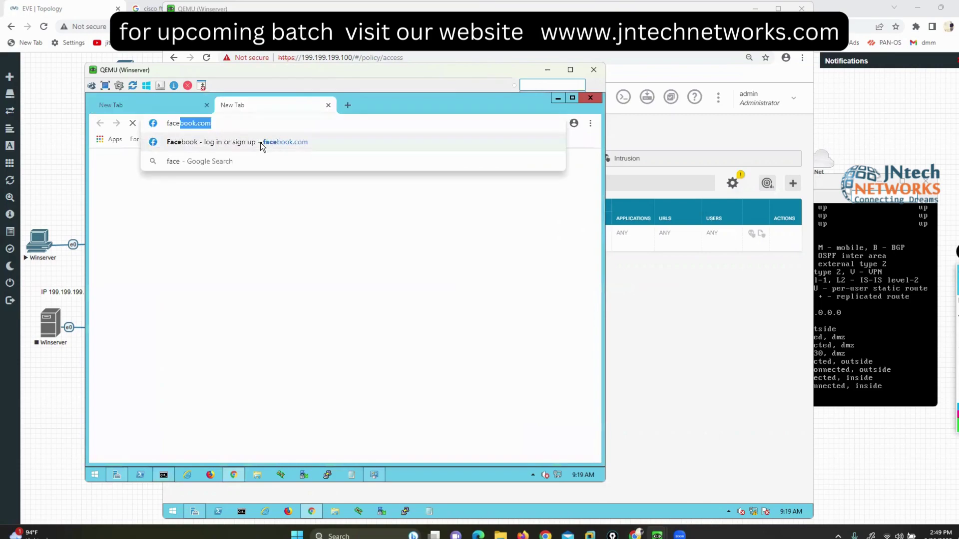
key("Return")
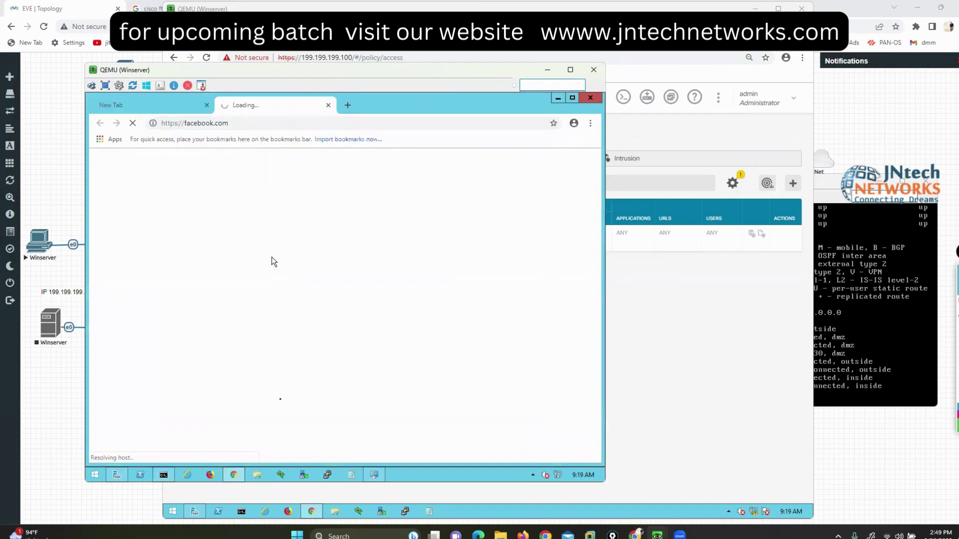
Step: Check the failed ping results, then open Inside_Outside_Rule in FDM to see its 63 hits
left_click(163, 475)
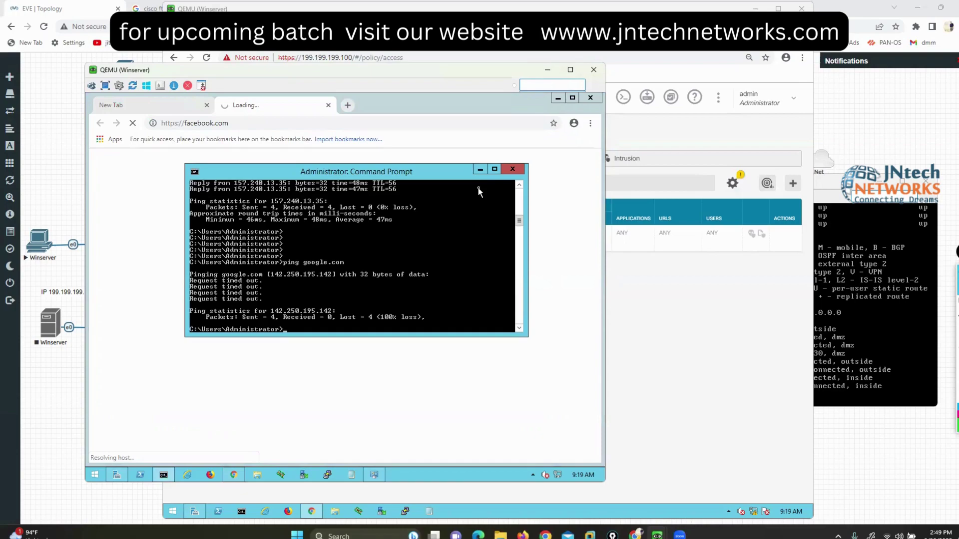
left_click(684, 365)
left_click(779, 234)
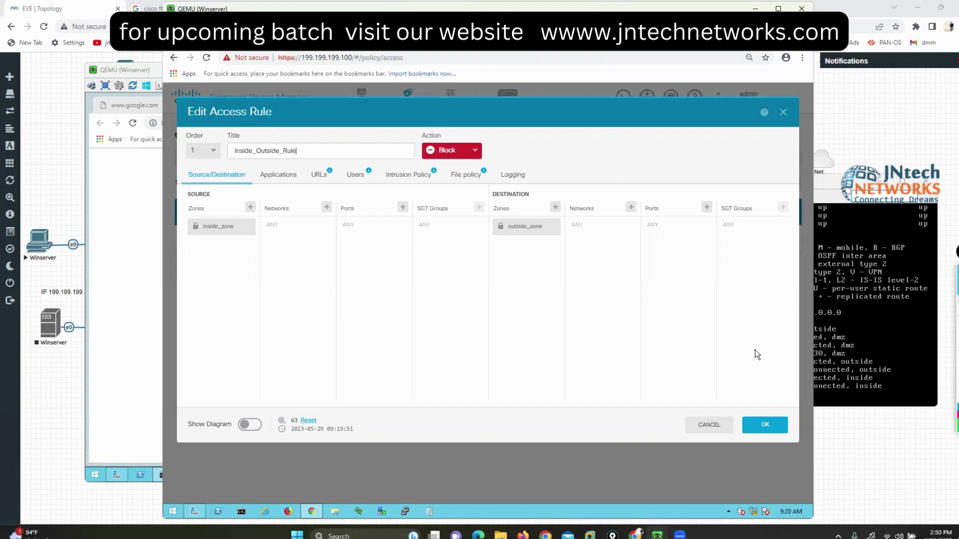
Step: Close the rule editor, then drag over several areas of the Access Control page
left_click(709, 427)
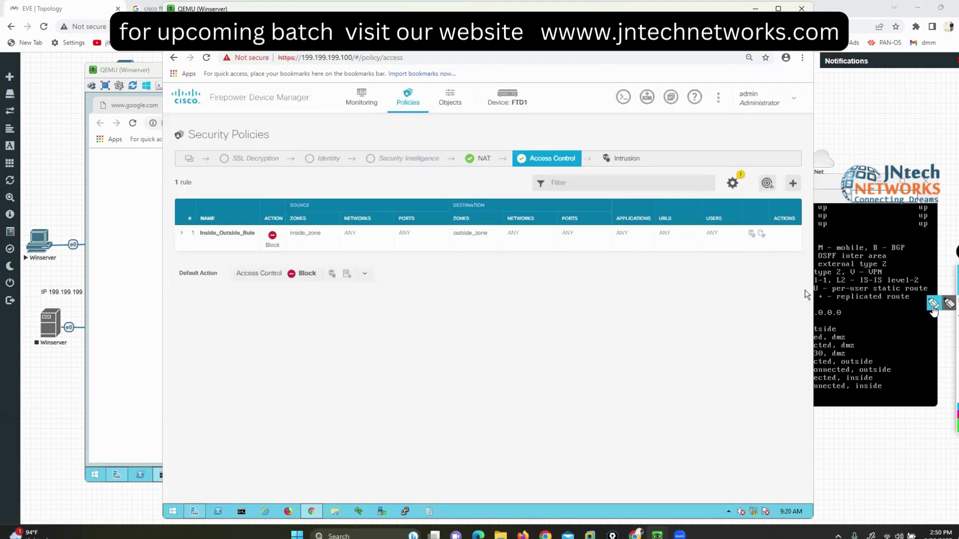
left_click_drag(430, 119, 477, 139)
left_click_drag(569, 84, 558, 132)
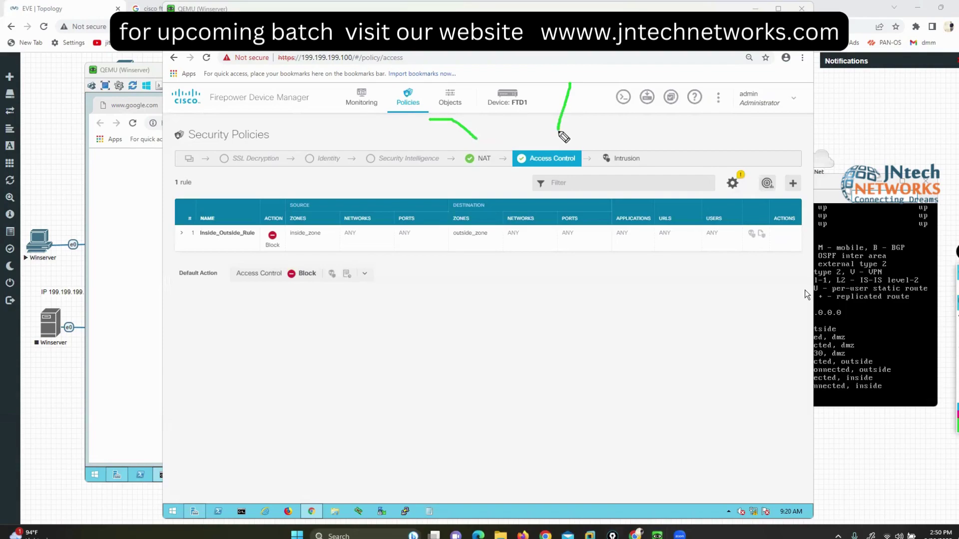
left_click_drag(202, 203, 198, 255)
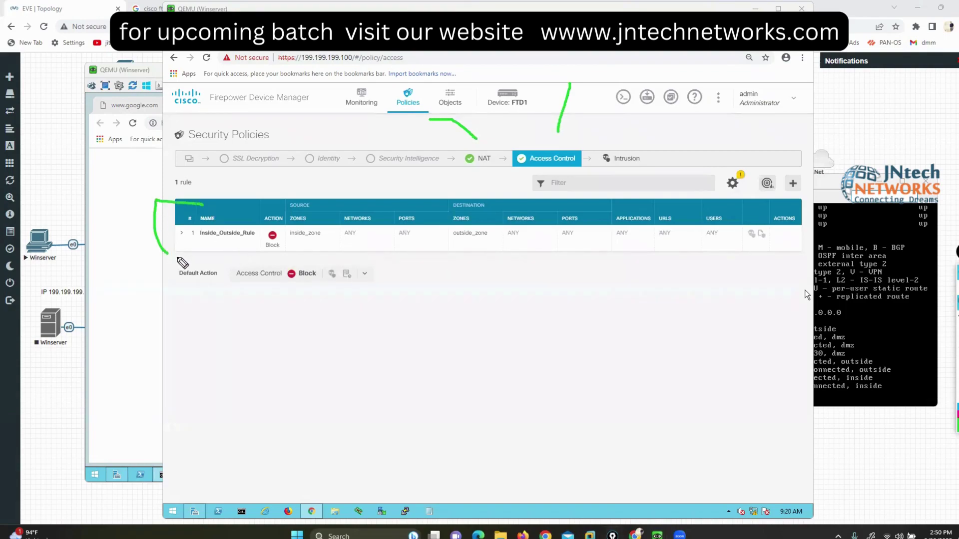
mouse_move(768, 202)
left_mouse_down()
mouse_move(789, 202)
mouse_move(817, 259)
mouse_move(807, 275)
left_mouse_up()
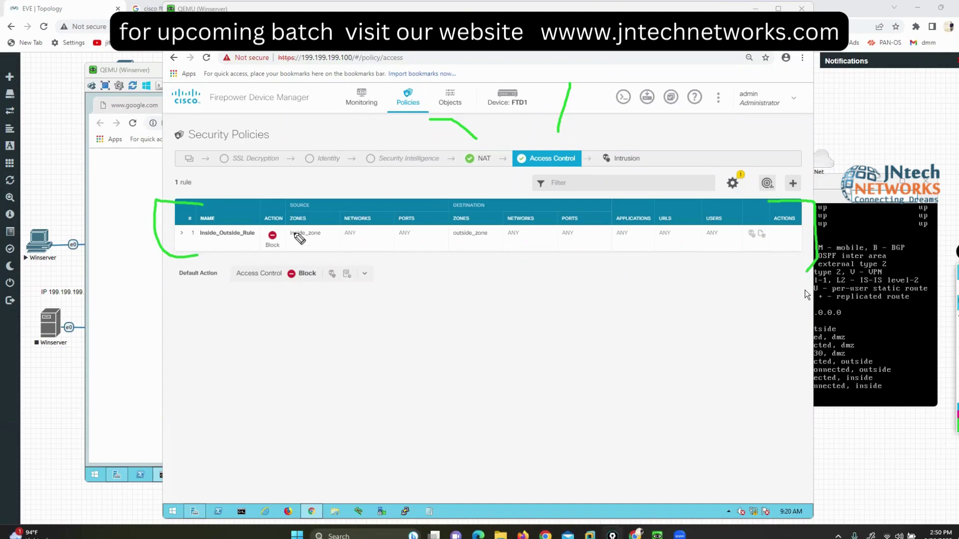
mouse_move(286, 223)
left_mouse_down()
mouse_move(255, 239)
mouse_move(302, 227)
mouse_move(270, 224)
left_mouse_up()
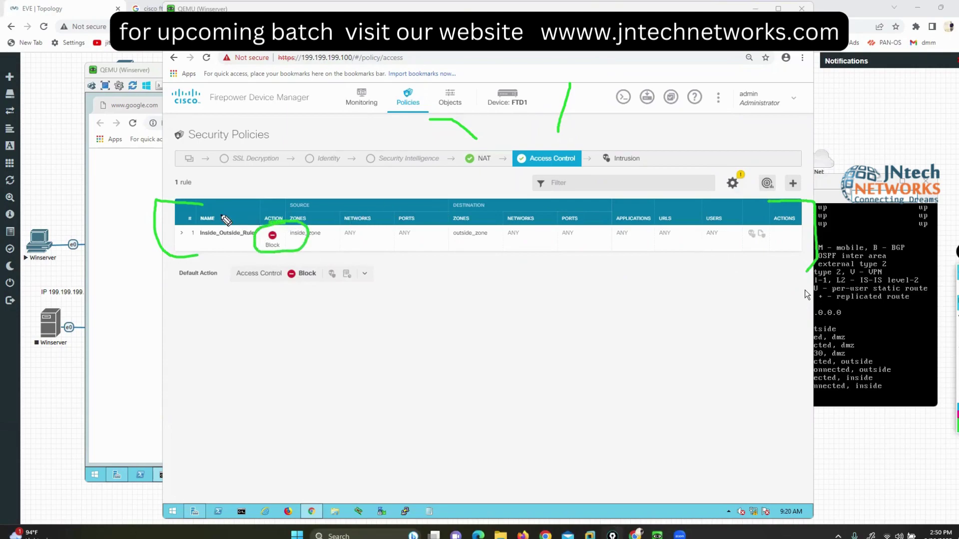
mouse_move(106, 173)
left_mouse_down()
mouse_move(120, 183)
mouse_move(154, 158)
left_mouse_up()
left_click_drag(269, 253, 306, 250)
key("e")
mouse_move(307, 206)
left_mouse_down()
mouse_move(280, 229)
mouse_move(332, 249)
mouse_move(314, 212)
left_mouse_up()
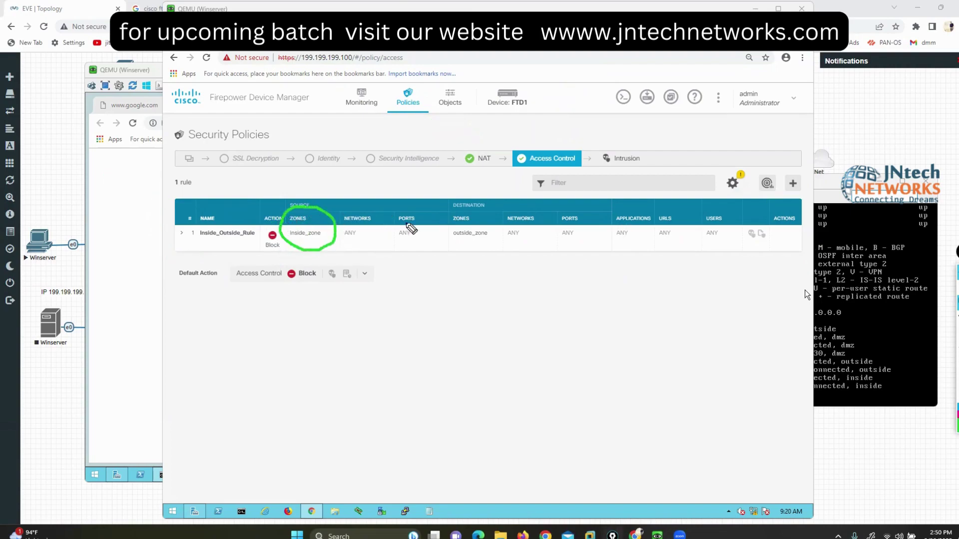
mouse_move(464, 213)
left_mouse_down()
mouse_move(457, 251)
mouse_move(511, 223)
mouse_move(492, 213)
left_mouse_up()
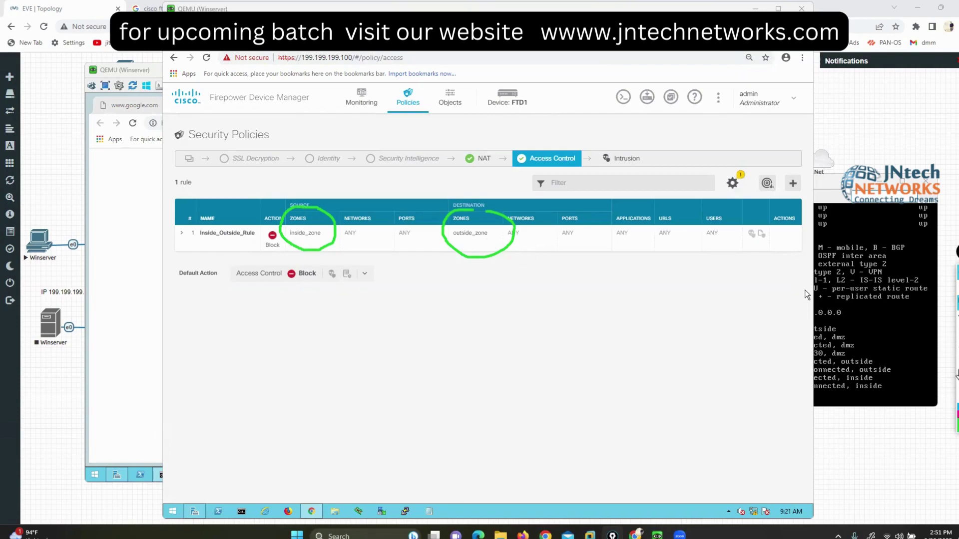
key("e")
mouse_move(194, 200)
left_mouse_down()
mouse_move(159, 206)
mouse_move(168, 261)
mouse_move(213, 258)
left_mouse_up()
mouse_move(782, 191)
left_mouse_down()
mouse_move(819, 265)
mouse_move(782, 265)
left_mouse_up()
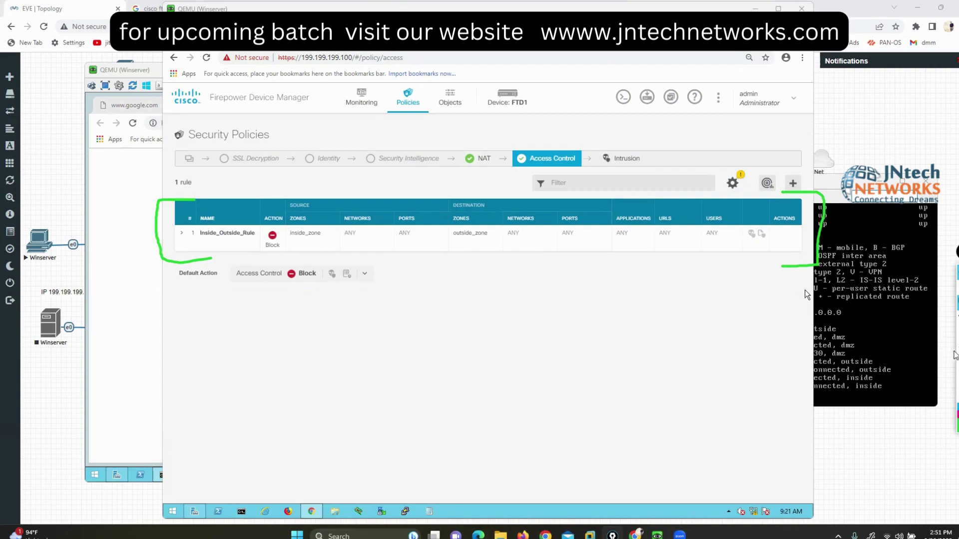
key("Escape")
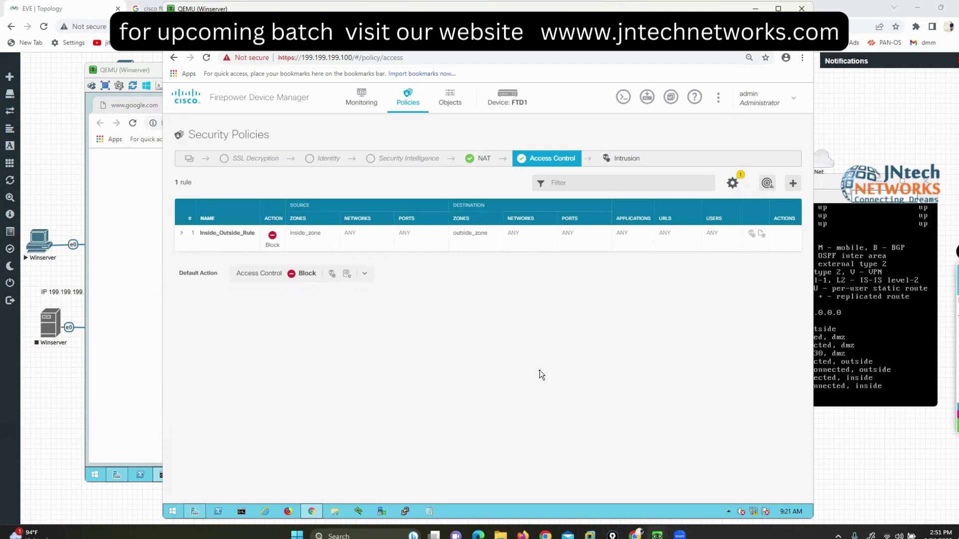
Step: Bring the Winserver VM console to the front and close it
left_click(158, 139)
left_click(507, 105)
left_click(593, 70)
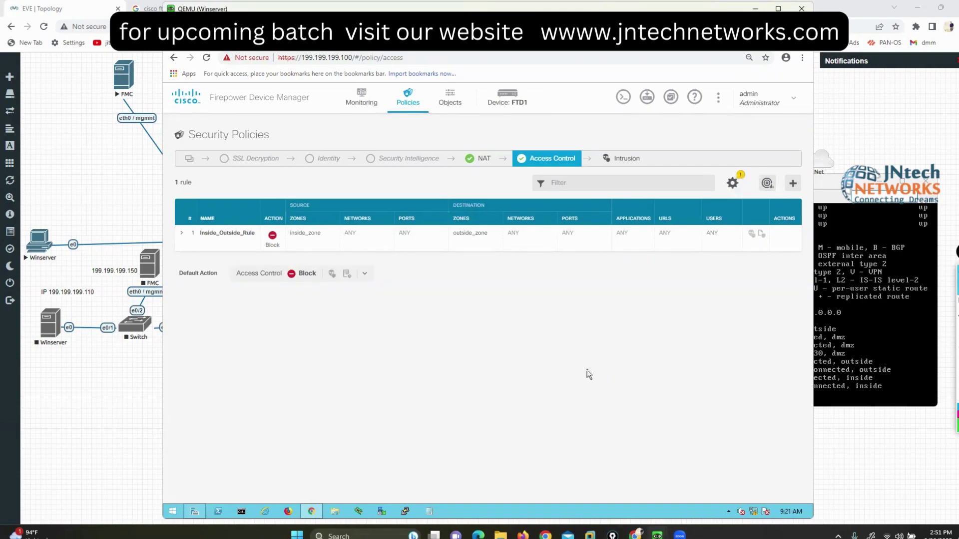
Step: Minimize Device Manager, position the FirePower console and clear its prompt
left_click(755, 9)
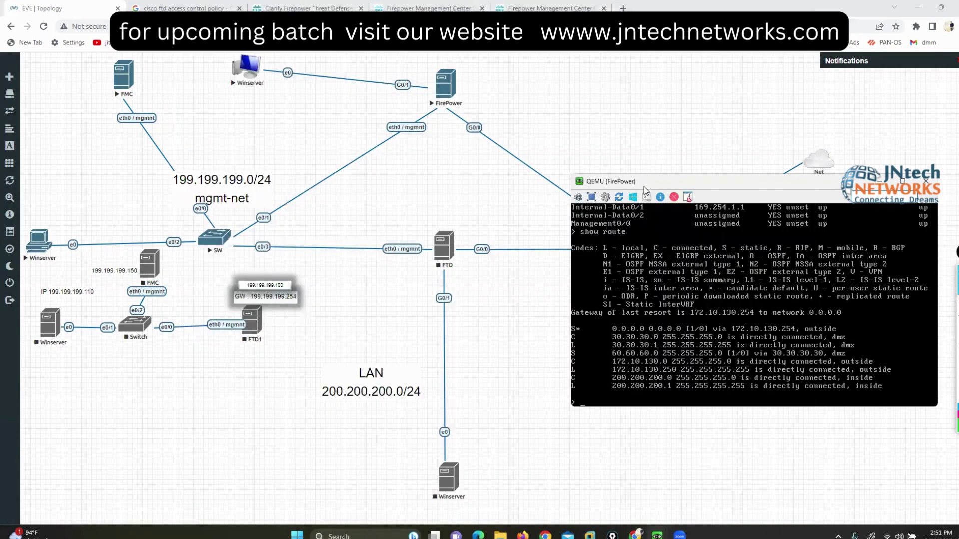
left_click_drag(649, 187, 566, 151)
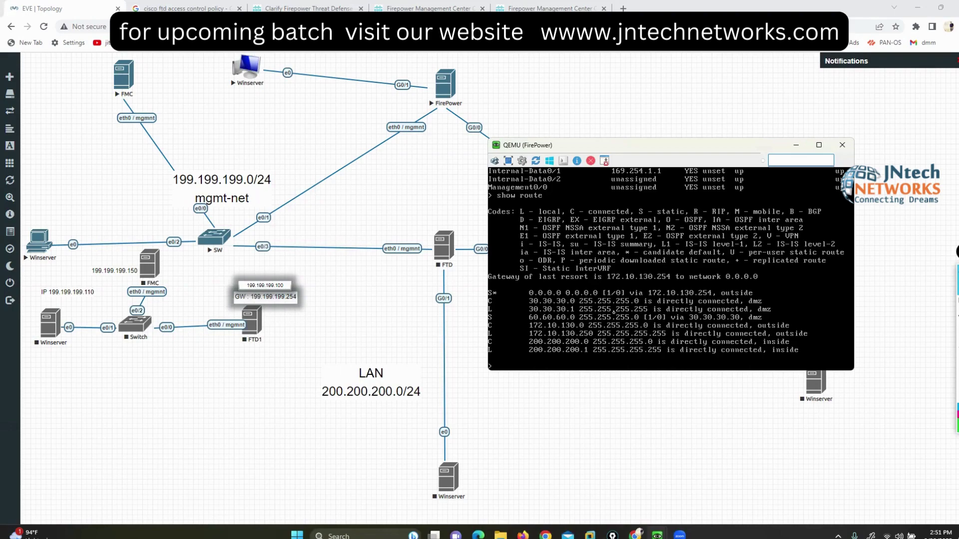
key("Return")
key("Return")
type("c")
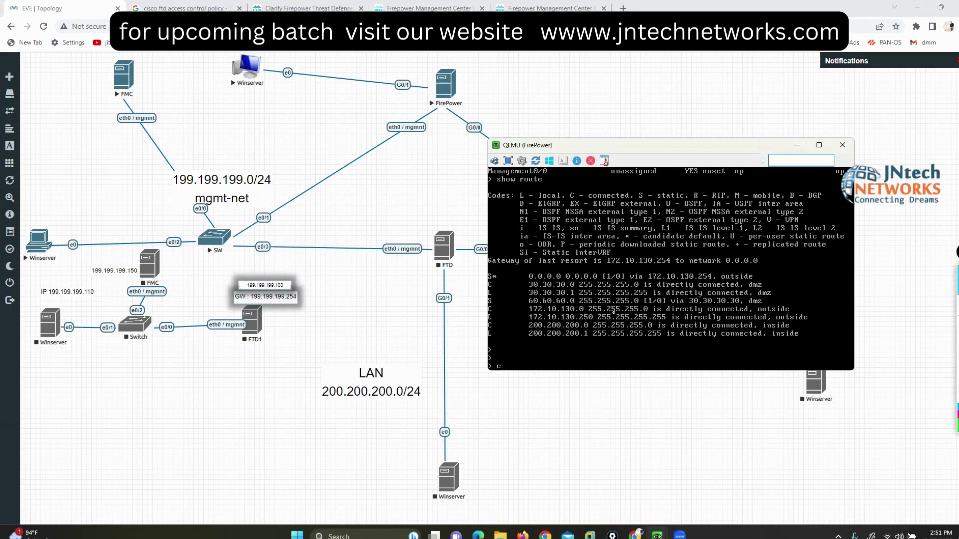
key("BackSpace")
left_click_drag(674, 152, 715, 176)
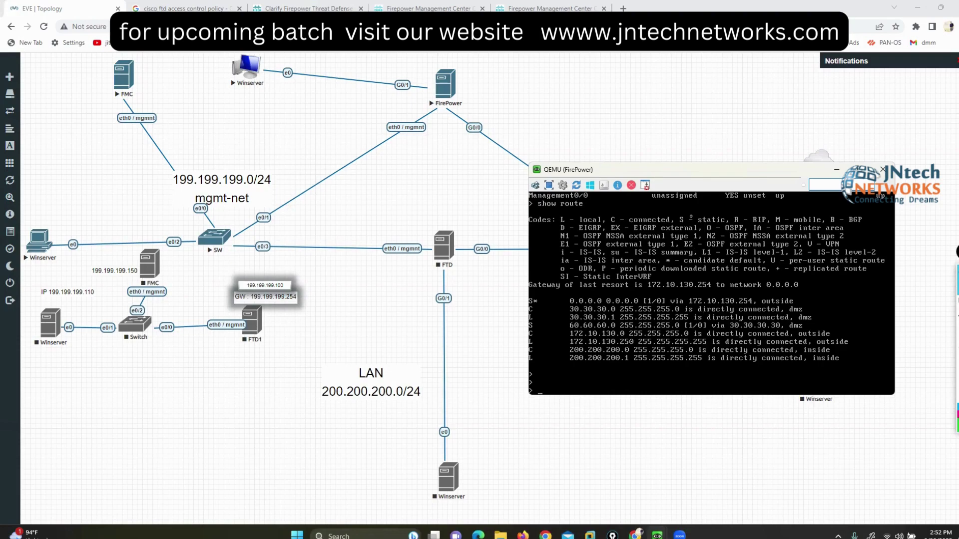
left_click_drag(689, 169, 654, 170)
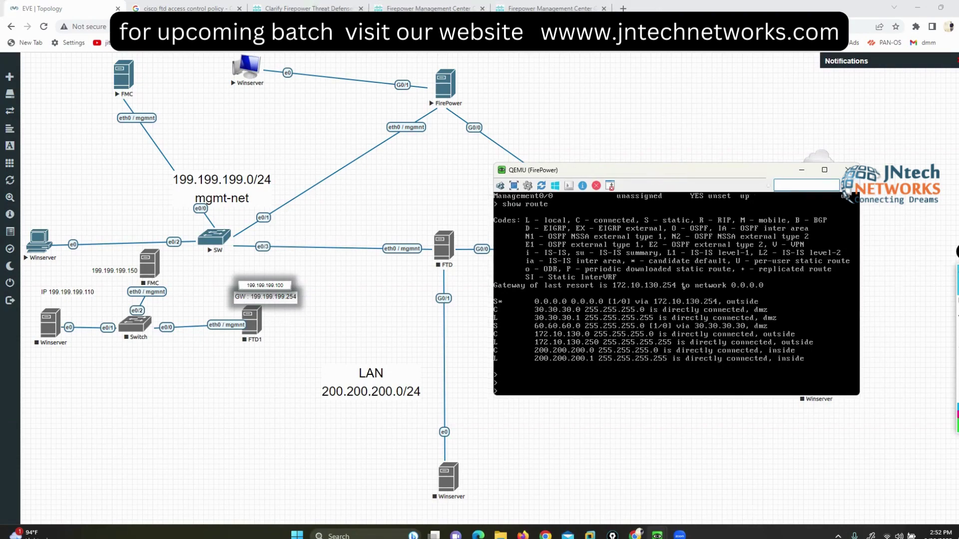
Step: Enter 'configure manager add' with Tab completion and list its hostname/IPv4/IPv6/DONTRESOLVE arguments
type("set")
key("BackSpace")
key("BackSpace")
key("BackSpace")
type("con")
key("Tab")
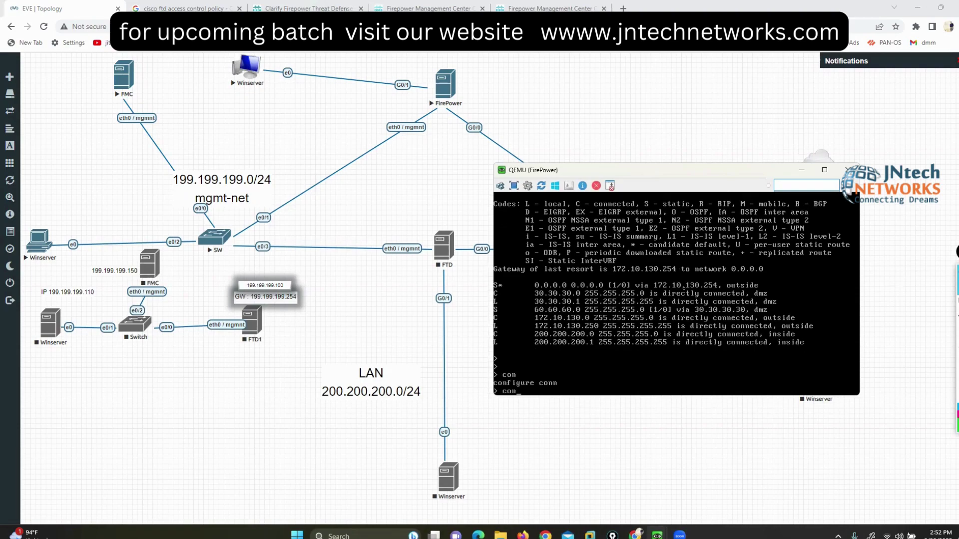
type("fi")
key("Tab")
key("Tab")
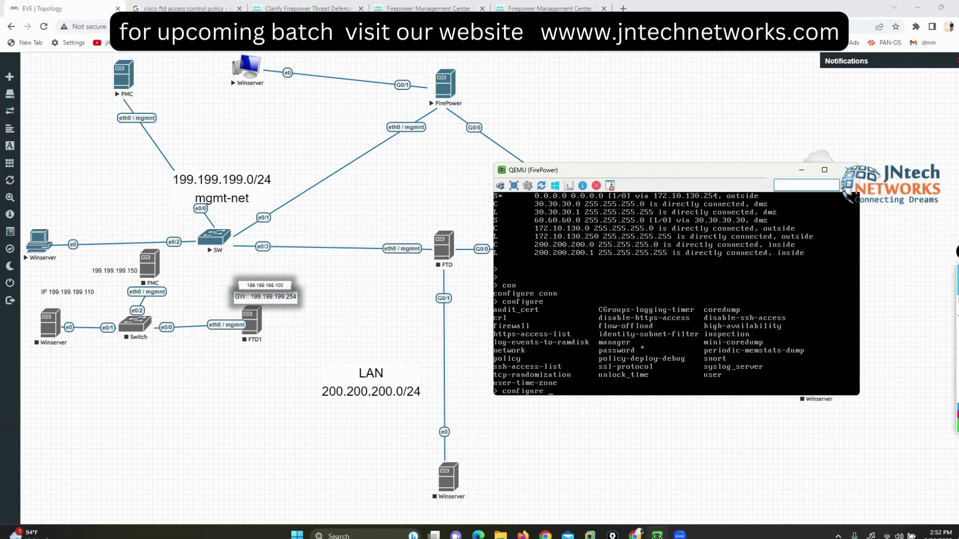
type("ma")
key("Tab")
key("Tab")
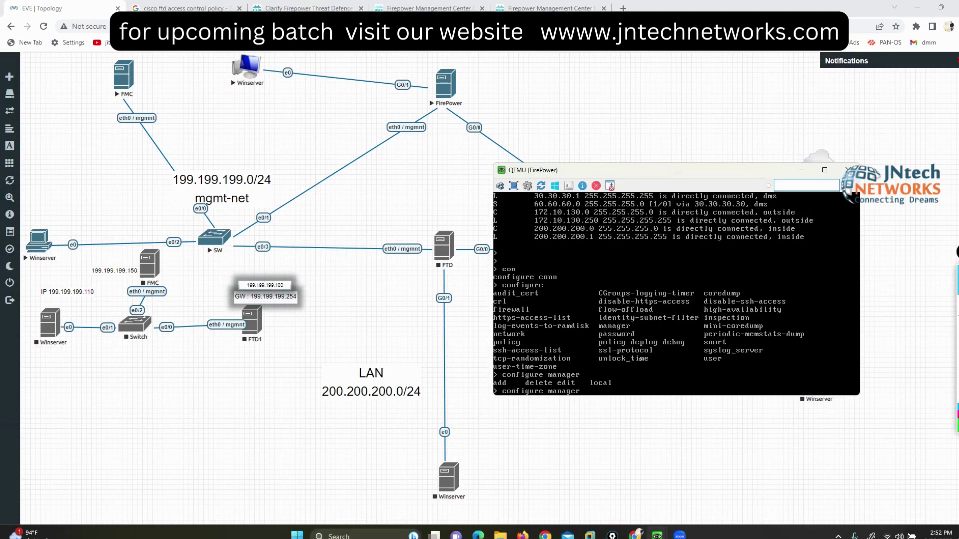
type("add")
key("Tab")
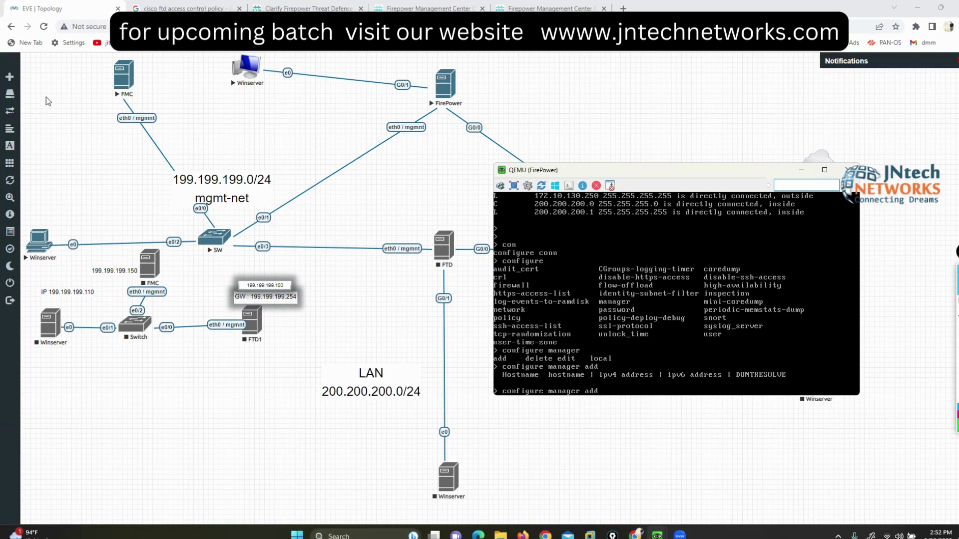
Step: Launch the FMC node's console viewer and position its window
left_click(124, 79)
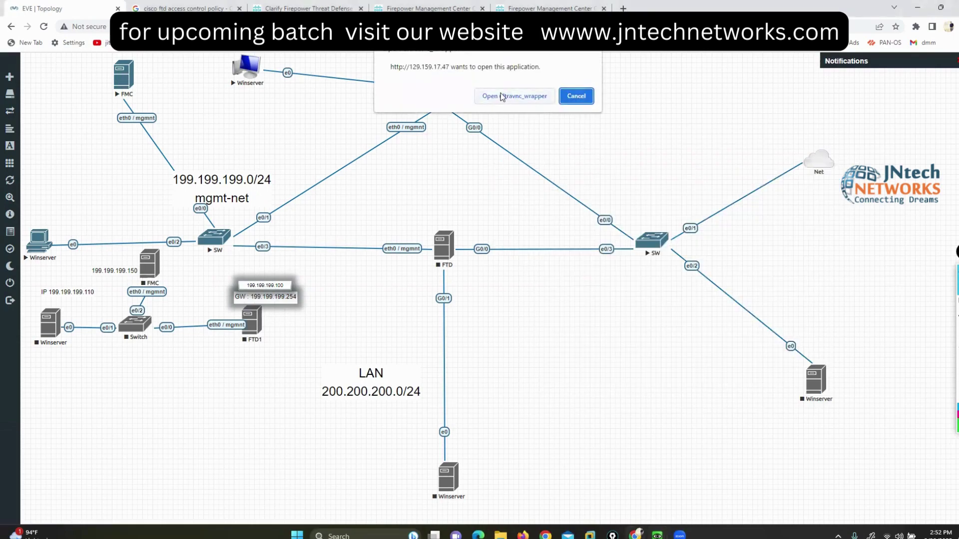
left_click(577, 93)
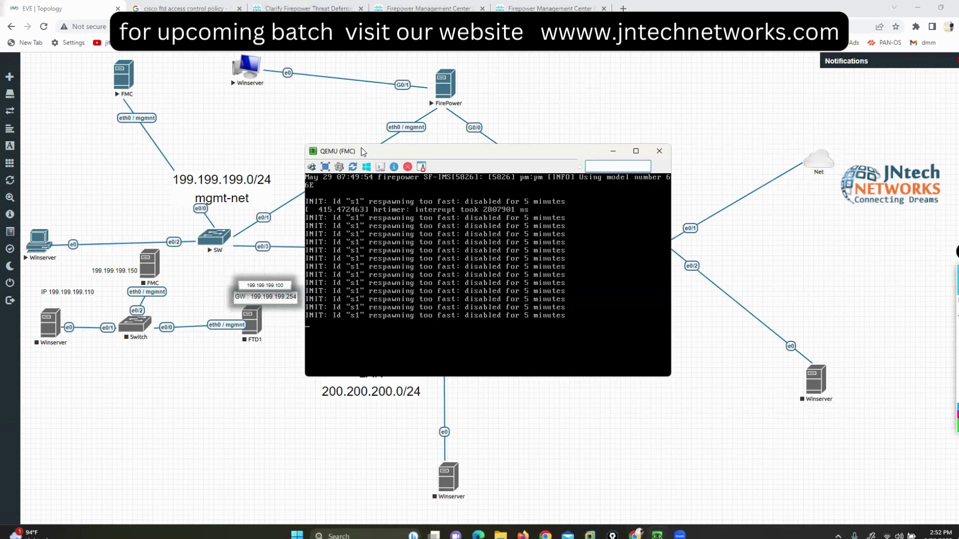
left_click_drag(363, 151, 191, 273)
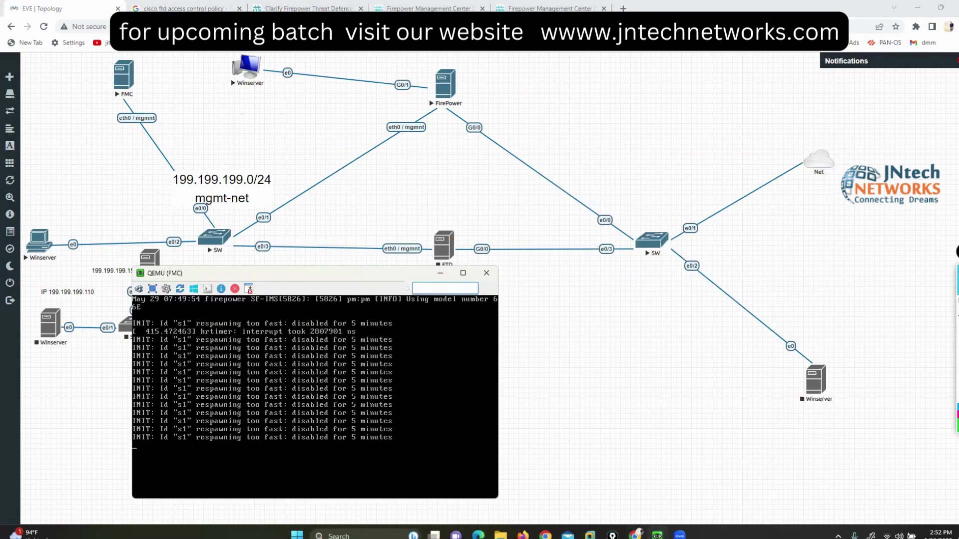
left_click(678, 286)
mouse_move(452, 212)
left_mouse_down()
mouse_move(468, 316)
mouse_move(452, 212)
left_mouse_up()
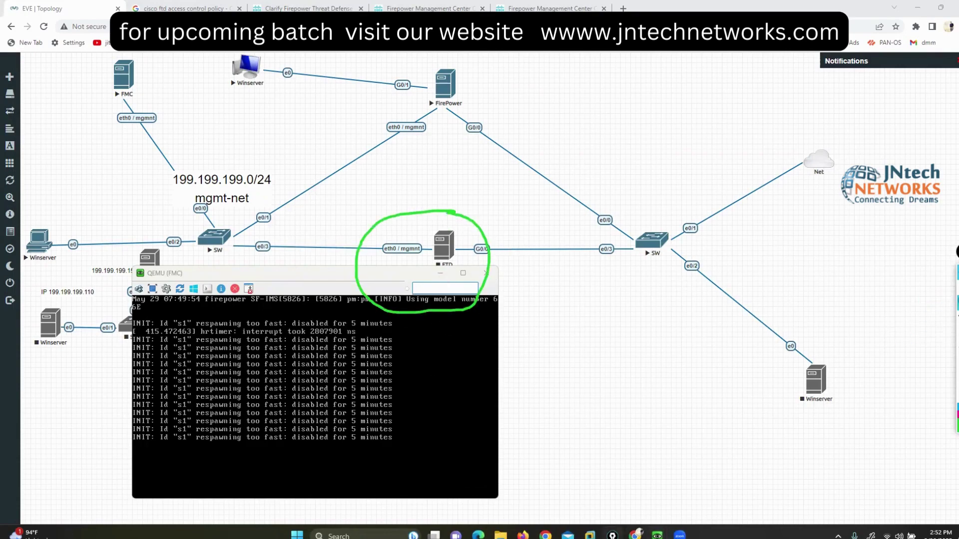
left_click(942, 303)
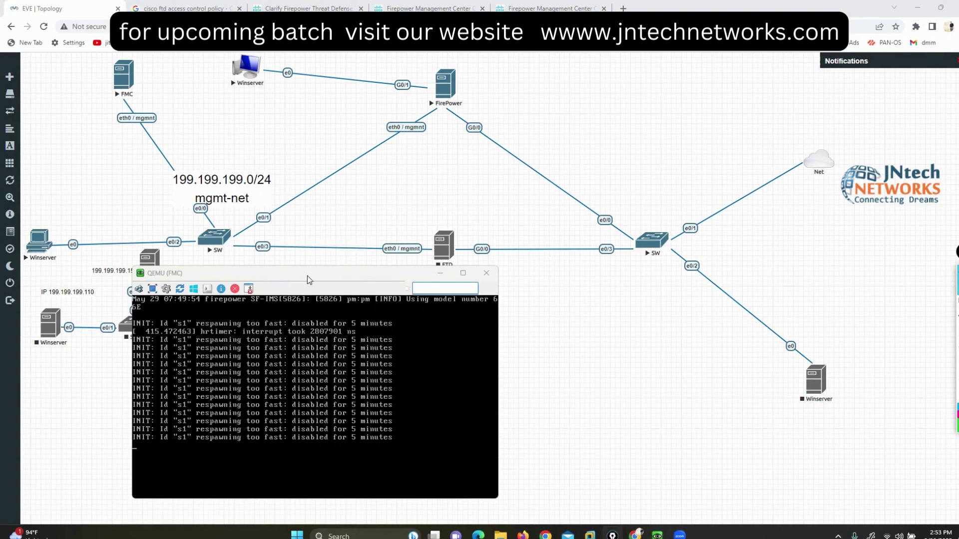
left_click_drag(300, 276, 676, 246)
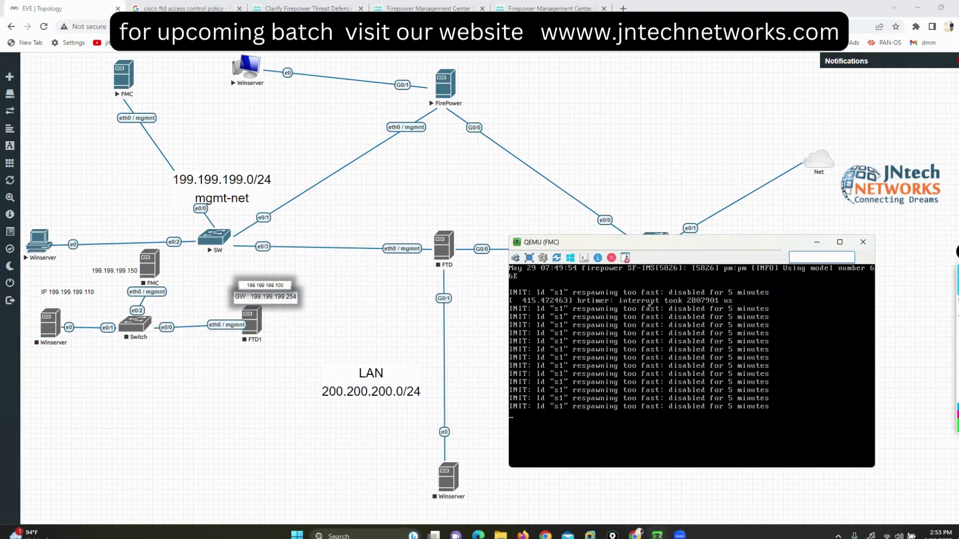
Step: Log in to the FMC console as admin
key("Return")
type("admin")
key("Return")
key("Return")
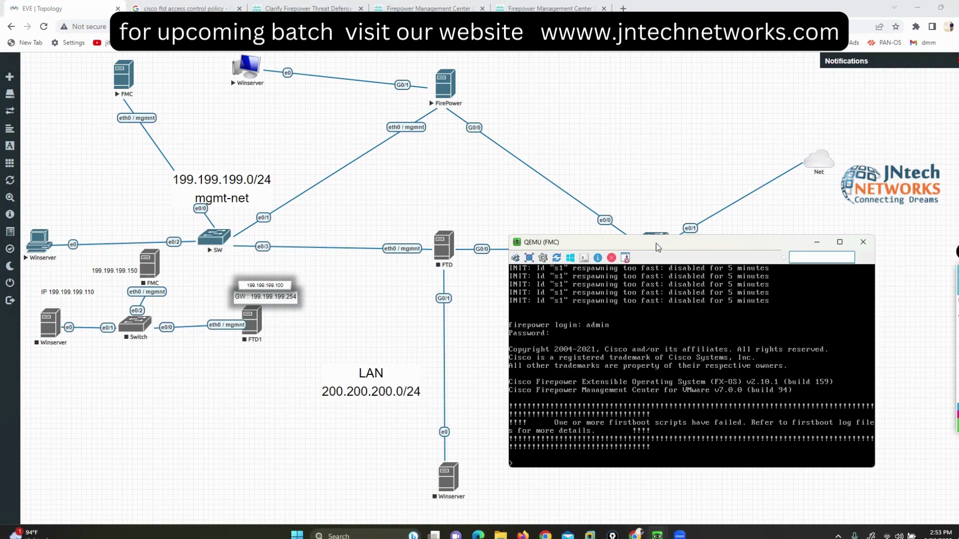
left_click_drag(656, 247, 278, 276)
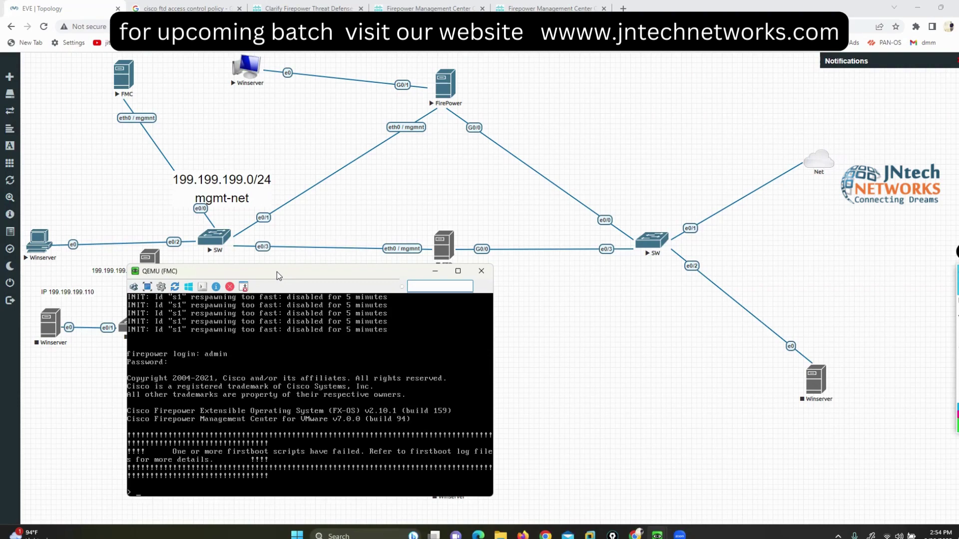
Step: Switch to the Winserver VM console, which shows FTD1's Access Control policy
left_click_drag(284, 276, 678, 219)
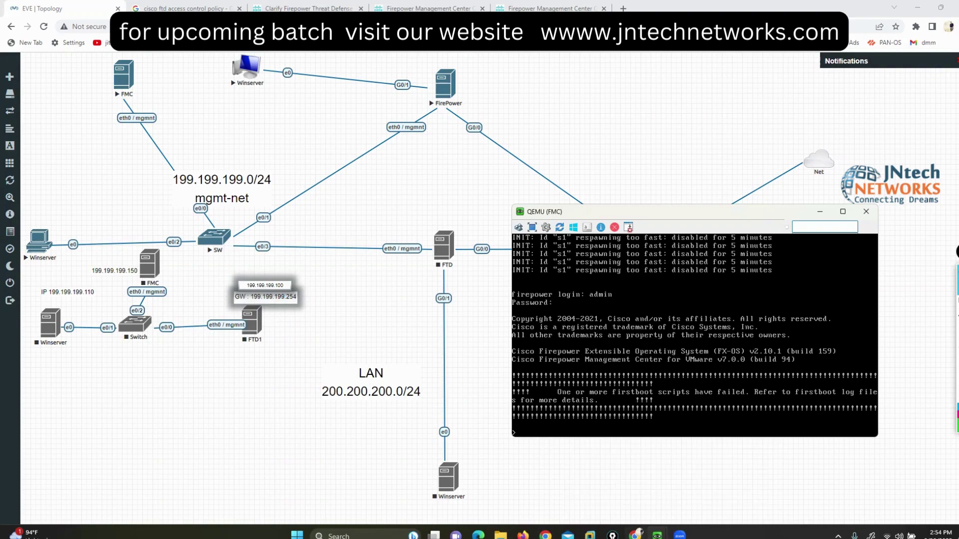
mouse_move(657, 535)
left_click(644, 492)
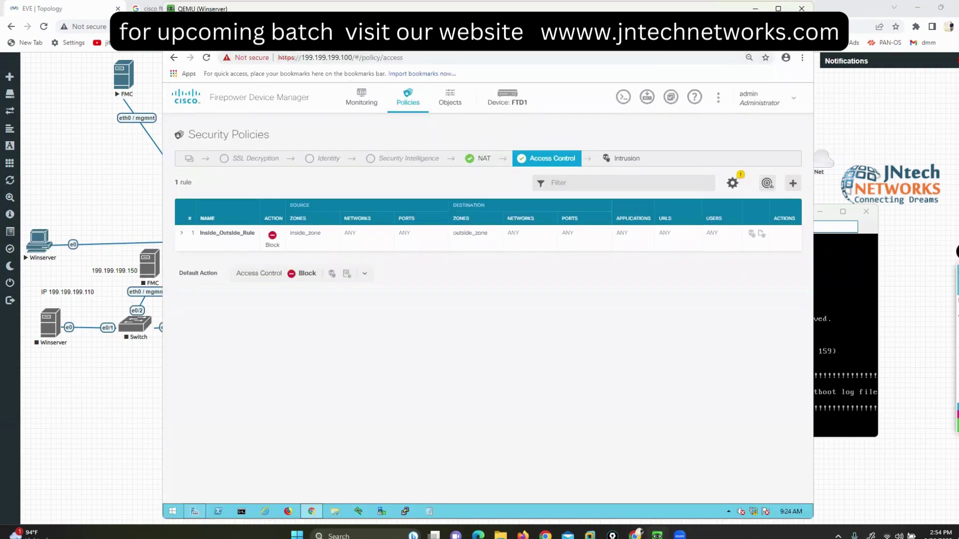
Step: Close Server Manager and load the FMC address 199.199.199.150 in Chrome
key("alt+Tab")
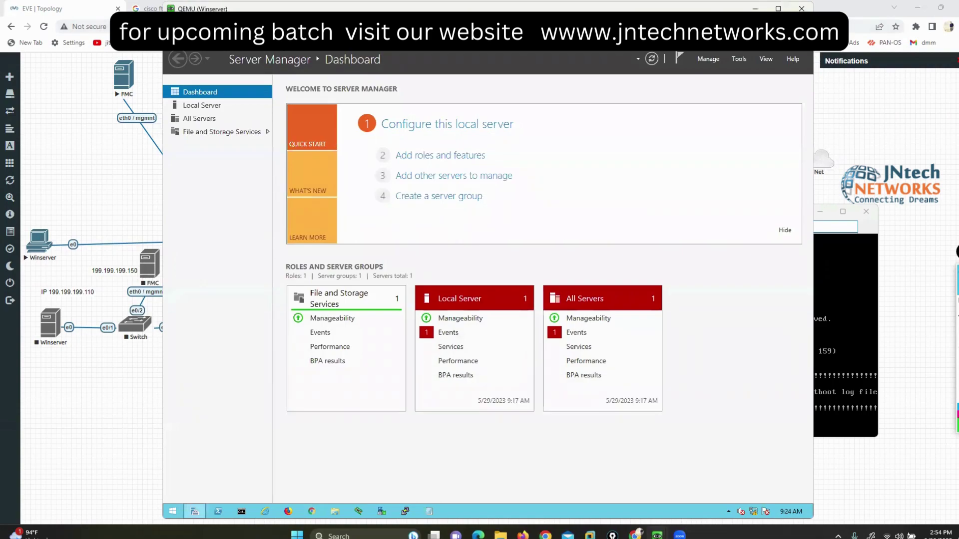
left_click(194, 511)
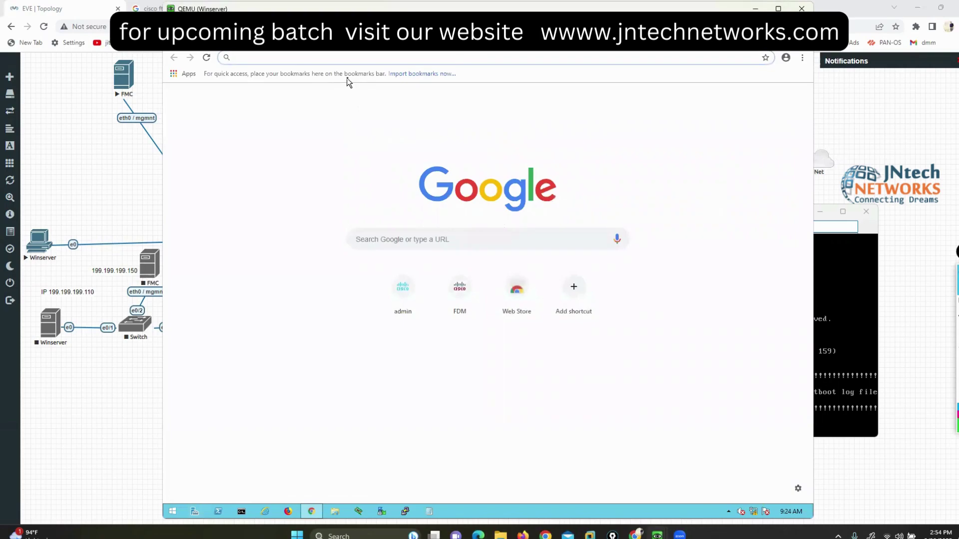
type("19")
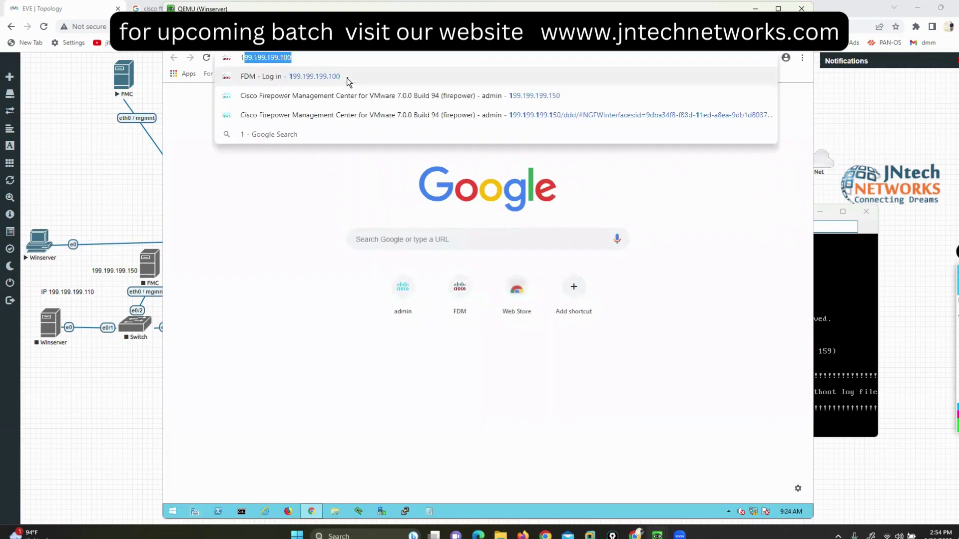
type("9")
key("Down")
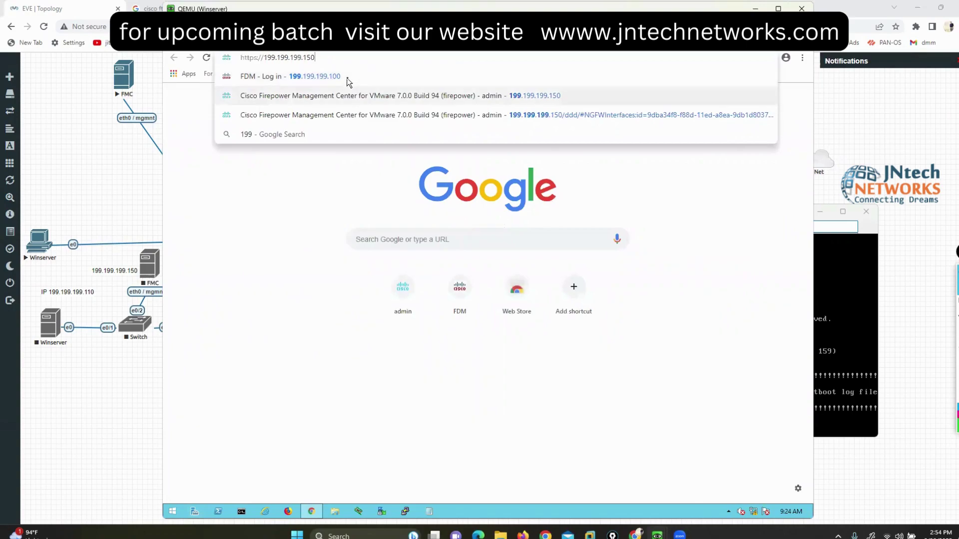
key("Return")
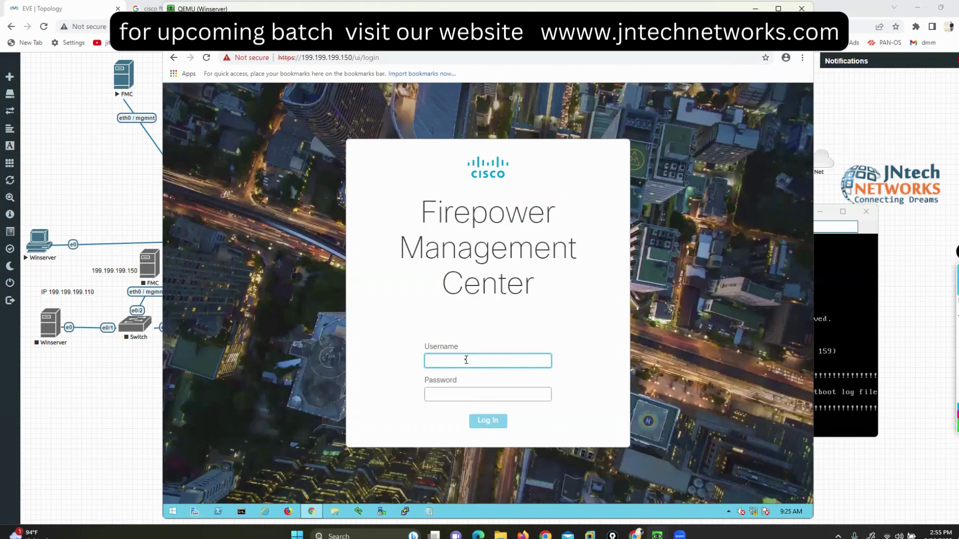
Step: Log into FMC as admin with the account password
type("admin")
key("Tab")
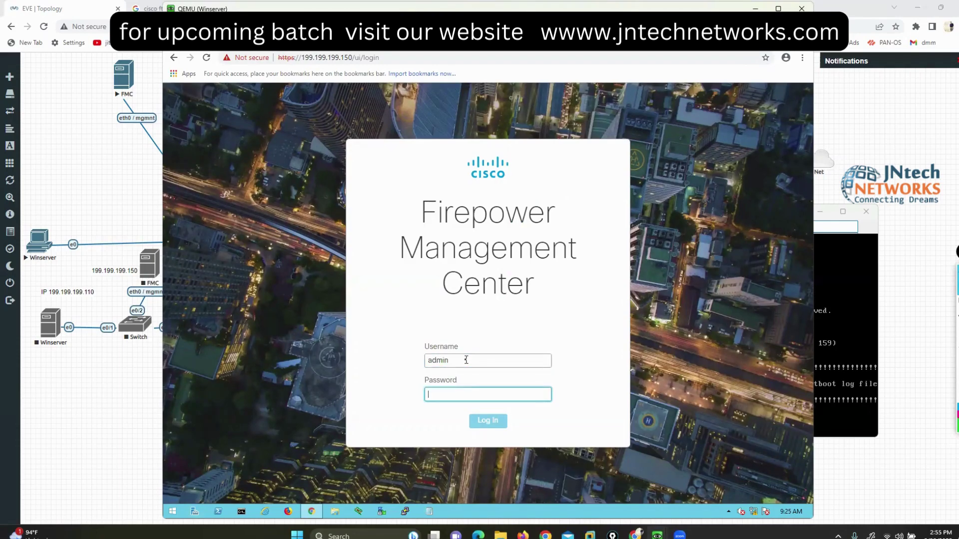
type("A")
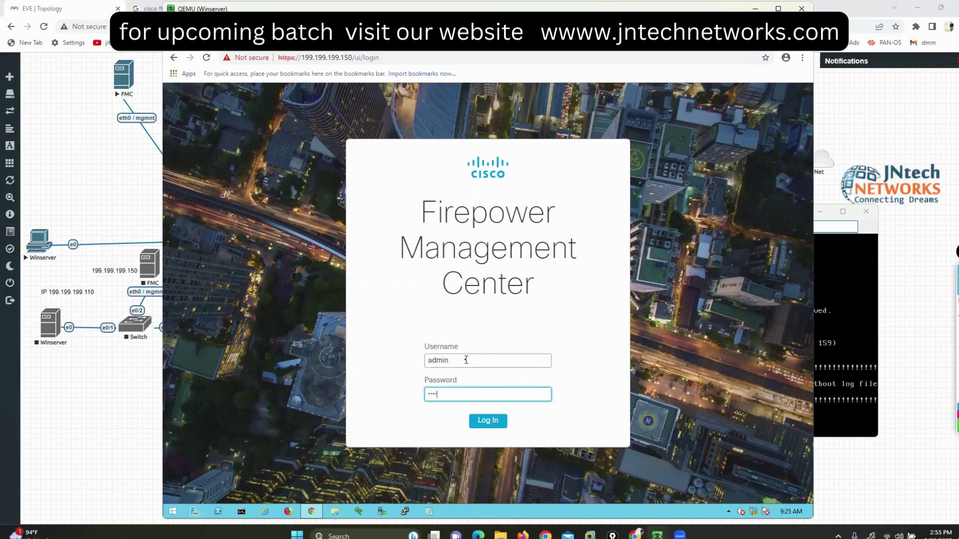
key("Return")
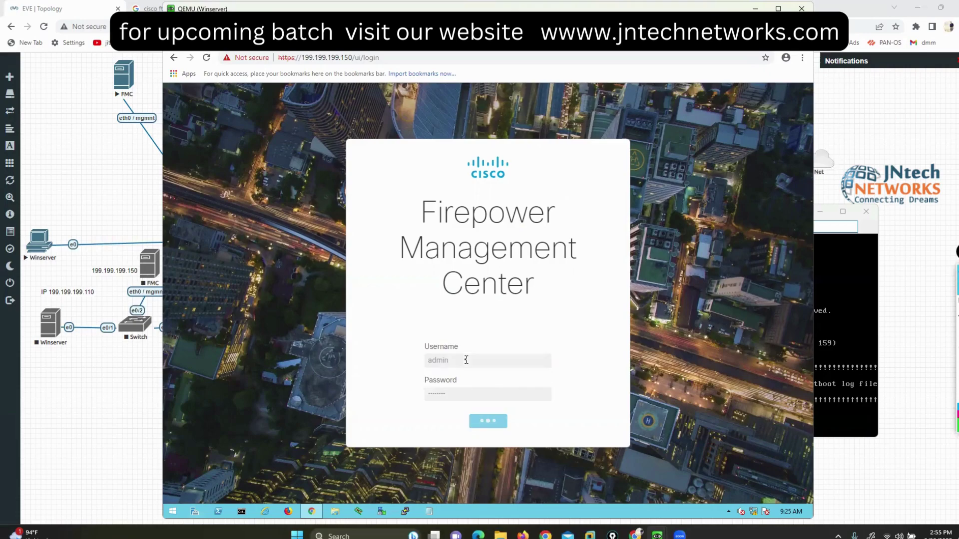
Step: Mark up the EVE-NG topology briefly, then return to the Winserver console's dashboard
left_click(819, 325)
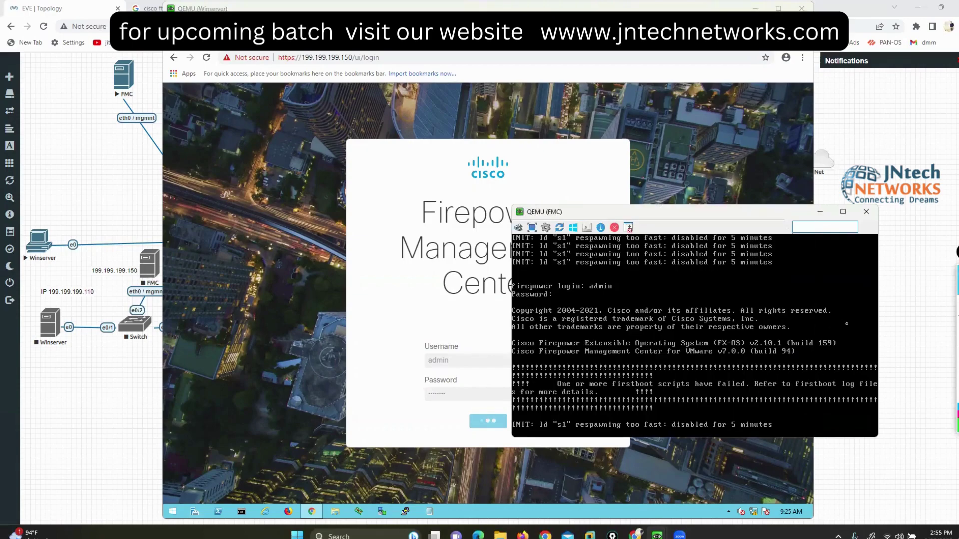
left_click(818, 211)
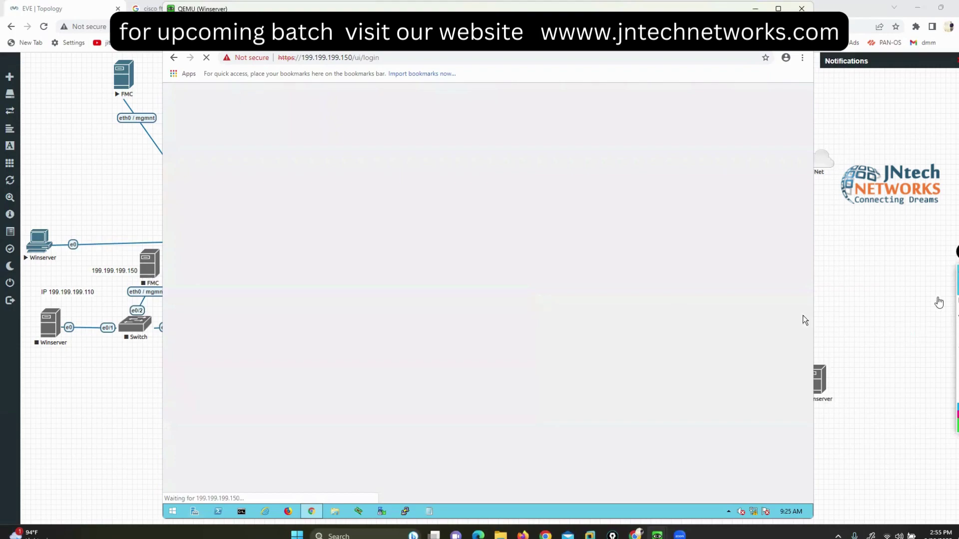
left_click(953, 302)
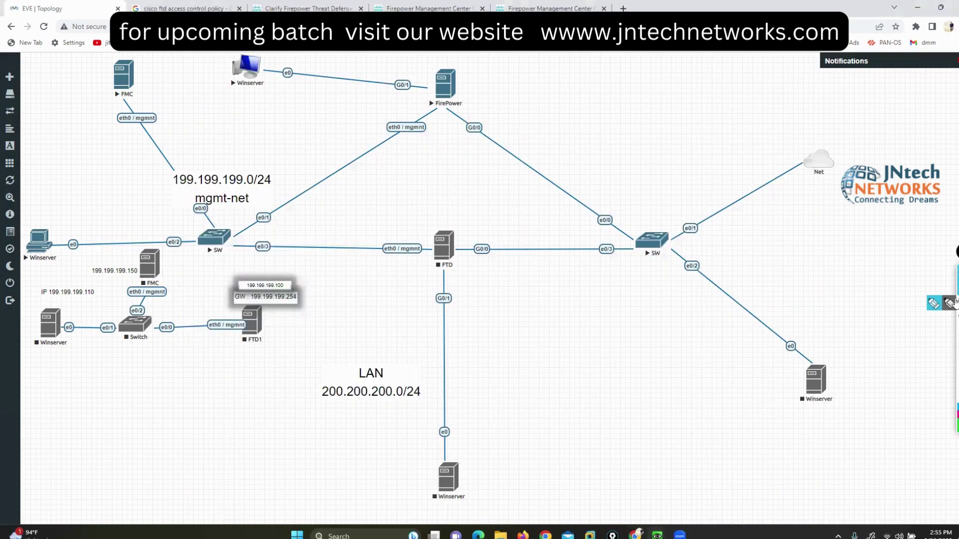
mouse_move(68, 218)
left_mouse_down()
mouse_move(38, 215)
mouse_move(5, 250)
mouse_move(87, 254)
mouse_move(68, 220)
mouse_move(142, 230)
mouse_move(150, 67)
mouse_move(86, 63)
mouse_move(167, 122)
mouse_move(160, 52)
left_mouse_up()
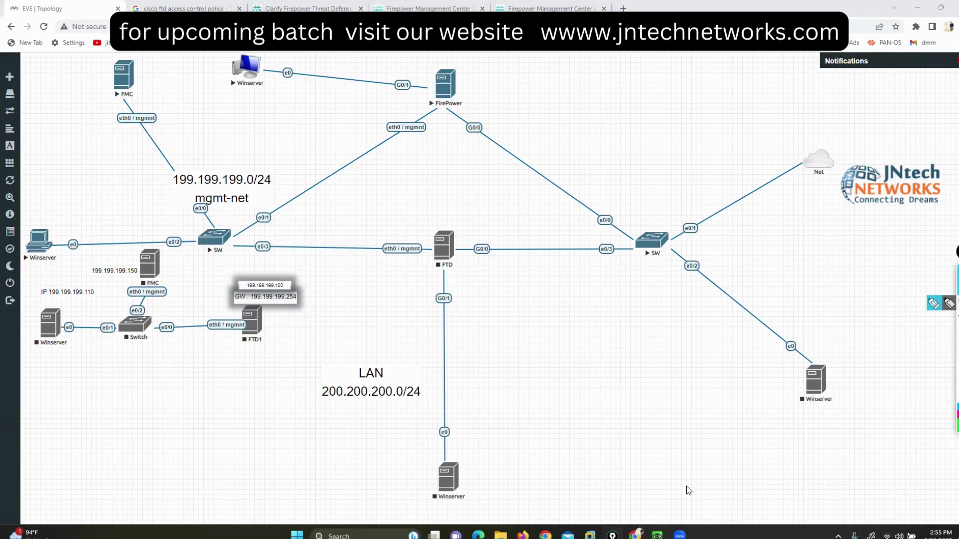
mouse_move(657, 535)
left_click(652, 504)
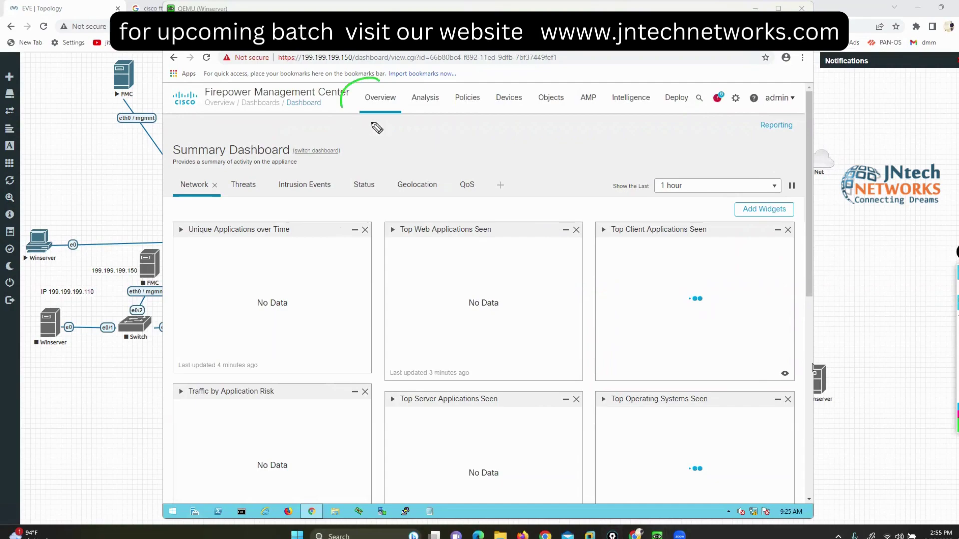
Step: Highlight the main menu sections and Deploy, then go to Objects > Object Management
mouse_move(372, 124)
left_mouse_down()
mouse_move(409, 79)
mouse_move(442, 90)
mouse_move(447, 112)
mouse_move(499, 93)
mouse_move(494, 83)
mouse_move(569, 100)
mouse_move(594, 90)
mouse_move(649, 95)
mouse_move(642, 126)
left_mouse_up()
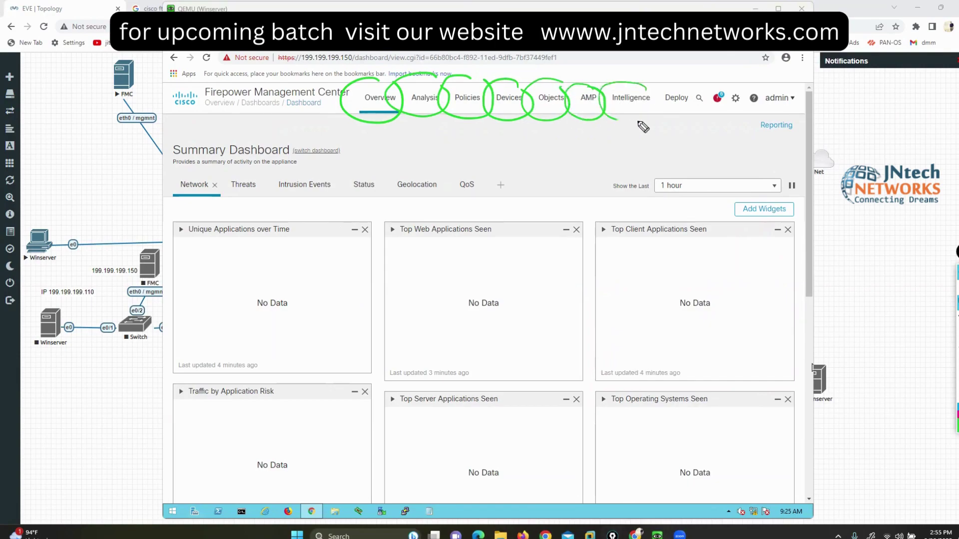
left_click_drag(647, 87, 617, 119)
left_click_drag(645, 66, 666, 84)
left_click_drag(662, 77, 658, 84)
key("Escape")
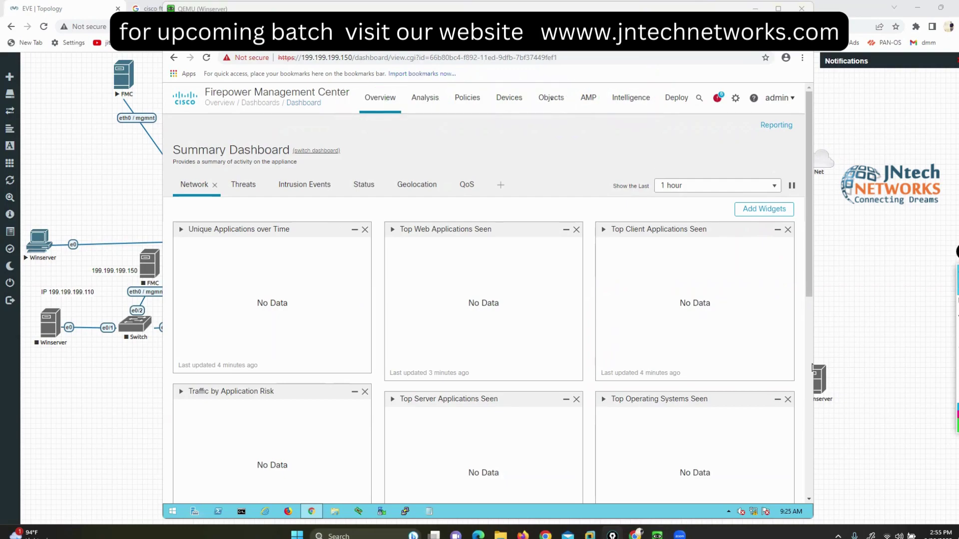
mouse_move(551, 99)
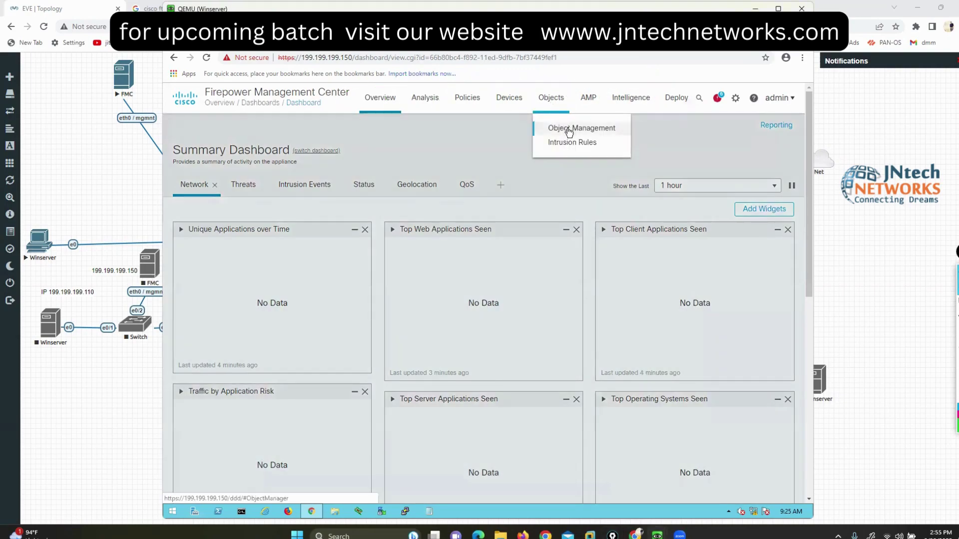
left_click(569, 131)
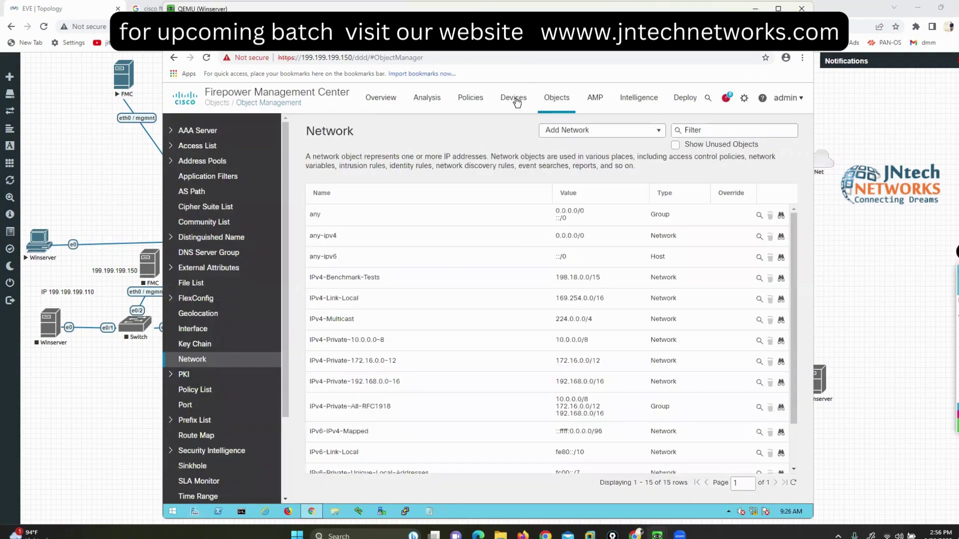
Step: Browse the Devices and Policies menus, then switch to the FirePower VM console
left_click(517, 100)
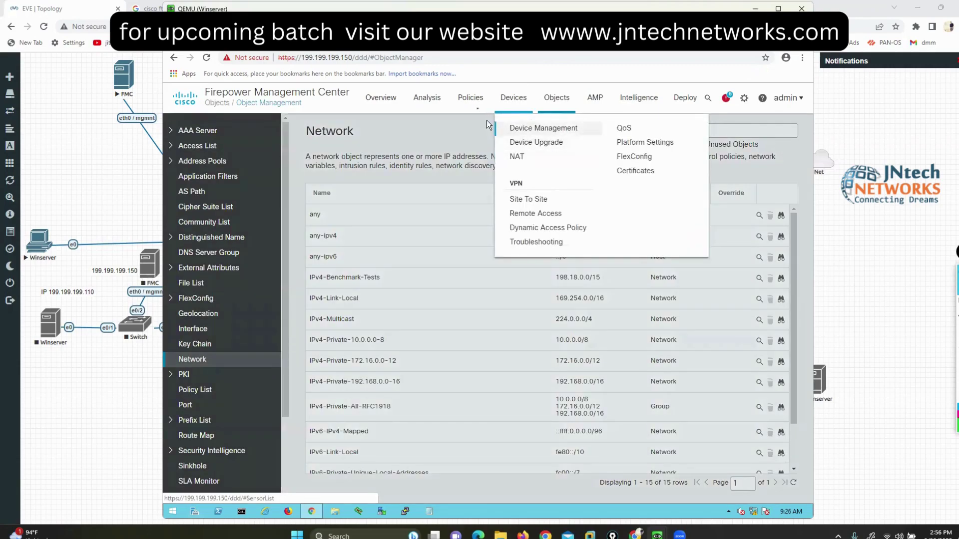
left_click(469, 104)
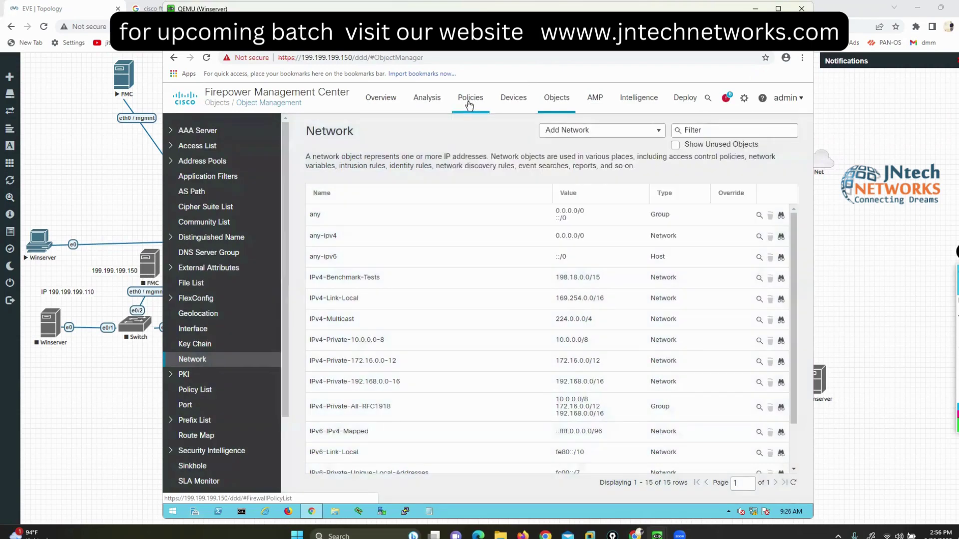
left_click(470, 105)
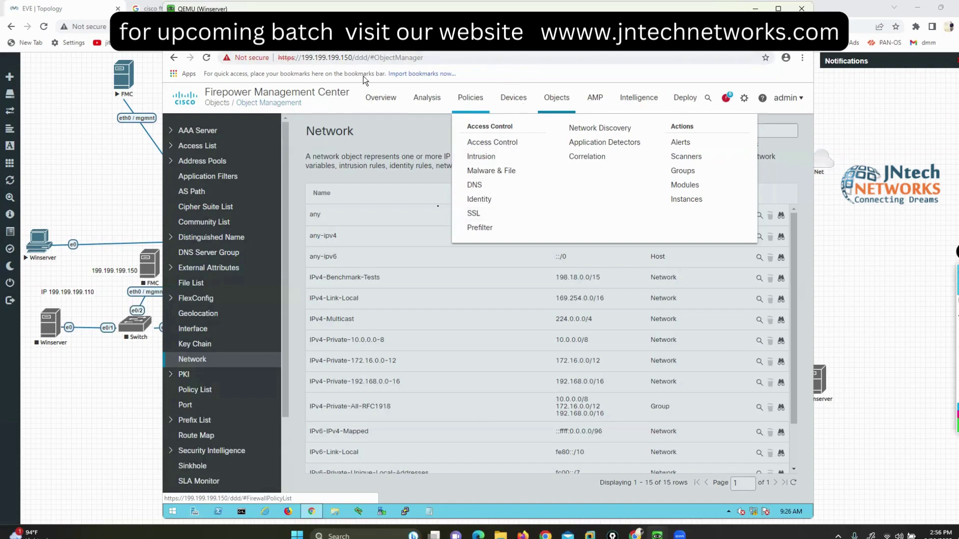
mouse_move(657, 536)
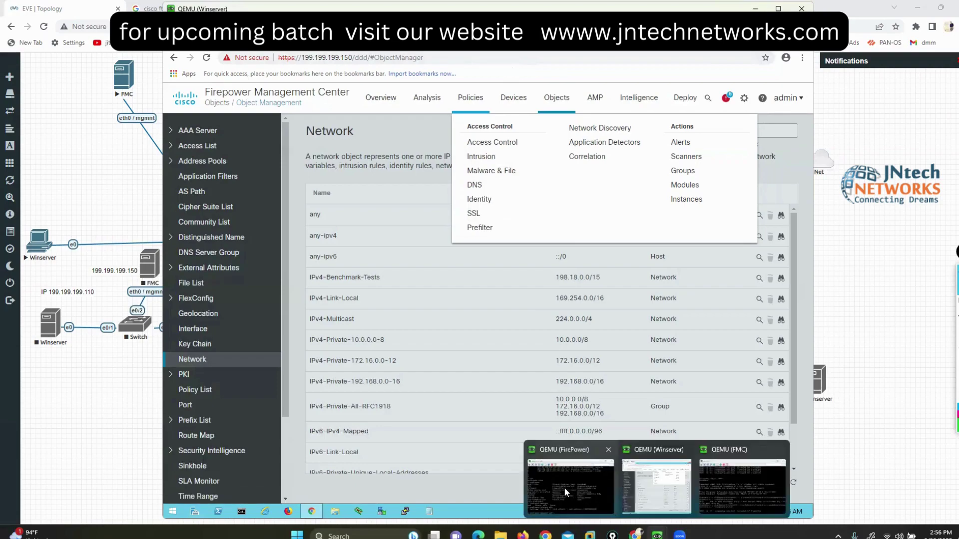
left_click(566, 492)
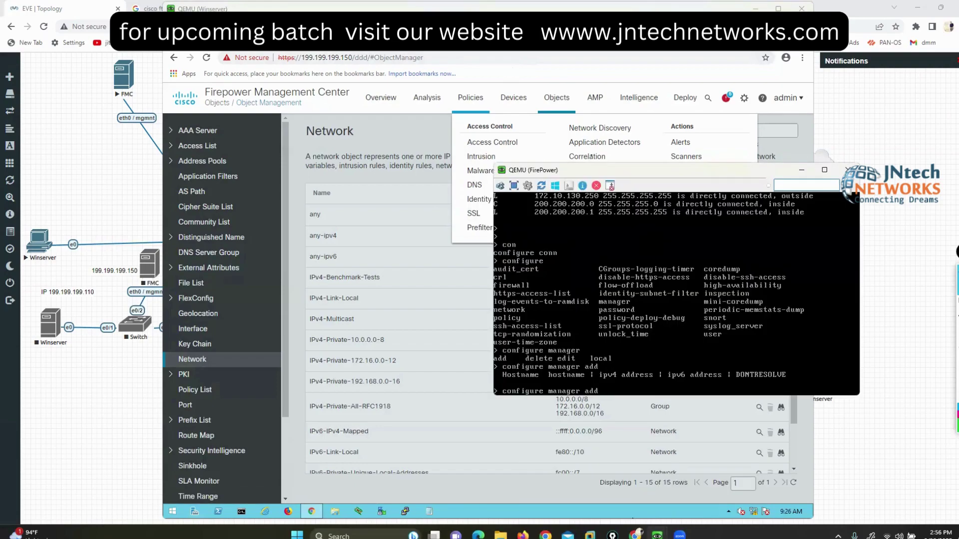
Step: Arrange the Winserver and FirePower console windows side by side and focus the firewall console
left_click_drag(592, 164, 681, 175)
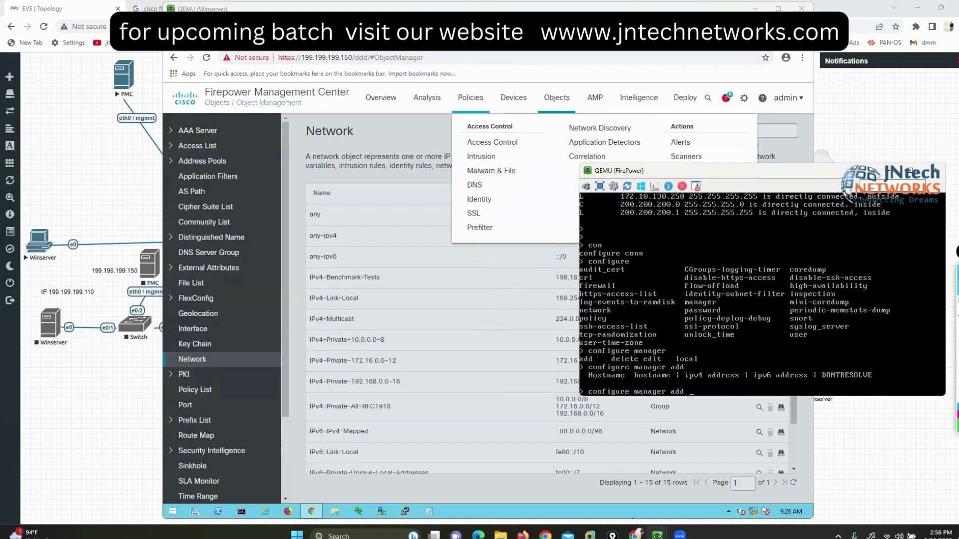
key("ctrl+alt+shift+f")
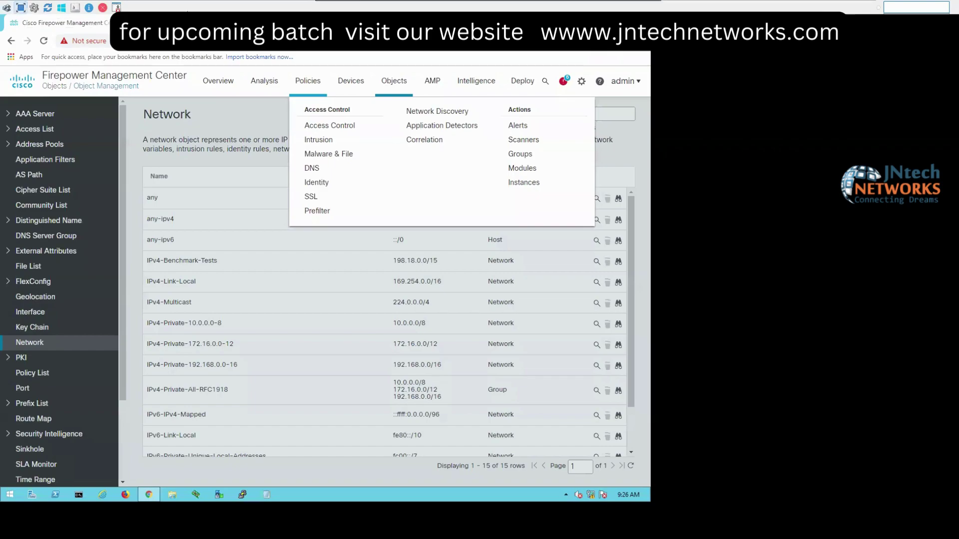
left_click(116, 7)
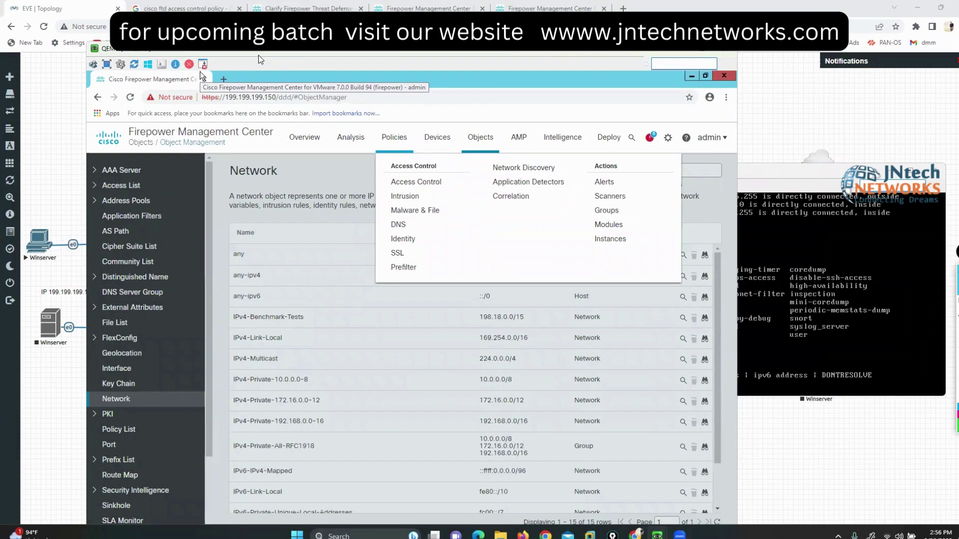
left_click_drag(174, 54, 169, 13)
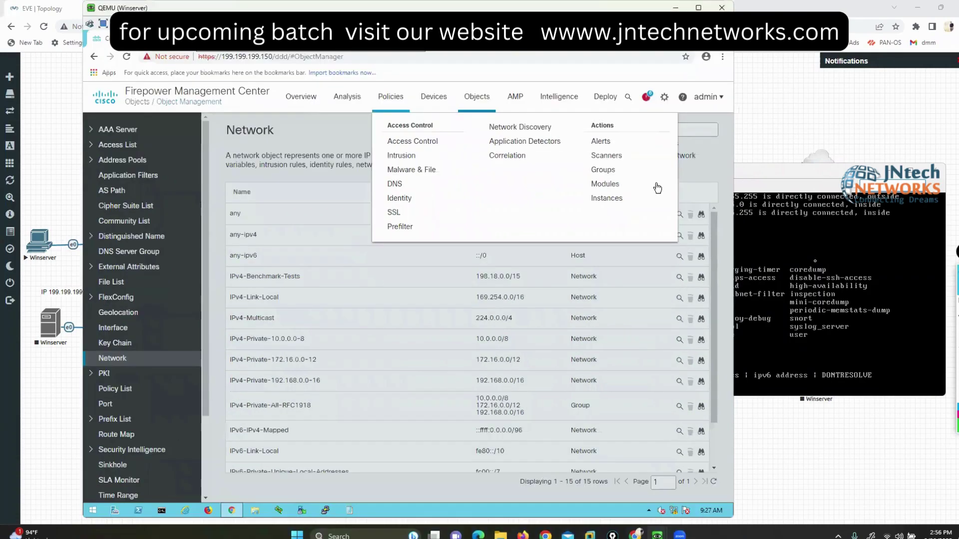
left_click(720, 177)
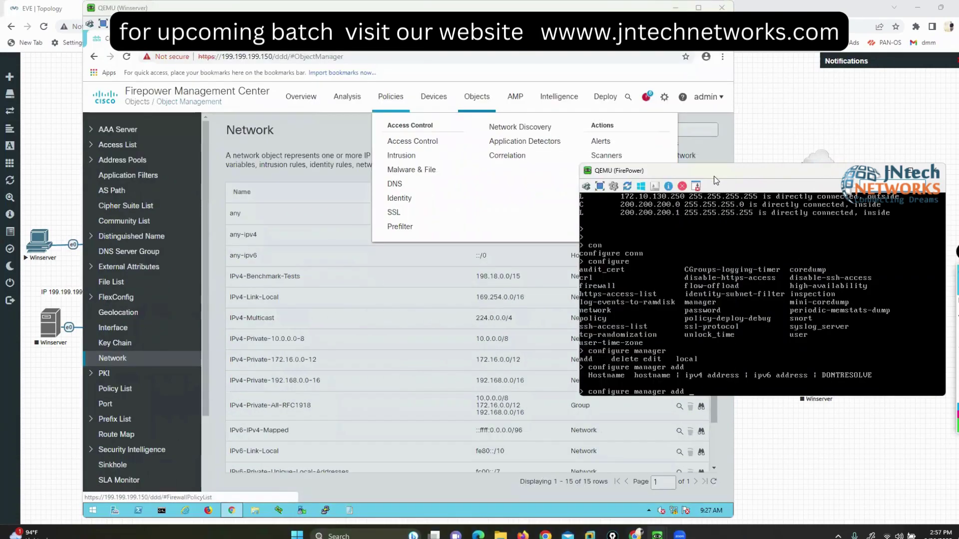
left_click_drag(714, 176, 590, 208)
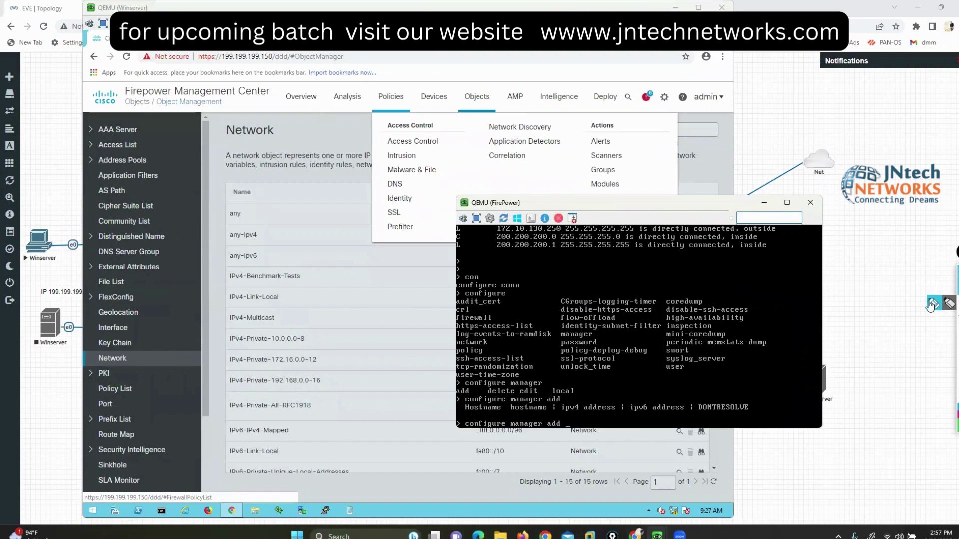
left_click_drag(763, 386, 572, 391)
mouse_move(504, 396)
left_mouse_down()
mouse_move(449, 458)
mouse_move(813, 477)
mouse_move(766, 384)
left_mouse_up()
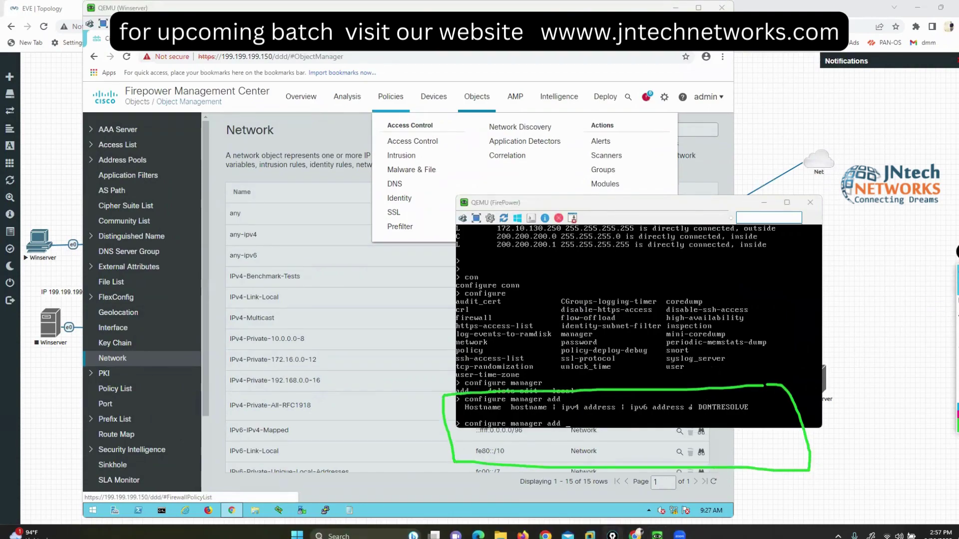
left_click(662, 393)
Step: Run configure manager add 199.199.199.150 with the registration key
type("199.199.1")
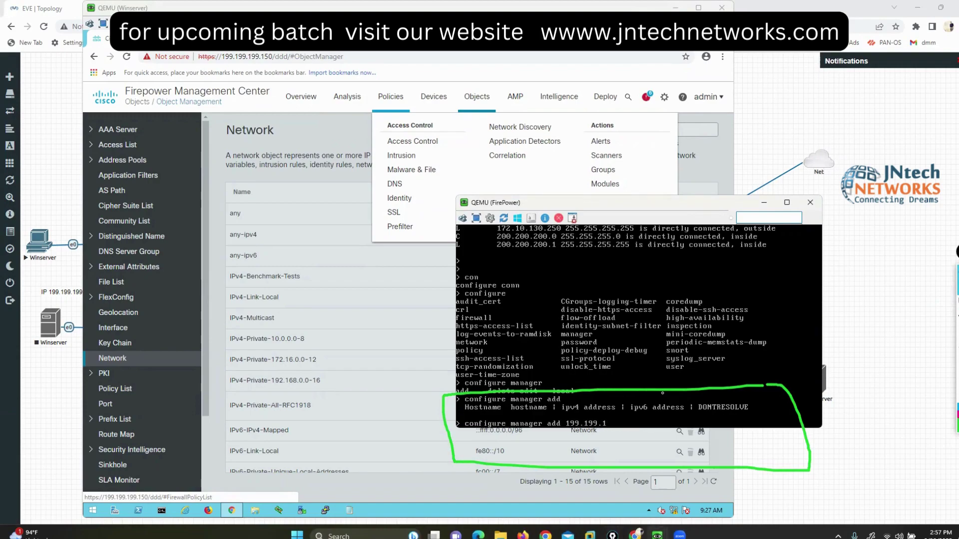
type("99.150 ccie")
key("Return")
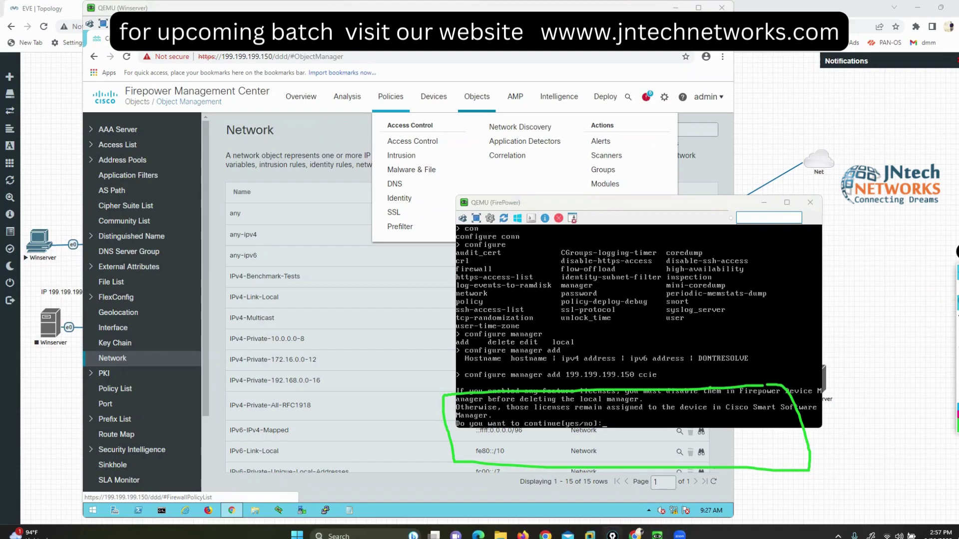
Step: Answer yes to the local-management removal prompt and move the console window aside
left_click(767, 374)
type("yes")
key("Return")
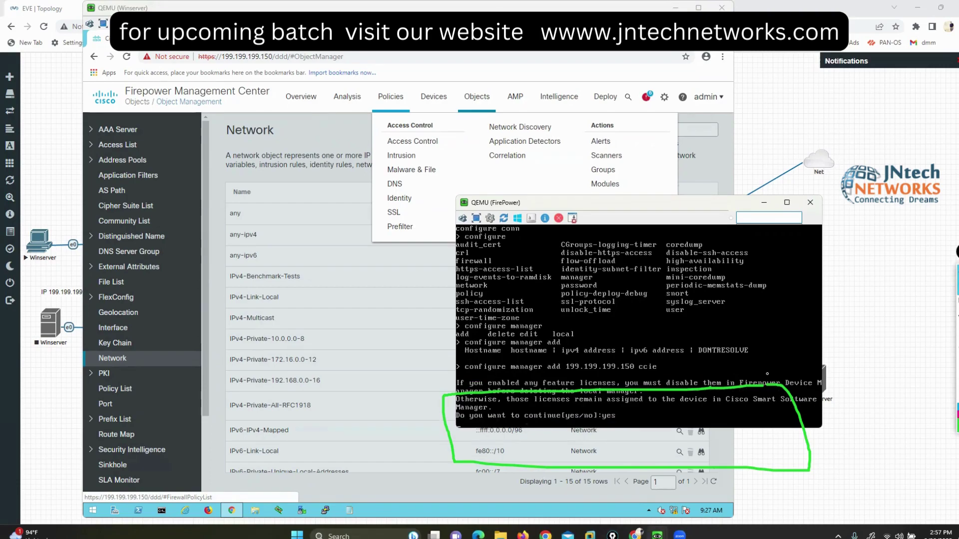
left_click(938, 309)
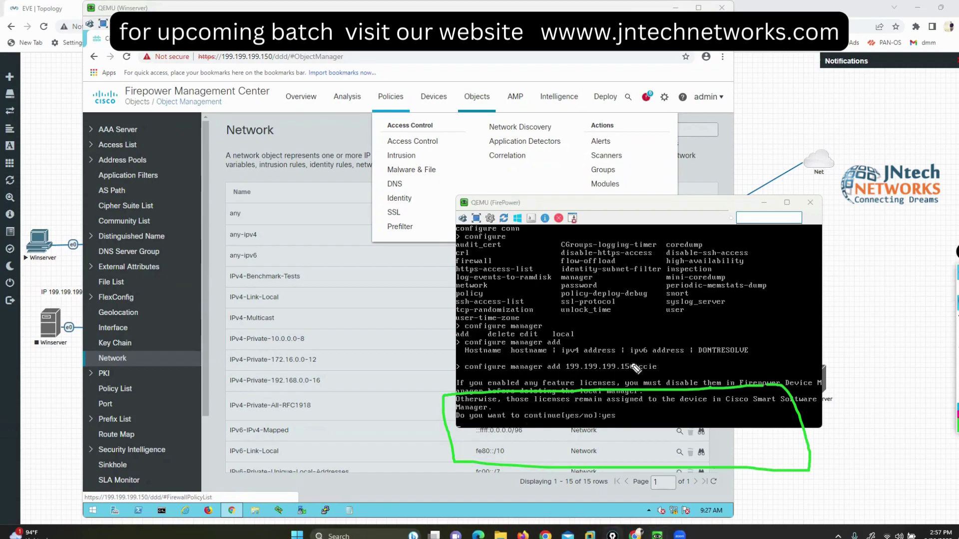
mouse_move(639, 358)
left_mouse_down()
mouse_move(652, 384)
mouse_move(649, 353)
mouse_move(640, 354)
left_mouse_up()
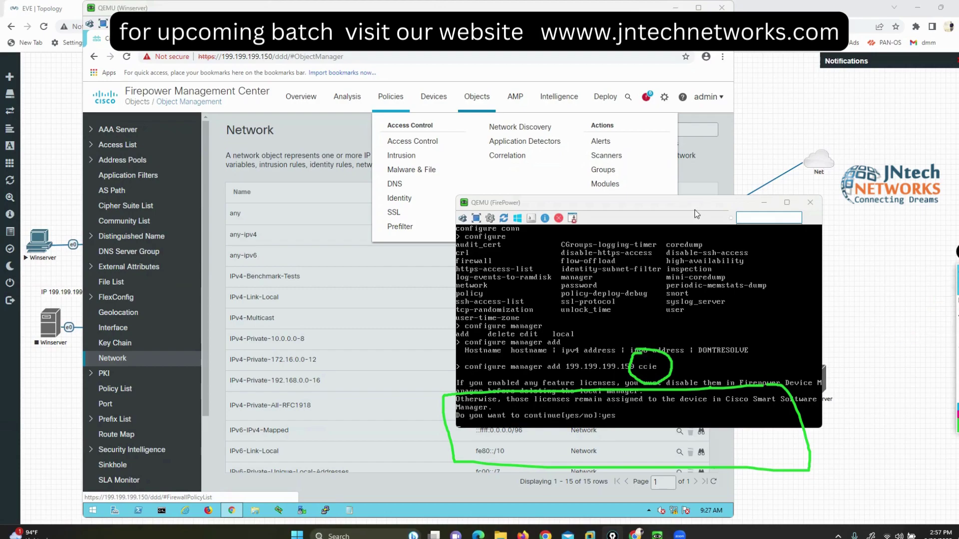
left_click_drag(674, 203, 757, 118)
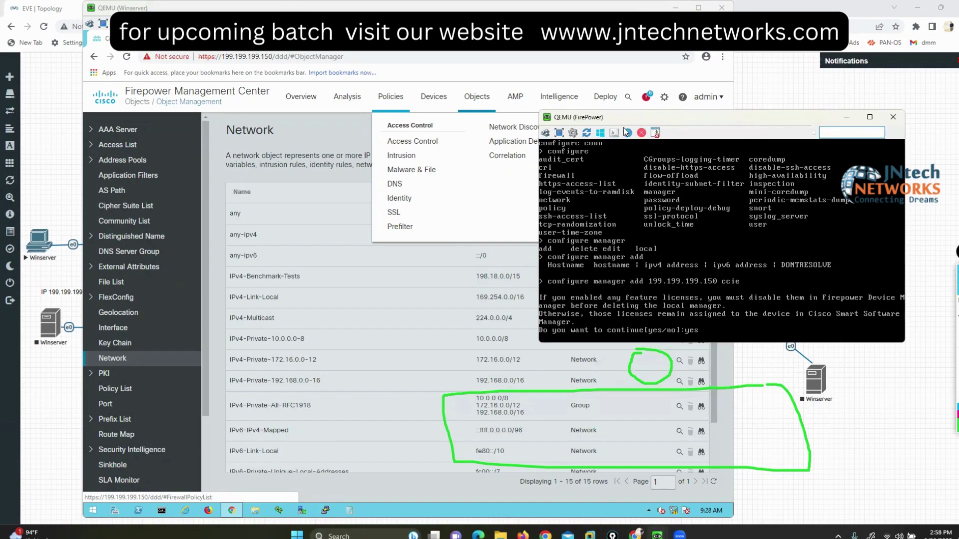
Step: Open Devices > Device Management and the actions menu on the FTD1 row
left_click_drag(658, 120, 696, 120)
left_click_drag(200, 9, 170, 9)
left_click(772, 283)
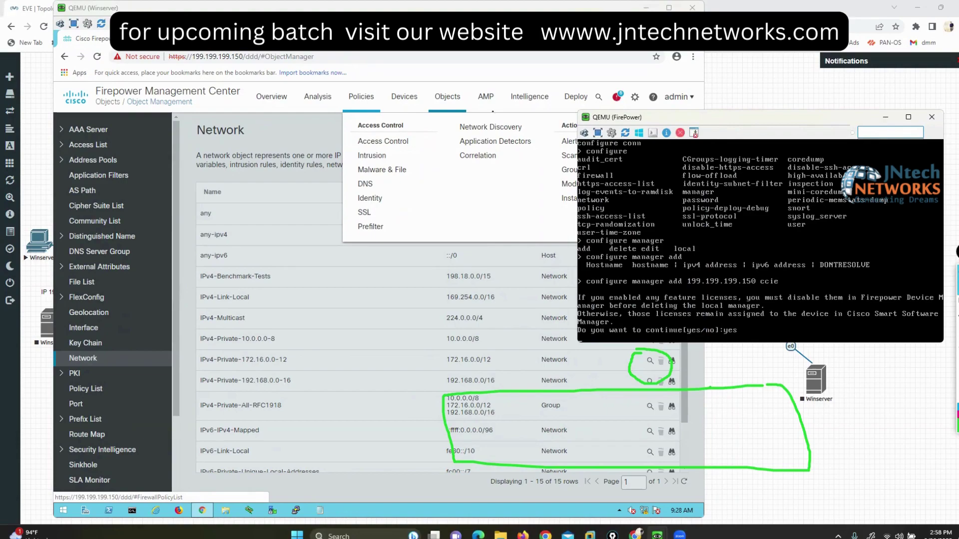
left_click(365, 100)
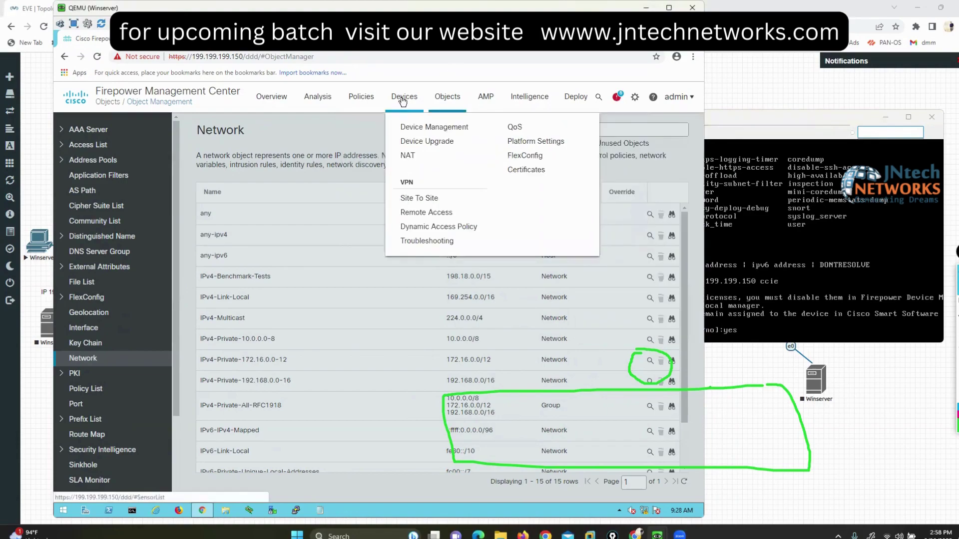
left_click(427, 133)
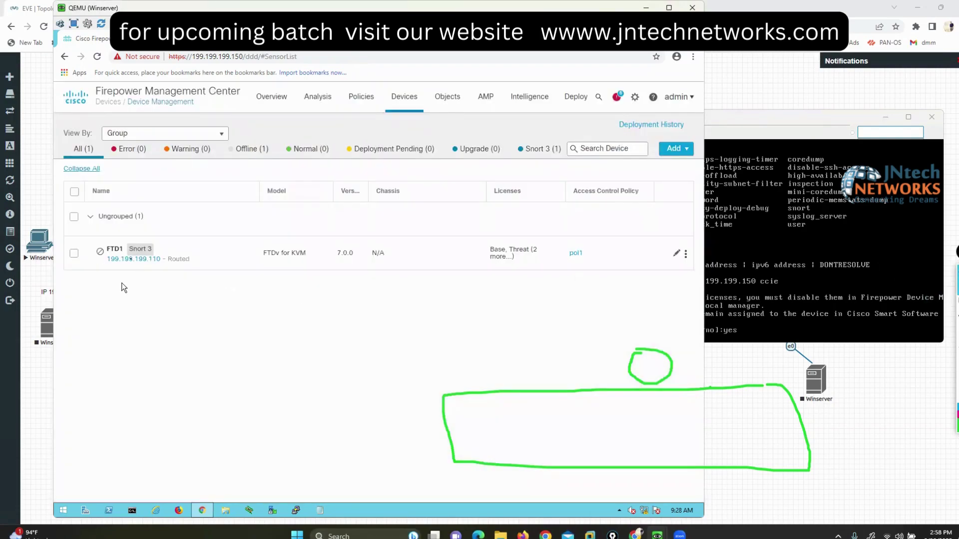
left_click(685, 256)
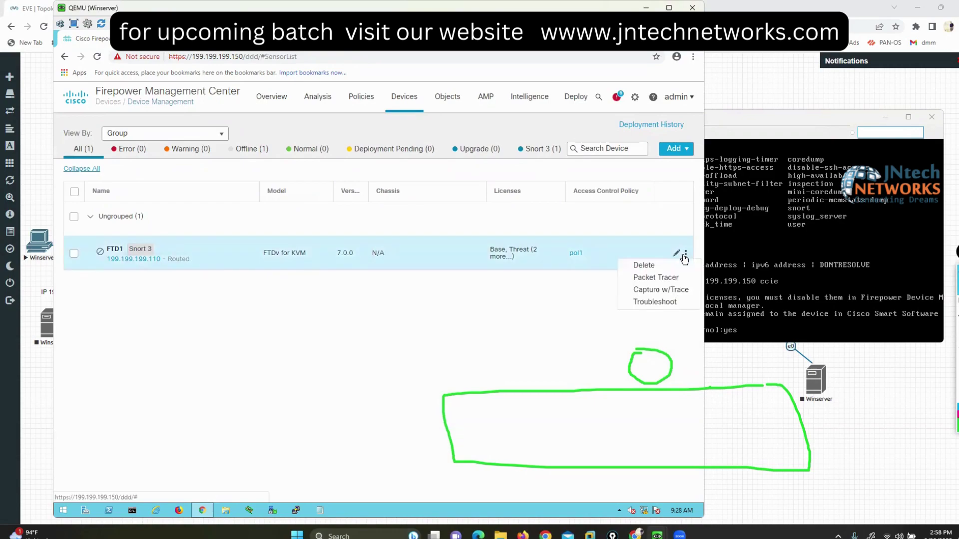
Step: Delete FTD1 from its row menu, confirm Yes, and mark up the firewall console
left_click(640, 266)
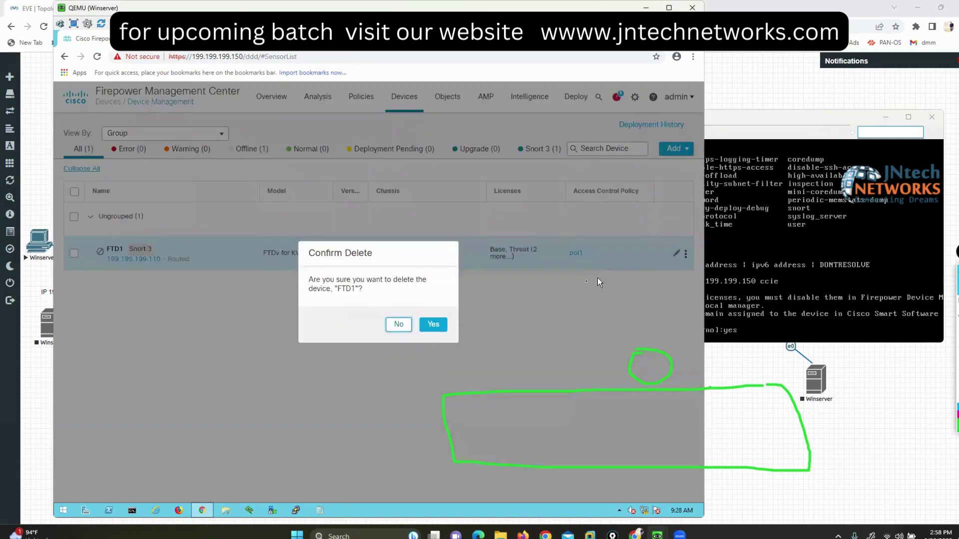
left_click(433, 324)
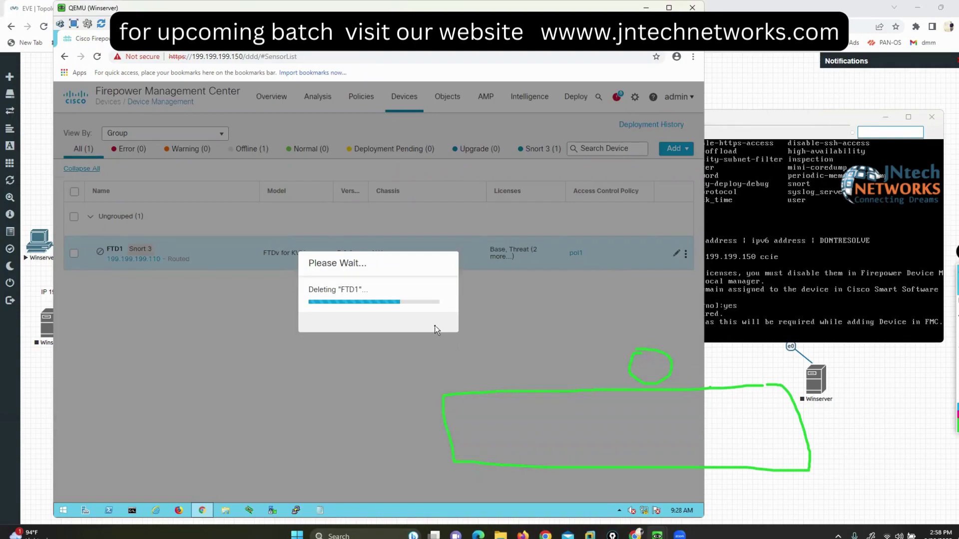
left_click(843, 261)
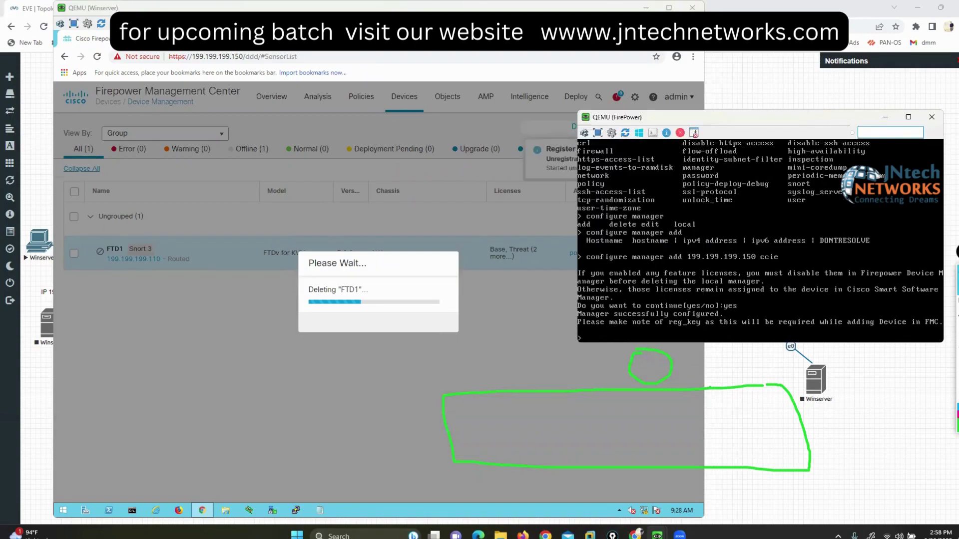
left_click(954, 302)
mouse_move(758, 249)
left_mouse_down()
mouse_move(791, 257)
mouse_move(777, 272)
left_mouse_up()
left_click_drag(579, 243, 562, 258)
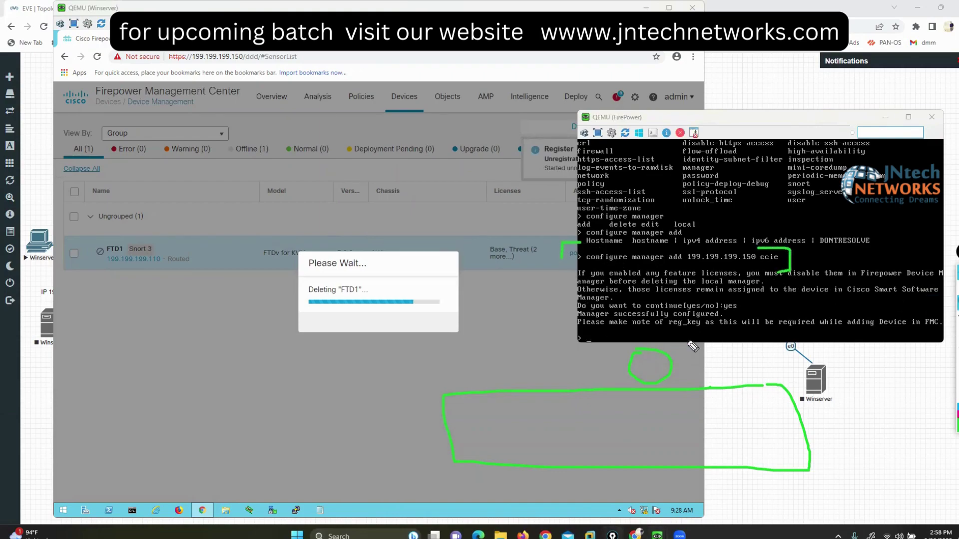
left_click_drag(665, 330, 673, 332)
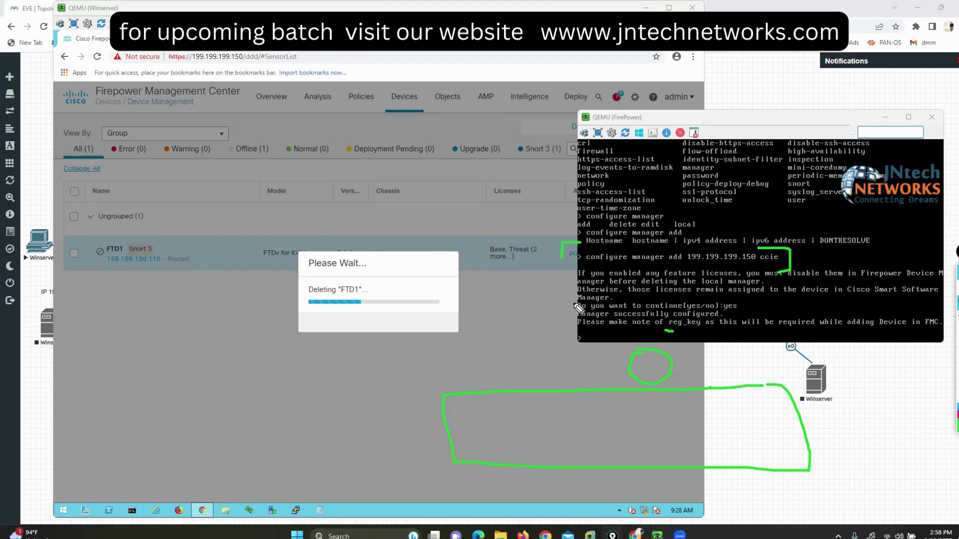
left_click_drag(575, 302, 569, 313)
left_click_drag(710, 305, 733, 313)
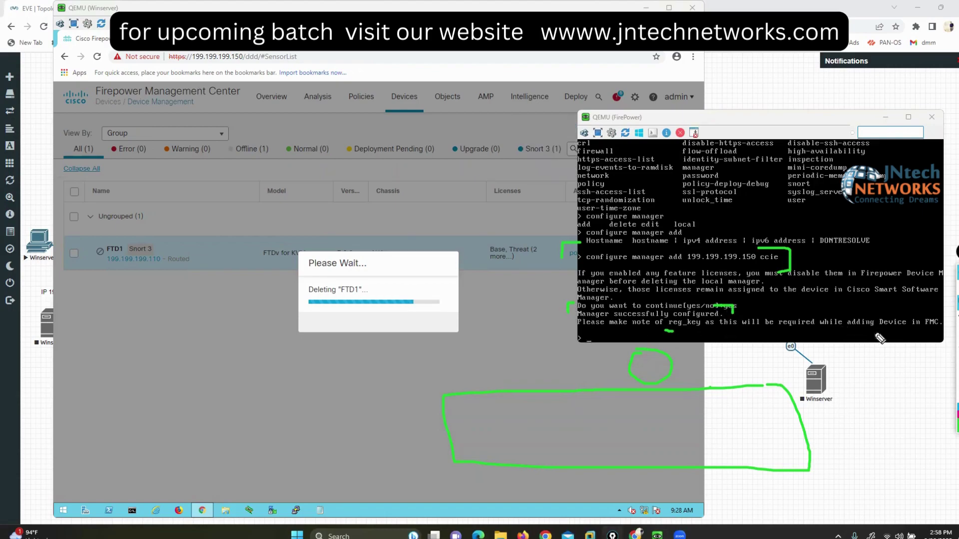
left_click_drag(874, 333, 929, 330)
mouse_move(654, 331)
left_mouse_down()
mouse_move(711, 316)
mouse_move(664, 319)
left_mouse_up()
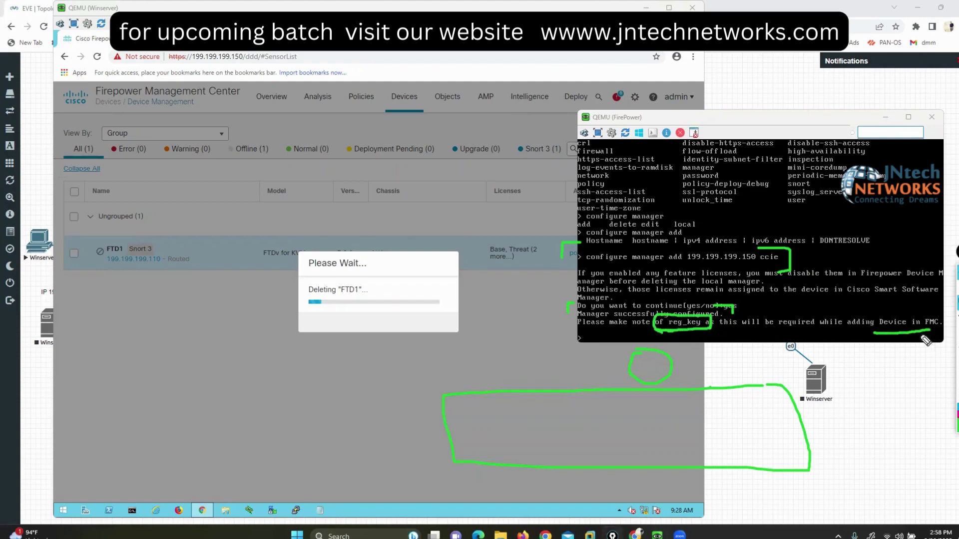
left_click(933, 303)
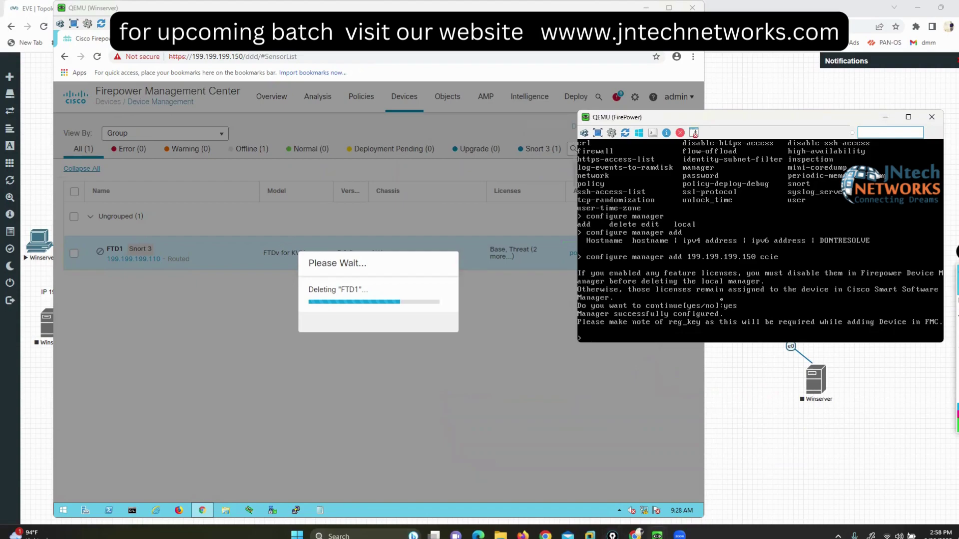
Step: Run show managers on the firewall to check the 199.199.199.150 registration status
key("Return")
key("Return")
key("Return")
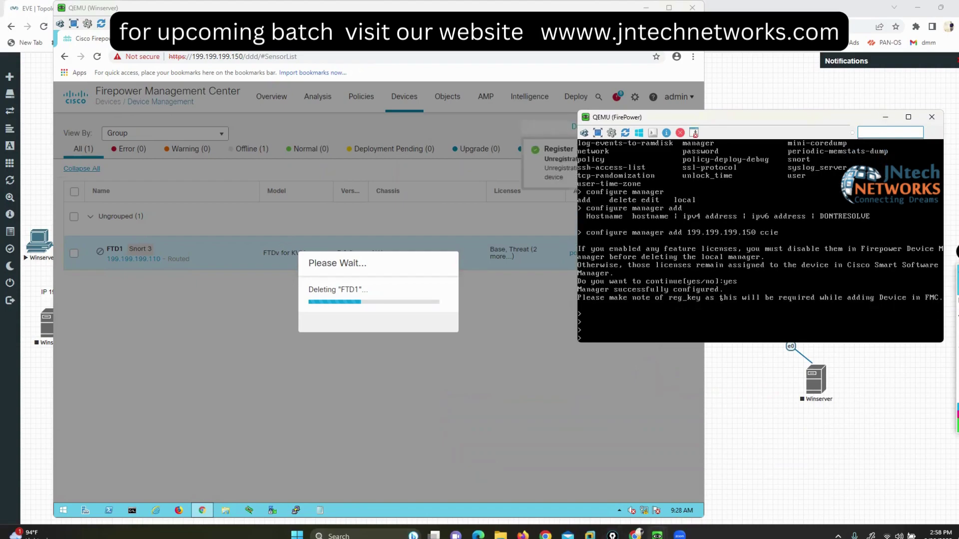
type("show ma")
key("Tab")
type("nagers")
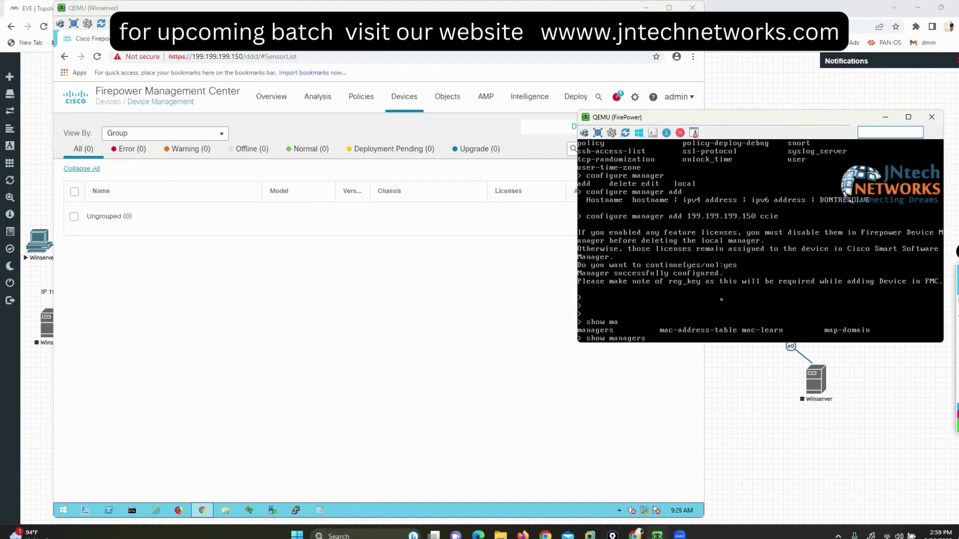
key("Return")
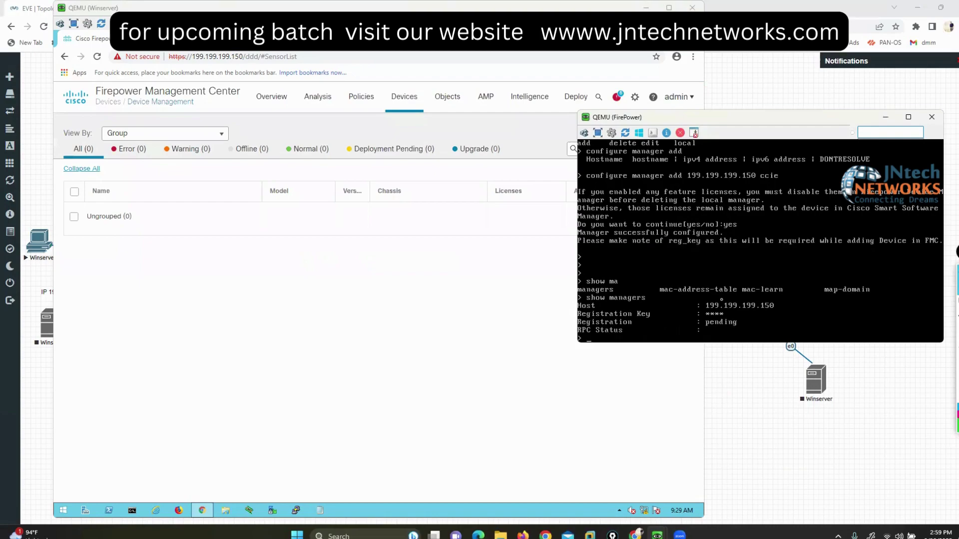
Step: Highlight the pending registration output, then return to FMC's now-empty device list
left_click(948, 305)
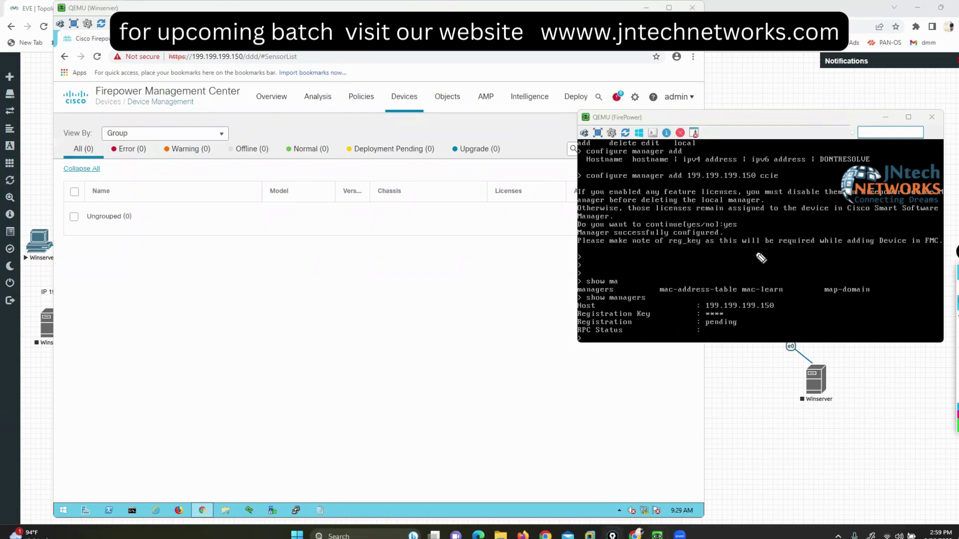
mouse_move(769, 296)
left_mouse_down()
mouse_move(783, 297)
mouse_move(782, 313)
left_mouse_up()
mouse_move(695, 295)
left_mouse_down()
mouse_move(683, 295)
mouse_move(680, 309)
mouse_move(736, 316)
left_mouse_up()
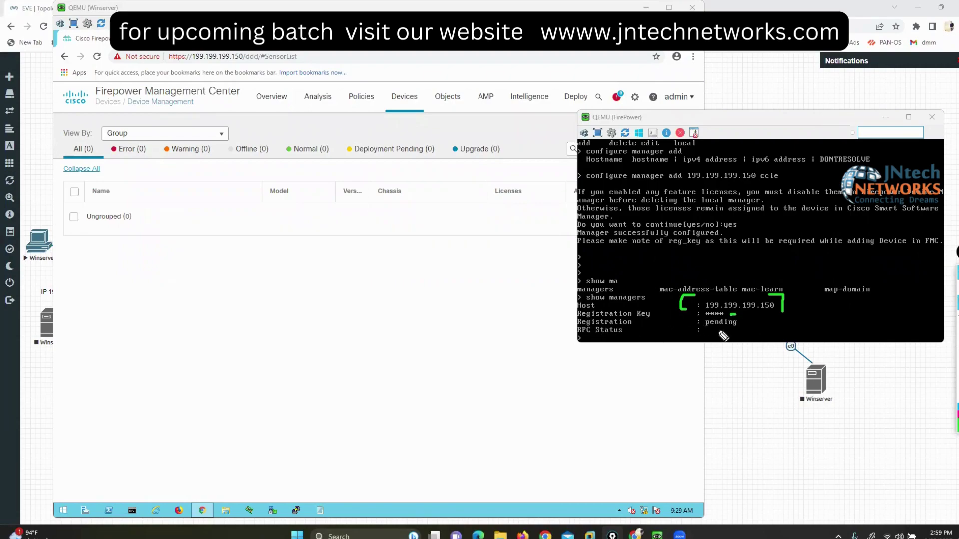
key("Escape")
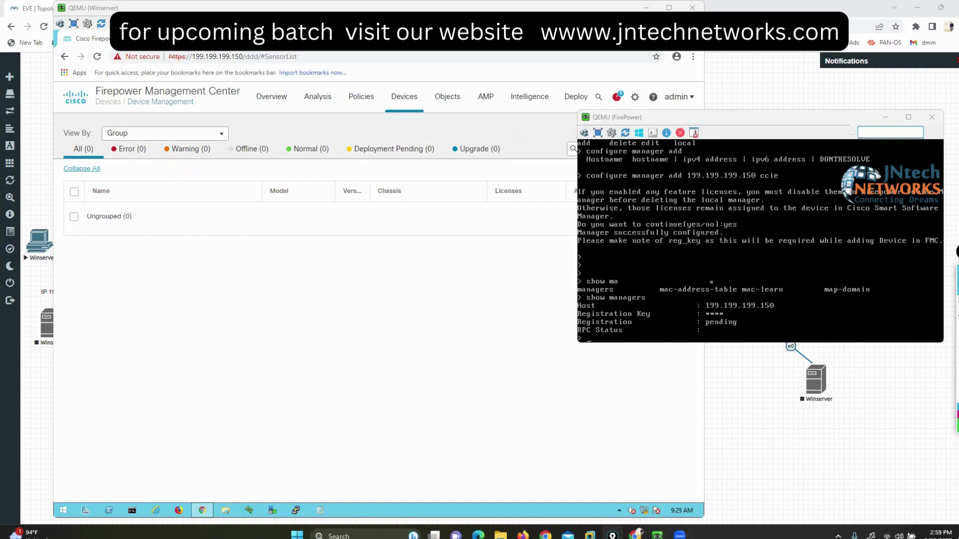
left_click(345, 318)
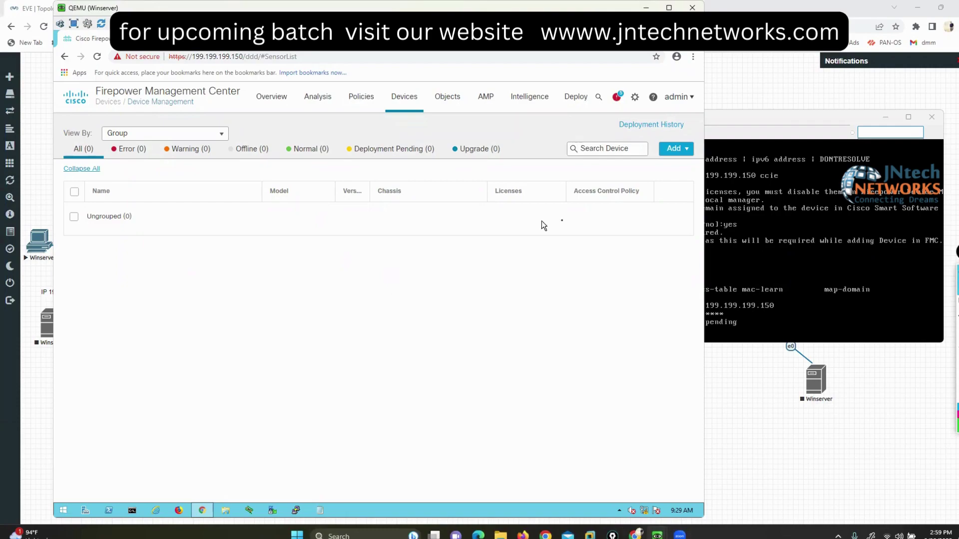
Step: Start adding a new device and highlight the Add Device form's Host and Registration Key fields
left_click(675, 148)
left_click(640, 166)
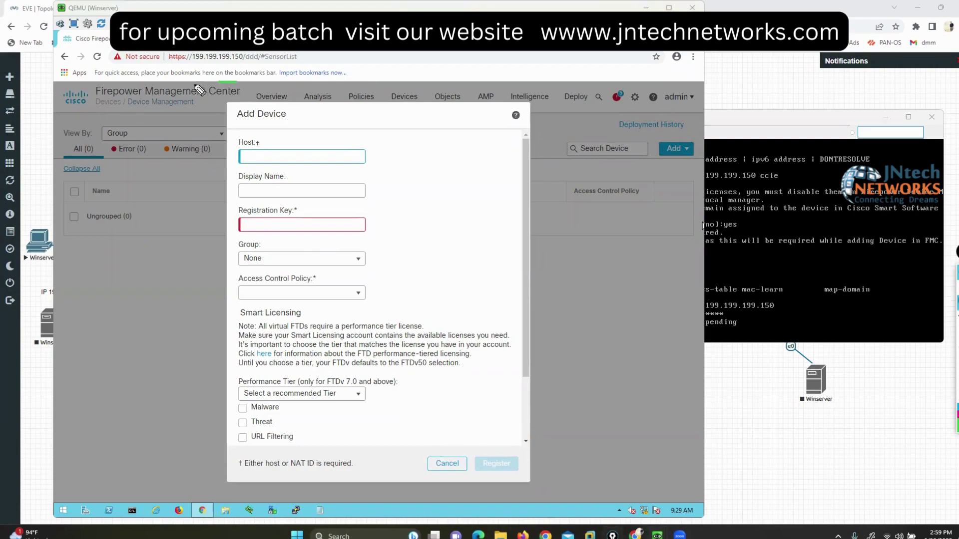
mouse_move(193, 85)
left_mouse_down()
mouse_move(179, 498)
mouse_move(195, 520)
left_mouse_up()
mouse_move(508, 75)
left_mouse_down()
mouse_move(569, 85)
mouse_move(601, 412)
left_mouse_up()
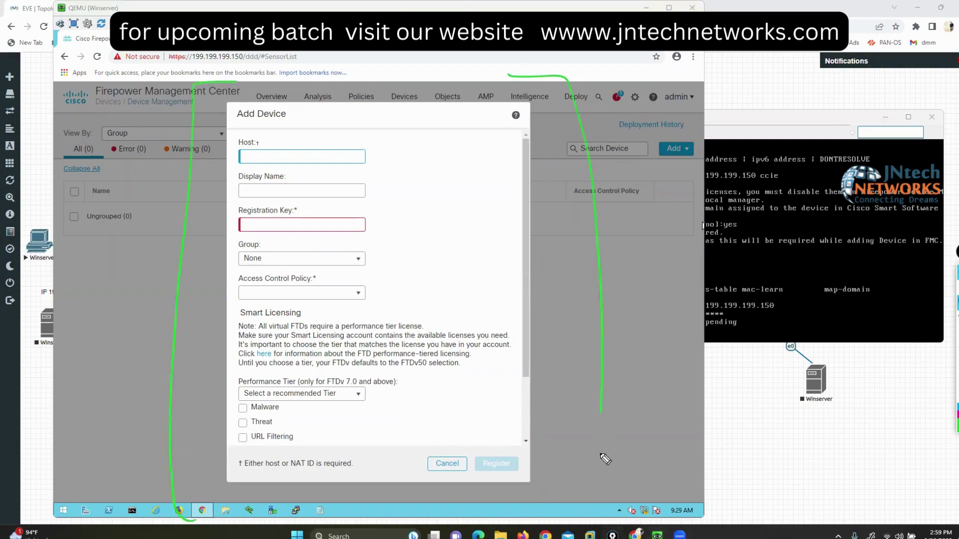
left_click_drag(601, 455, 529, 506)
mouse_move(253, 140)
left_mouse_down()
mouse_move(229, 148)
mouse_move(269, 170)
mouse_move(386, 169)
mouse_move(354, 124)
mouse_move(249, 133)
left_mouse_up()
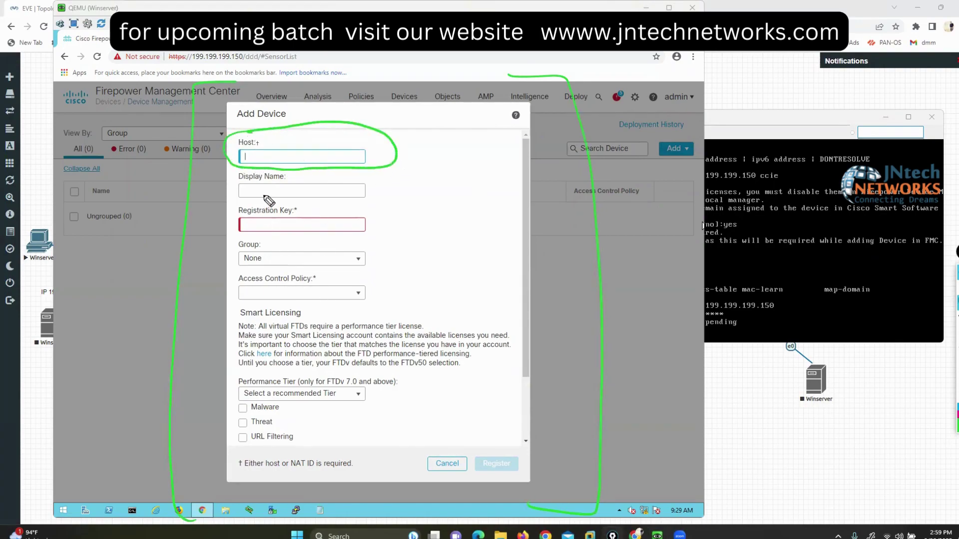
left_click_drag(286, 194, 308, 190)
mouse_move(251, 202)
left_mouse_down()
mouse_move(231, 208)
mouse_move(238, 245)
left_mouse_up()
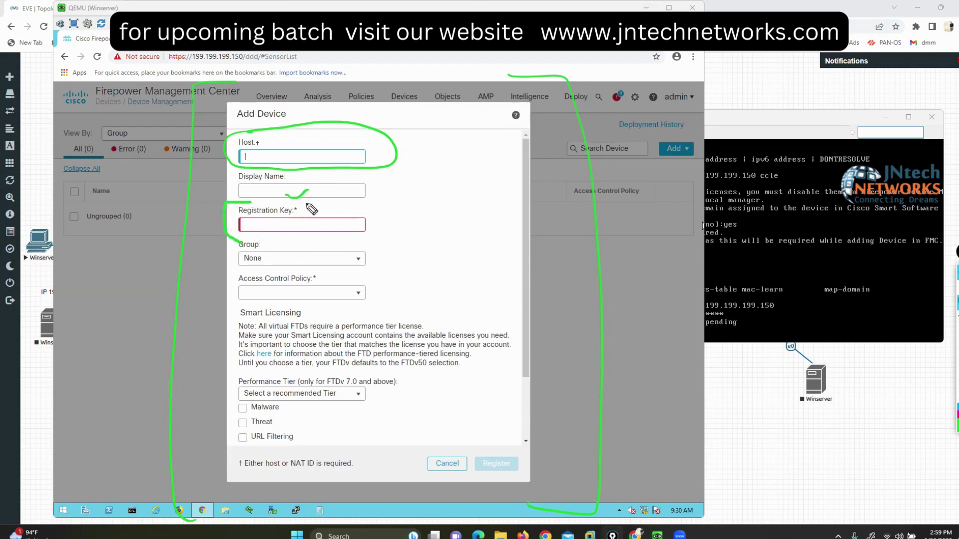
mouse_move(306, 204)
left_mouse_down()
mouse_move(327, 227)
mouse_move(325, 245)
left_mouse_up()
Step: Compare the console's manager address 199.199.199.150 with the form, marking Registration Key and Group
left_click(724, 180)
left_click_drag(726, 119, 722, 201)
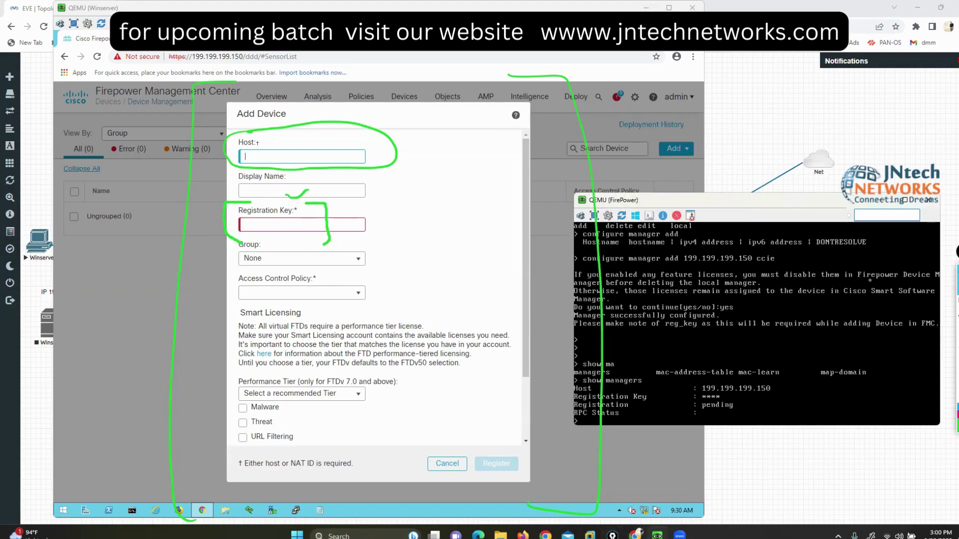
mouse_move(765, 246)
left_mouse_down()
mouse_move(771, 292)
mouse_move(761, 232)
left_mouse_up()
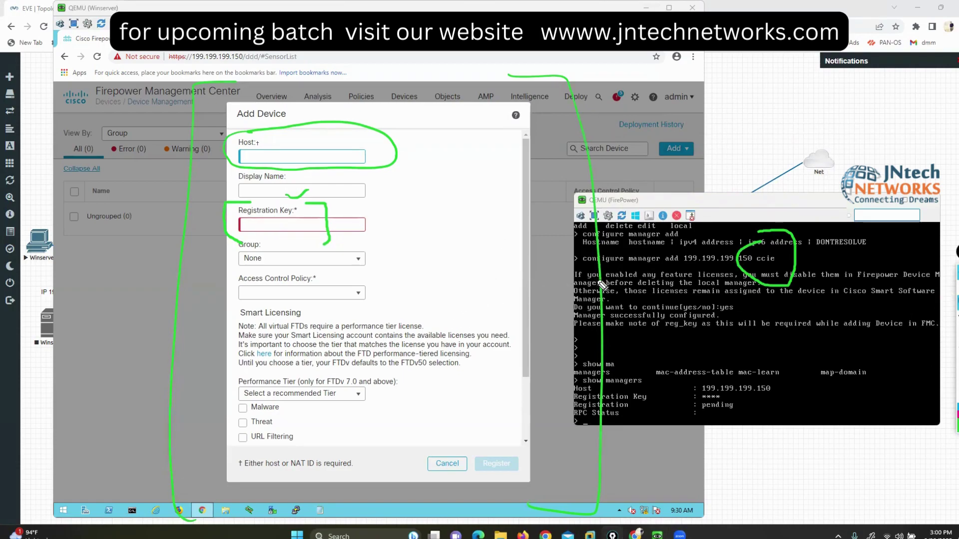
mouse_move(264, 234)
left_mouse_down()
mouse_move(228, 235)
mouse_move(234, 269)
mouse_move(257, 281)
mouse_move(383, 284)
mouse_move(381, 242)
mouse_move(264, 240)
left_mouse_up()
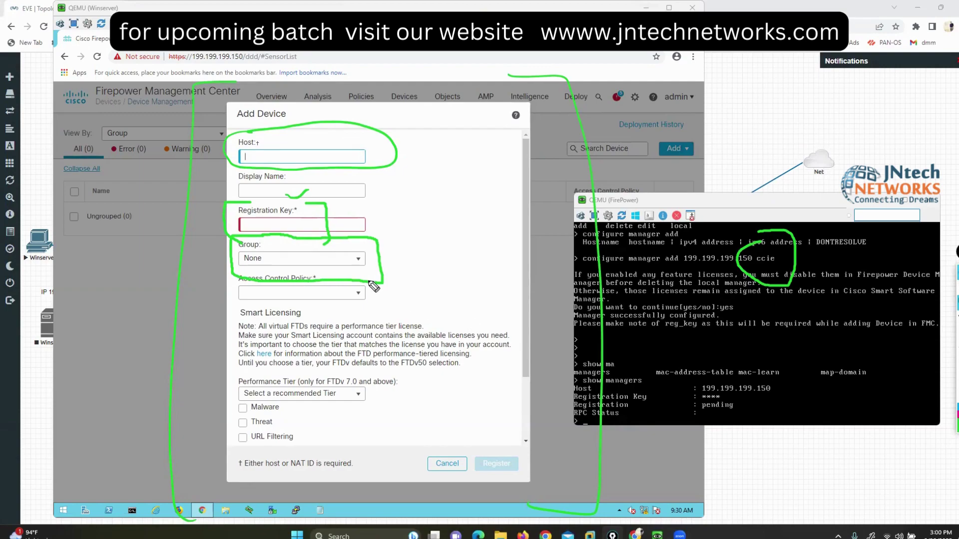
left_click_drag(358, 259, 435, 251)
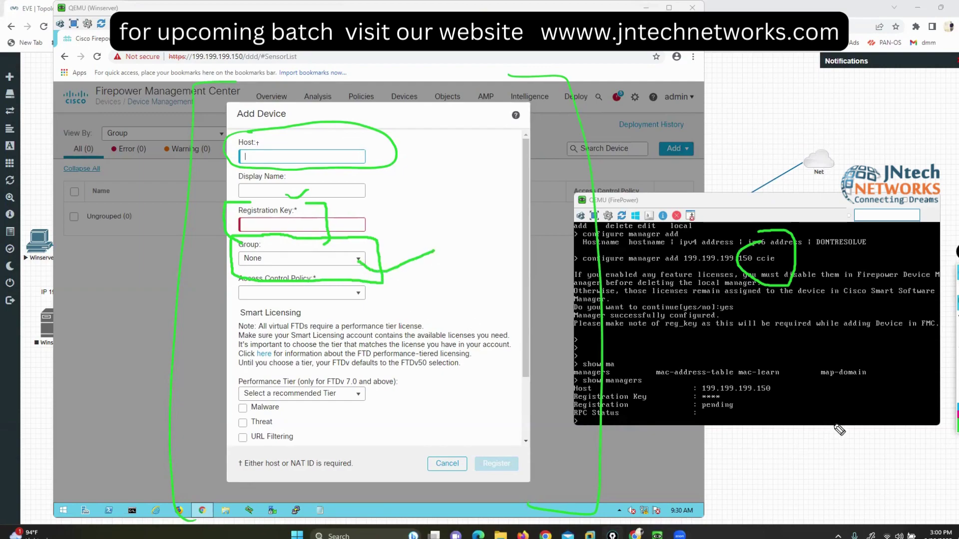
left_click(951, 375)
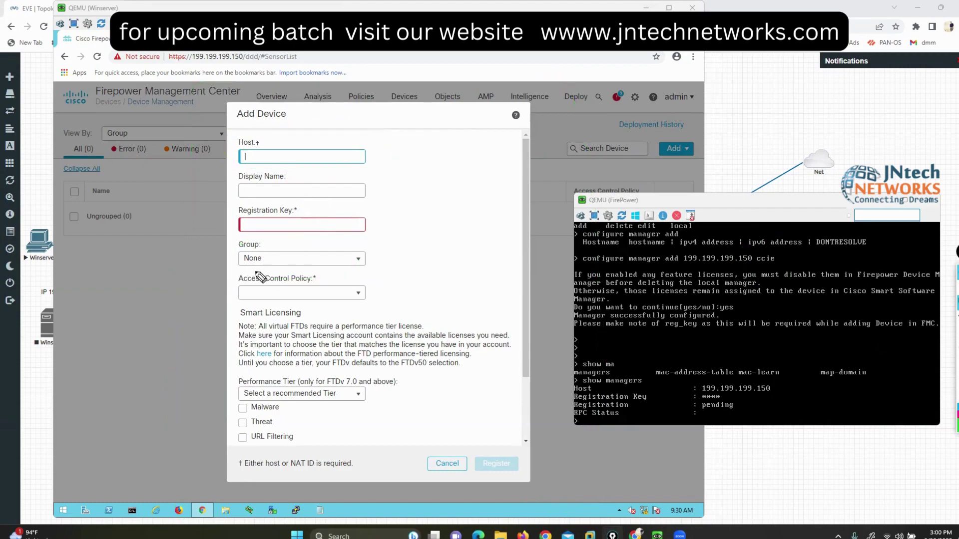
Step: Mark Access Control Policy as required and list its choices, pol1 and Create new policy
mouse_move(256, 273)
left_mouse_down()
mouse_move(216, 280)
mouse_move(227, 315)
mouse_move(319, 313)
mouse_move(394, 297)
mouse_move(351, 277)
mouse_move(252, 274)
left_mouse_up()
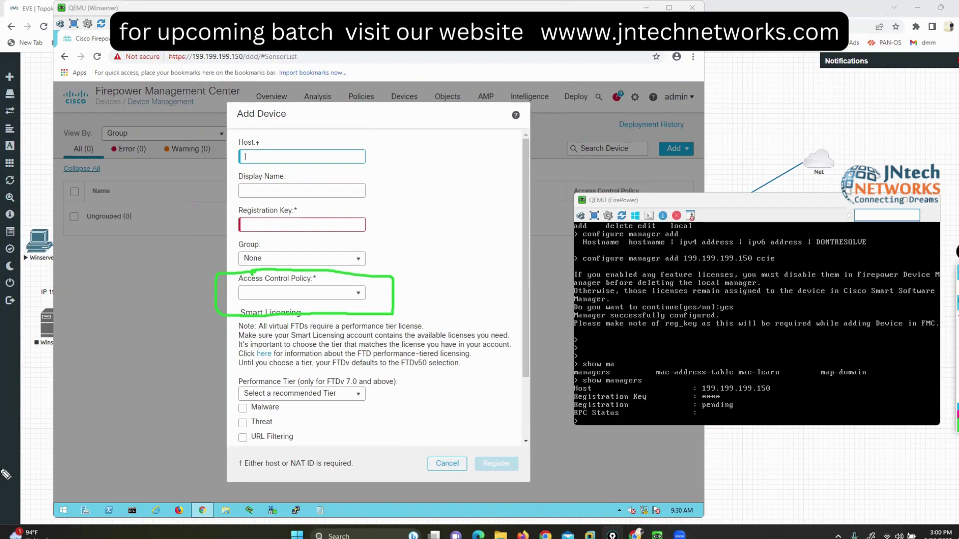
left_click_drag(298, 292, 327, 283)
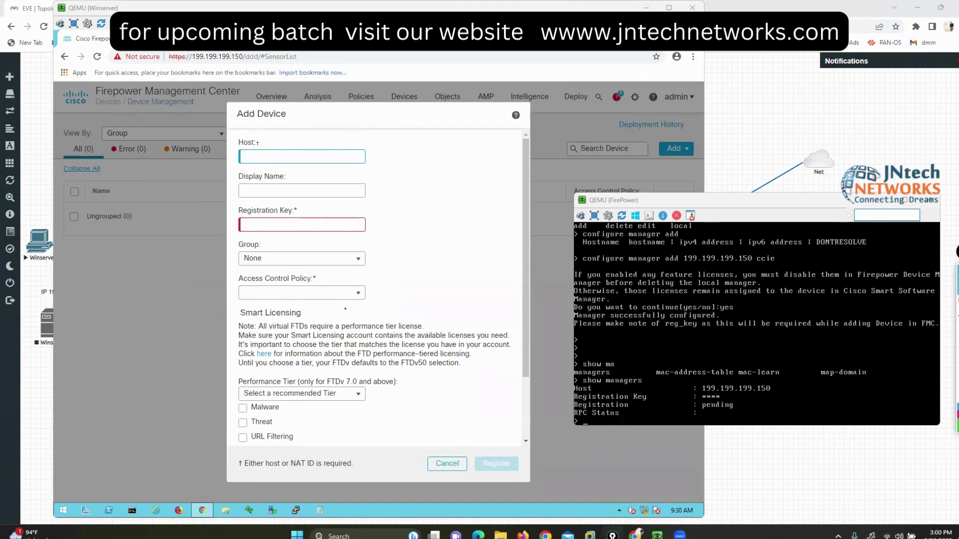
left_click(702, 226)
left_click(293, 293)
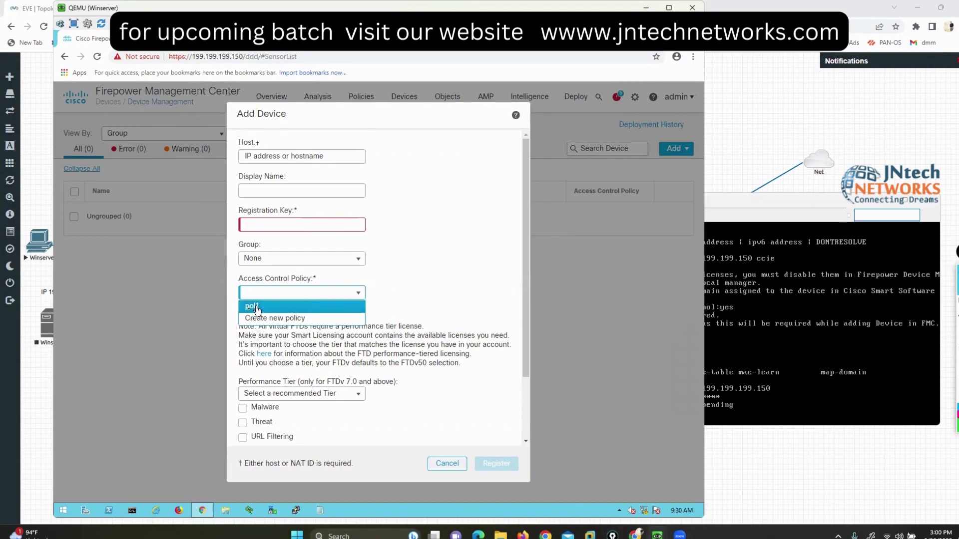
Step: Cancel the device addition and delete access control policy pol1, confirming the deletion
left_click(446, 462)
mouse_move(355, 97)
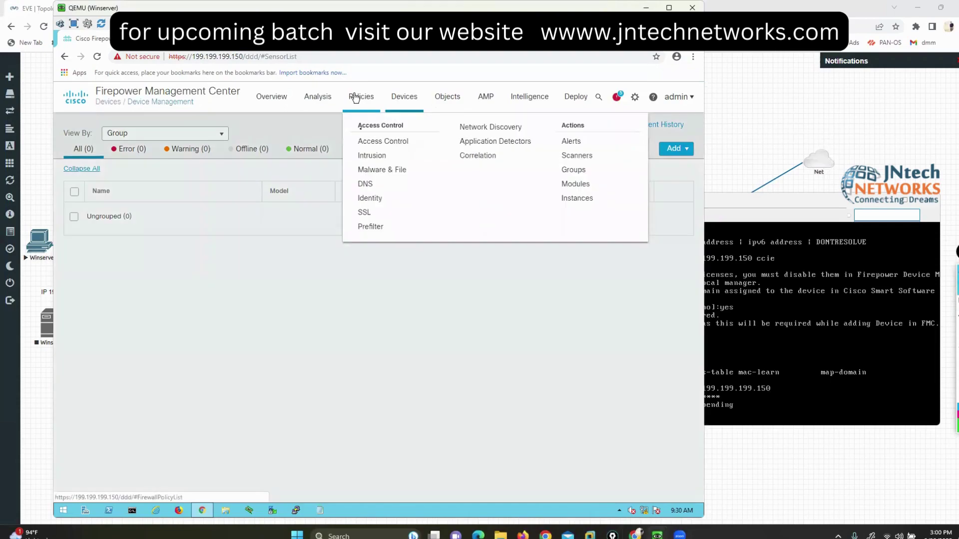
left_click(365, 143)
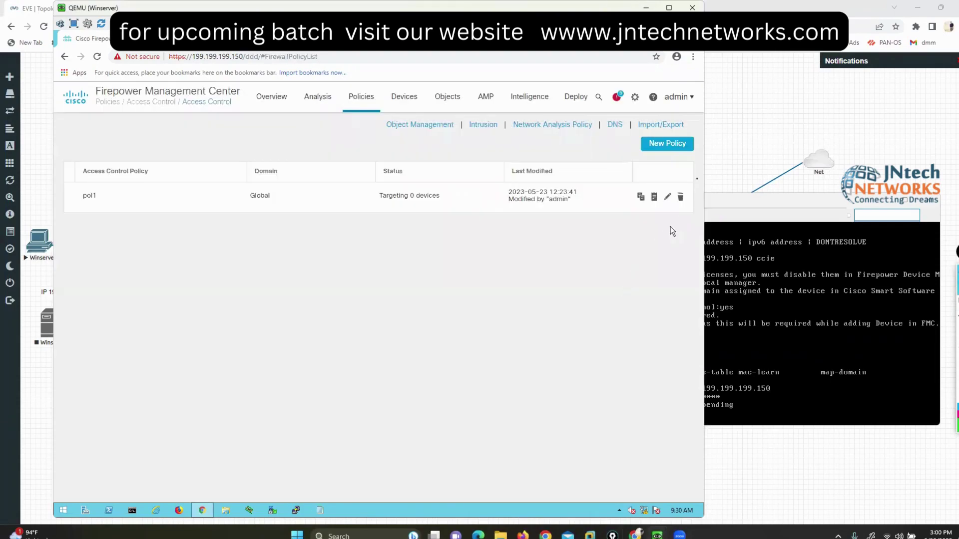
left_click(680, 198)
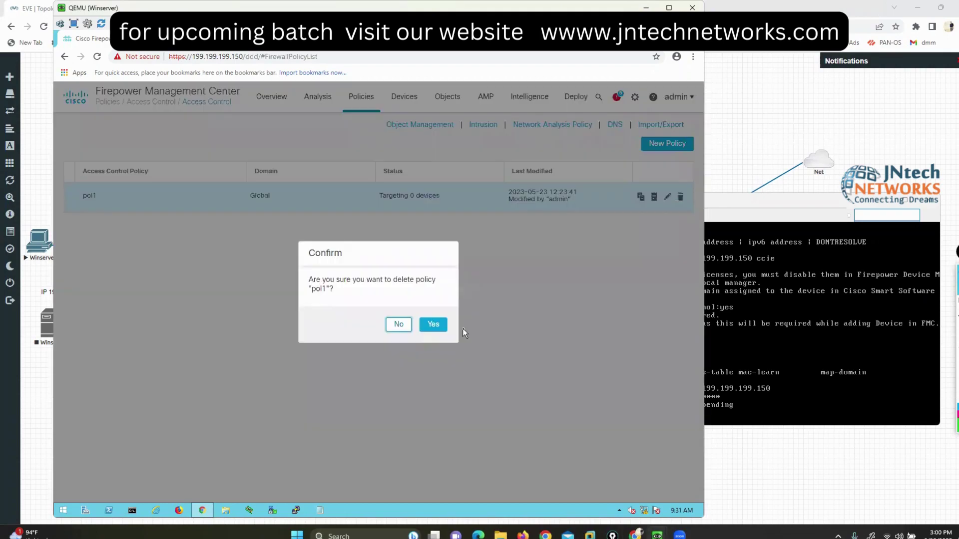
left_click(433, 326)
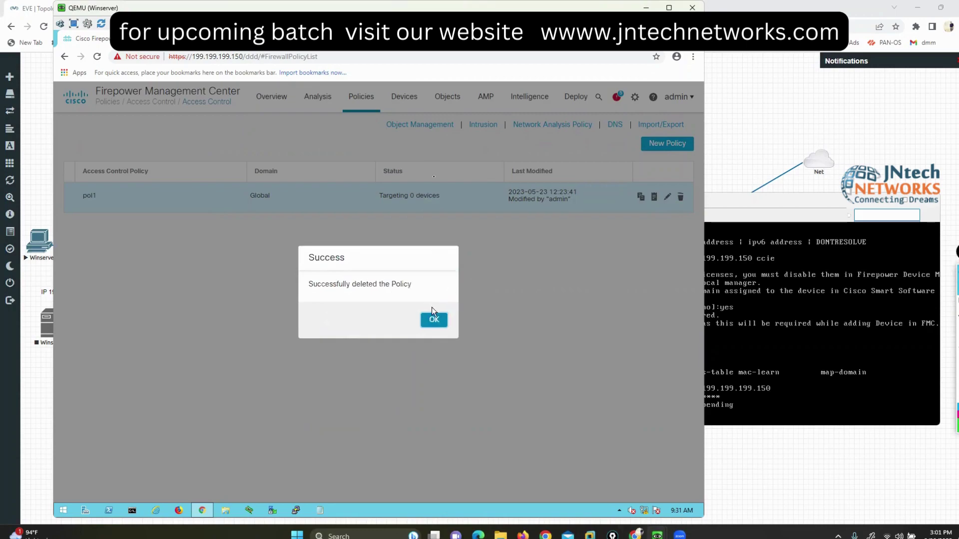
left_click(433, 319)
Step: Start adding a device in Device Management with host 199.199.199.100
mouse_move(402, 98)
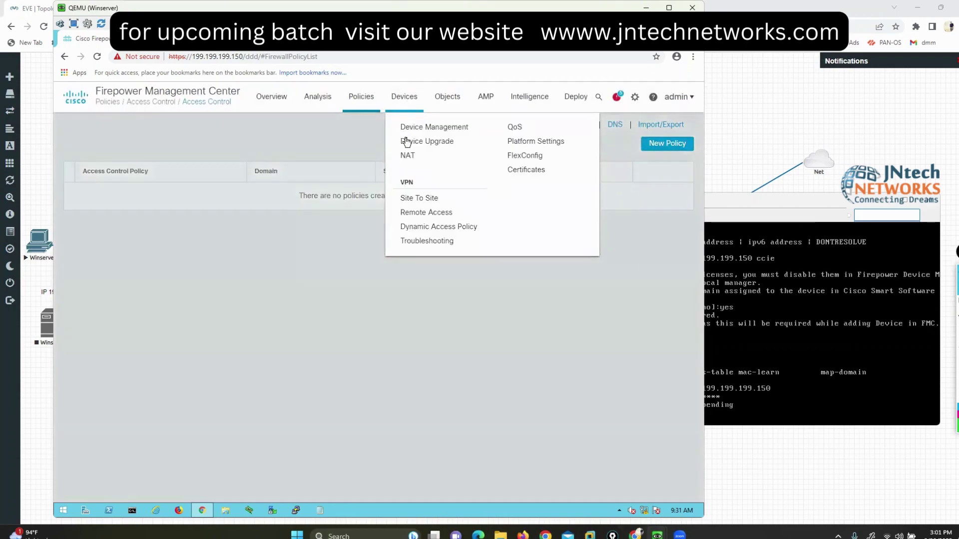
left_click(409, 131)
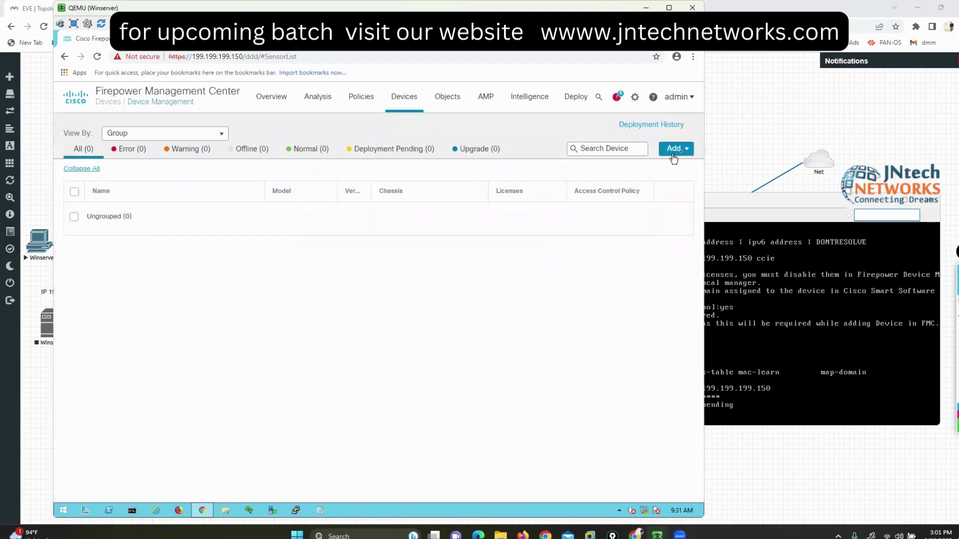
left_click(675, 148)
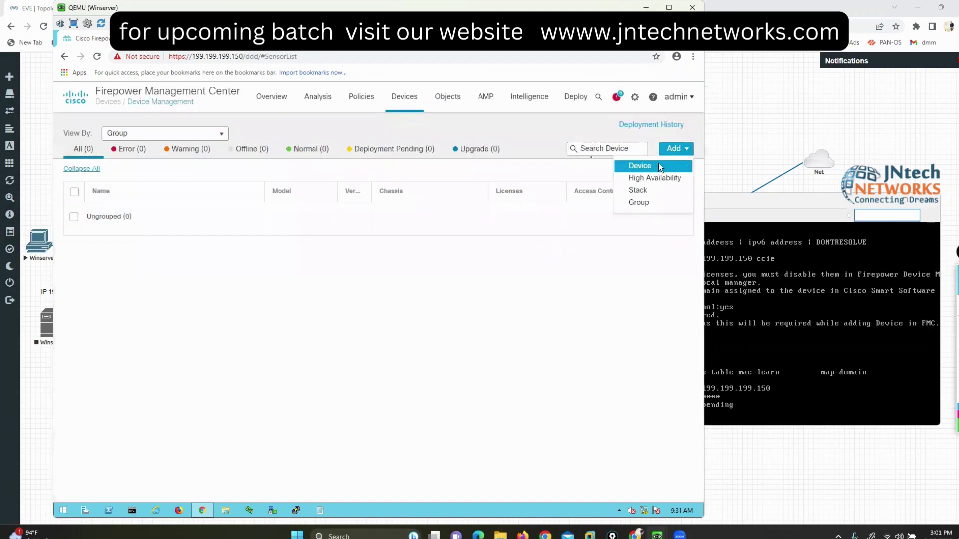
left_click(658, 166)
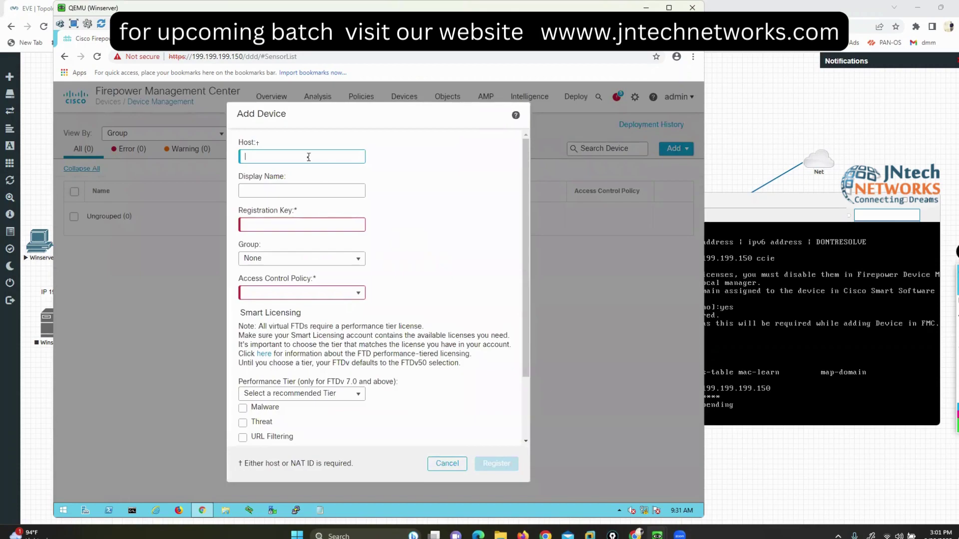
type("19")
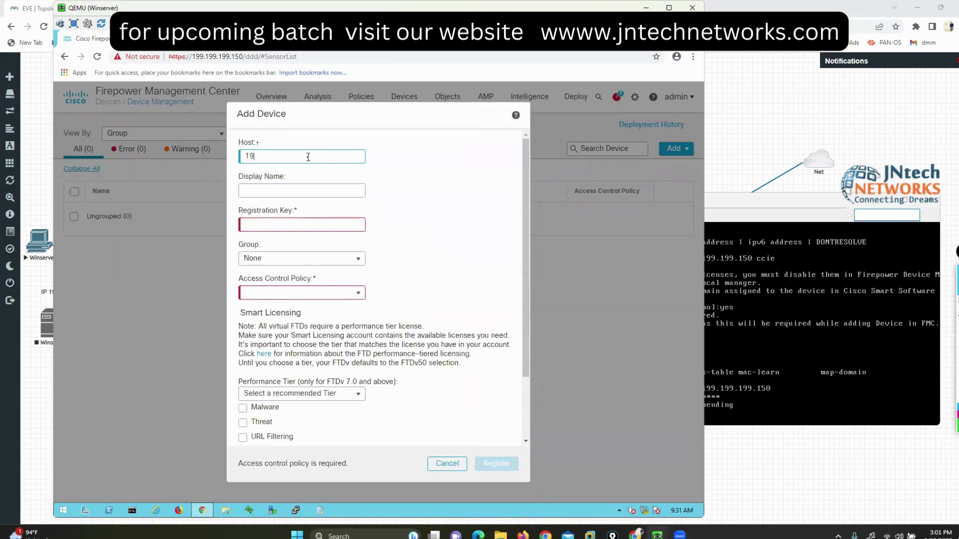
type("9.199.199.100")
Step: Run 'show network' on the FTD console to confirm management address 199.199.199.100
left_click(703, 303)
type("s")
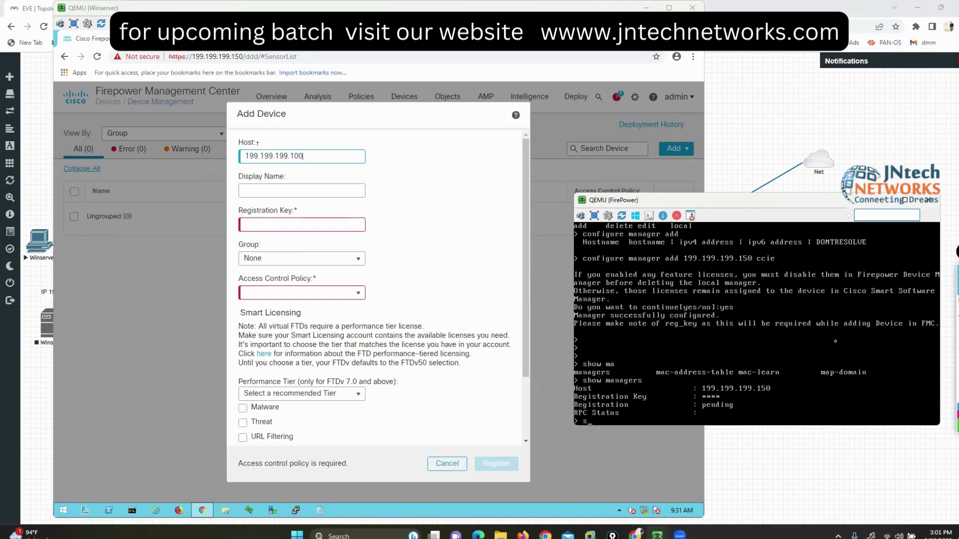
type("how network")
key("Return")
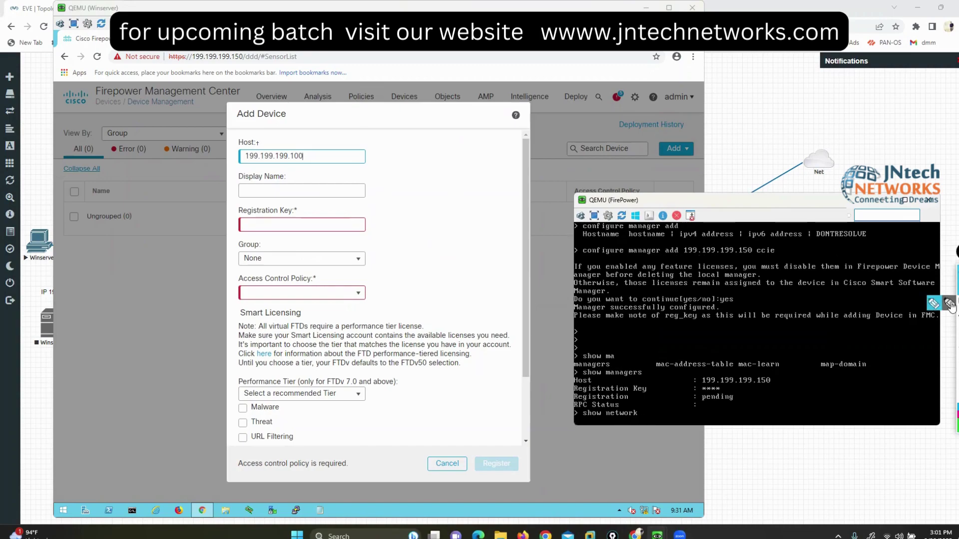
left_click_drag(772, 389, 777, 413)
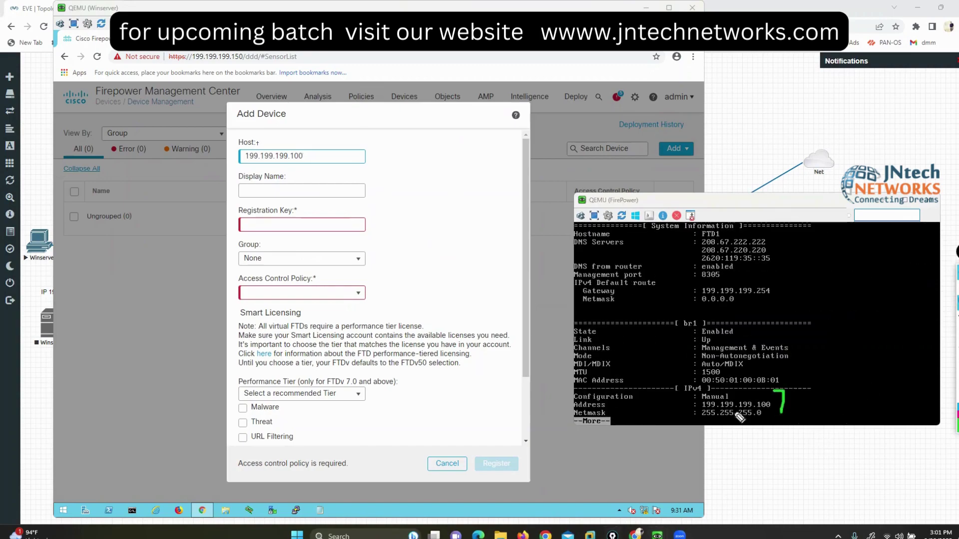
left_click_drag(701, 388, 694, 408)
Step: Replace the display name with FTD-1 and enter the registration key
left_click(291, 188)
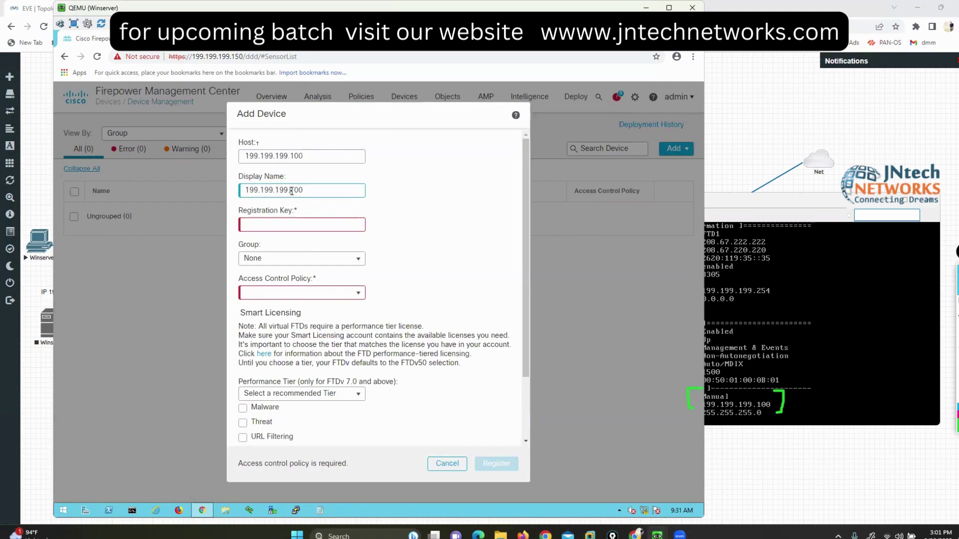
double_click(291, 190)
key("BackSpace")
type("FTD-1")
left_click(283, 226)
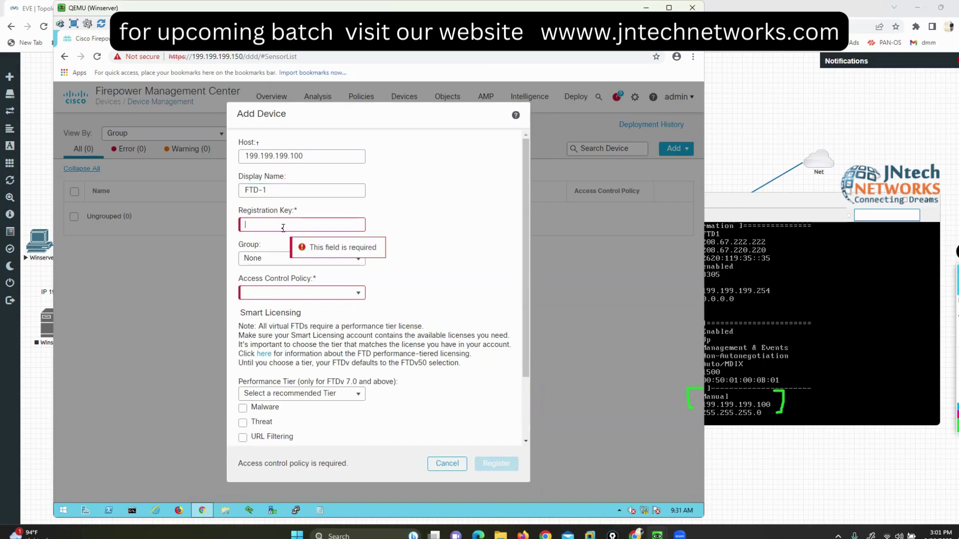
type("cisc")
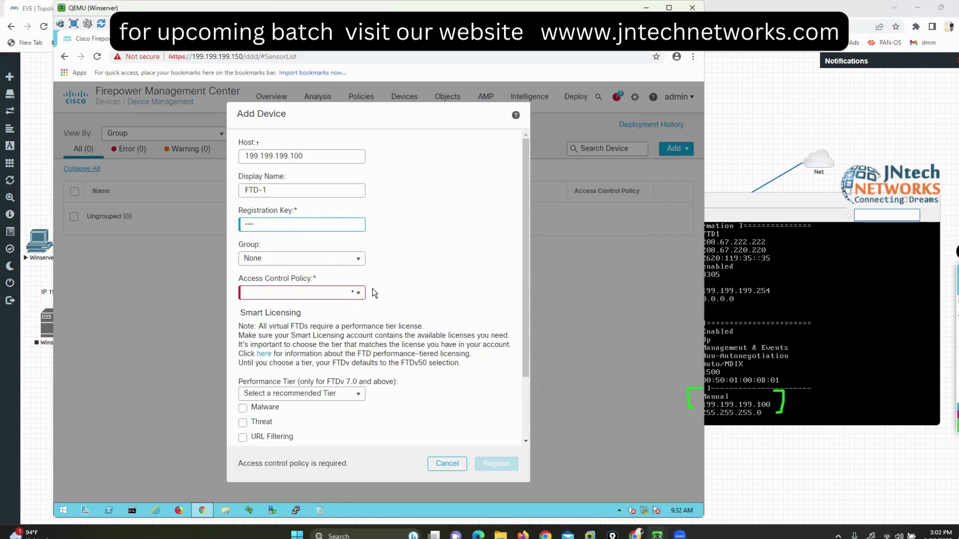
left_click(353, 294)
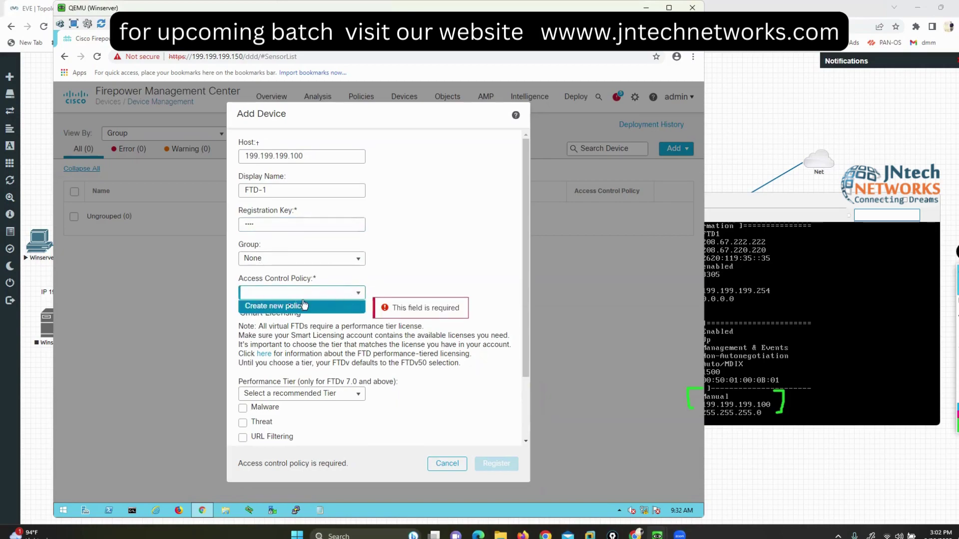
Step: Create and save access control policy 'ftd-pol' with default action Block all traffic
left_click(290, 307)
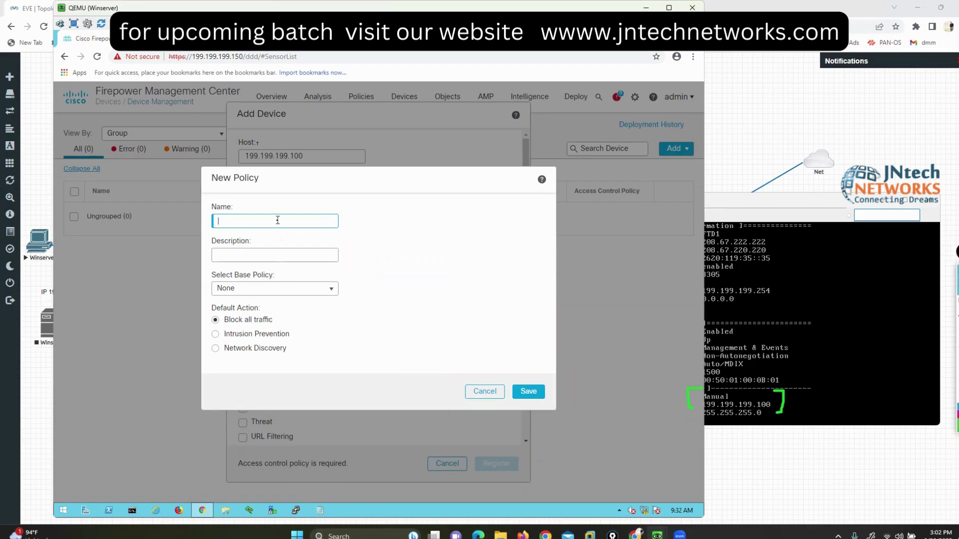
type("ftd-pol")
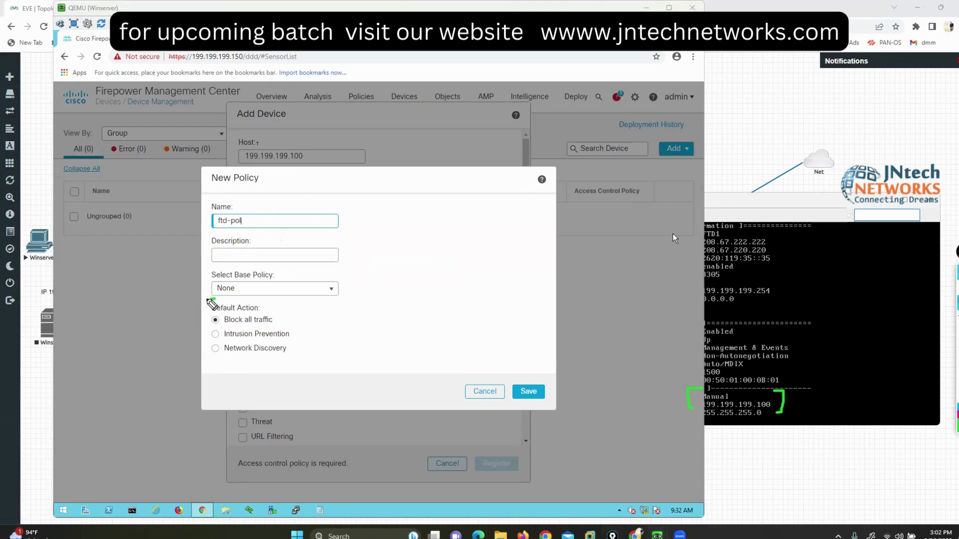
mouse_move(216, 299)
left_mouse_down()
mouse_move(200, 325)
mouse_move(296, 330)
mouse_move(254, 300)
mouse_move(213, 299)
left_mouse_up()
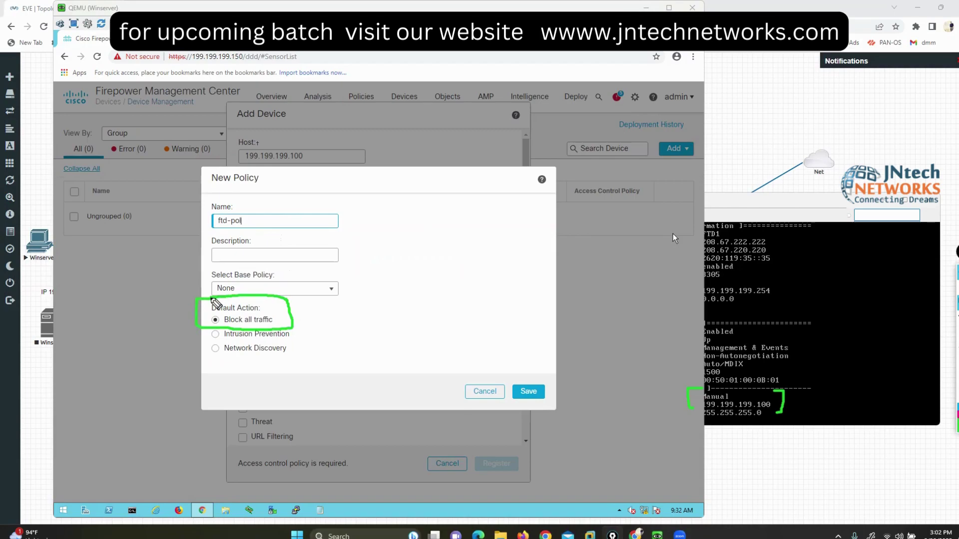
left_click_drag(283, 313, 324, 296)
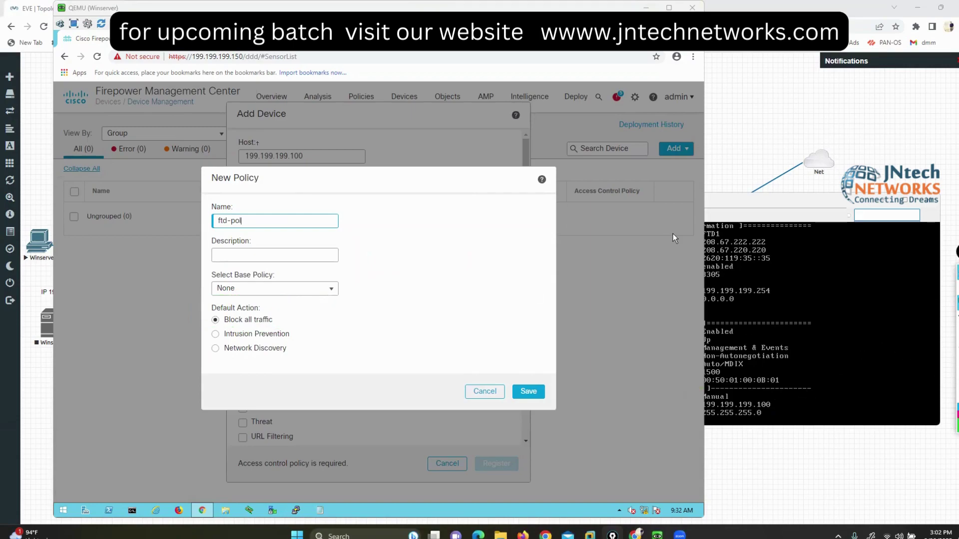
key("Escape")
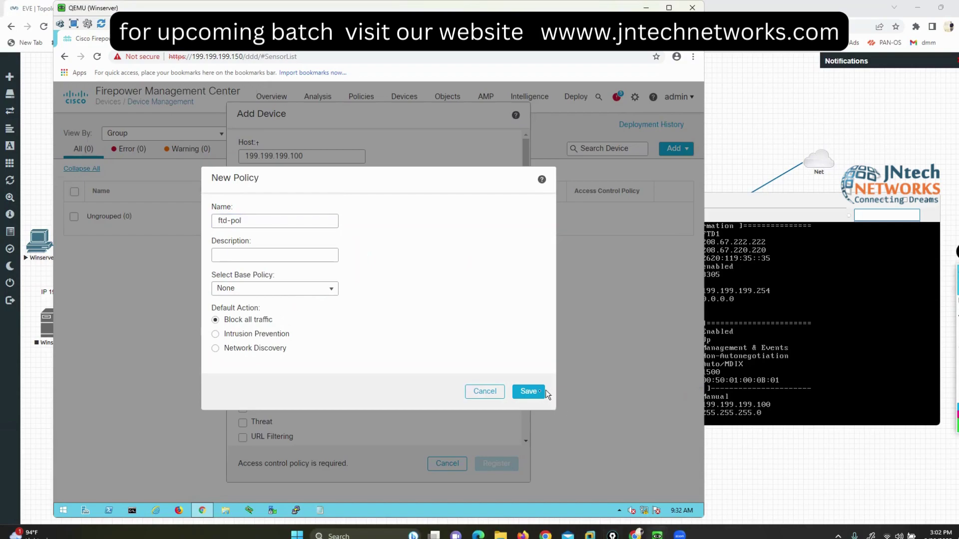
left_click(531, 391)
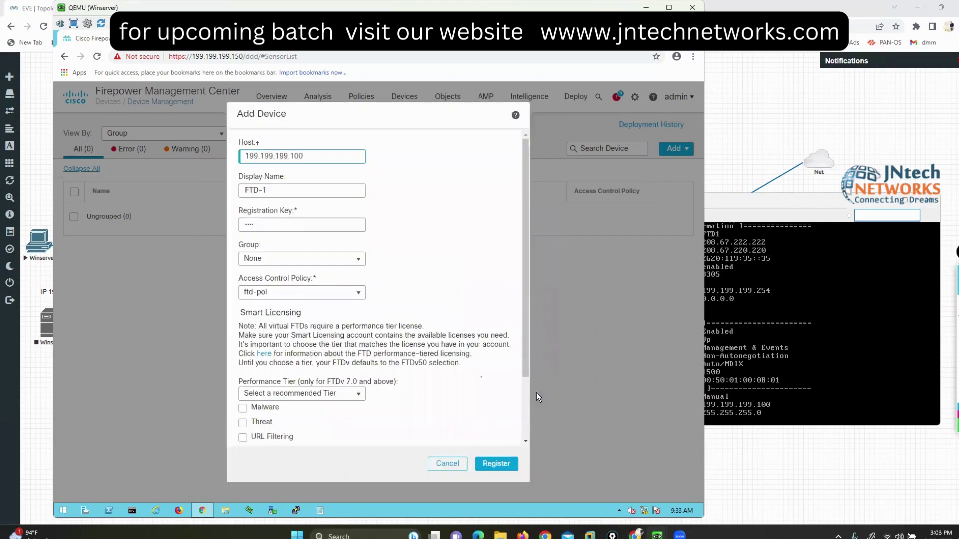
Step: Scroll the Add Device form down to licensing and open the Performance Tier dropdown
scroll(460, 377, "down", 3)
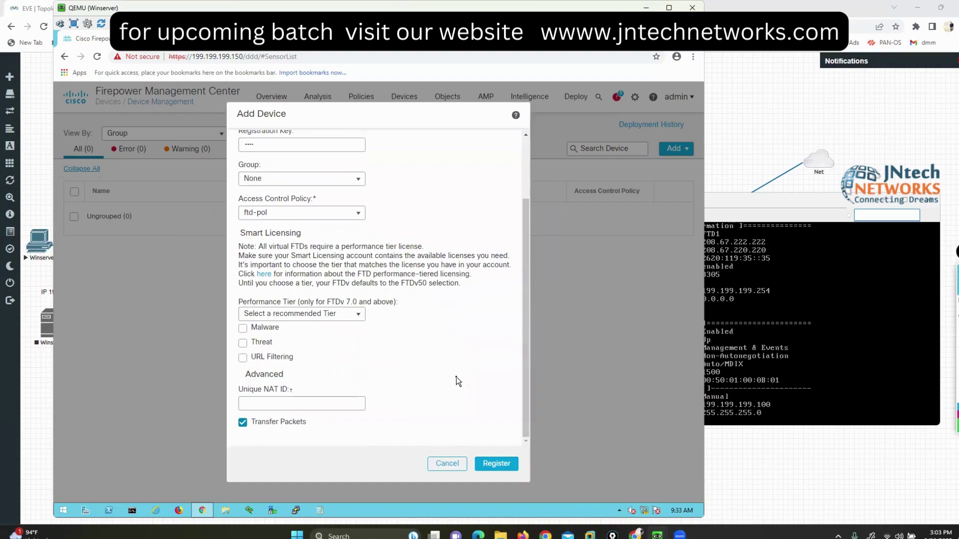
left_click(939, 310)
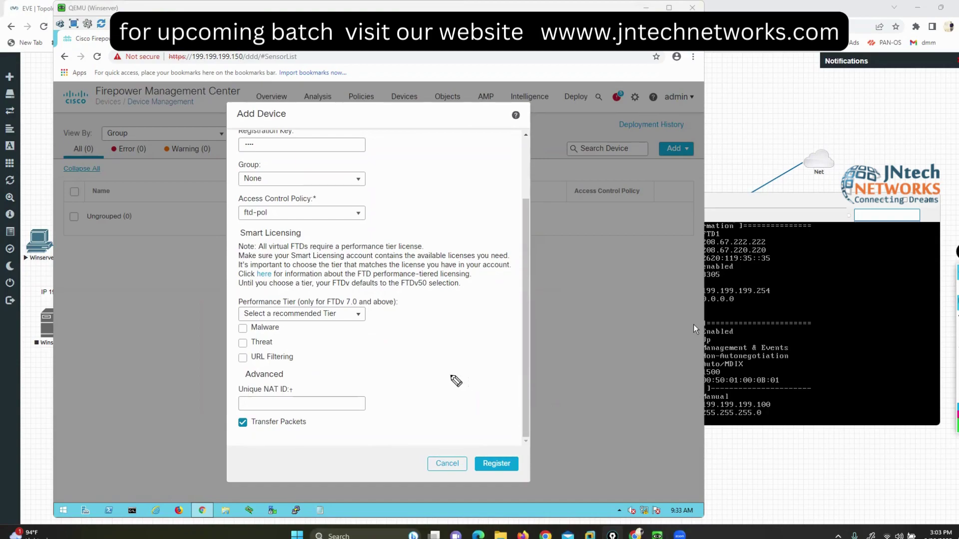
mouse_move(212, 322)
left_mouse_down()
mouse_move(234, 323)
mouse_move(225, 339)
mouse_move(240, 354)
mouse_move(255, 348)
left_mouse_up()
left_click(332, 315)
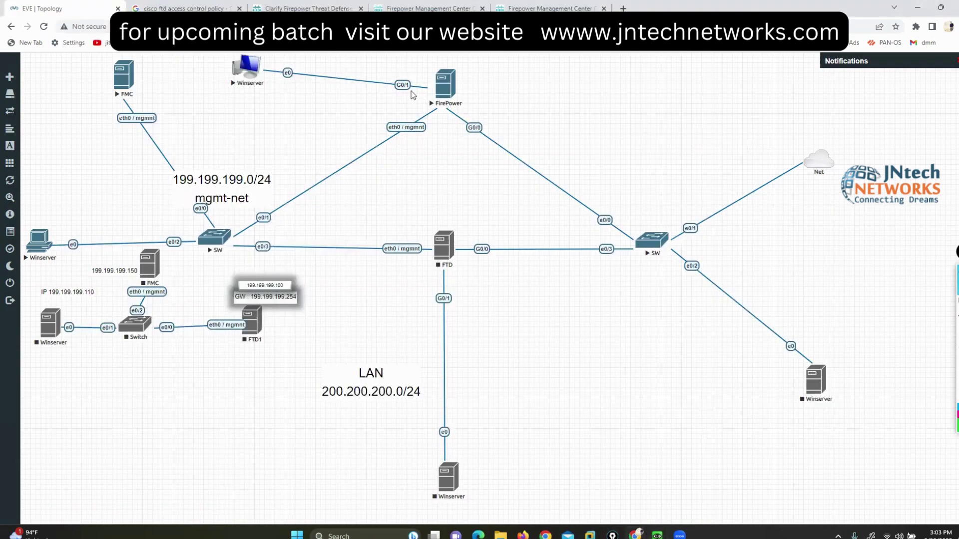
right_click(453, 239)
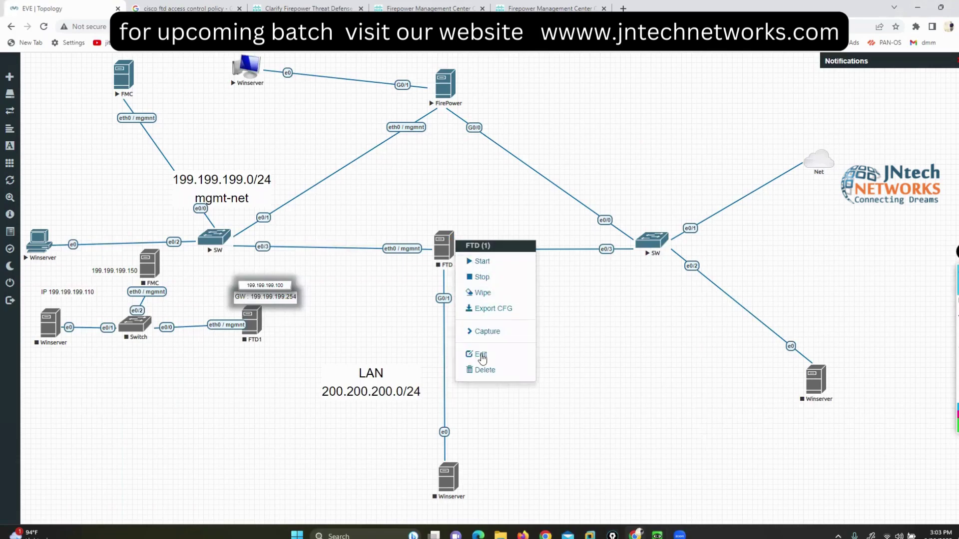
left_click(481, 356)
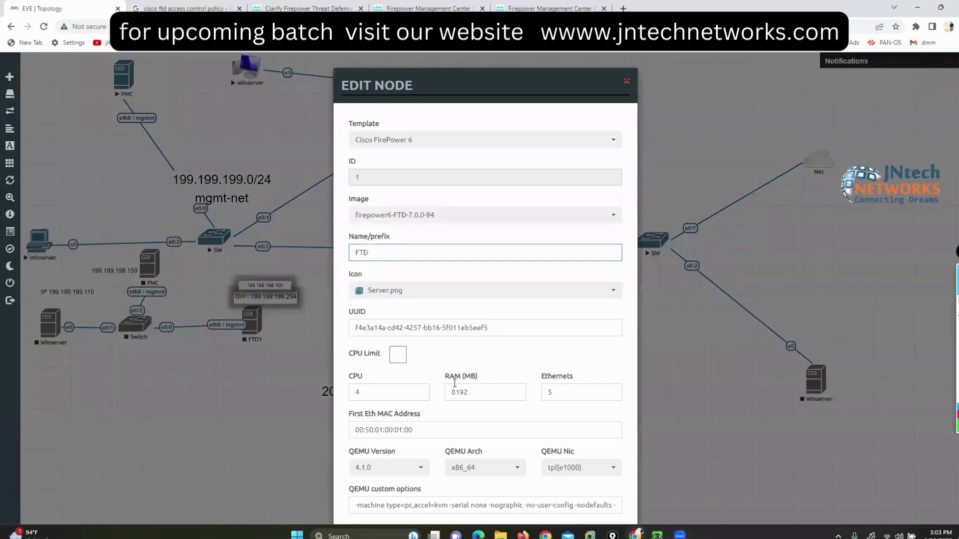
scroll(454, 383, "down", 1)
scroll(477, 358, "up", 1)
scroll(478, 358, "down", 4)
left_click(466, 493)
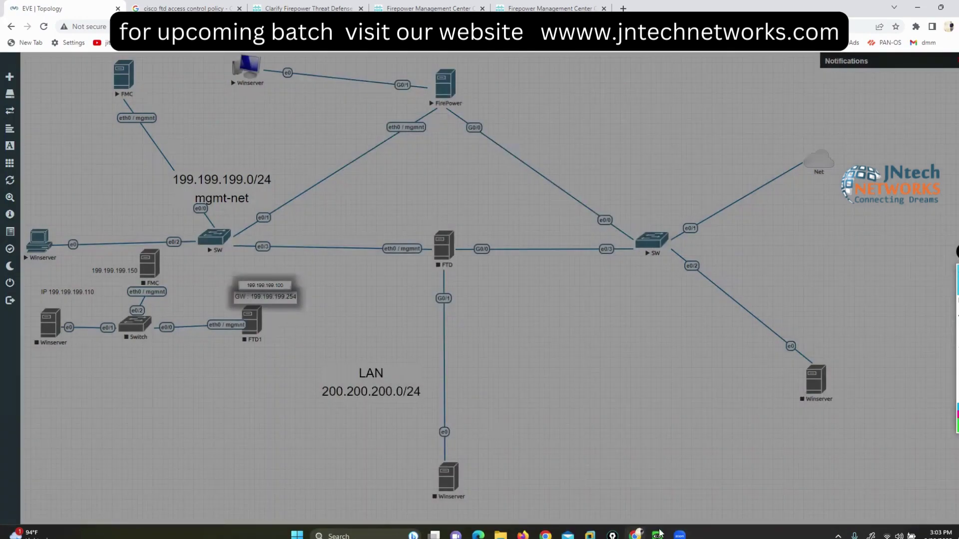
Step: Register FTD-1 at FTDv5 tier with Malware, Threat and URL Filtering licences enabled
mouse_move(657, 535)
left_click(657, 486)
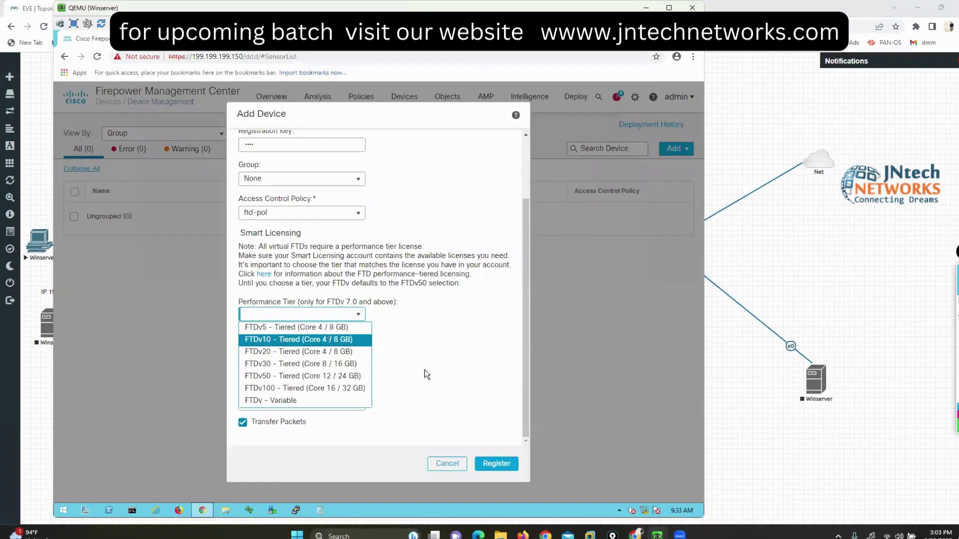
left_click(295, 327)
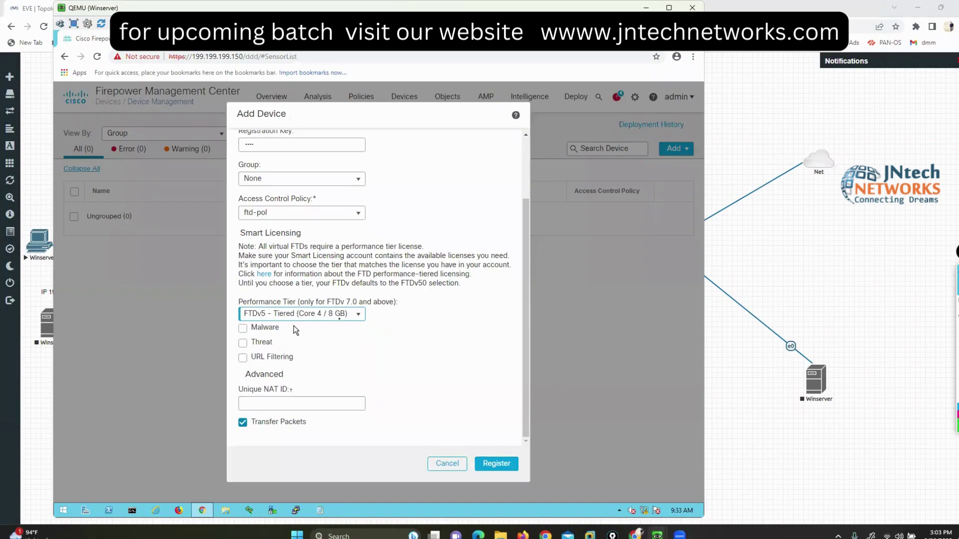
left_click(242, 328)
left_click(243, 344)
left_click(243, 358)
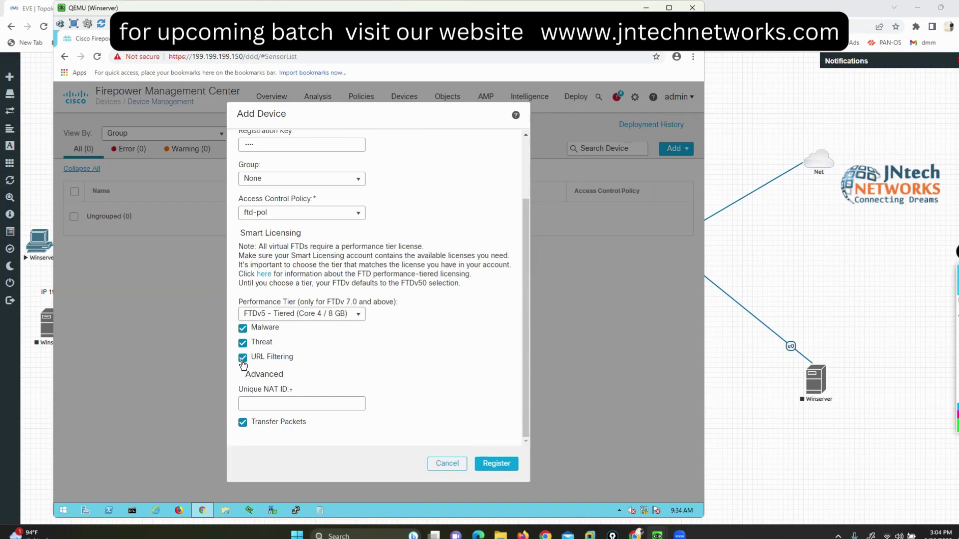
left_click(498, 465)
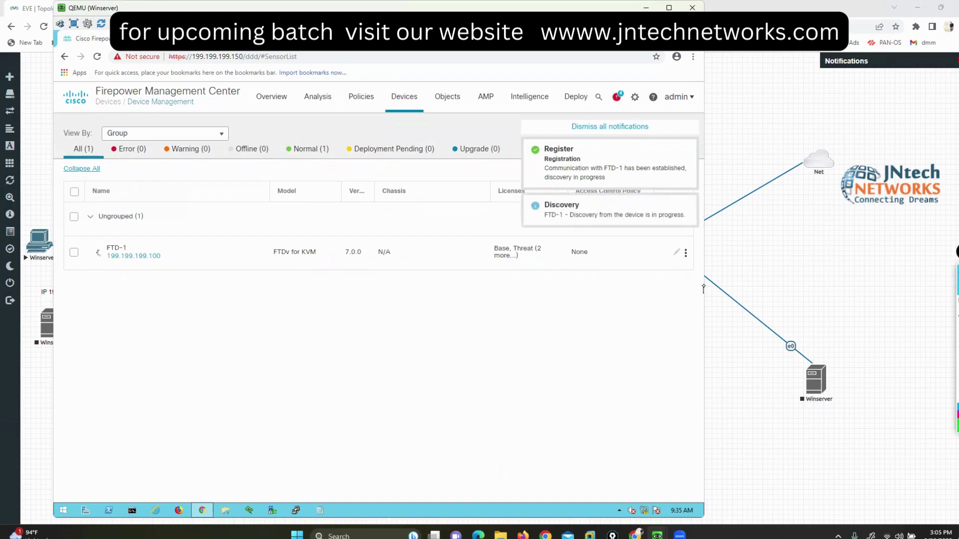
left_click(612, 99)
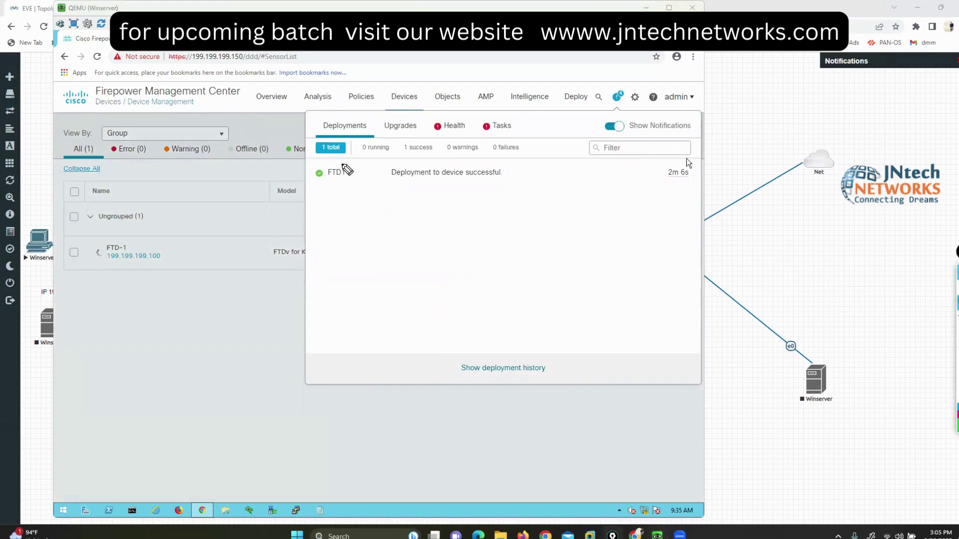
mouse_move(341, 161)
left_mouse_down()
mouse_move(305, 173)
mouse_move(366, 164)
mouse_move(343, 158)
mouse_move(390, 183)
left_mouse_up()
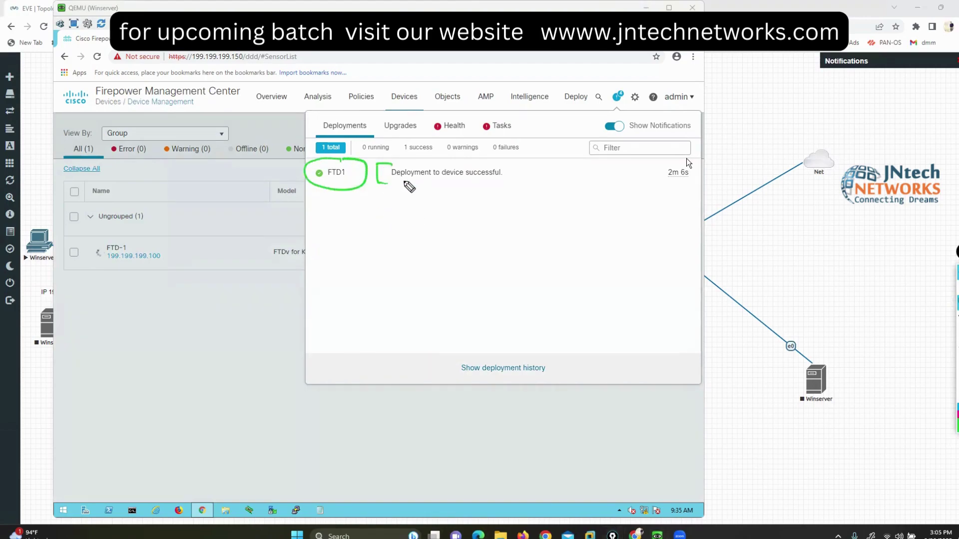
left_click_drag(500, 164, 508, 181)
mouse_move(682, 148)
left_mouse_down()
mouse_move(696, 195)
mouse_move(693, 156)
left_mouse_up()
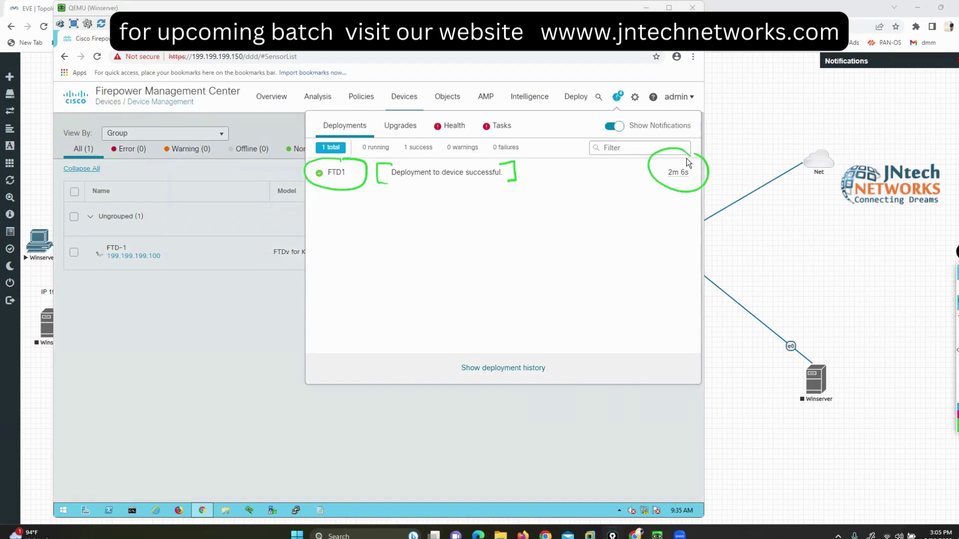
key("Escape")
left_click(540, 448)
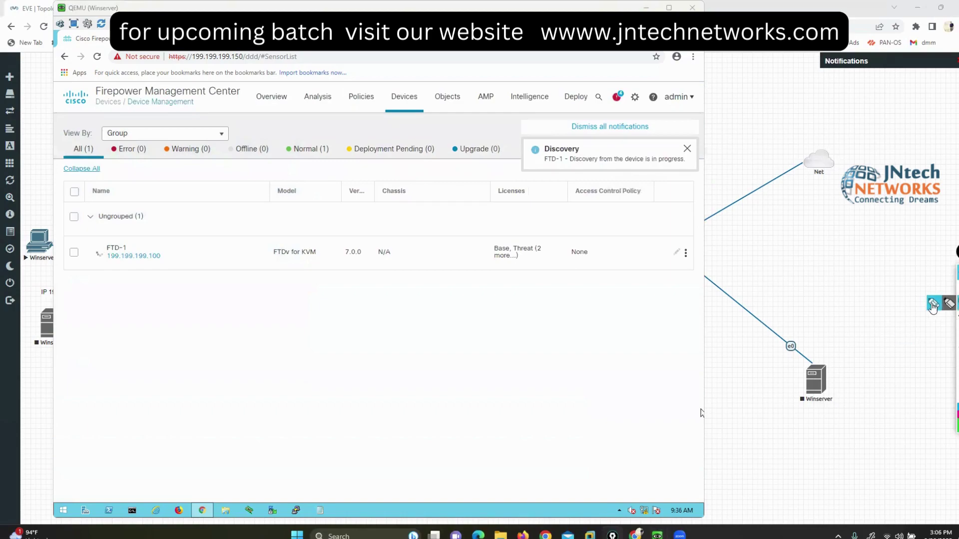
mouse_move(130, 235)
left_mouse_down()
mouse_move(79, 255)
mouse_move(165, 280)
mouse_move(171, 233)
mouse_move(140, 233)
left_mouse_up()
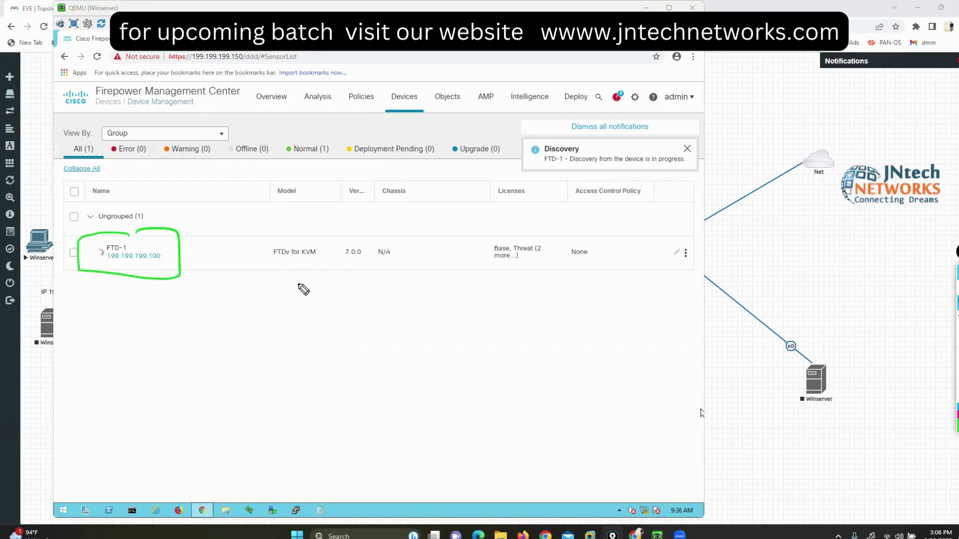
left_click_drag(291, 294, 293, 263)
left_click_drag(288, 268, 302, 270)
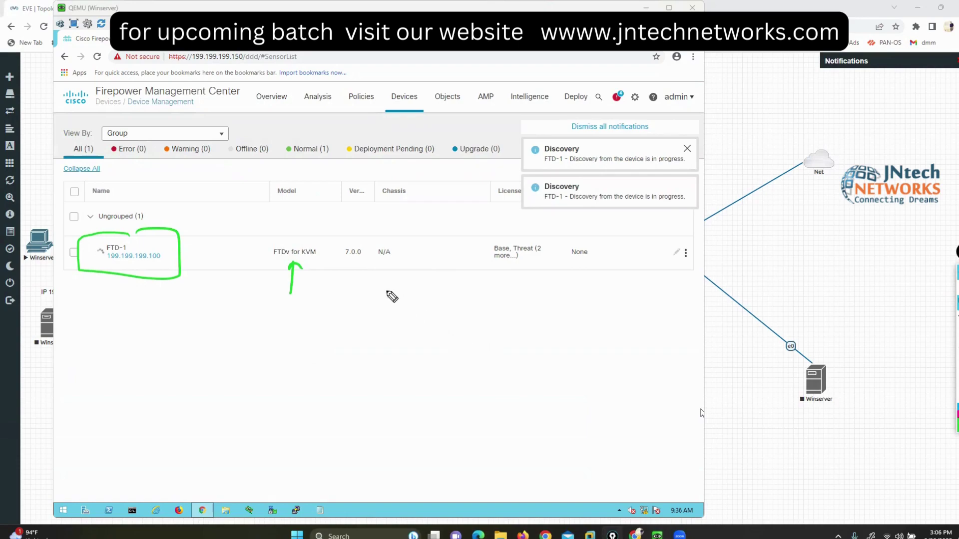
mouse_move(358, 244)
left_mouse_down()
mouse_move(336, 254)
mouse_move(370, 270)
mouse_move(368, 242)
mouse_move(351, 238)
left_mouse_up()
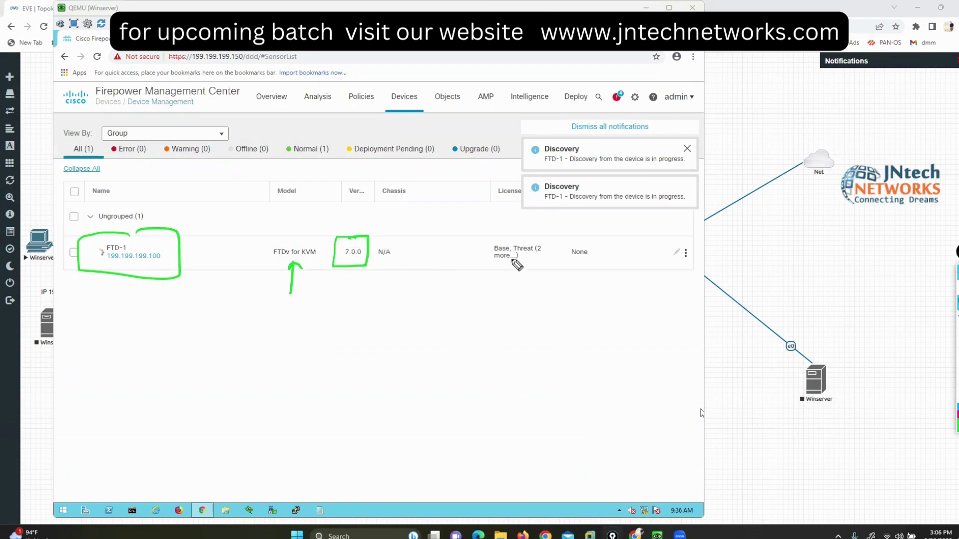
mouse_move(518, 240)
left_mouse_down()
mouse_move(529, 279)
mouse_move(545, 245)
left_mouse_up()
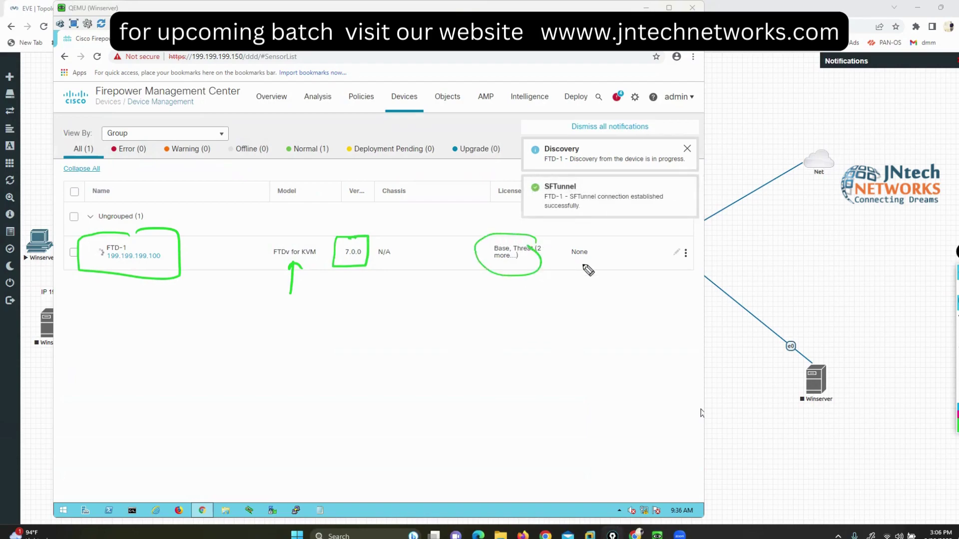
left_click(947, 302)
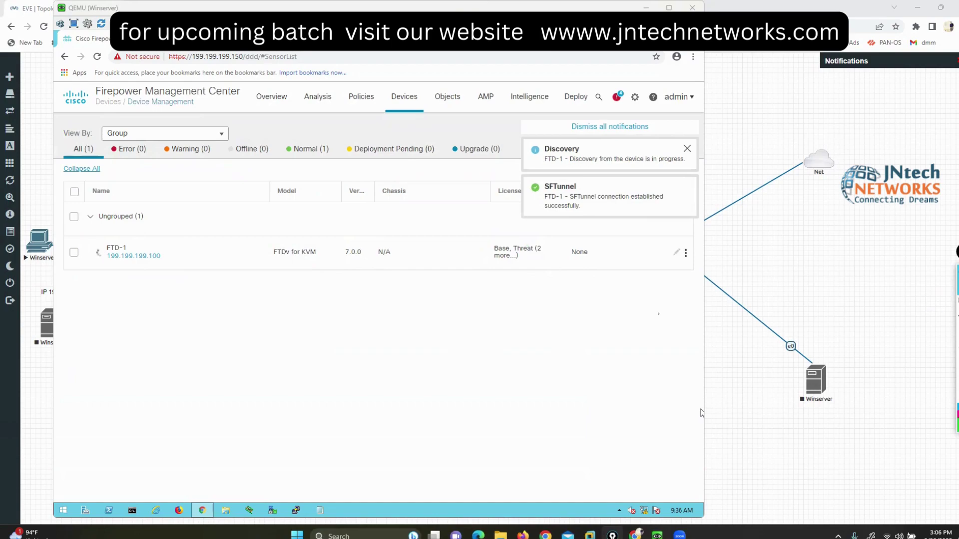
mouse_move(612, 535)
mouse_move(657, 535)
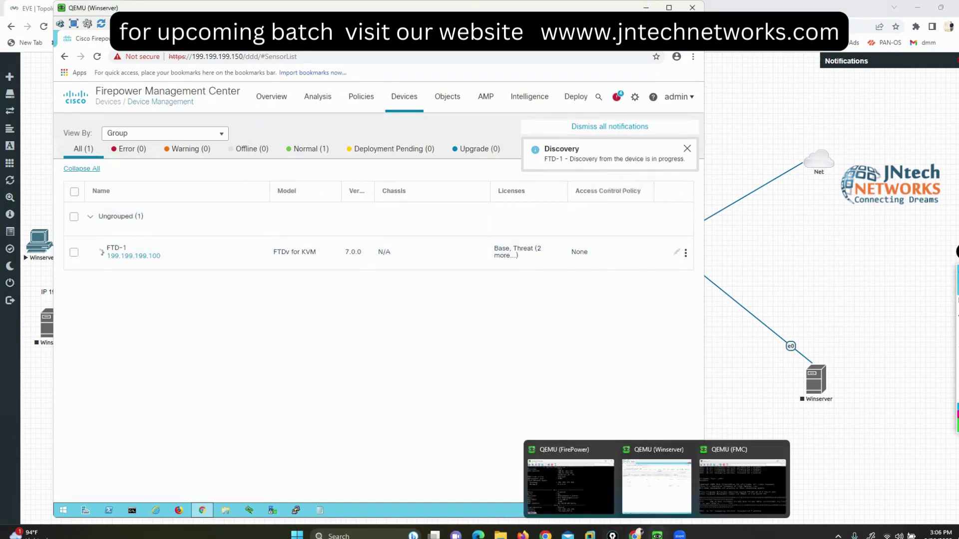
Step: Run 'show managers' on the FTD and check FTD-1's registration status in FMC
left_click(592, 484)
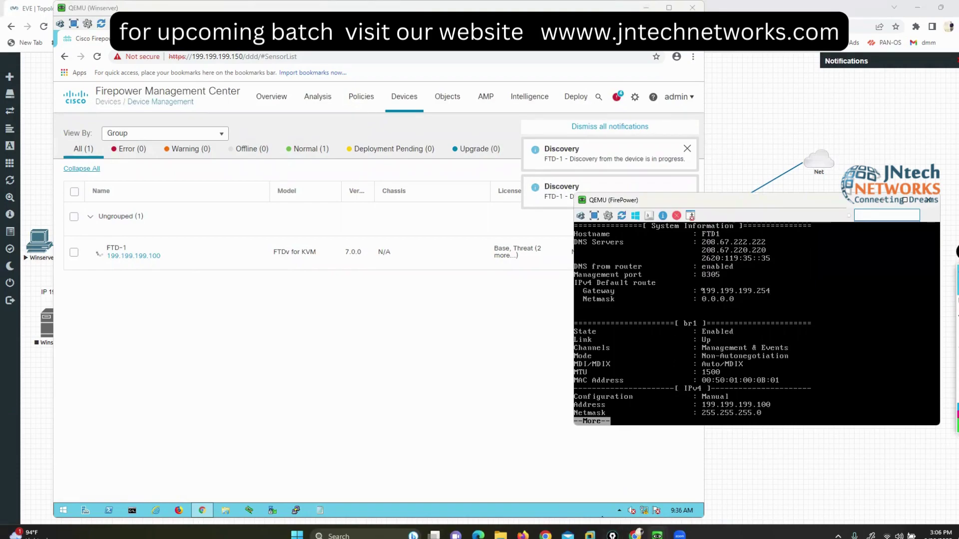
key("q")
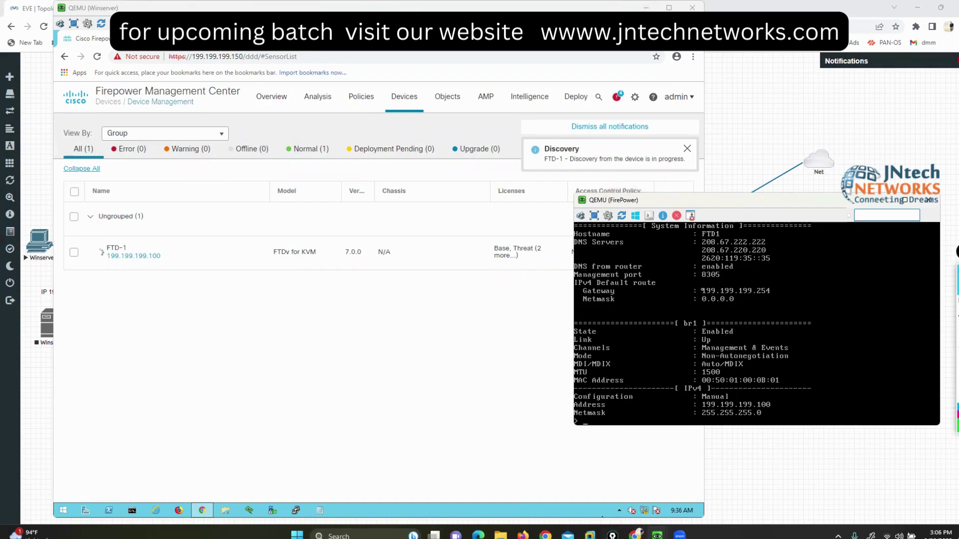
key("Return")
key("Return")
key("Return")
type("show")
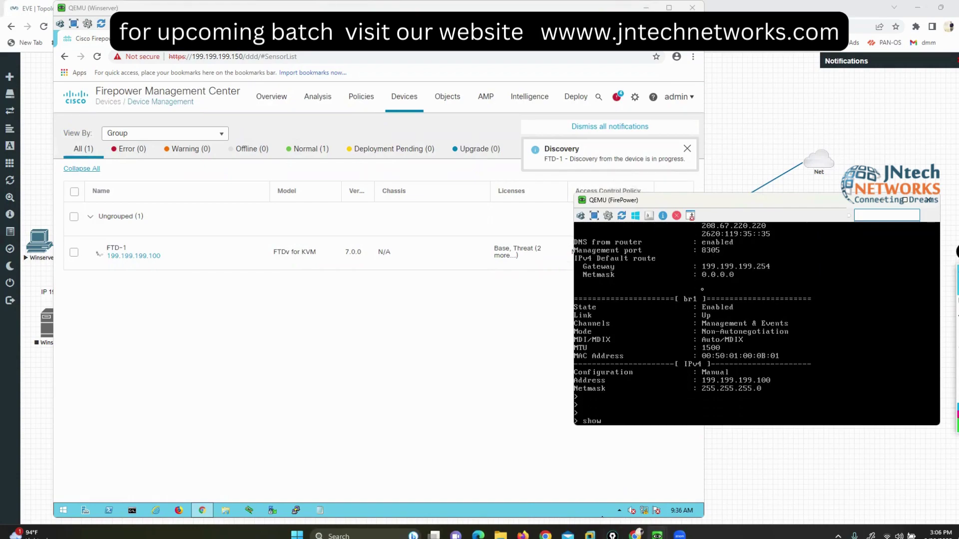
type(" ma")
key("Tab")
type("nagers")
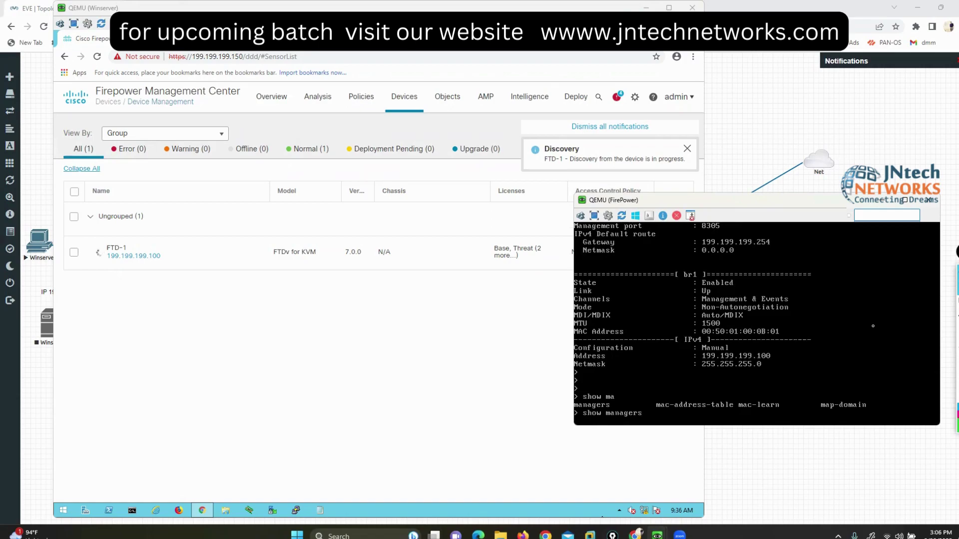
left_click(933, 302)
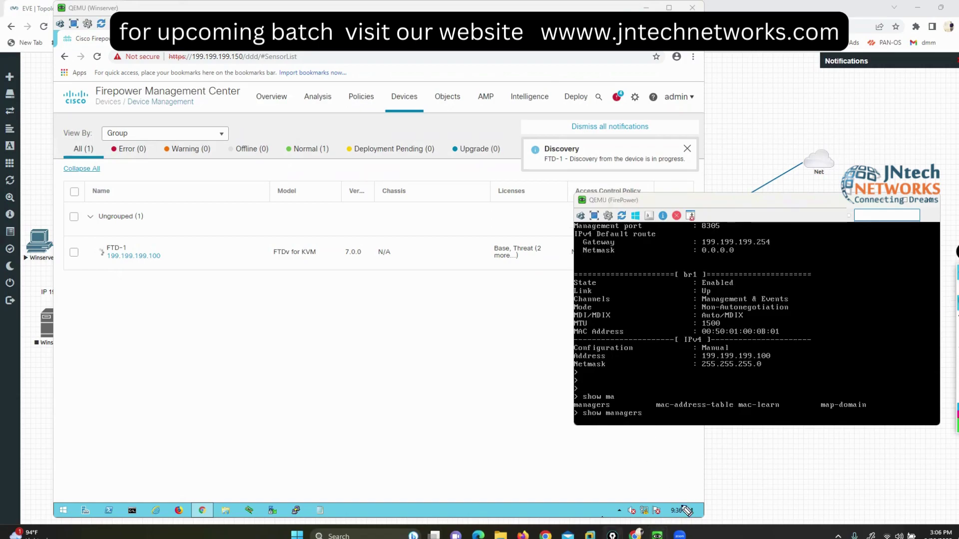
key("Return")
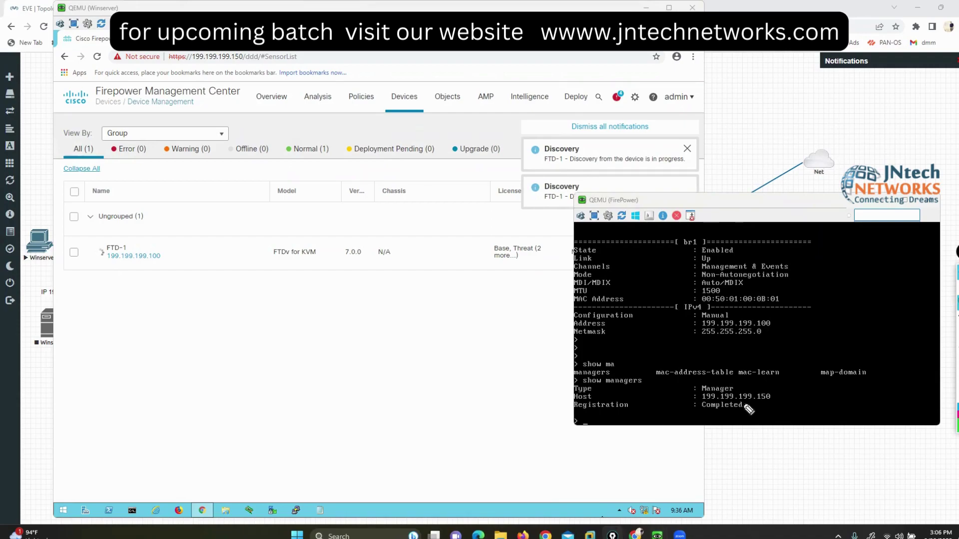
left_click_drag(744, 399, 745, 420)
left_click_drag(687, 400, 691, 417)
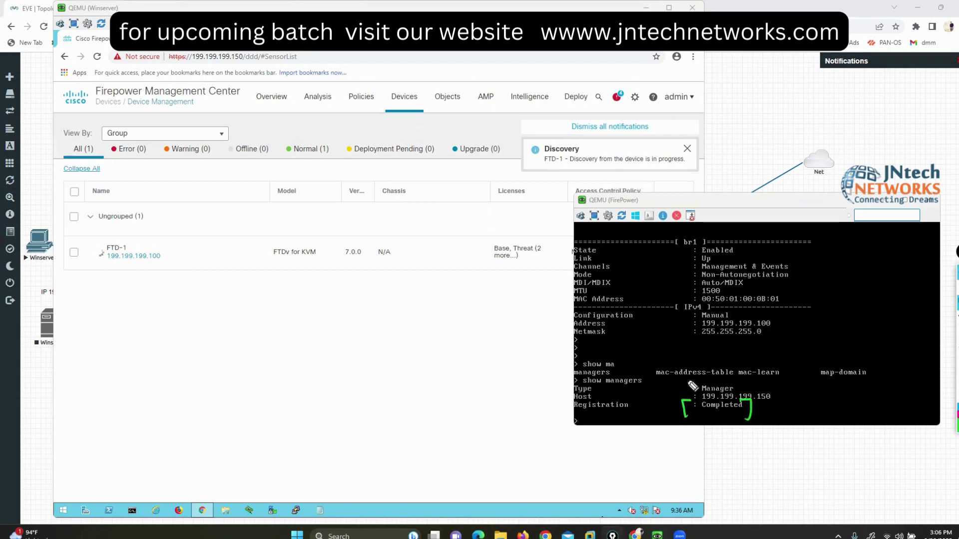
key("e")
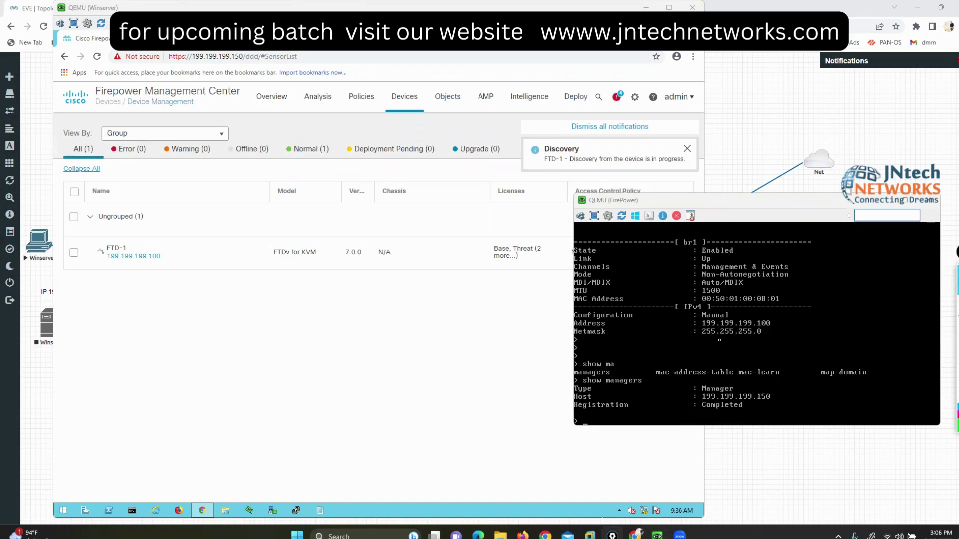
left_click(573, 251)
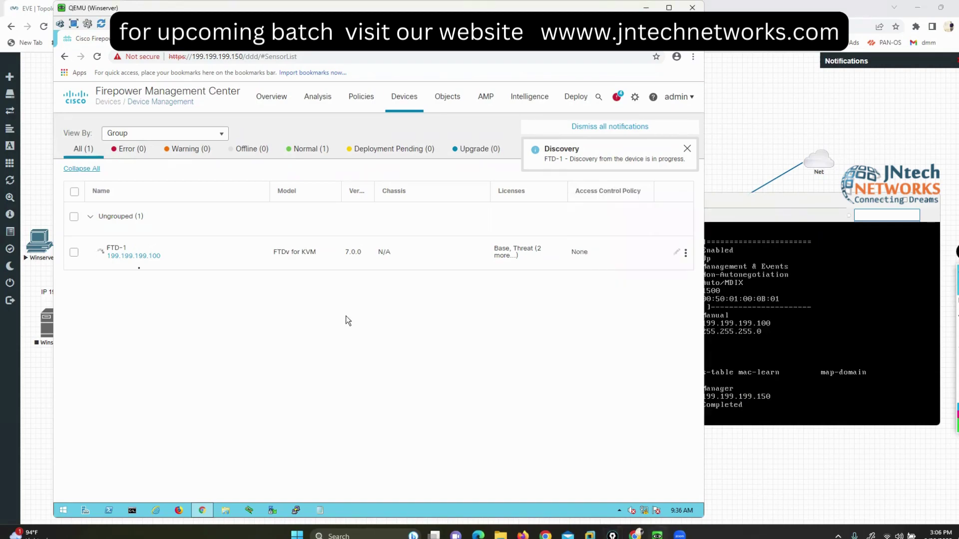
left_click(99, 253)
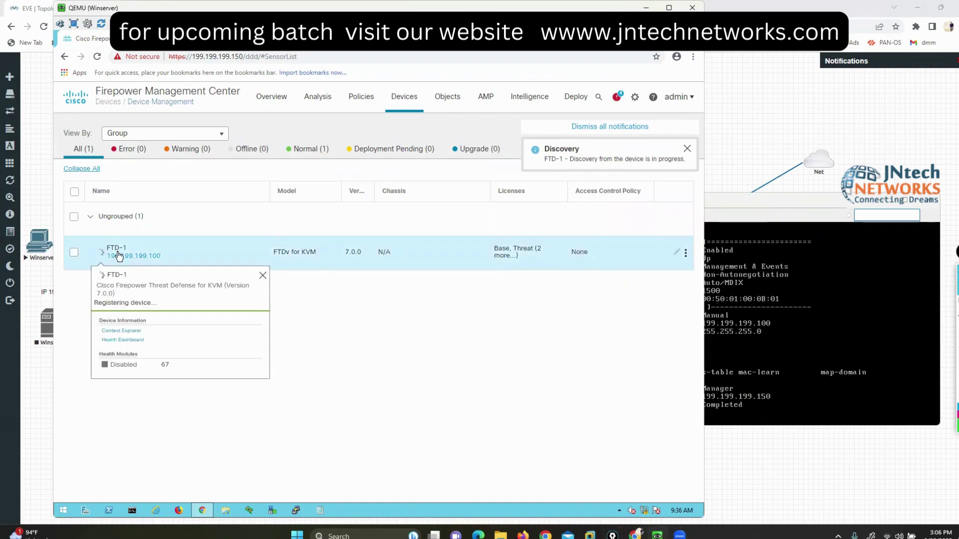
left_click(623, 288)
Step: Run 'show interface ip brief' on the FTD console to list interface addresses and status
key("alt+Tab")
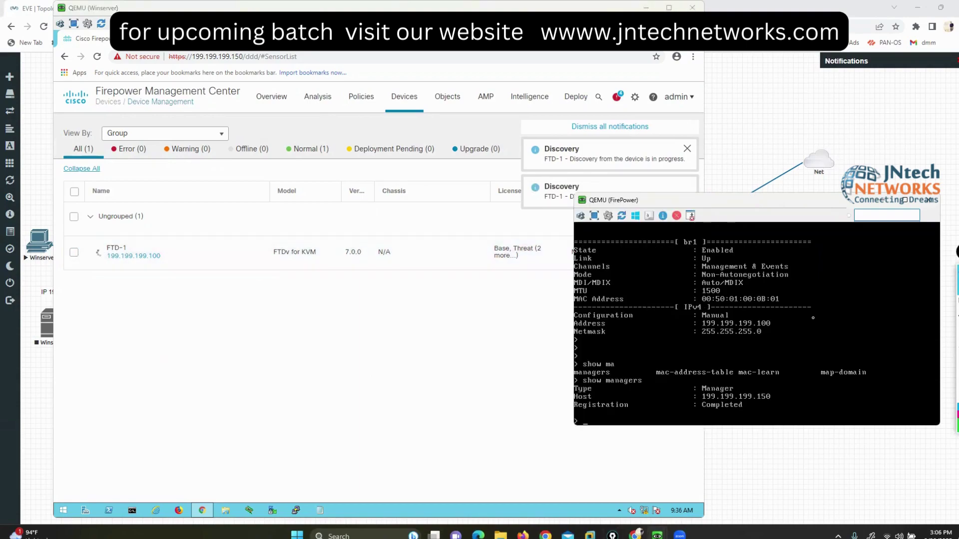
type("show int")
key("Tab")
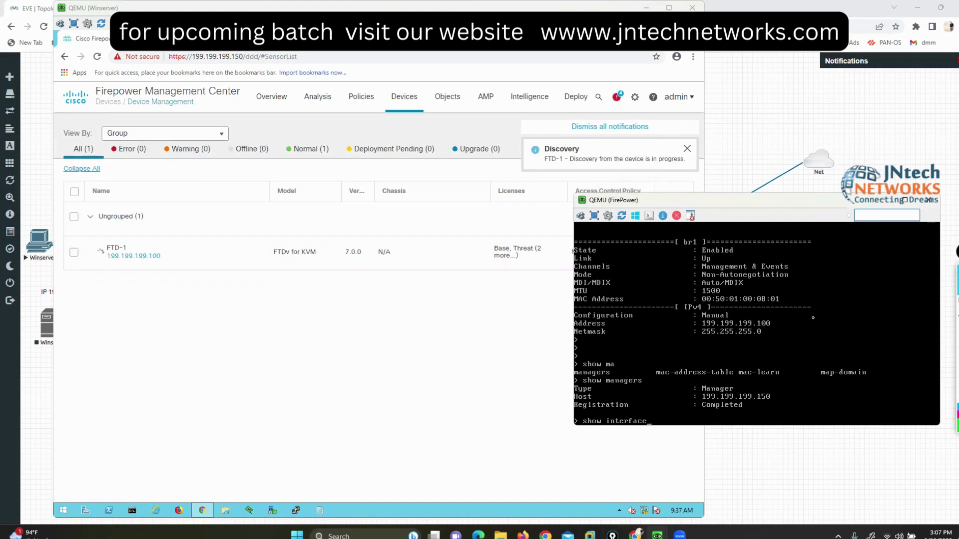
key("Tab")
type("ip brief")
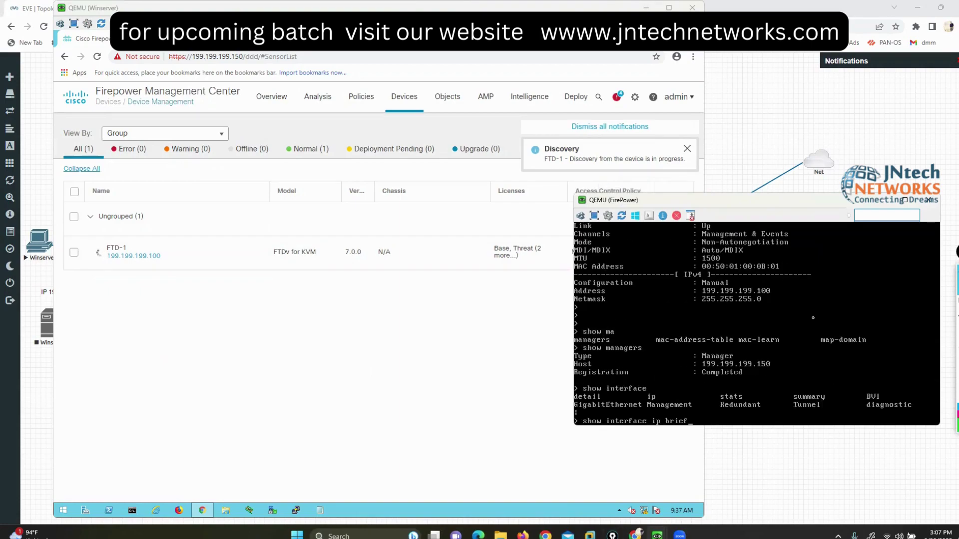
key("Return")
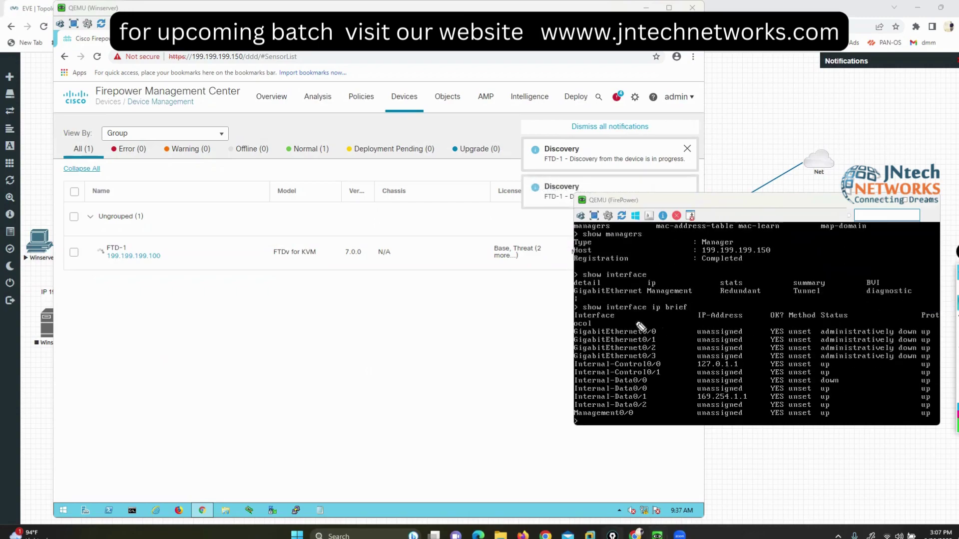
mouse_move(666, 321)
left_mouse_down()
mouse_move(563, 323)
mouse_move(587, 360)
mouse_move(939, 352)
mouse_move(864, 306)
mouse_move(658, 319)
left_mouse_up()
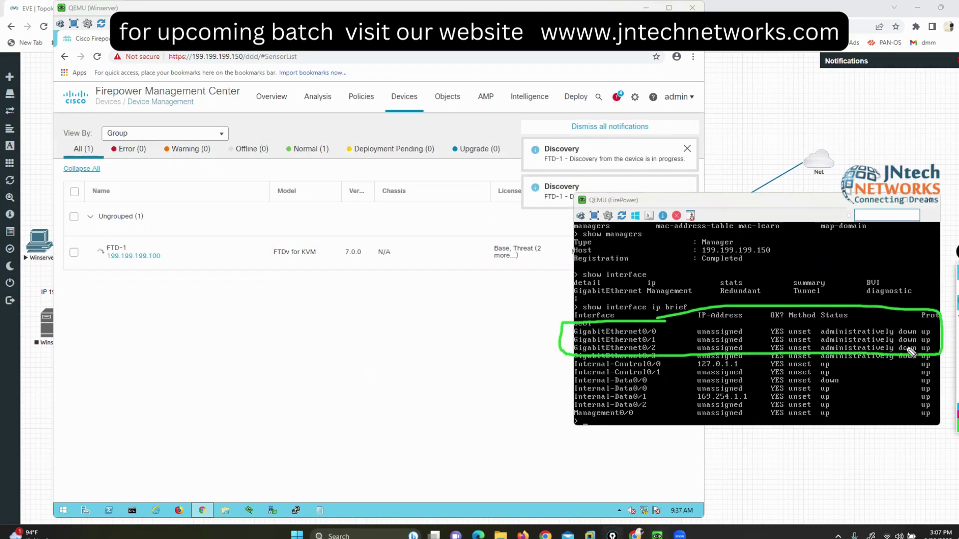
key("Escape")
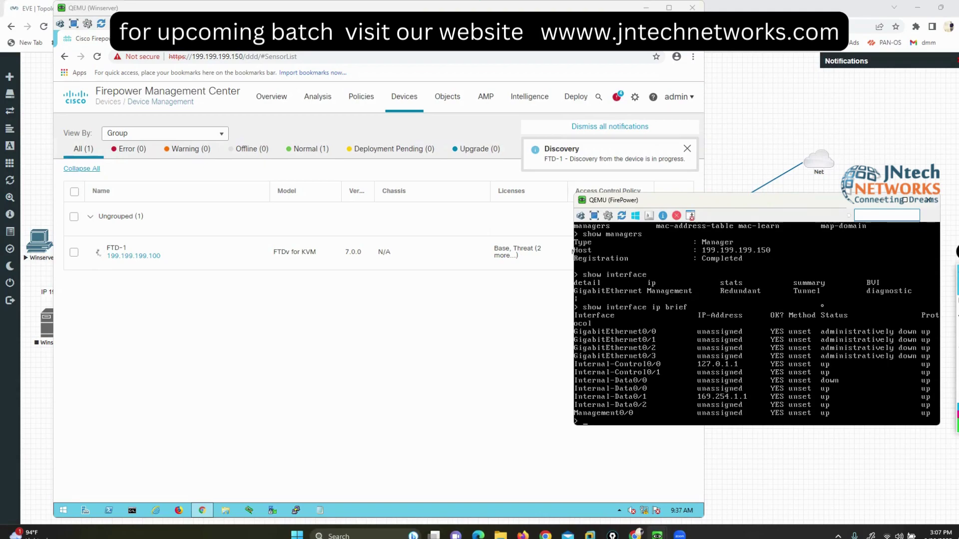
Step: Wait on the FMC device list until FTD-1 appears with access control policy None
left_click(363, 416)
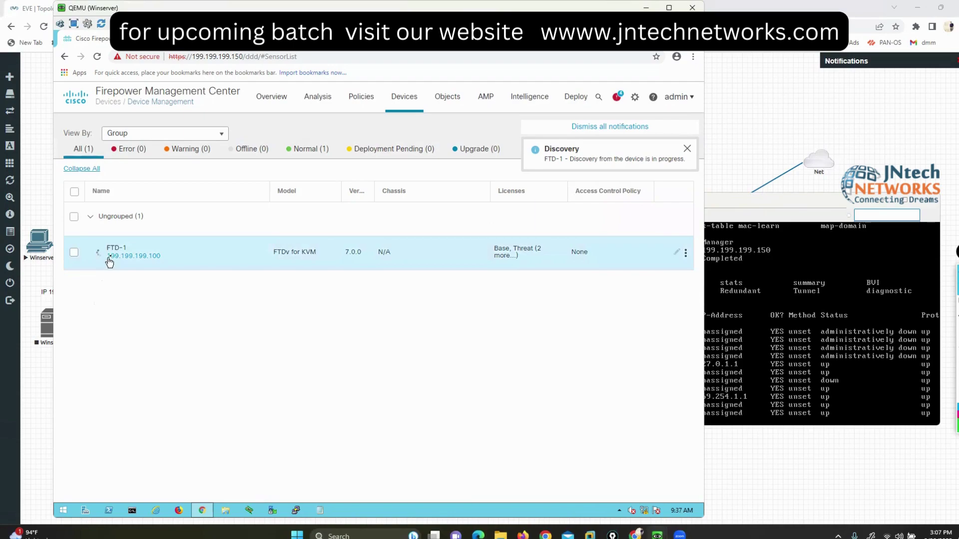
mouse_move(111, 257)
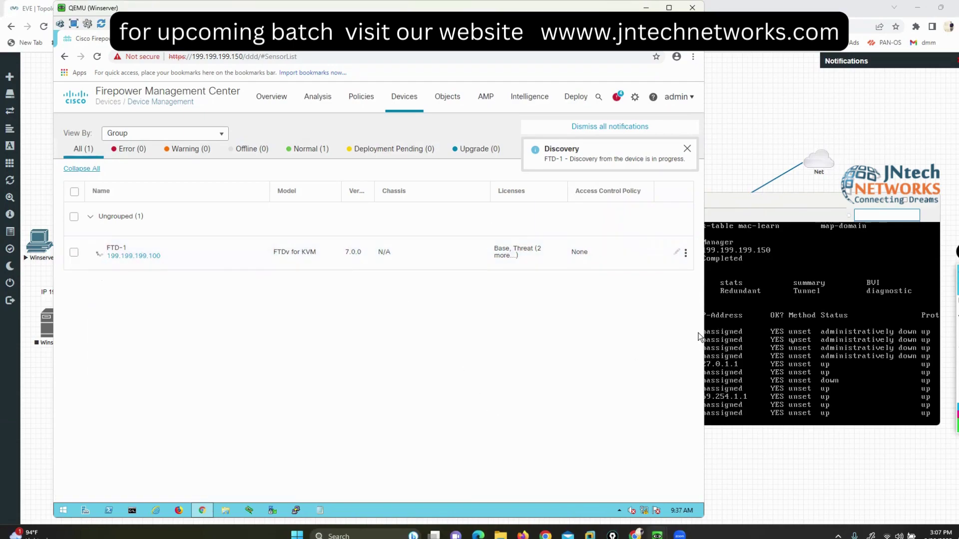
left_click(793, 342)
key("XF86AudioRaiseVolume")
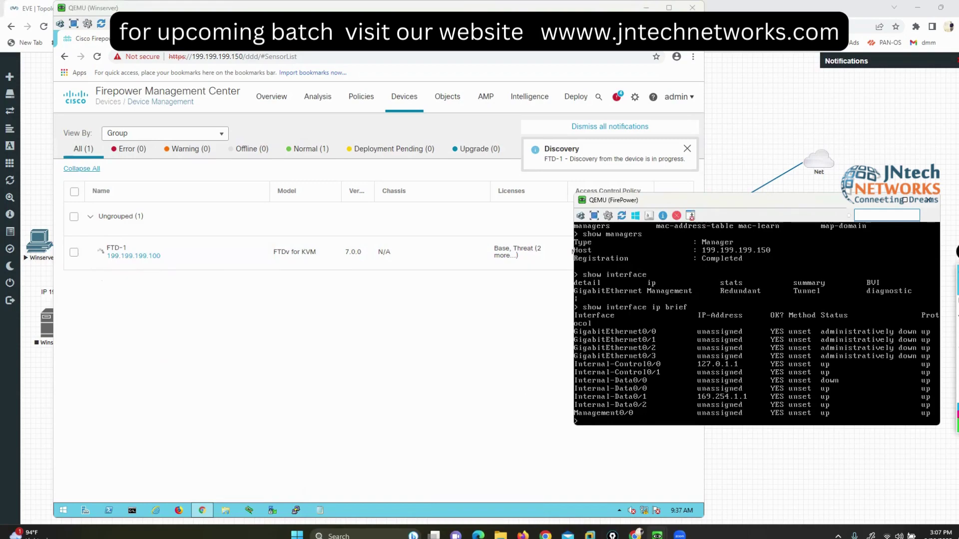
mouse_move(812, 323)
left_mouse_down()
mouse_move(831, 354)
mouse_move(932, 343)
mouse_move(789, 328)
left_mouse_up()
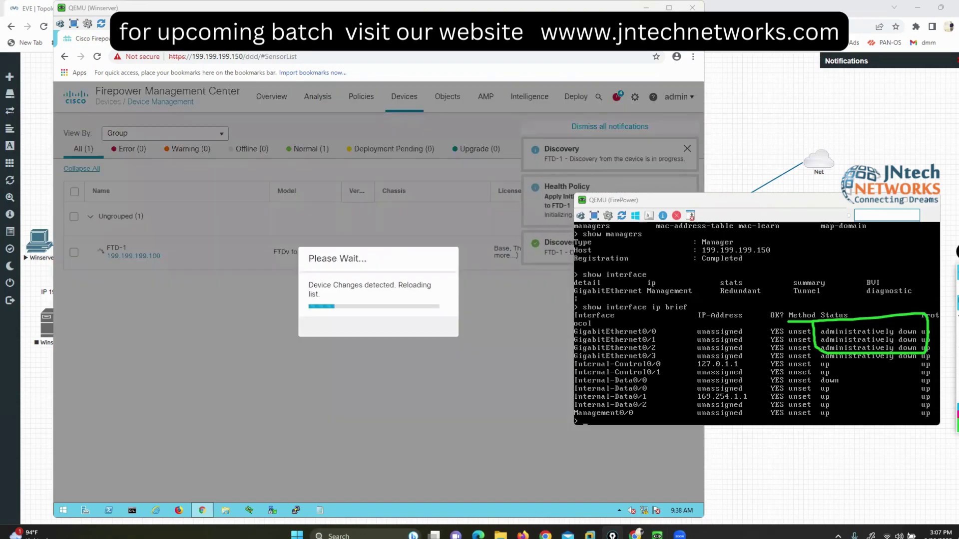
key("e")
mouse_move(891, 296)
left_mouse_down()
mouse_move(618, 298)
mouse_move(523, 342)
mouse_move(847, 375)
mouse_move(957, 372)
left_mouse_up()
left_click_drag(957, 299, 852, 301)
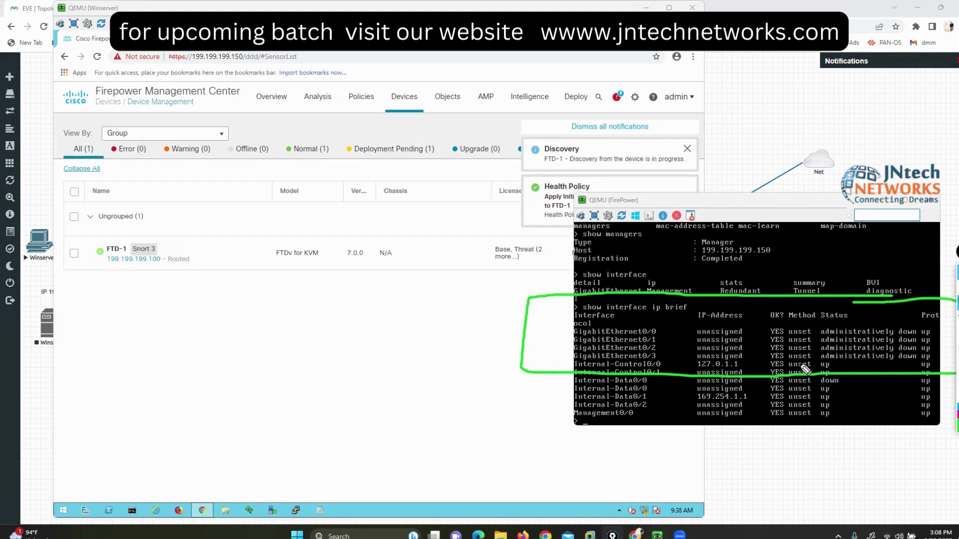
left_click_drag(853, 322, 875, 320)
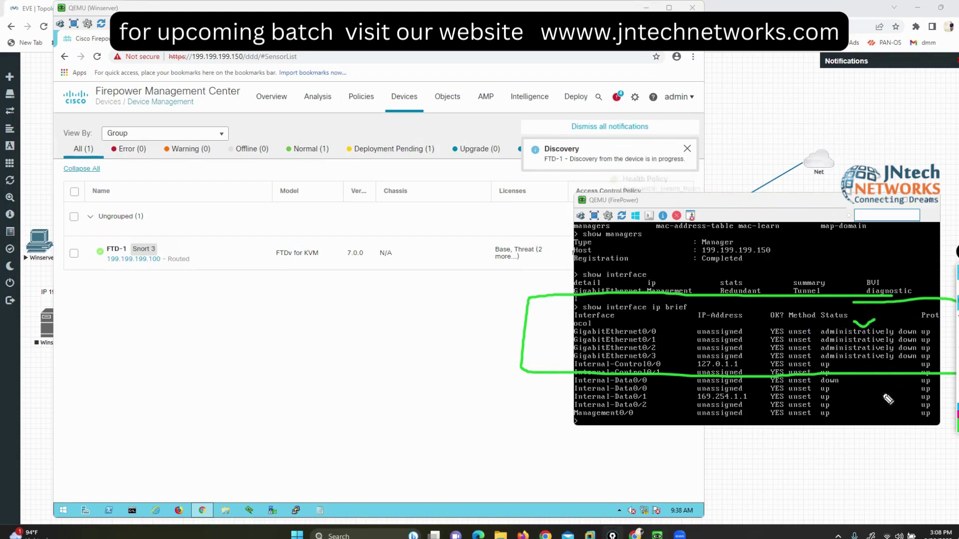
left_click(938, 333)
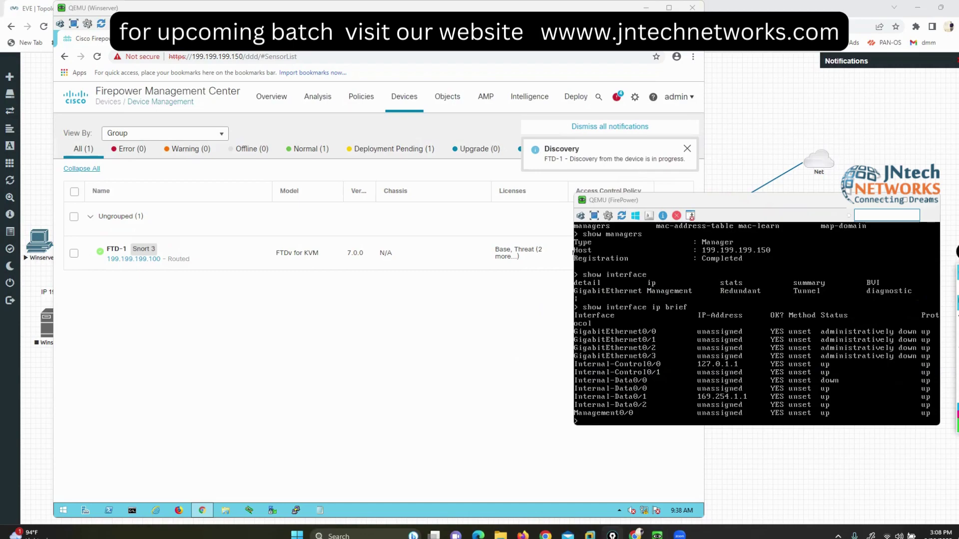
left_click(208, 329)
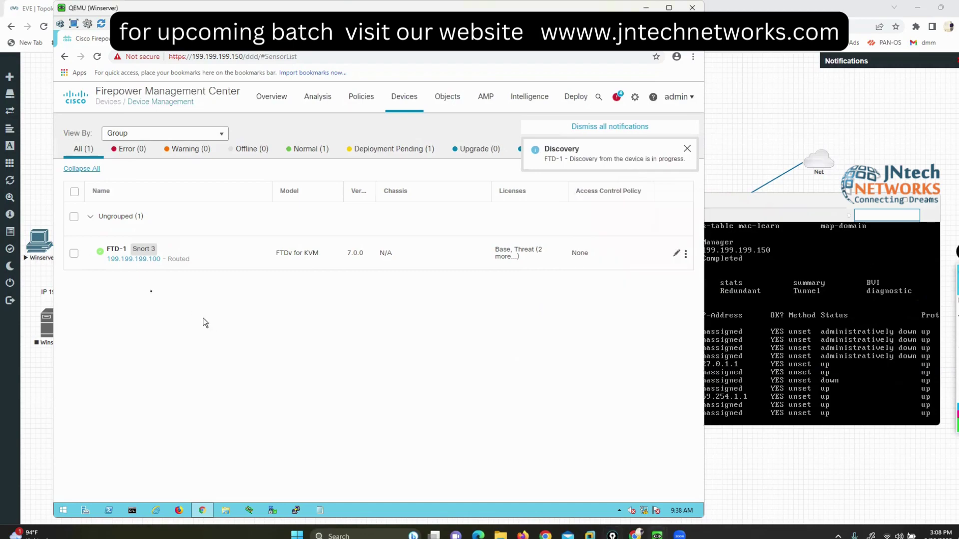
mouse_move(118, 256)
Step: Open FTD-1's Interfaces tab and annotate the interface list
left_click(114, 253)
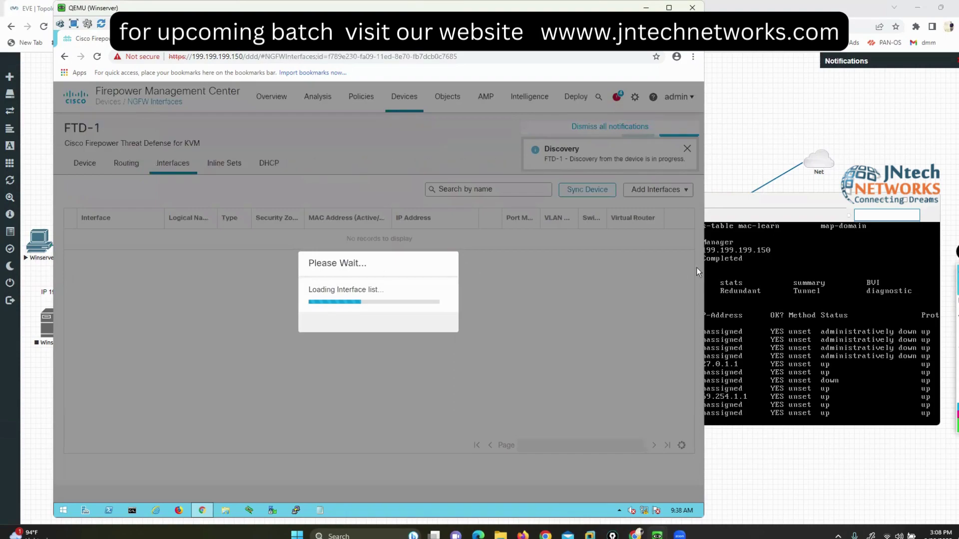
mouse_move(81, 118)
left_mouse_down()
mouse_move(100, 113)
mouse_move(48, 125)
mouse_move(139, 140)
mouse_move(116, 114)
left_mouse_up()
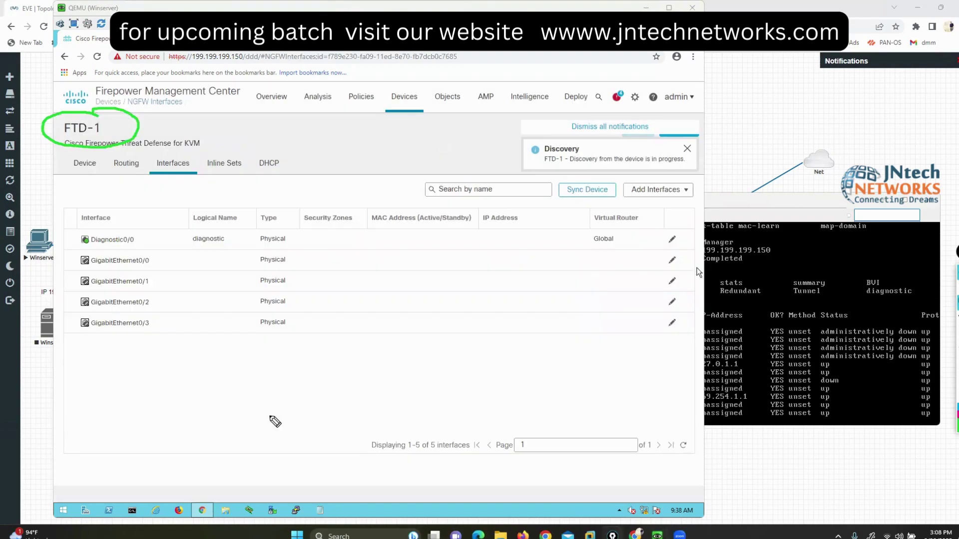
mouse_move(29, 197)
left_mouse_down()
mouse_move(75, 186)
mouse_move(80, 172)
left_mouse_up()
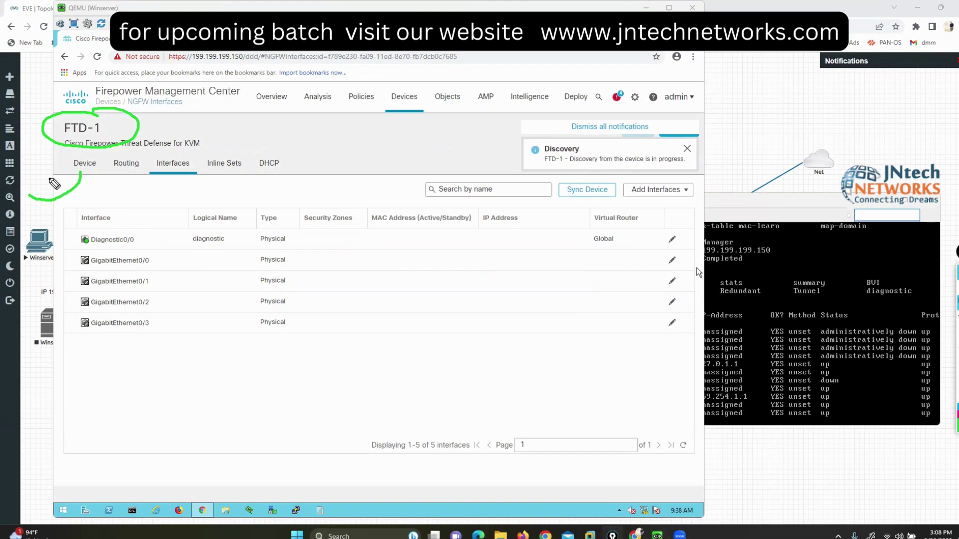
left_click_drag(209, 128, 133, 155)
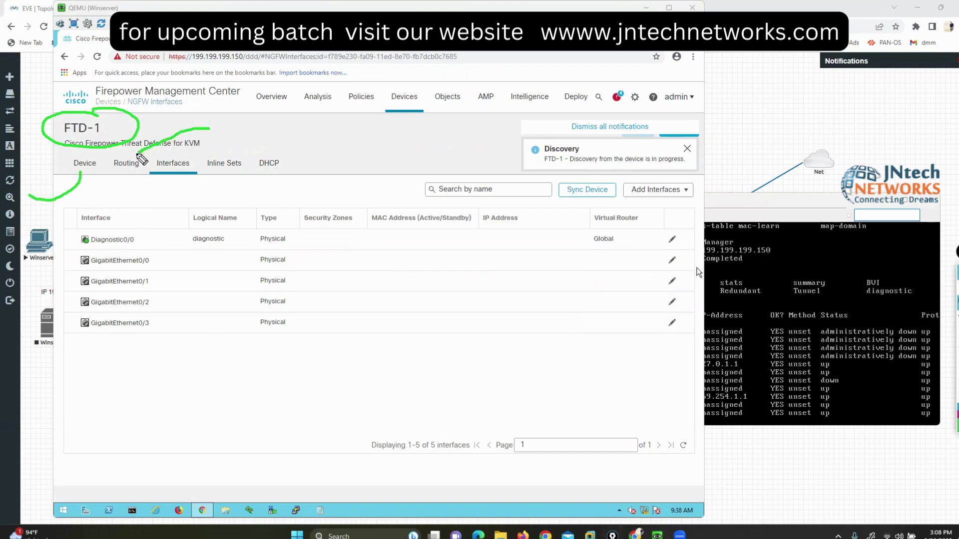
mouse_move(228, 187)
left_mouse_down()
mouse_move(172, 205)
mouse_move(168, 181)
left_mouse_up()
mouse_move(277, 112)
left_mouse_down()
mouse_move(258, 114)
mouse_move(223, 156)
mouse_move(209, 156)
mouse_move(229, 181)
mouse_move(254, 161)
mouse_move(224, 151)
mouse_move(269, 148)
mouse_move(301, 161)
mouse_move(282, 140)
left_mouse_up()
key("e")
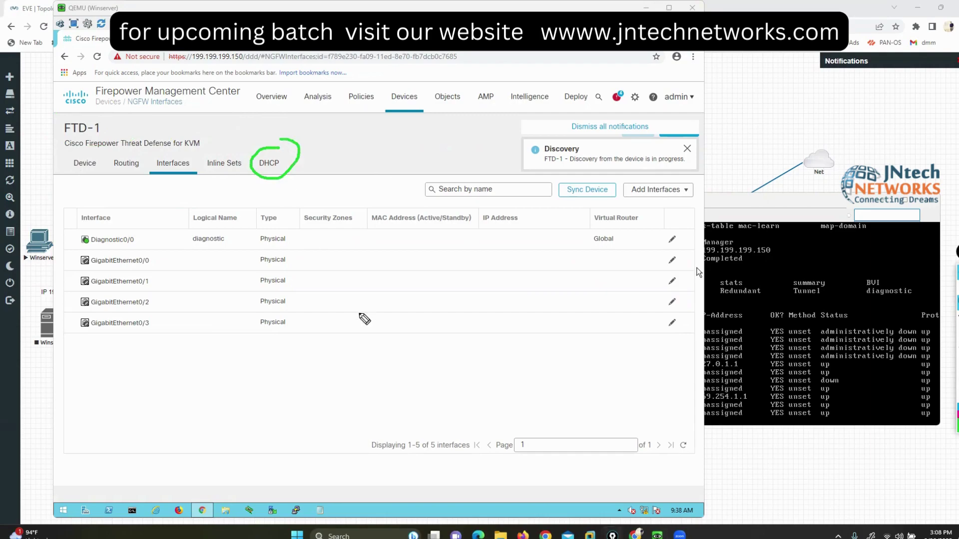
mouse_move(933, 304)
mouse_move(55, 257)
left_mouse_down()
mouse_move(71, 270)
mouse_move(65, 329)
left_mouse_up()
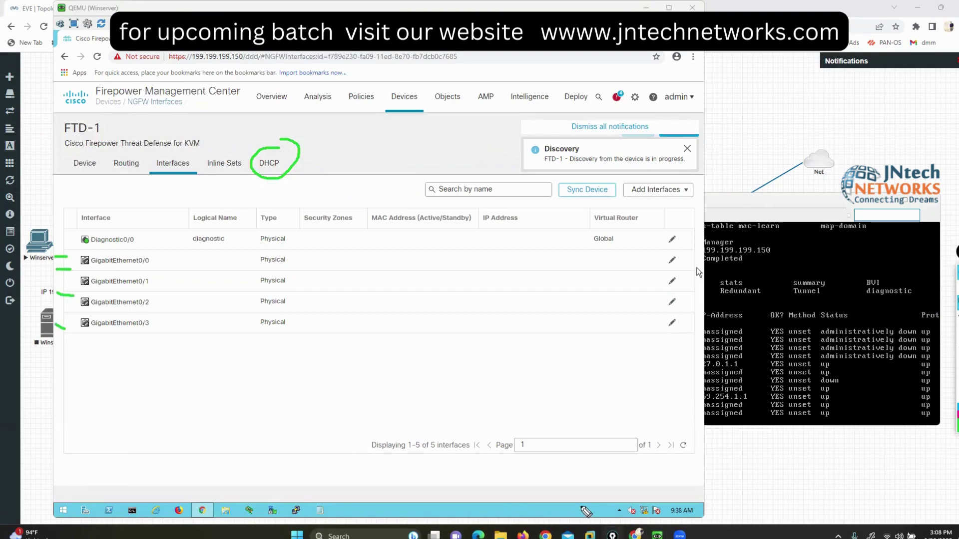
left_click_drag(126, 335, 155, 335)
Step: Review the Add Interfaces options and open GigabitEthernet0/0 for editing
left_click(672, 196)
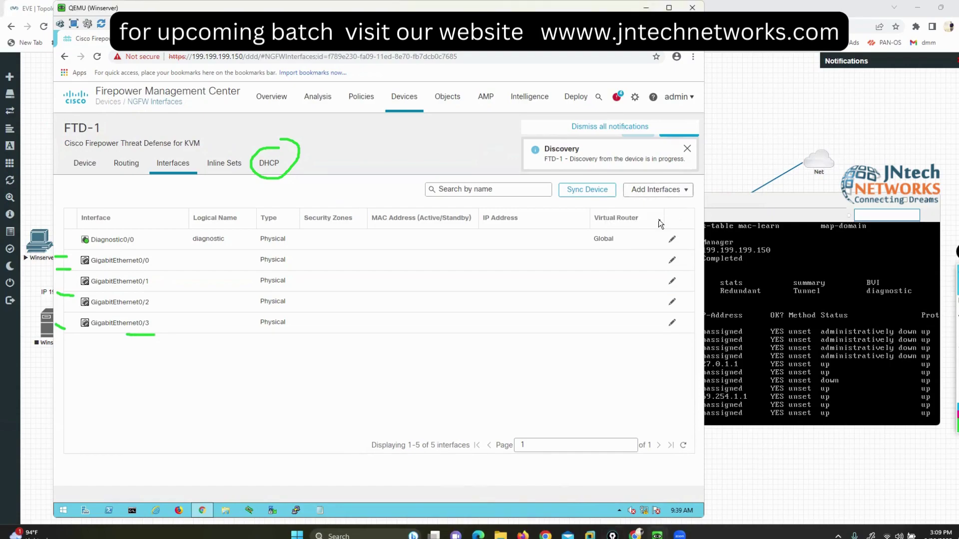
left_click(670, 195)
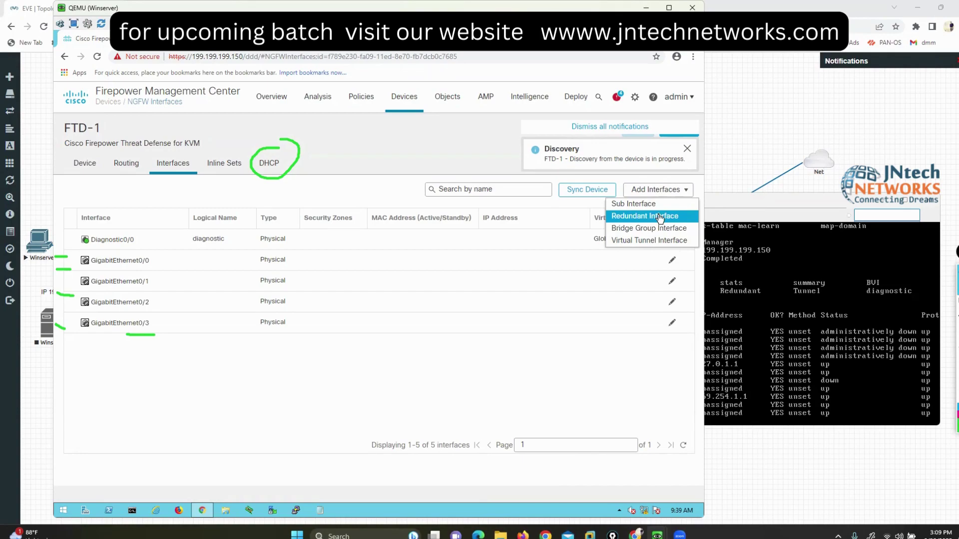
left_click(798, 352)
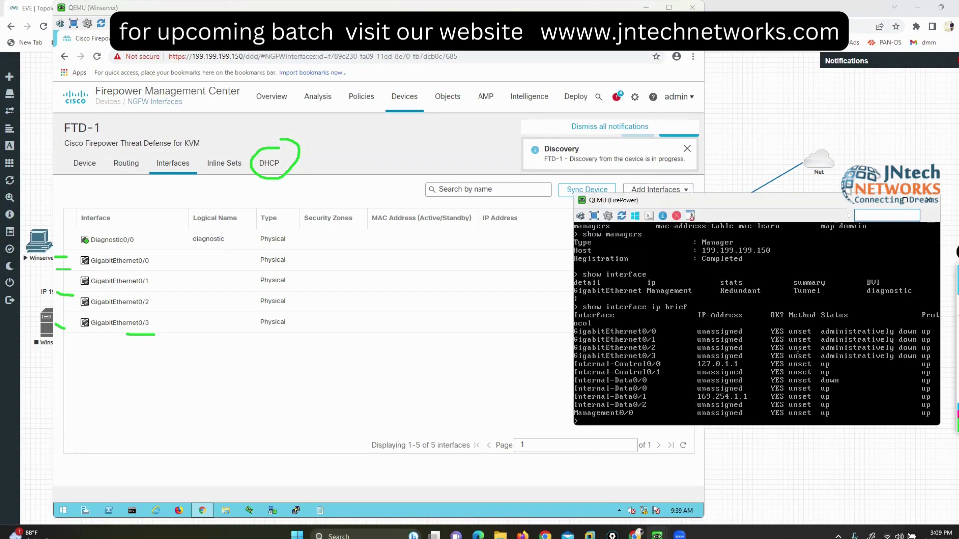
left_click(402, 375)
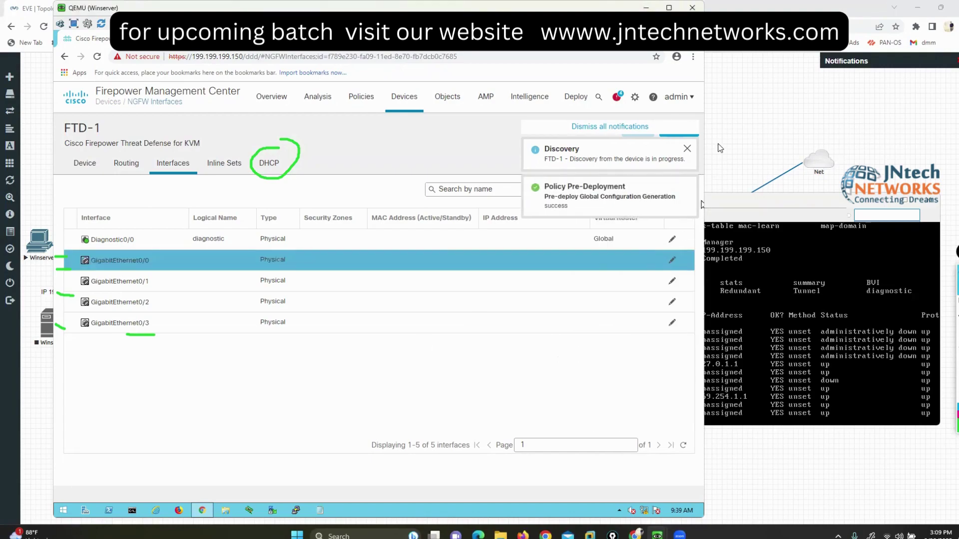
key("alt+Tab")
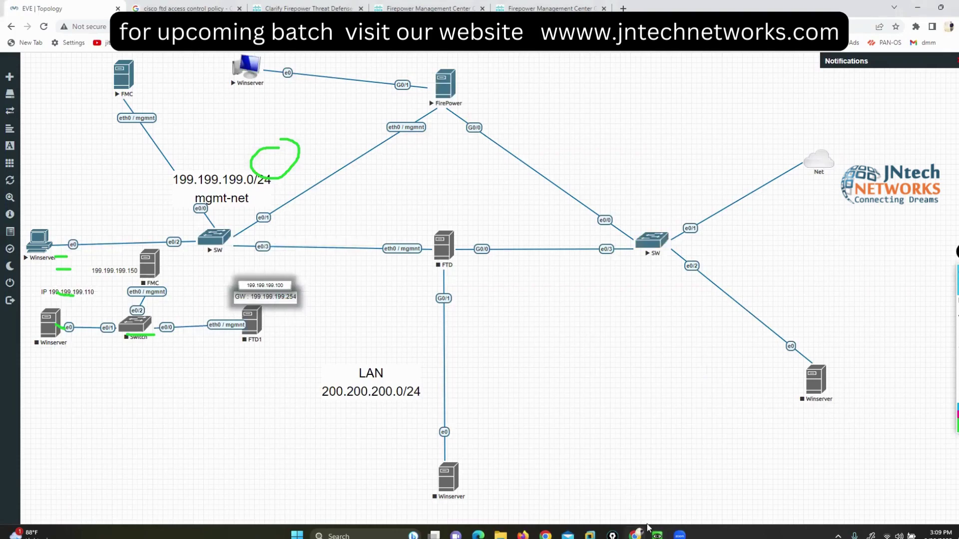
Step: Name GigabitEthernet0/0 'WAN-NETWORK', open the security zone list, then view the topology
mouse_move(657, 534)
left_click(657, 487)
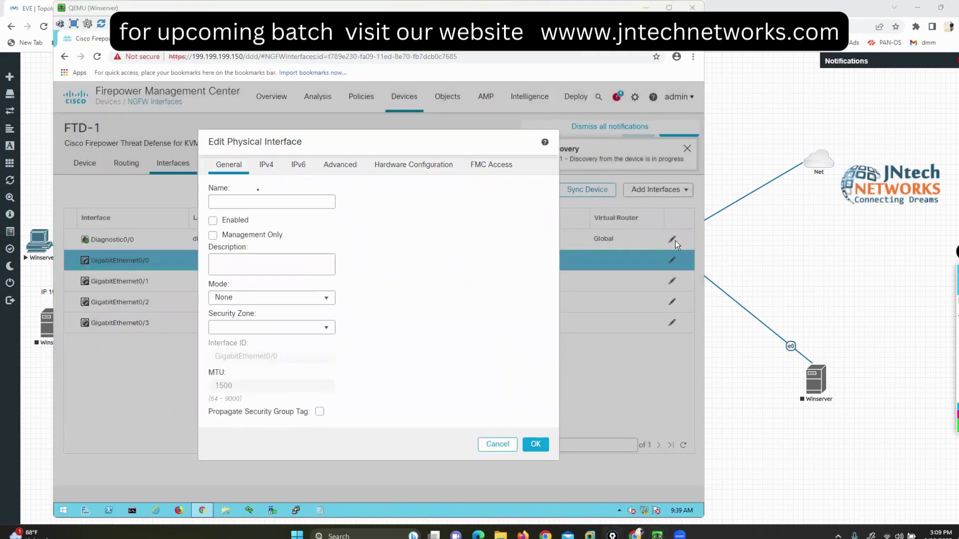
left_click(254, 200)
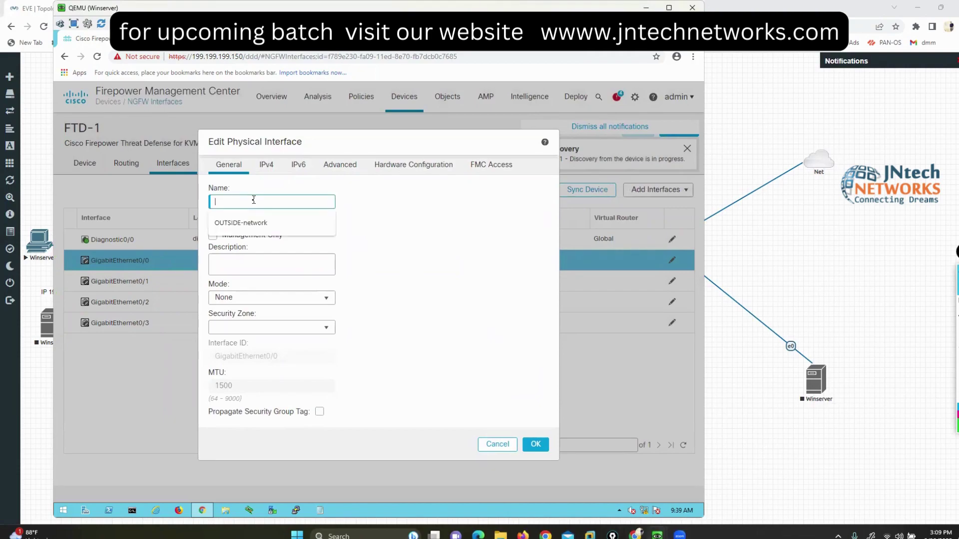
type("WA")
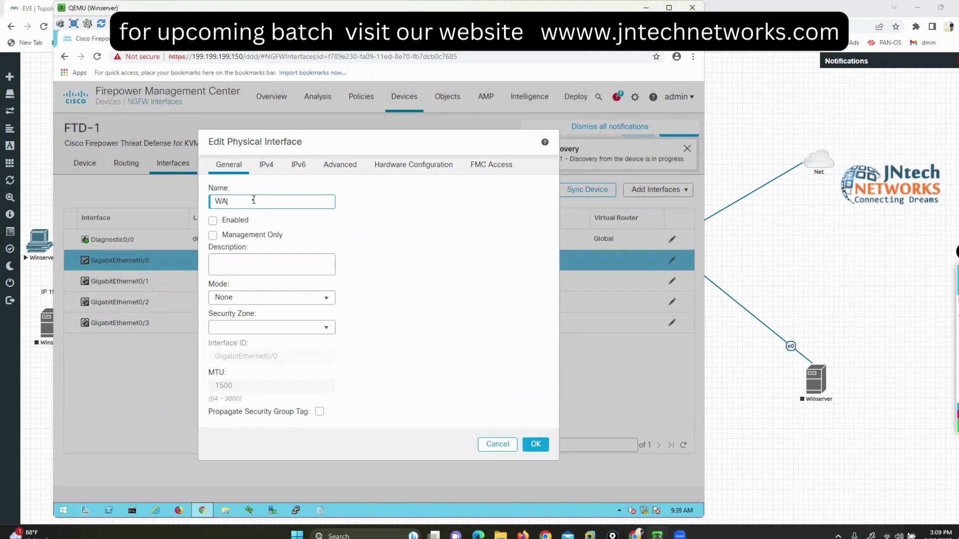
type("N-NETWORK")
left_click(326, 329)
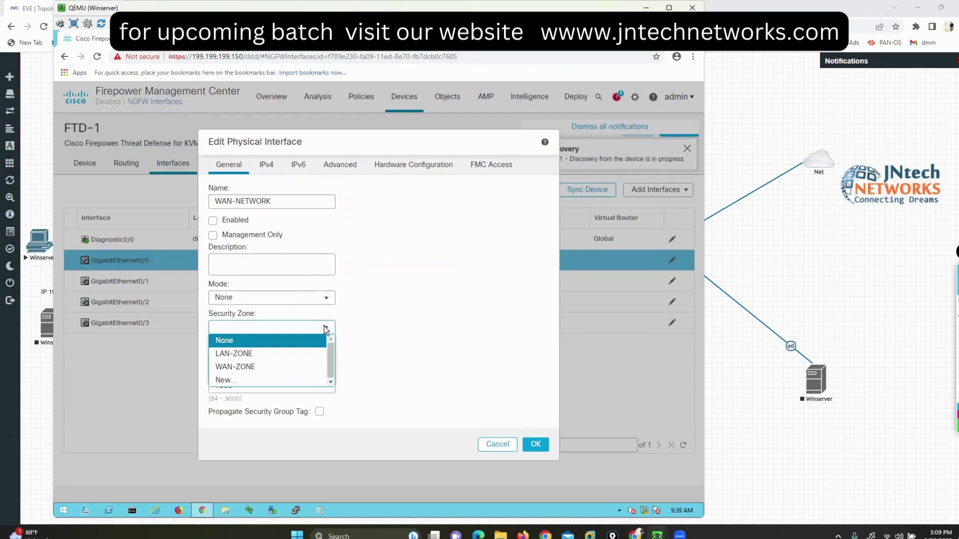
left_click(823, 319)
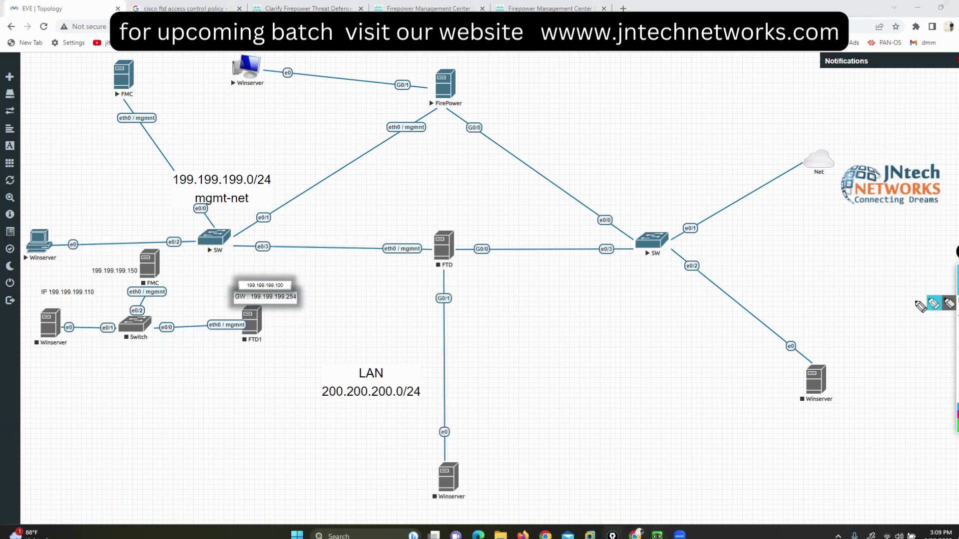
Step: Circle the FTD node and its links on the EVE-NG diagram, then return to FMC
mouse_move(449, 222)
left_mouse_down()
mouse_move(363, 270)
mouse_move(525, 242)
mouse_move(396, 232)
left_mouse_up()
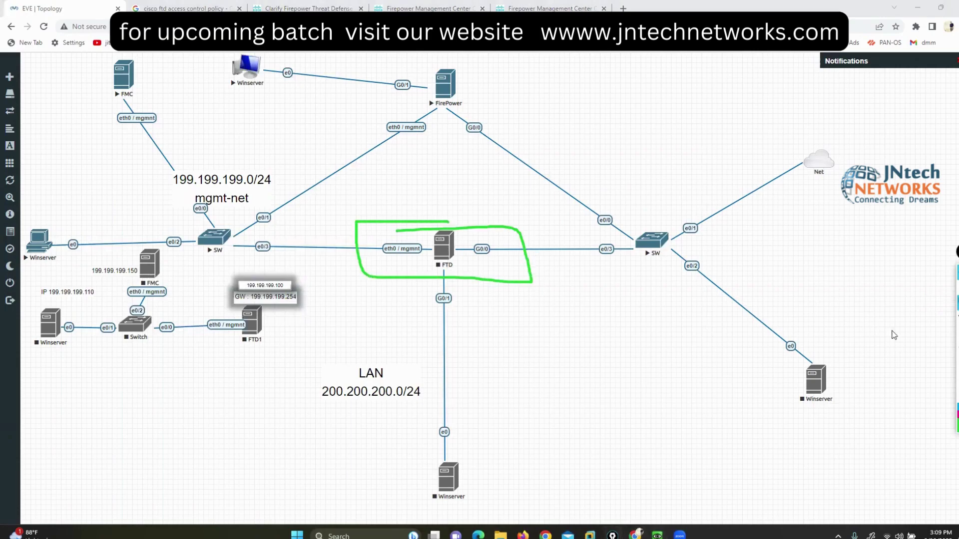
key("Escape")
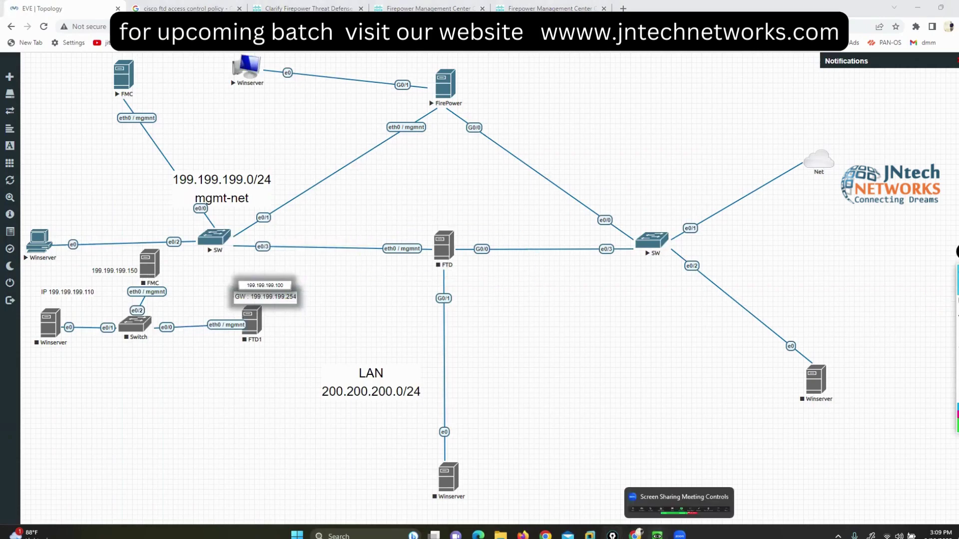
mouse_move(657, 535)
left_click(659, 492)
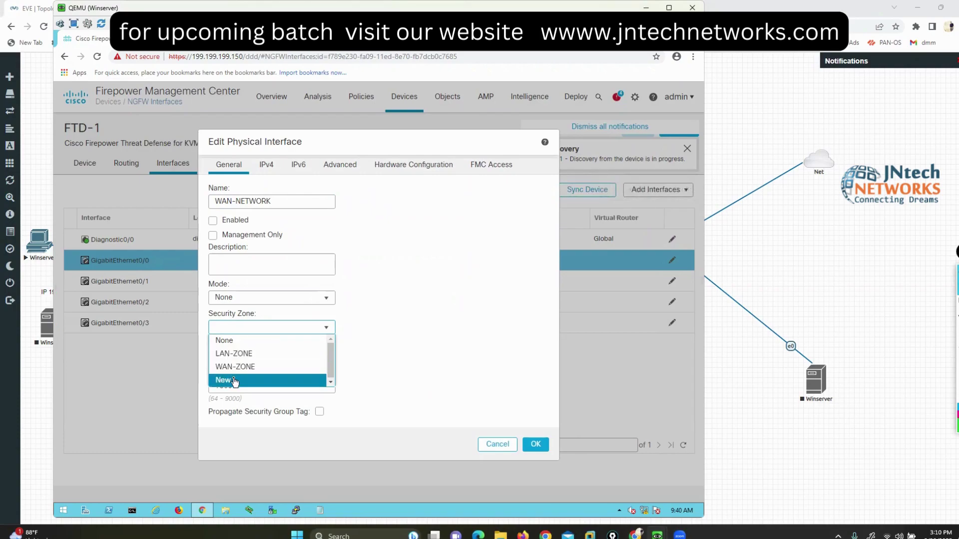
Step: Enable GigabitEthernet0/0 and assign it to security zone WAN-ZONE, keeping interface mode None
left_click(233, 379)
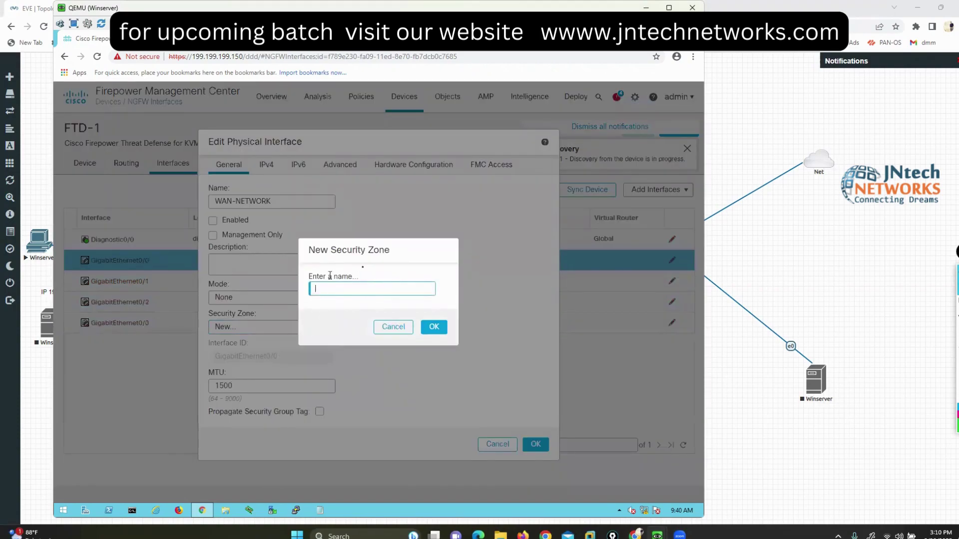
left_click(392, 328)
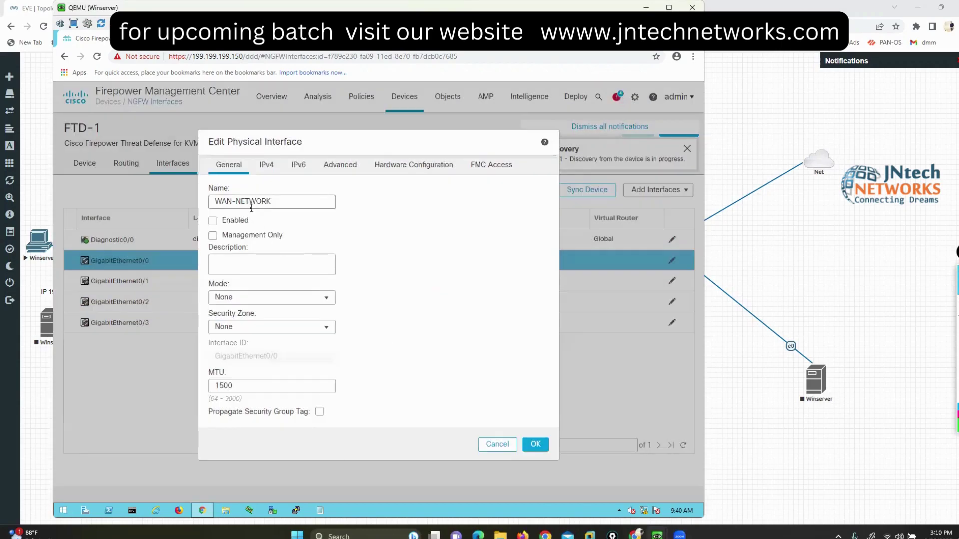
left_click(251, 330)
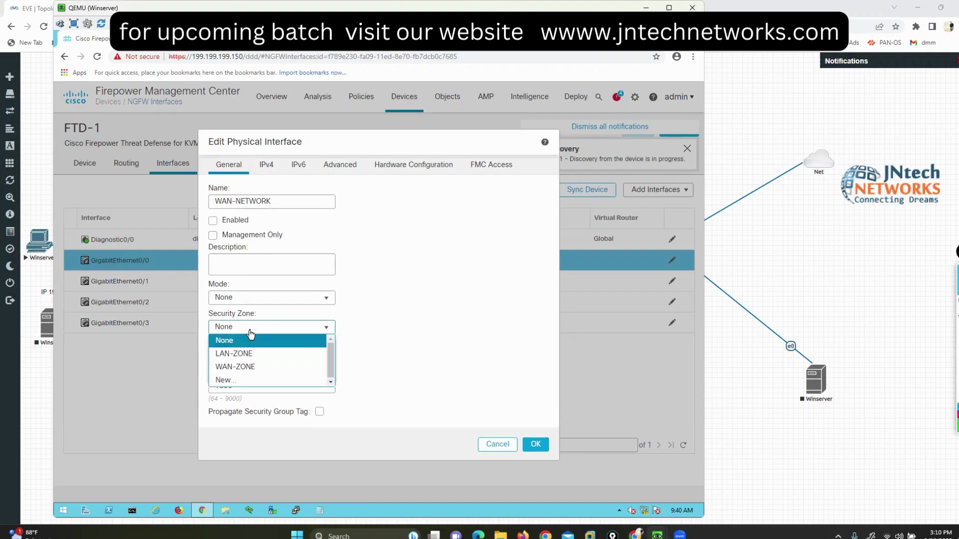
left_click(244, 367)
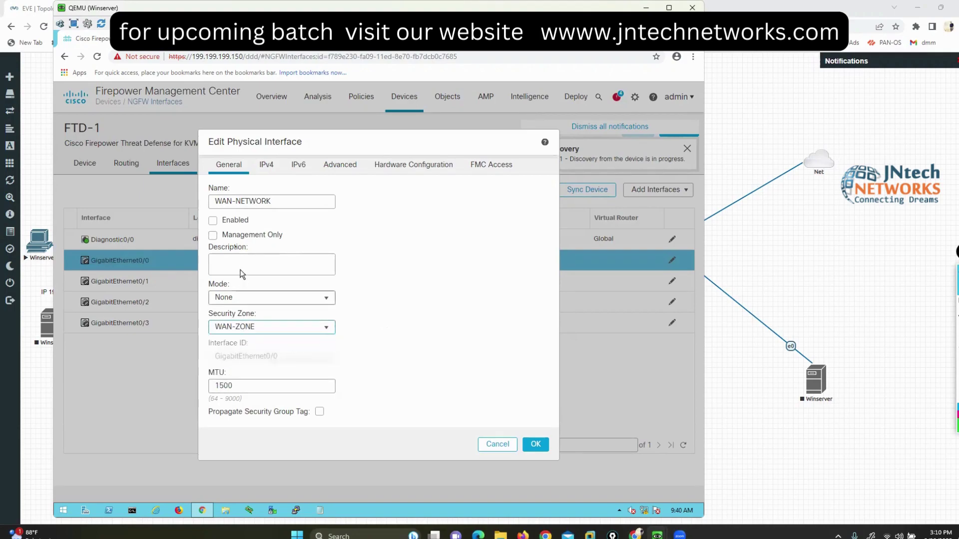
left_click(213, 222)
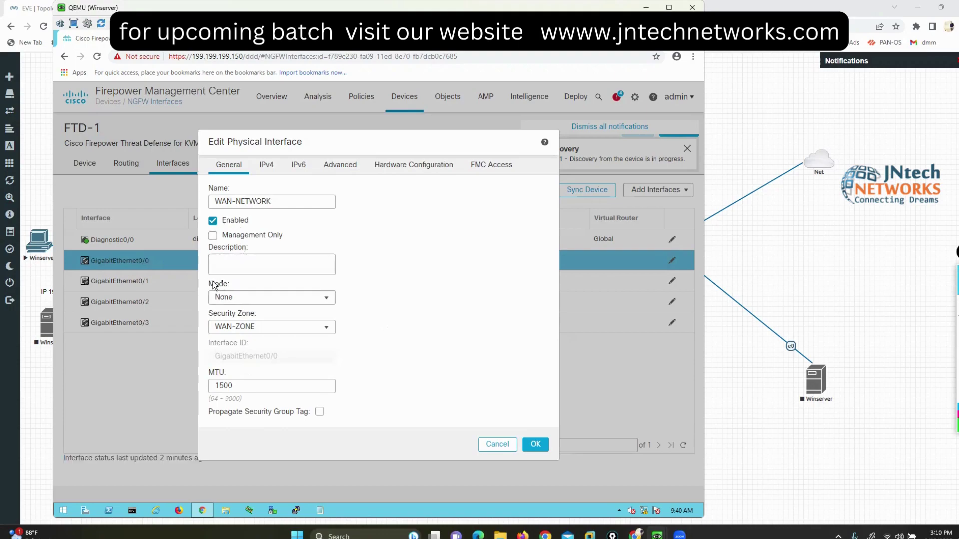
double_click(233, 285)
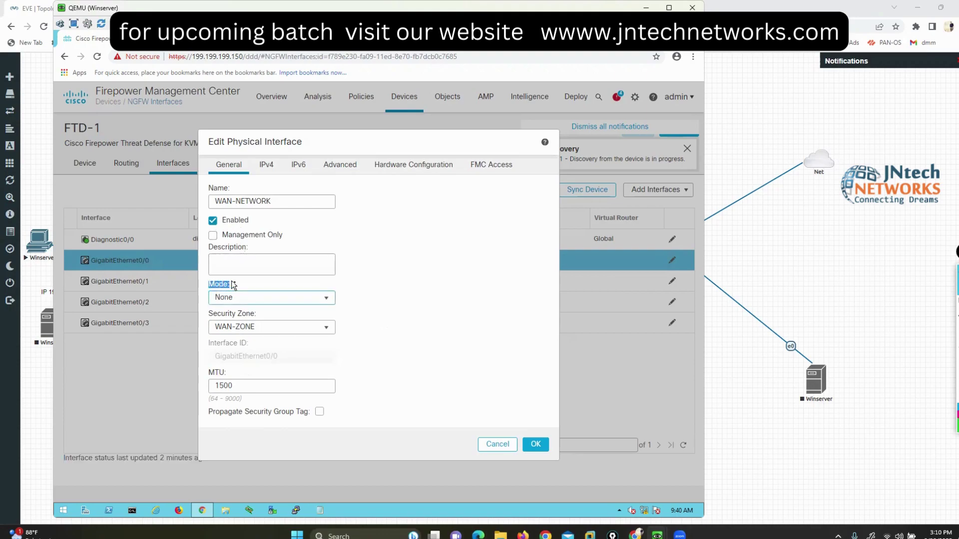
left_click(323, 299)
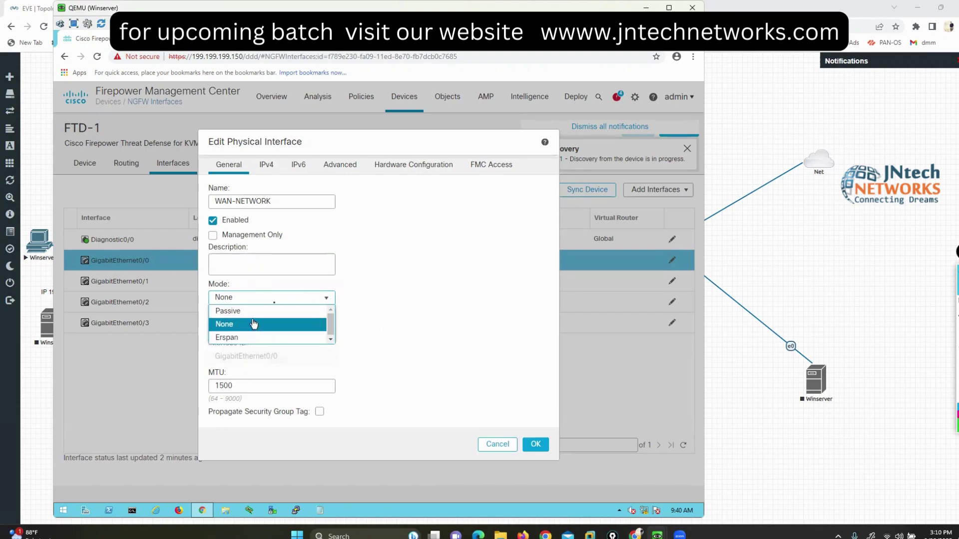
left_click(412, 249)
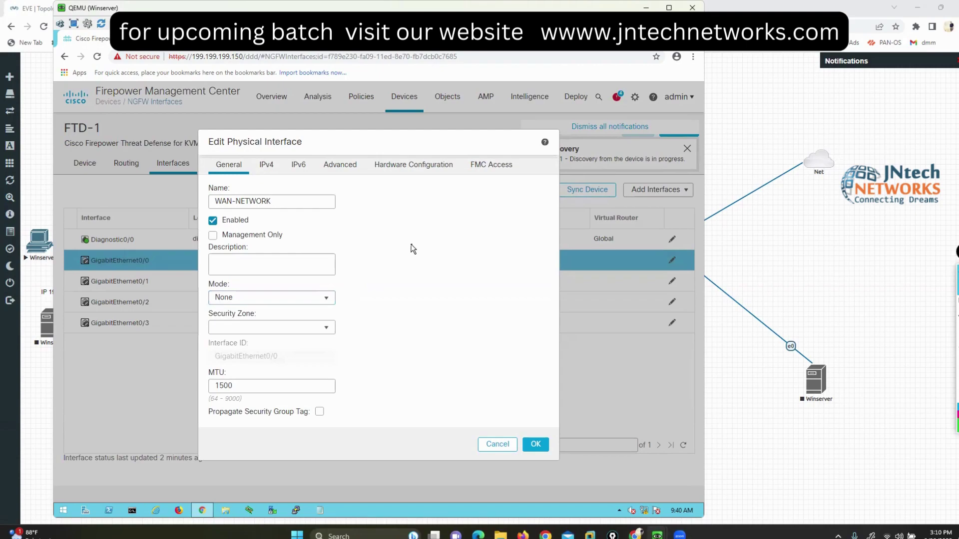
left_click(254, 328)
left_click(239, 367)
Step: Set the interface's IPv4 type to Use DHCP and confirm the WAN-NETWORK settings
left_click(267, 170)
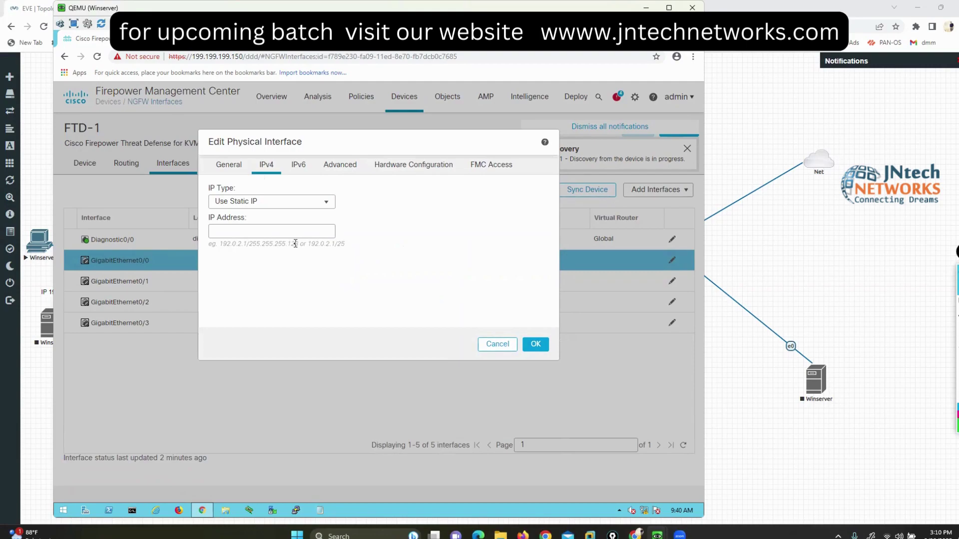
left_click(326, 201)
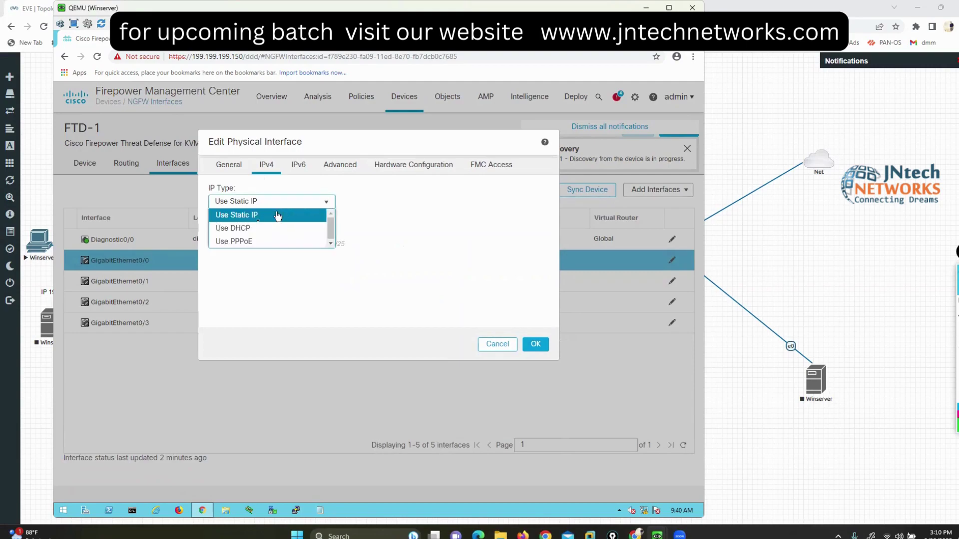
left_click(257, 228)
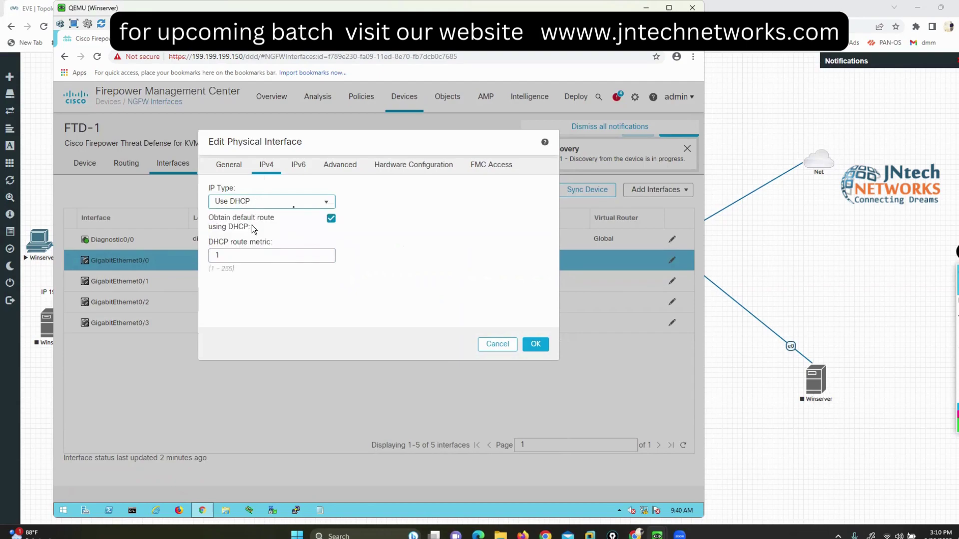
left_click(326, 203)
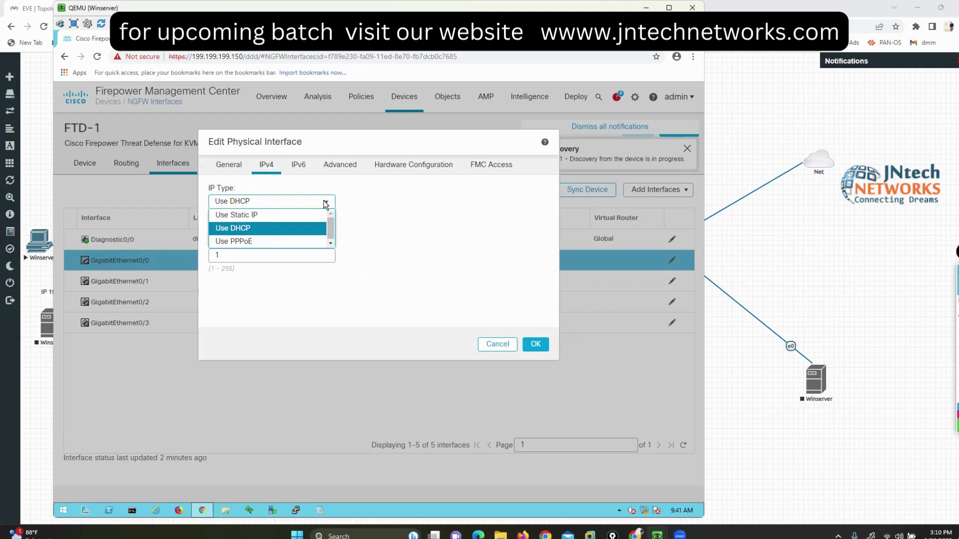
left_click(256, 229)
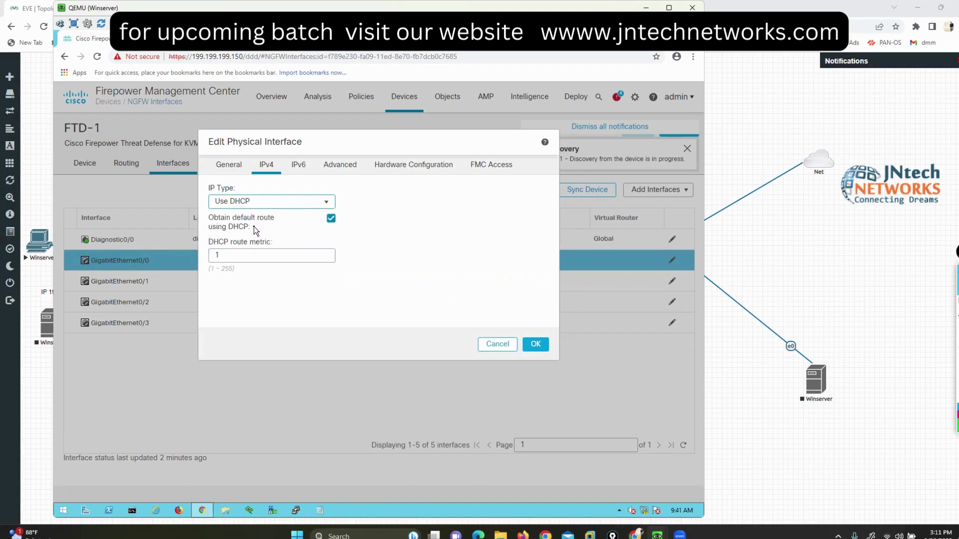
left_click(867, 253)
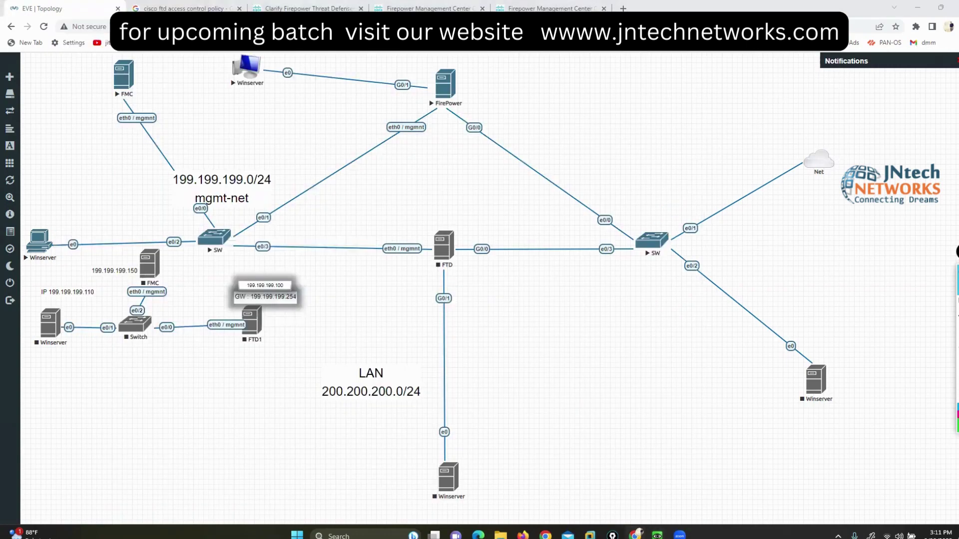
mouse_move(657, 536)
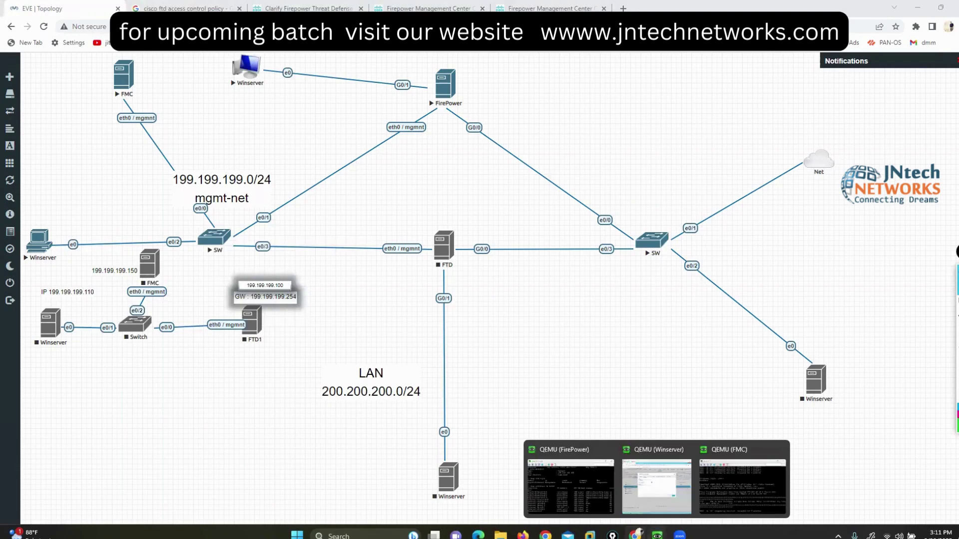
left_click(664, 475)
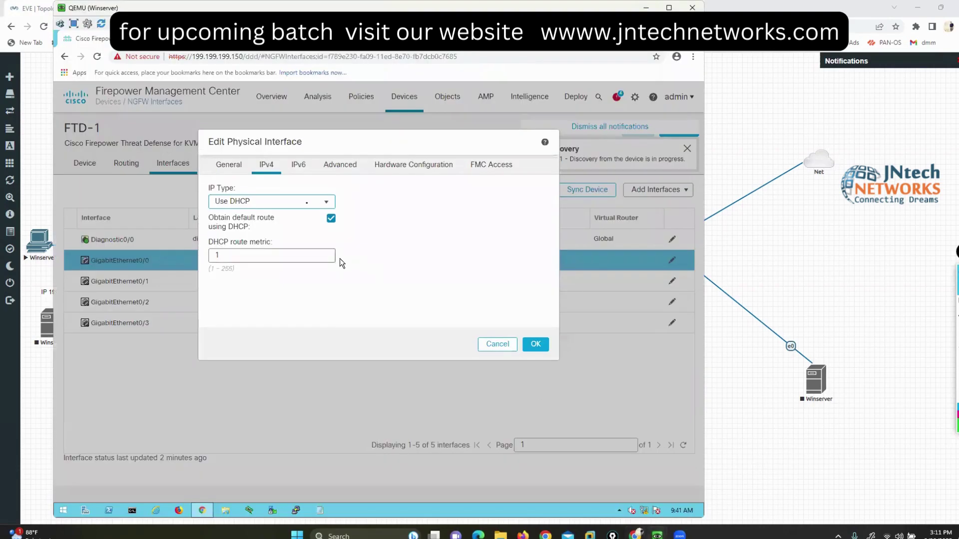
left_click(532, 346)
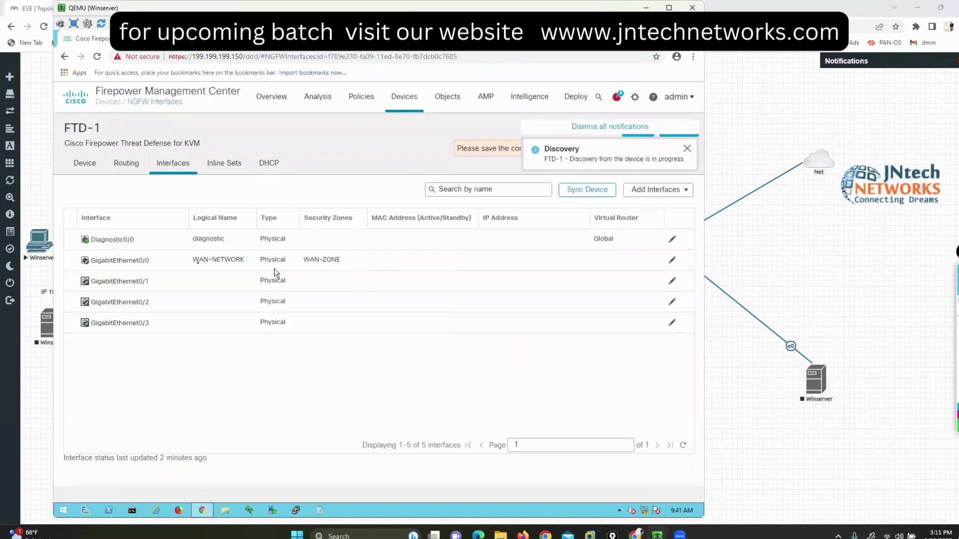
left_click(687, 149)
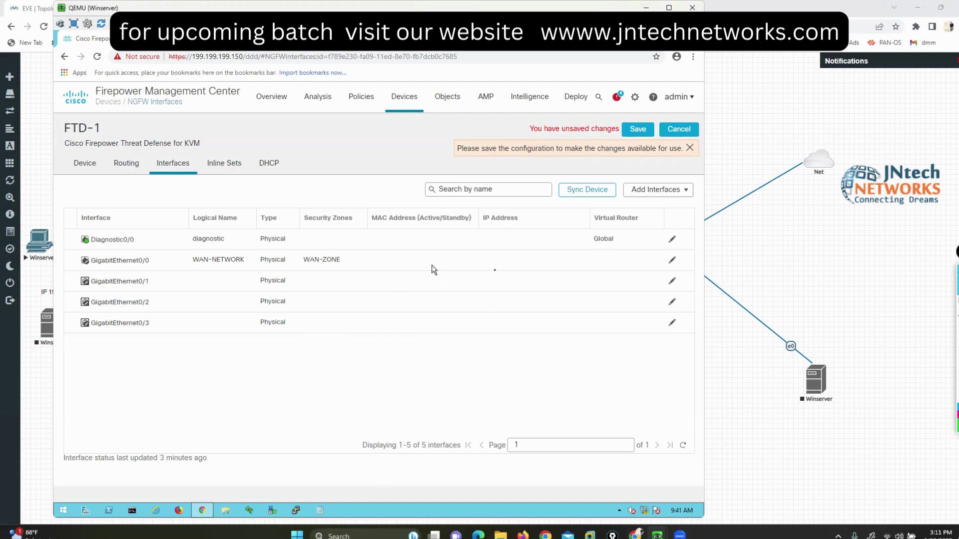
Step: Name GigabitEthernet0/1 'LAN-NETWORK', enable it, and assign it to LAN-ZONE
left_click(671, 282)
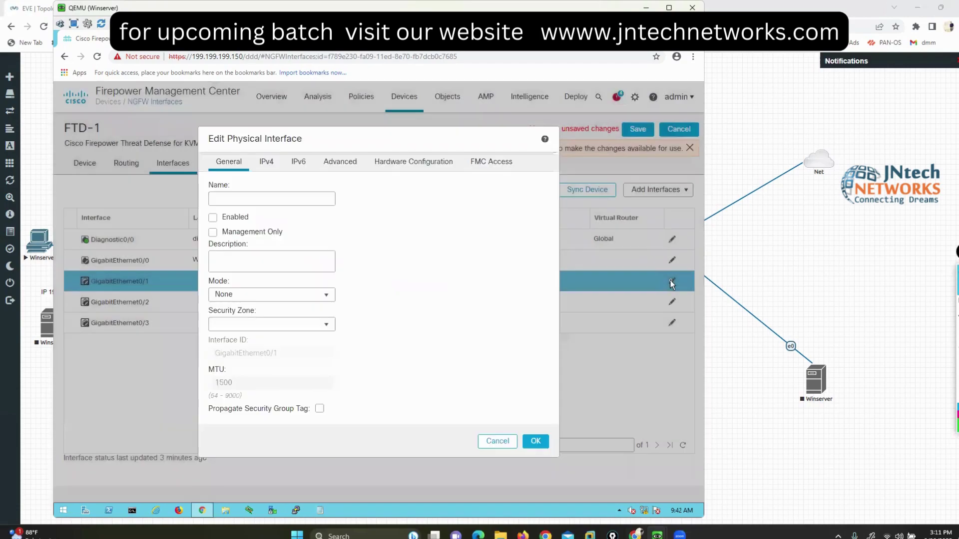
left_click(276, 197)
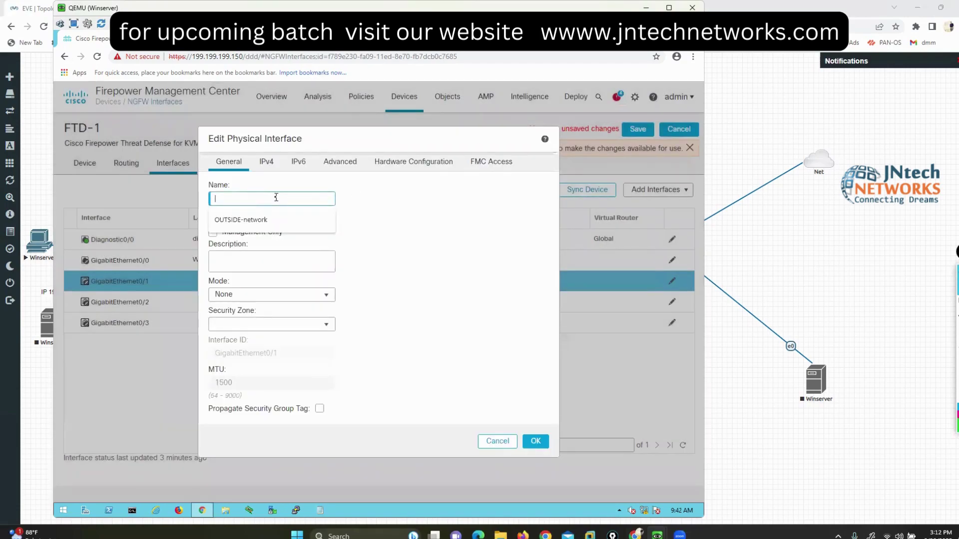
type("LAN")
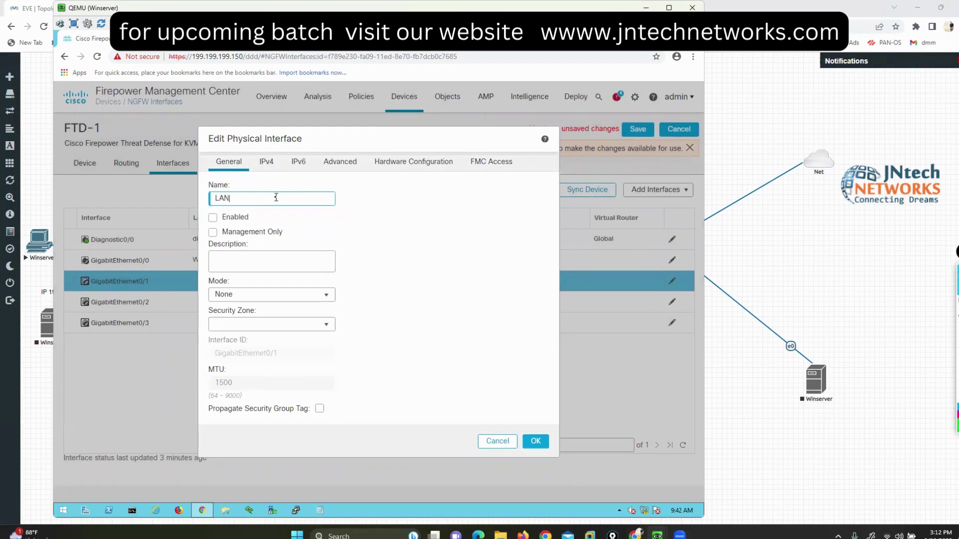
type("-NETWORK")
left_click(215, 220)
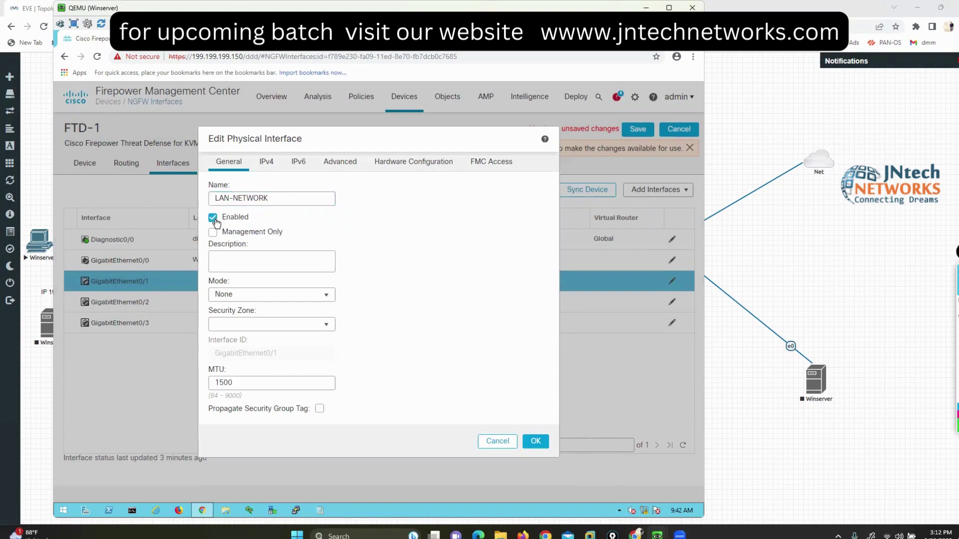
left_click(317, 326)
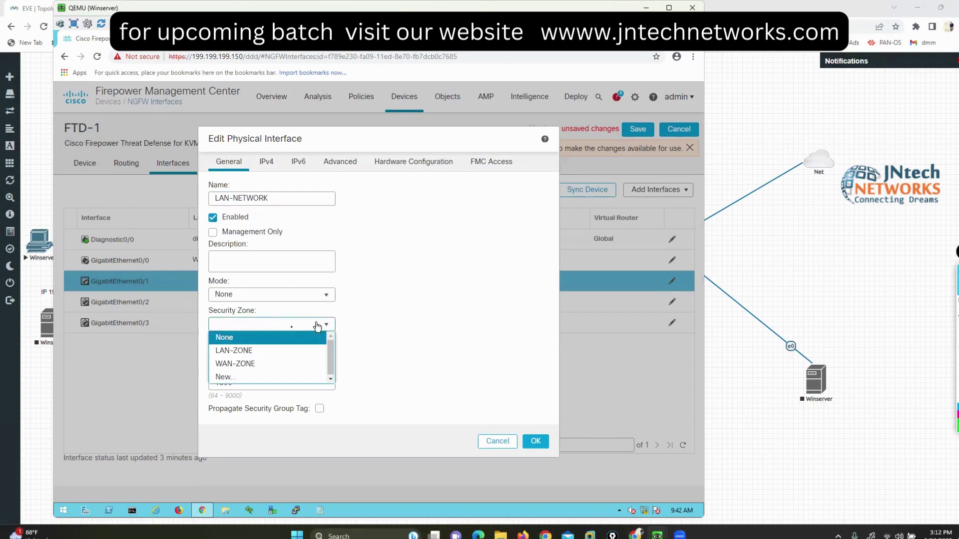
left_click(236, 351)
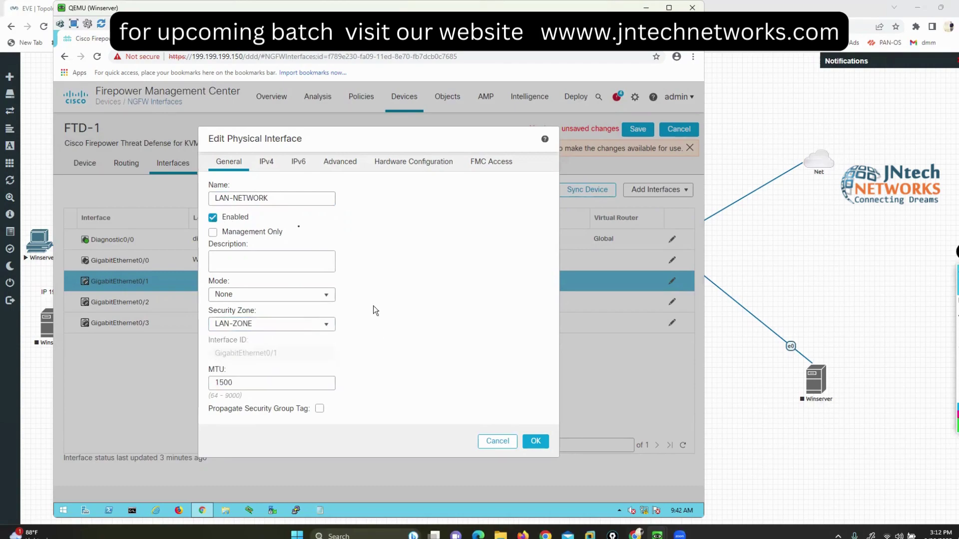
Step: Give the LAN interface static IPv4 address 200.200.200.1/24 and confirm
left_click(266, 165)
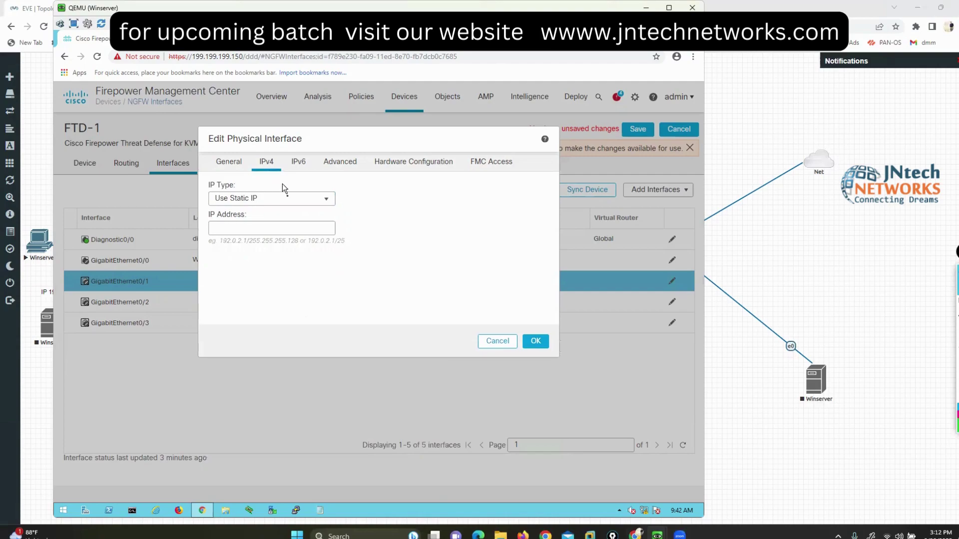
left_click(282, 228)
type("200.200.20")
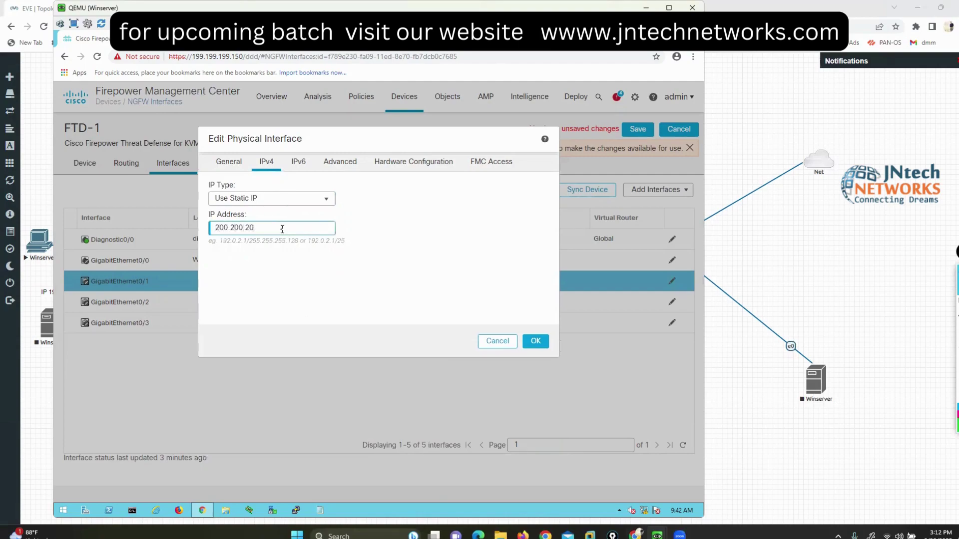
type("0.1/24")
left_click(538, 341)
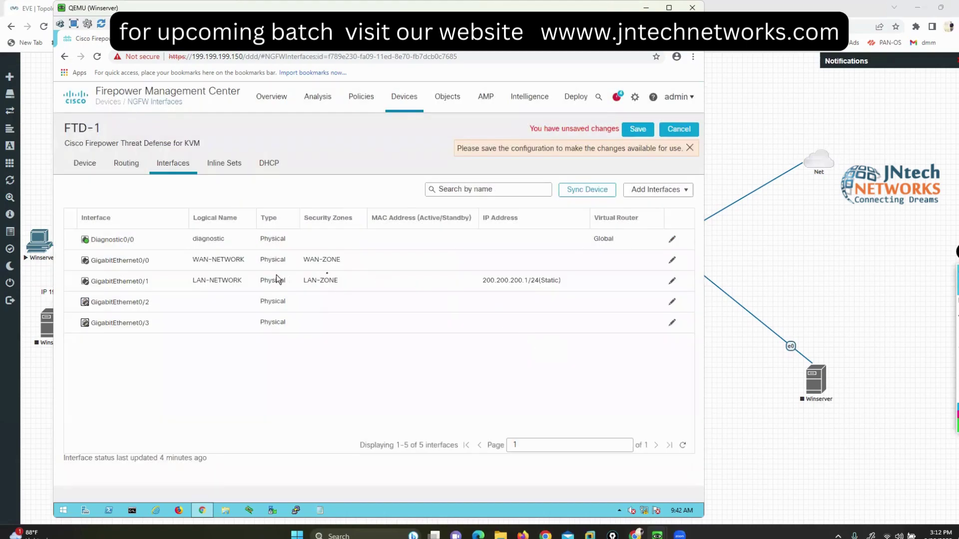
Step: Save FTD-1's interface changes, then view its pending Interface Policy change on the Deployment page
left_click(638, 129)
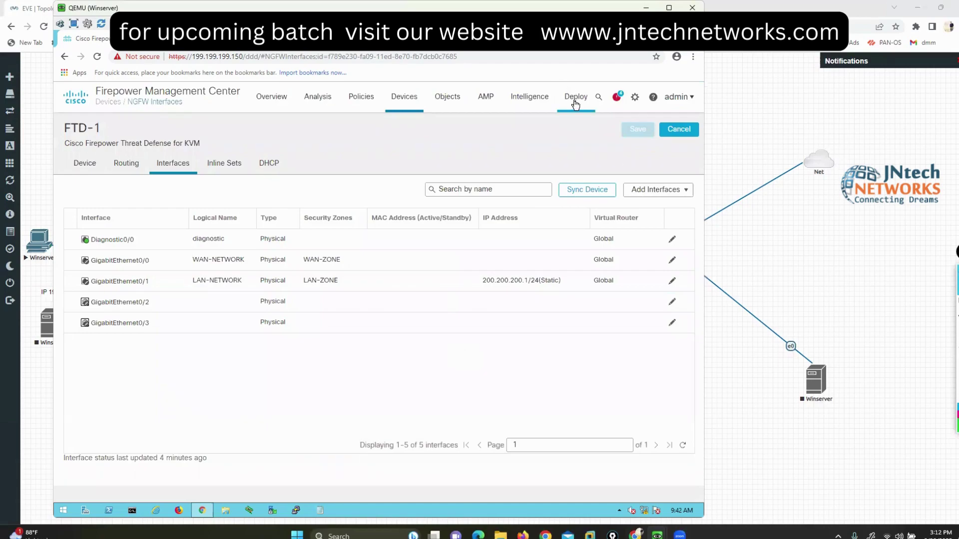
mouse_move(576, 104)
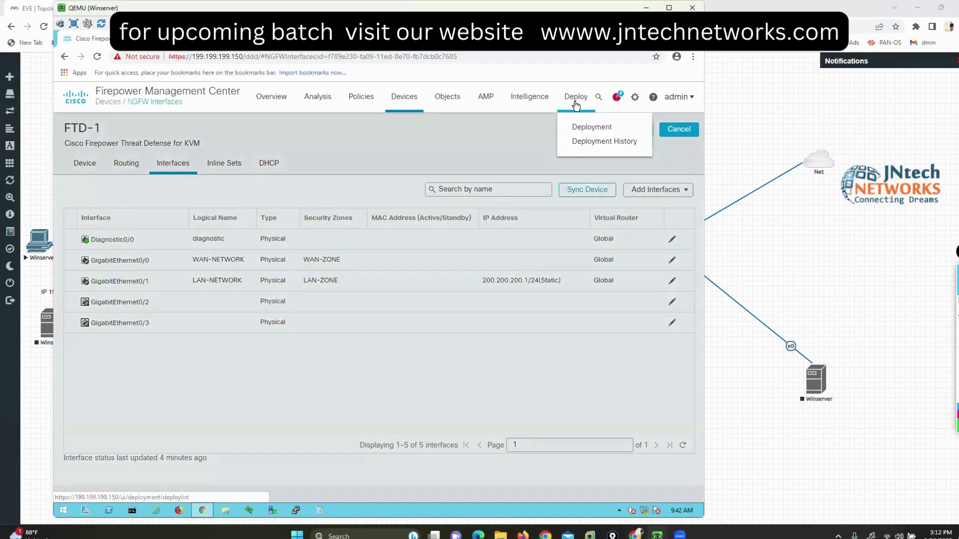
left_click(595, 129)
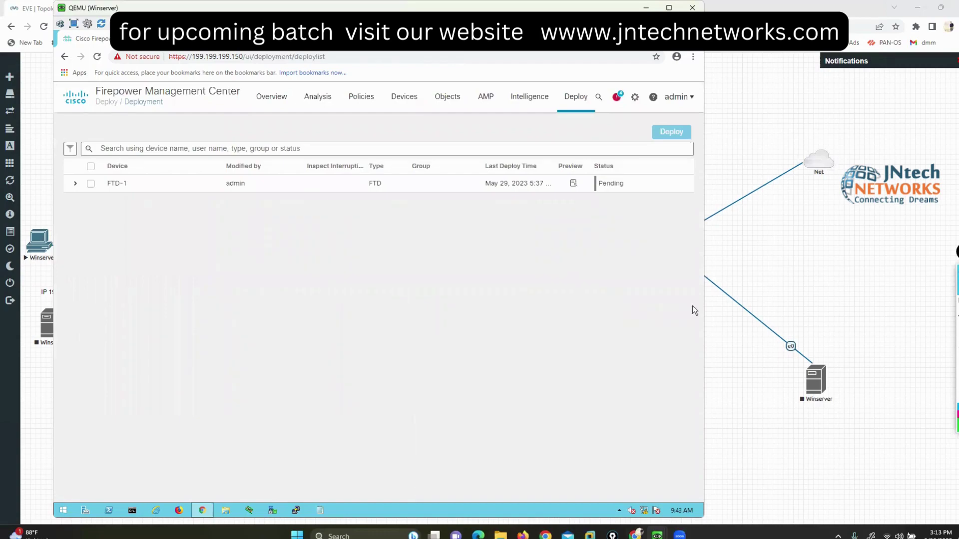
left_click_drag(109, 194, 165, 193)
left_click_drag(97, 218, 147, 218)
left_click_drag(103, 255, 144, 257)
left_click_drag(119, 299, 172, 304)
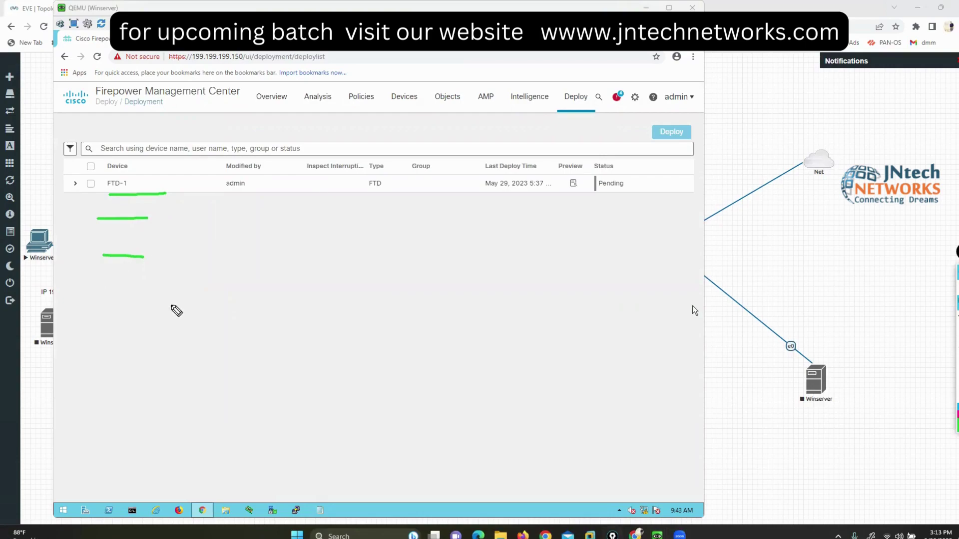
left_click_drag(136, 343, 189, 354)
key("Escape")
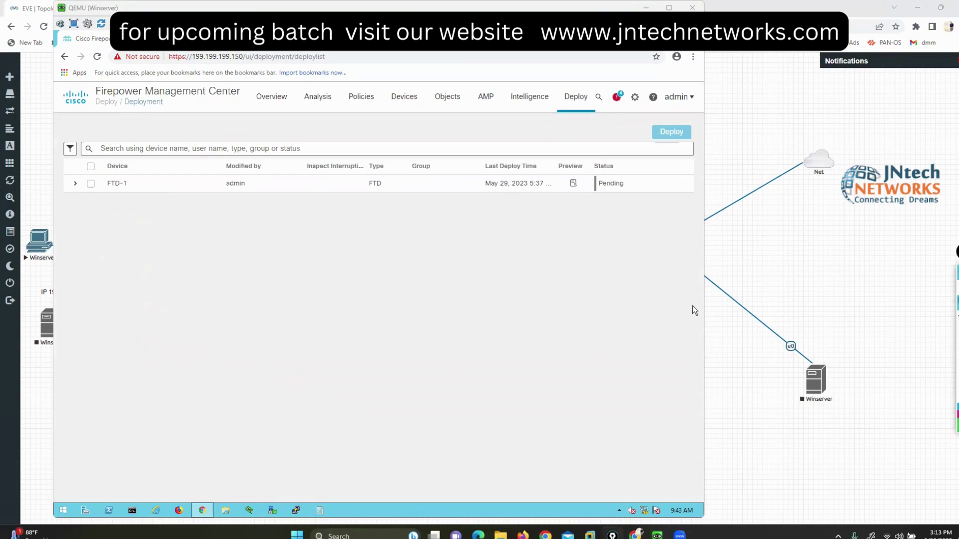
left_click(400, 307)
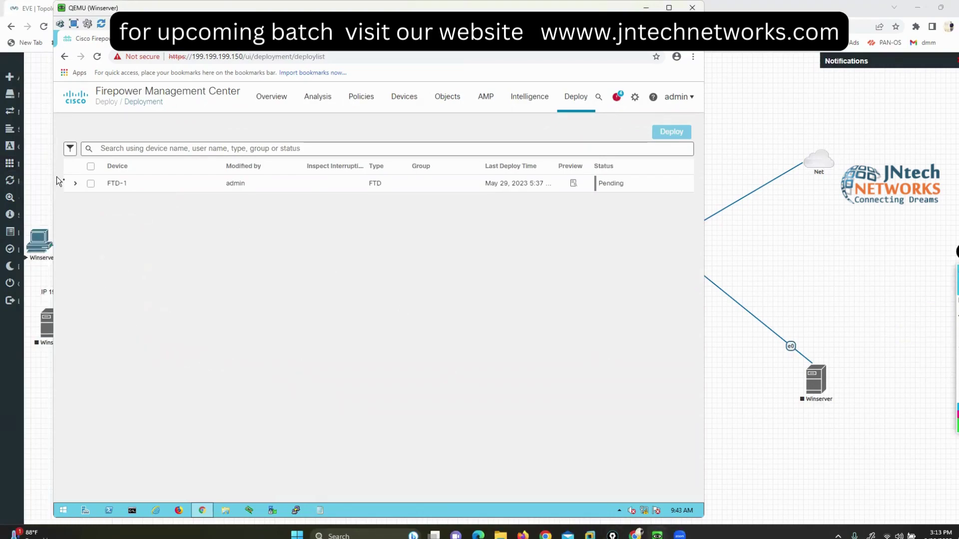
left_click(76, 183)
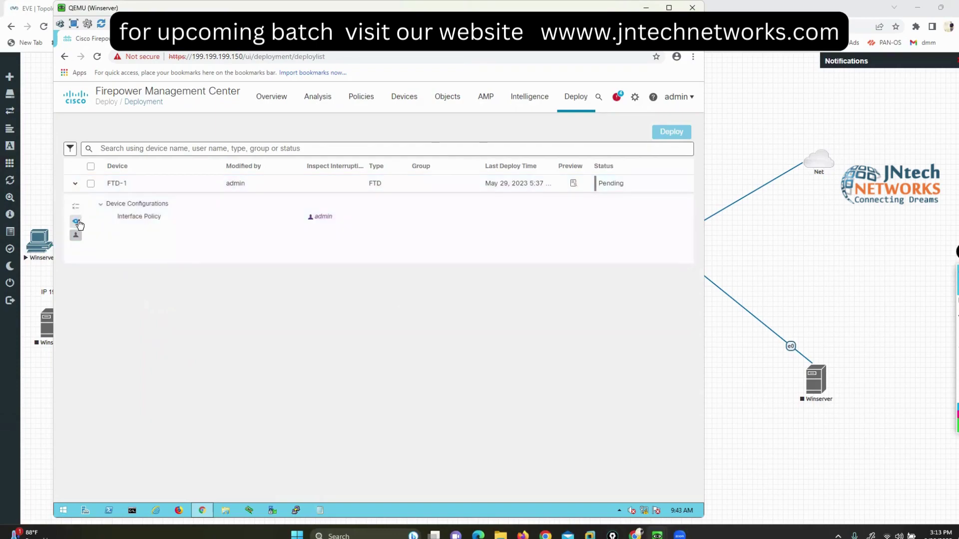
Step: Review all of FTD-1's policies, select FTD-1 and deploy, starting deployment at 8%
left_click(77, 222)
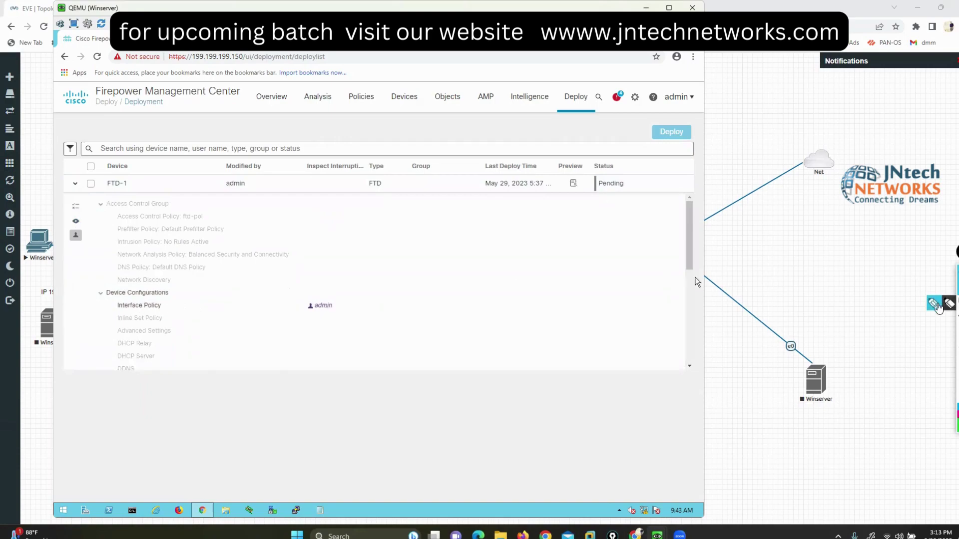
left_click_drag(319, 279, 351, 286)
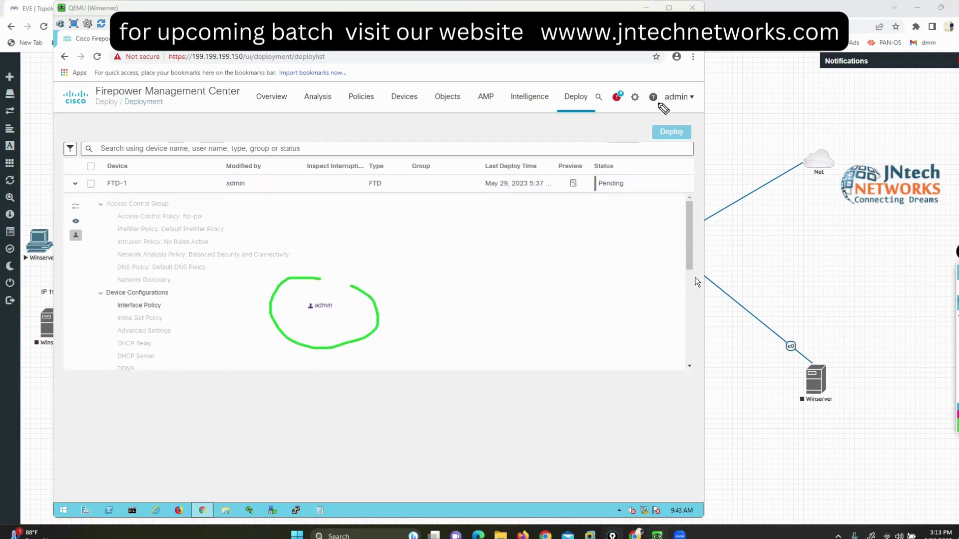
mouse_move(673, 78)
left_mouse_down()
mouse_move(641, 109)
mouse_move(681, 84)
left_mouse_up()
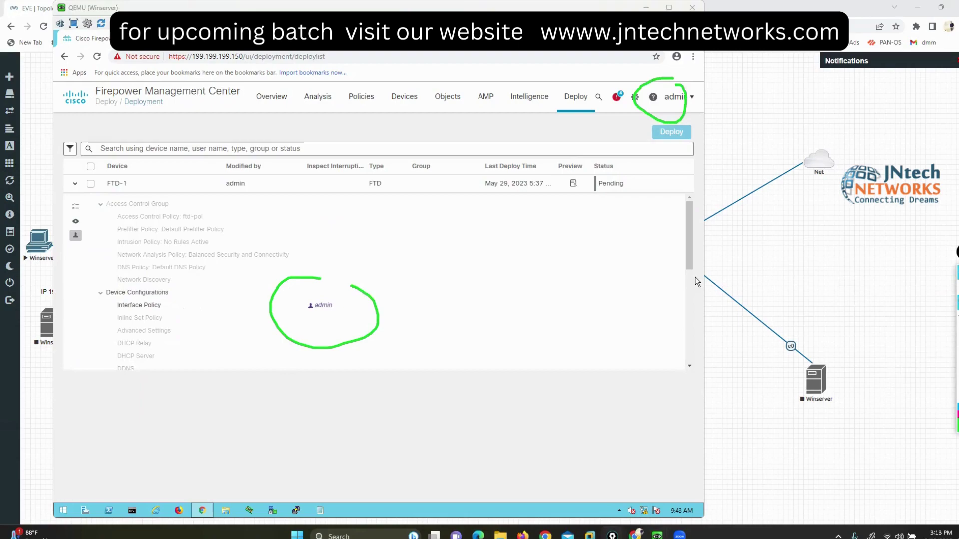
key("Escape")
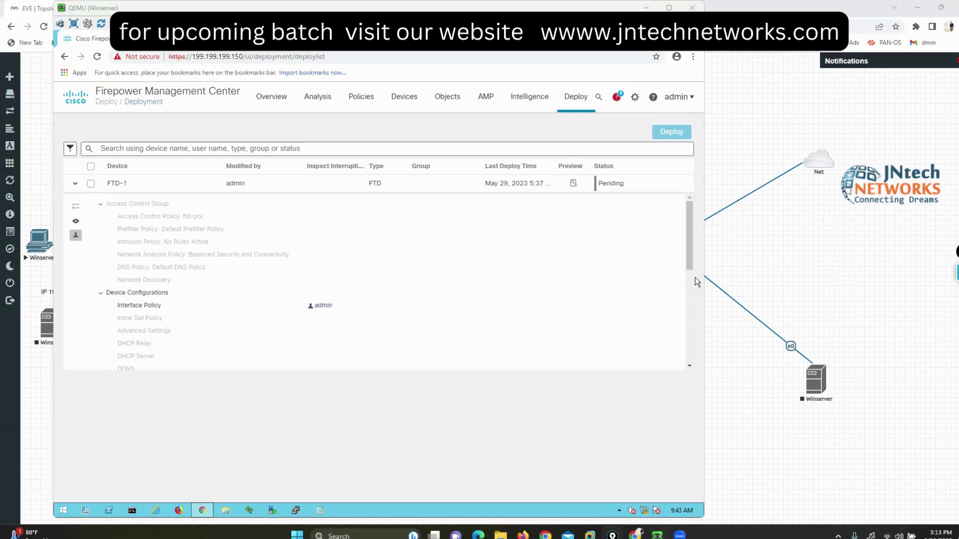
scroll(557, 307, "down", 10)
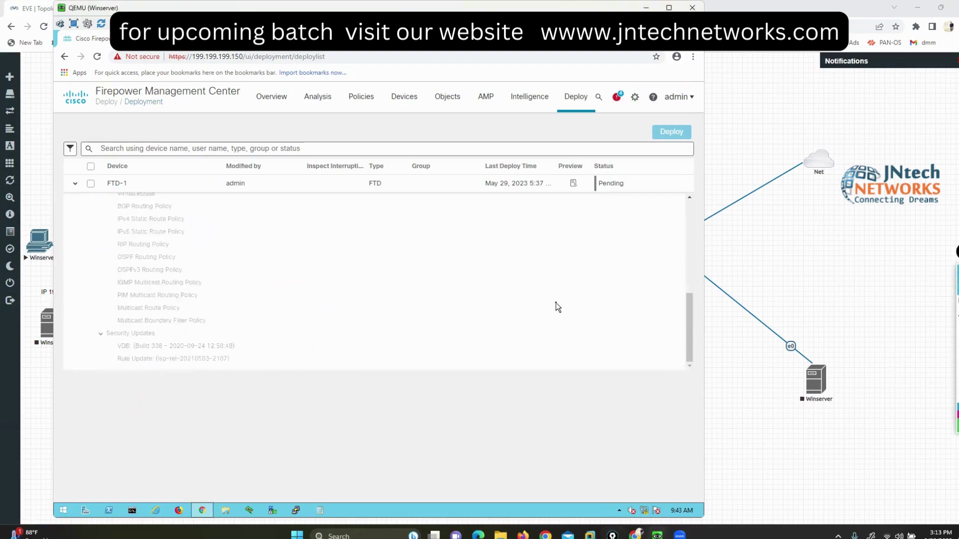
scroll(558, 307, "up", 10)
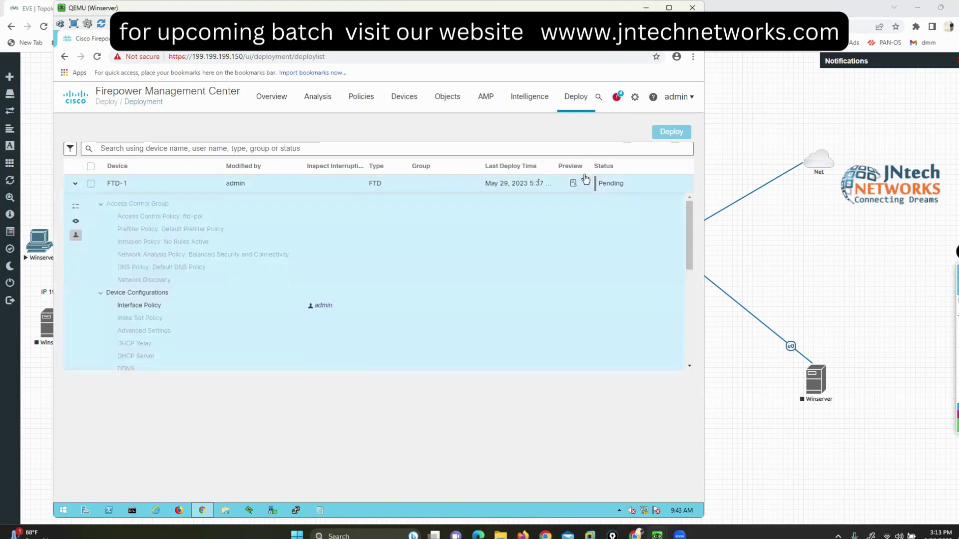
left_click(91, 184)
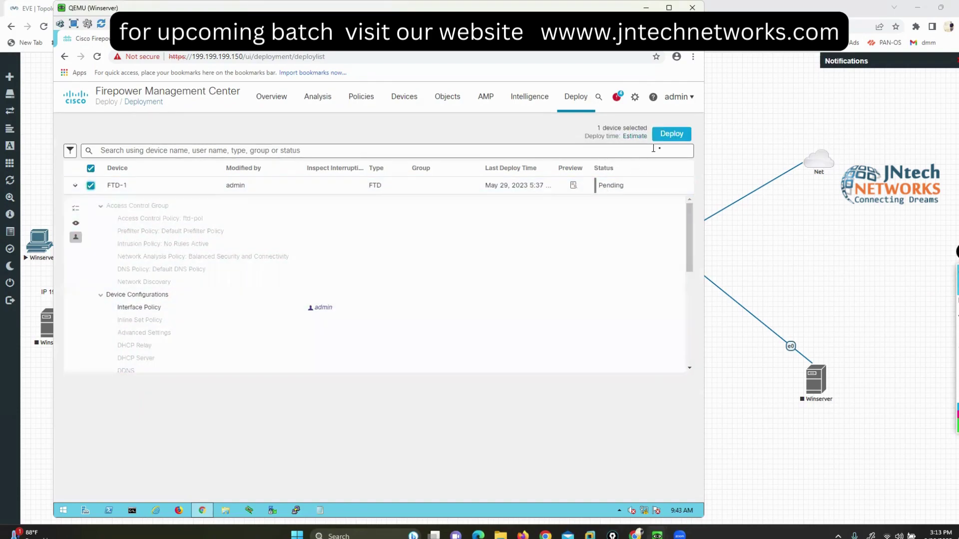
left_click(665, 136)
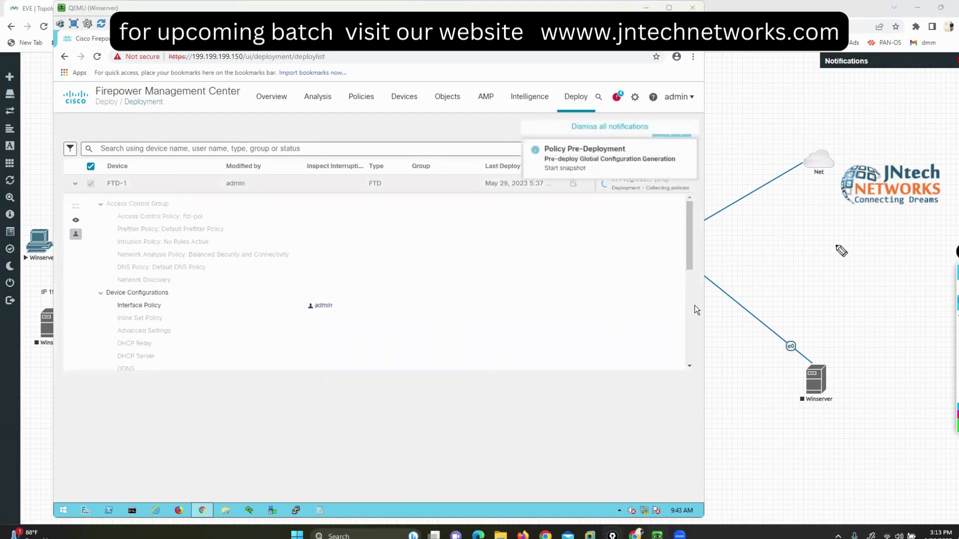
left_click_drag(612, 199, 661, 198)
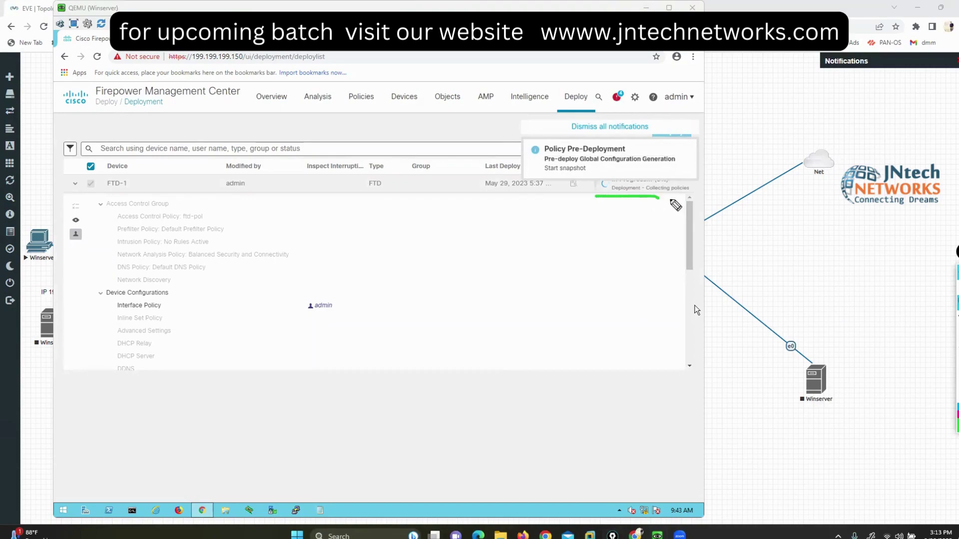
Step: Bring the FirePower console forward and enter 'show interface ip brief' at its prompt
mouse_move(657, 535)
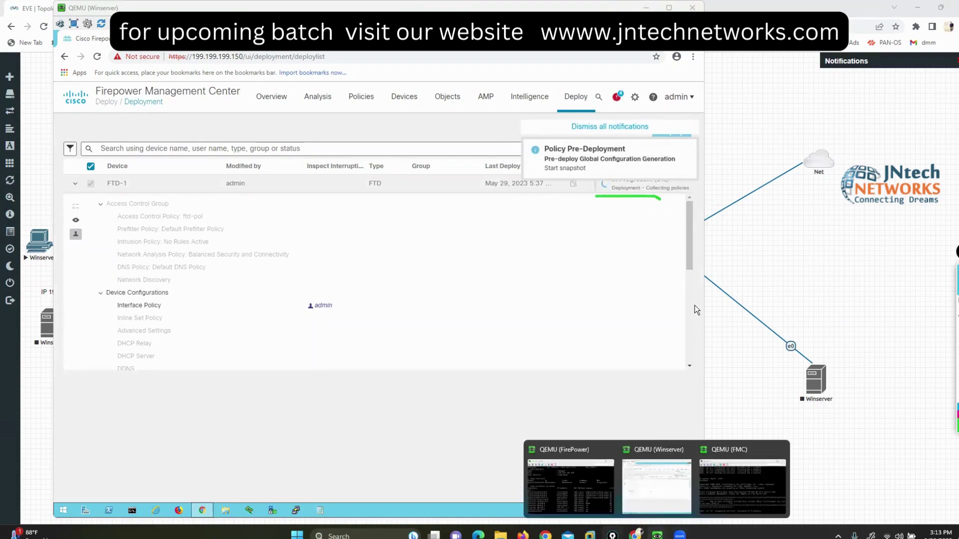
left_click(564, 478)
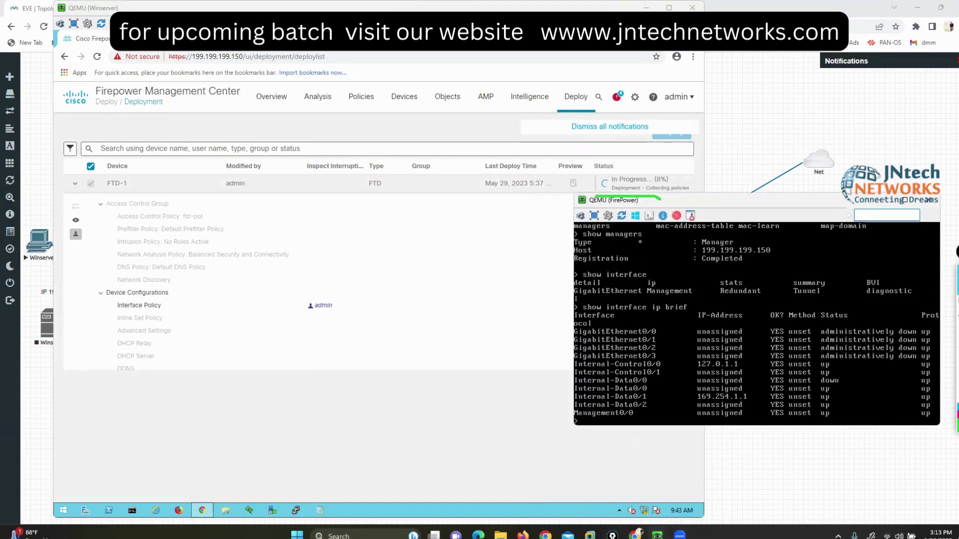
left_click_drag(737, 209, 603, 261)
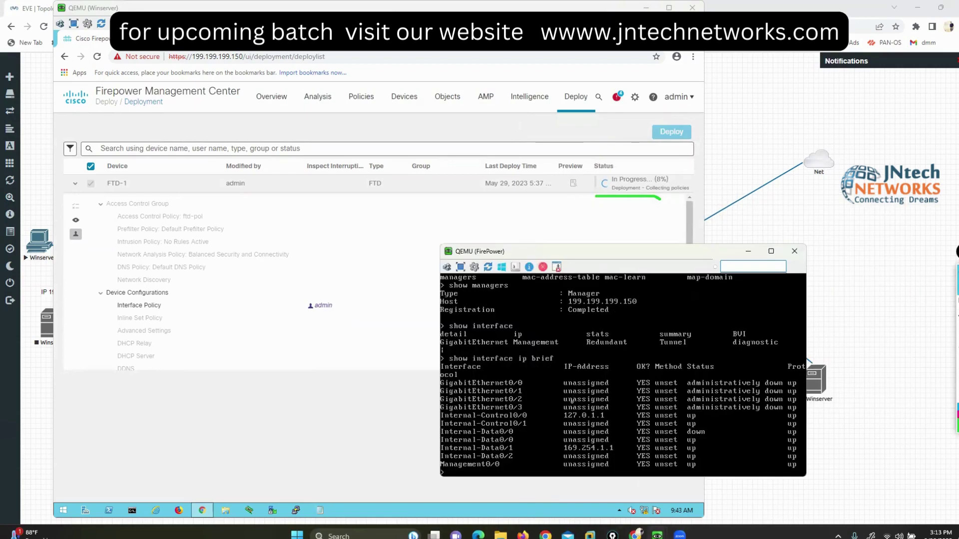
type("show inte")
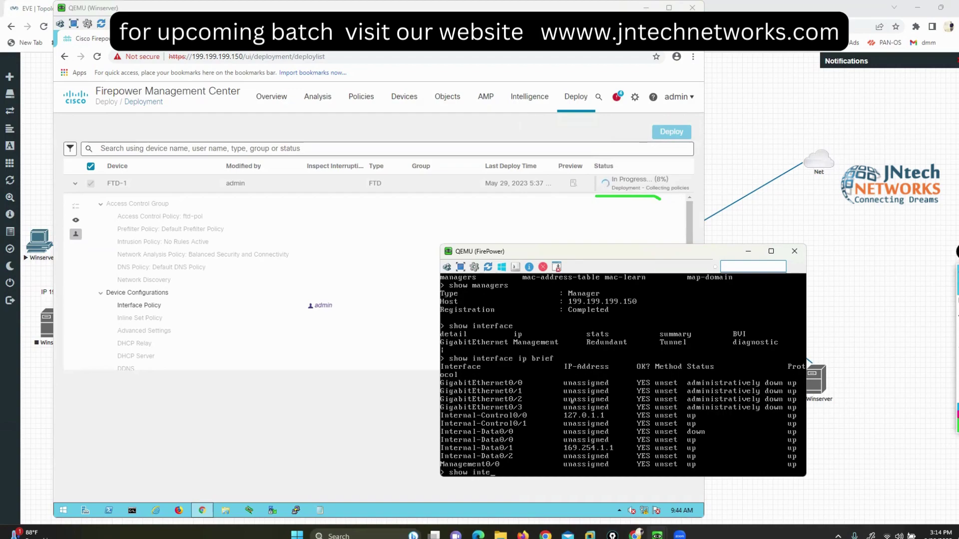
key("Tab")
key("Tab")
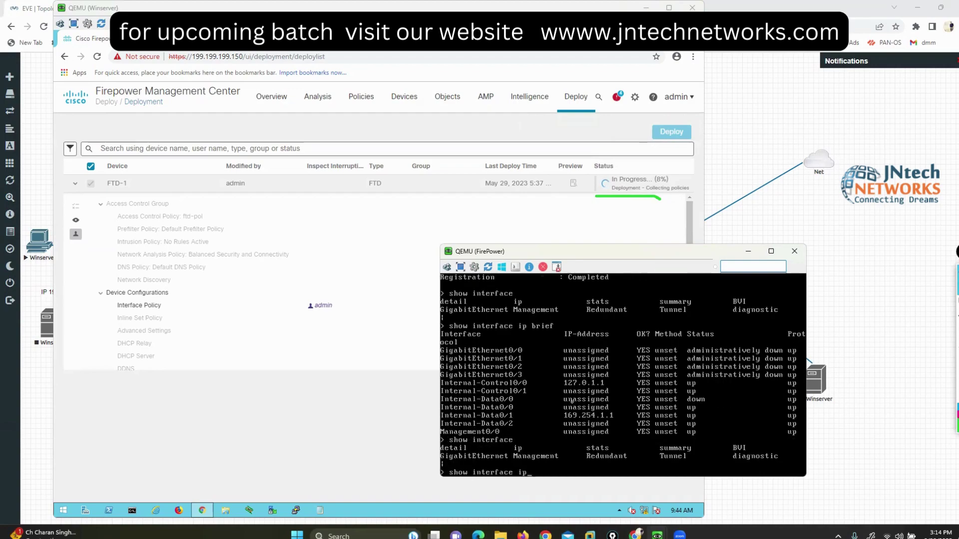
type("ip brief")
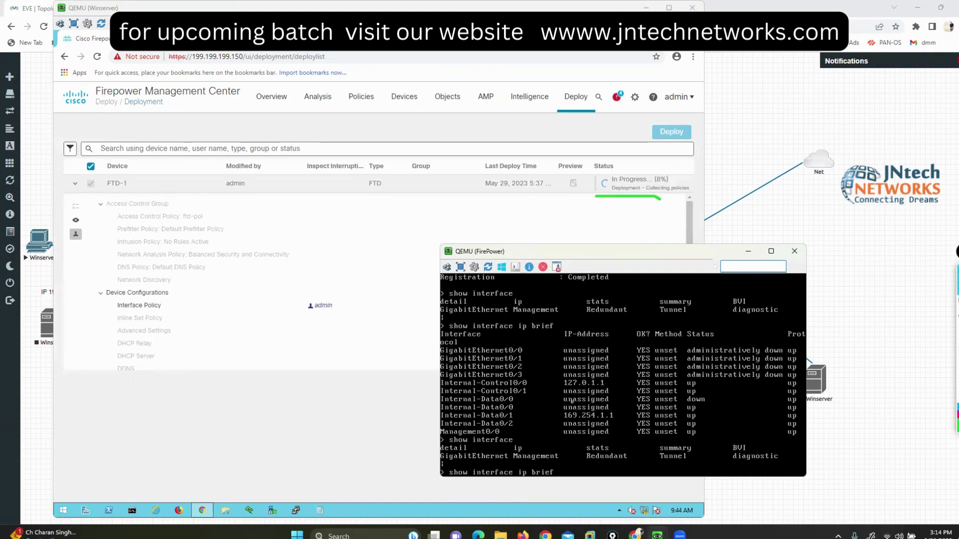
left_click_drag(592, 257, 472, 252)
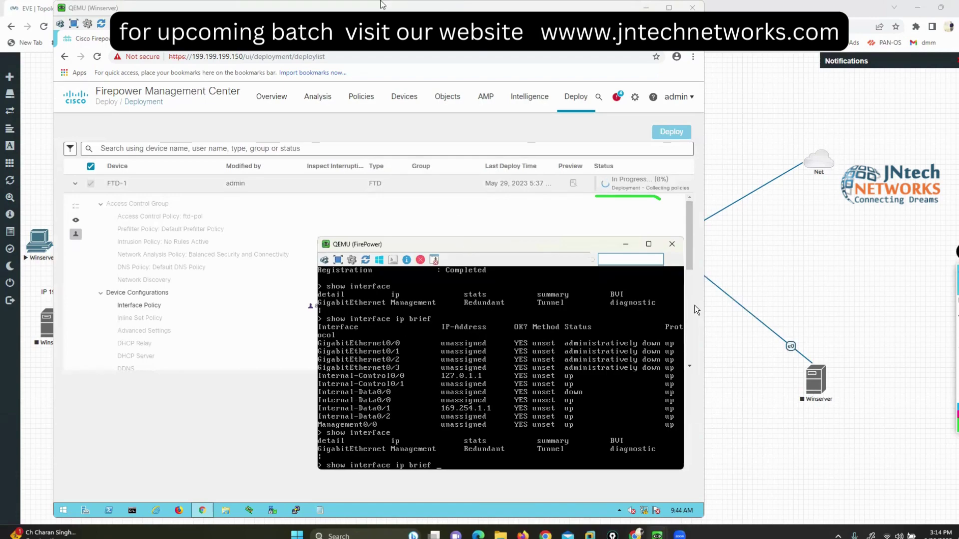
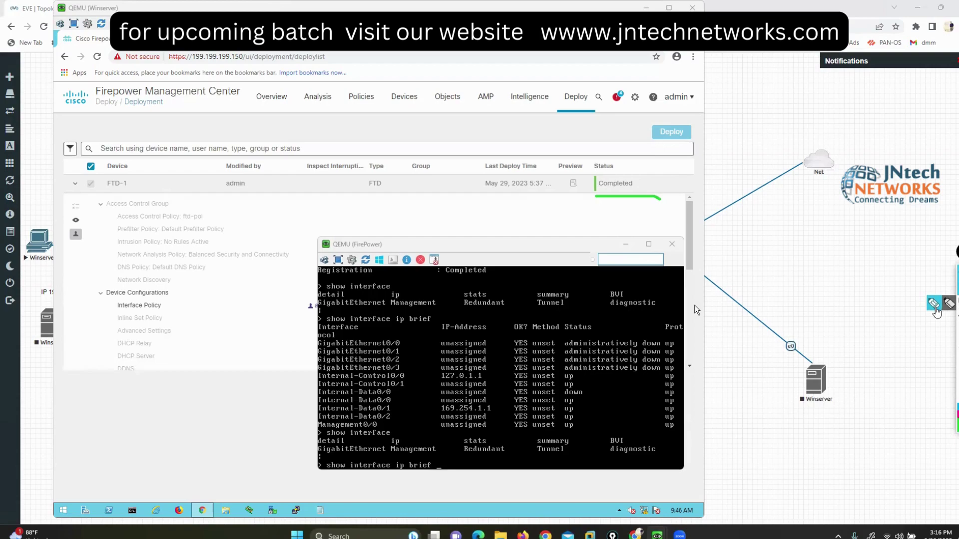
Step: Run 'show interface ip brief' in the FTD console: Gi0/0 172.10.130.250 and Gi0/1 200.200.200.1, both up
mouse_move(616, 166)
left_mouse_down()
mouse_move(581, 197)
mouse_move(624, 155)
mouse_move(644, 159)
left_mouse_up()
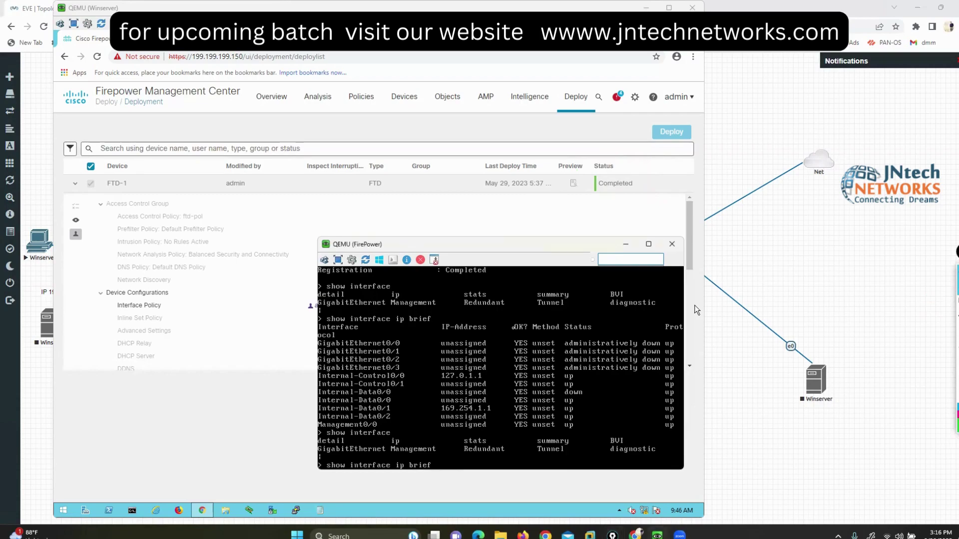
key("Return")
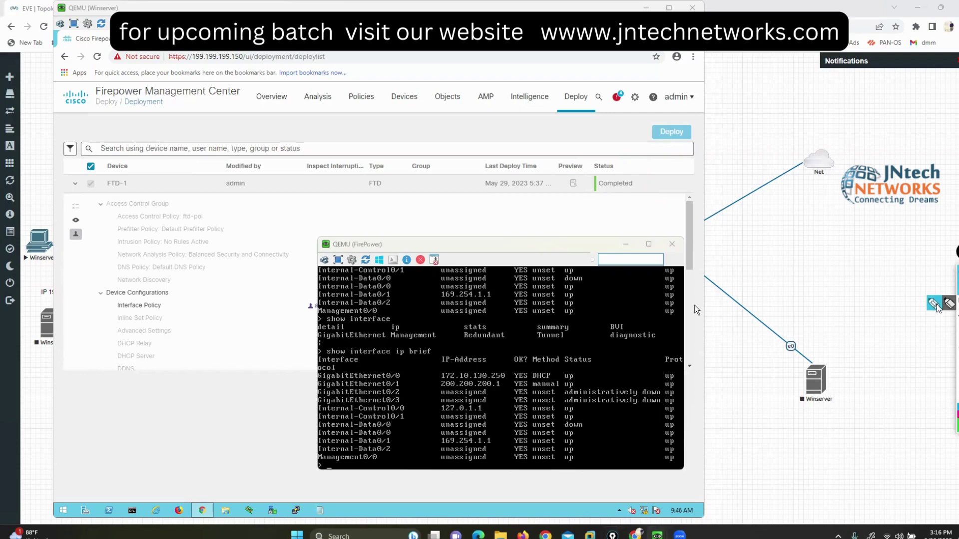
left_click(934, 303)
mouse_move(429, 363)
left_mouse_down()
mouse_move(418, 392)
mouse_move(430, 395)
left_mouse_up()
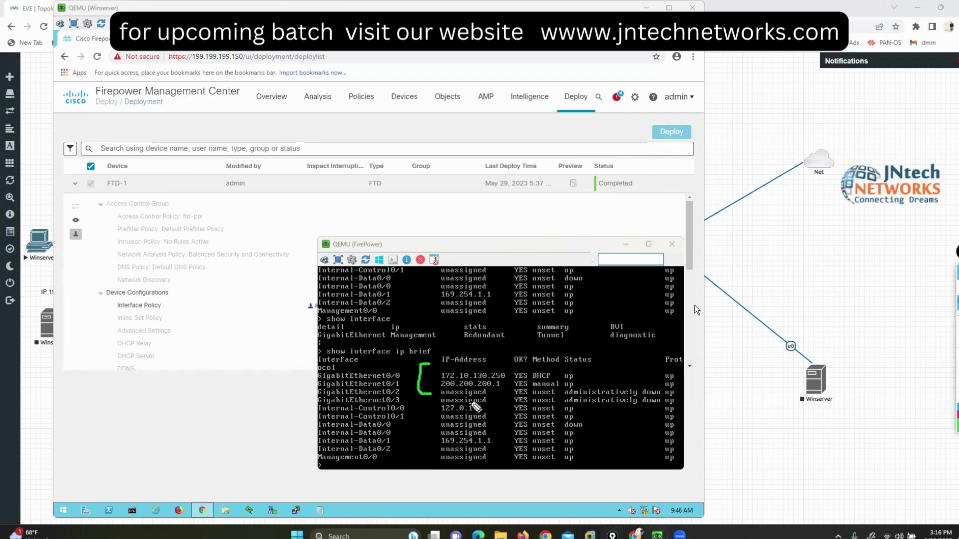
mouse_move(569, 369)
left_mouse_down()
mouse_move(580, 370)
mouse_move(582, 389)
left_mouse_up()
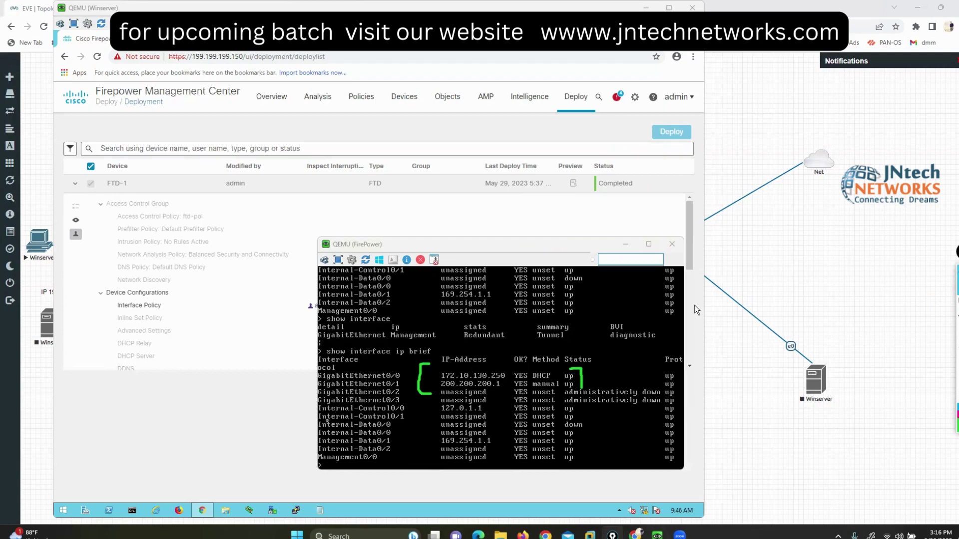
left_click(249, 424)
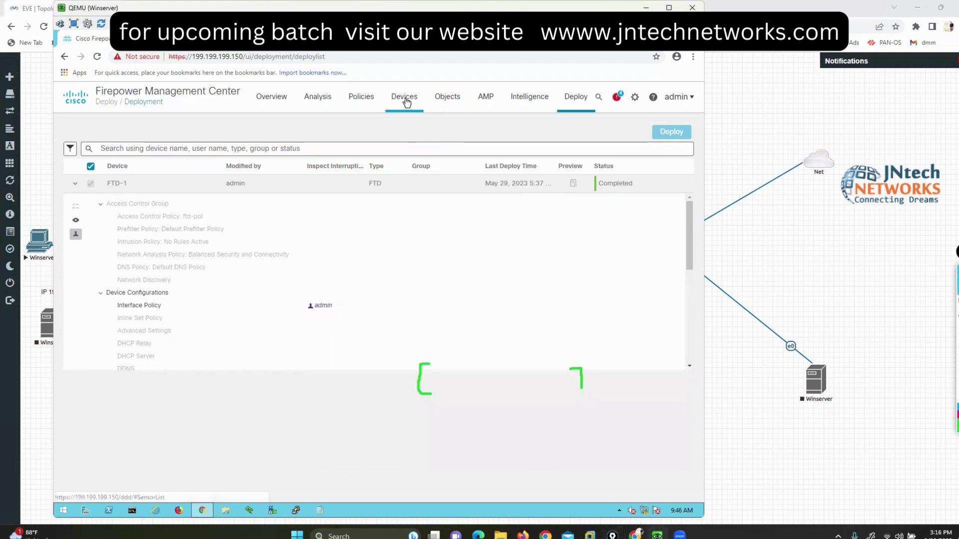
Step: Go to Device Management, open FTD-1's Interfaces page and expand the Add Interfaces menu
mouse_move(407, 101)
left_click(427, 127)
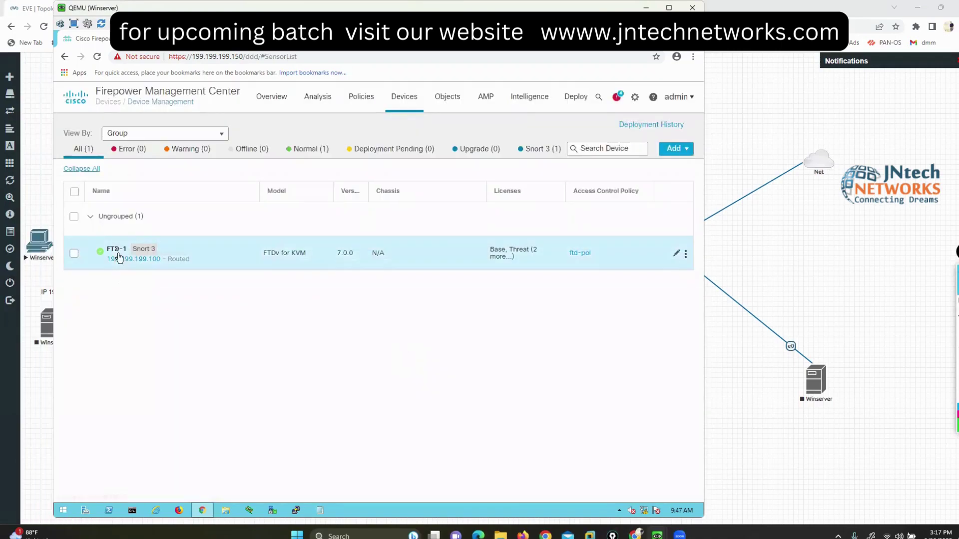
left_click(116, 250)
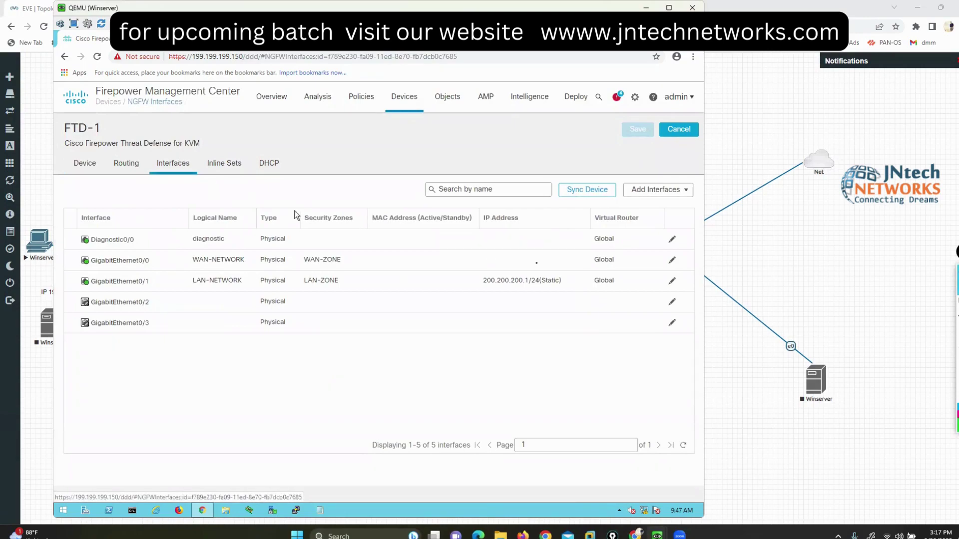
left_click(675, 194)
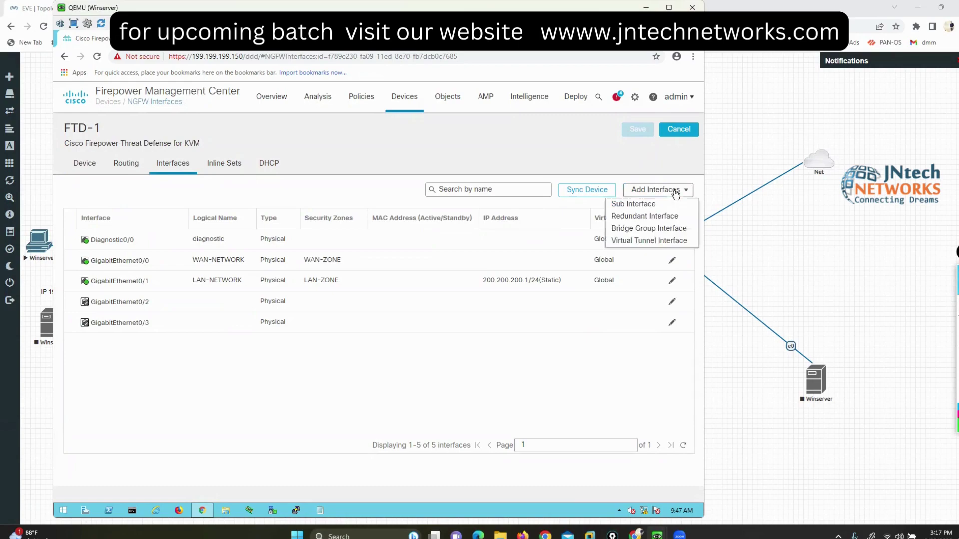
Step: Start a new sub-interface and name it VLAN10
left_click(634, 205)
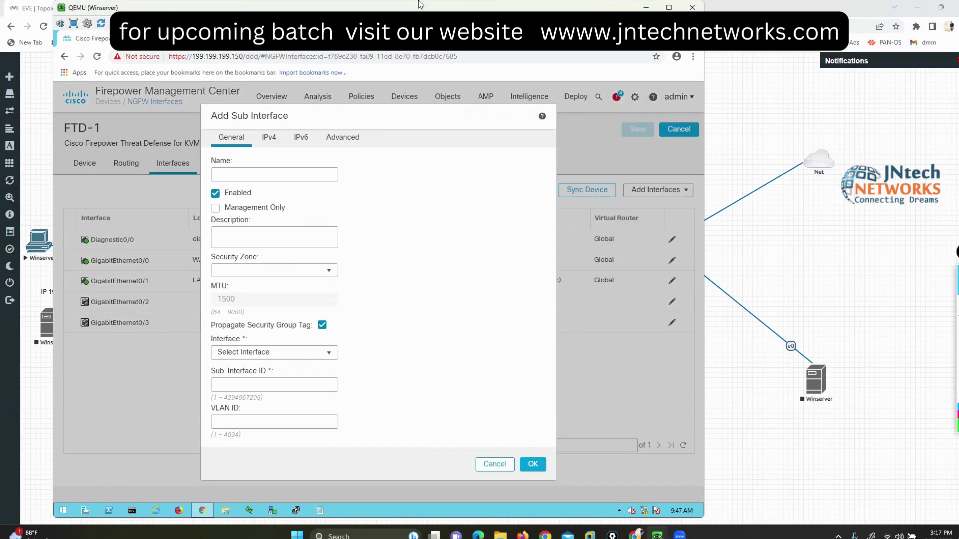
left_click(293, 173)
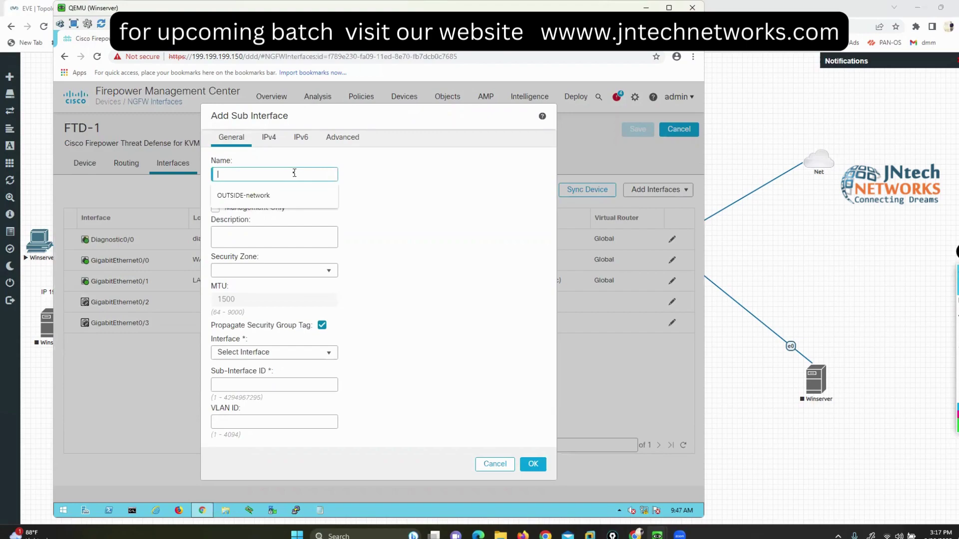
type("vlan1")
key("BackSpace")
key("BackSpace")
key("BackSpace")
key("BackSpace")
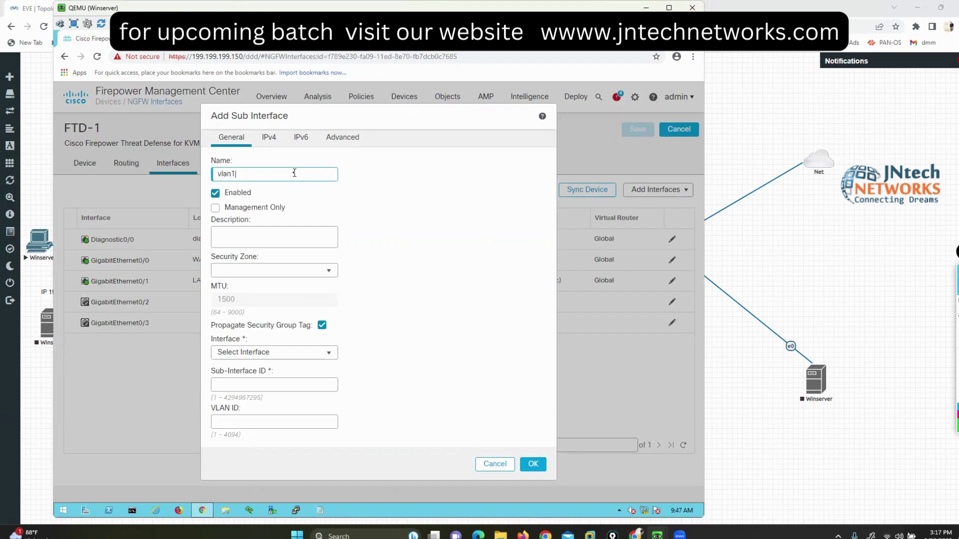
type("VLAN10")
Step: Create a new security zone LAN-ZONE11 for the sub-interface
left_click(325, 271)
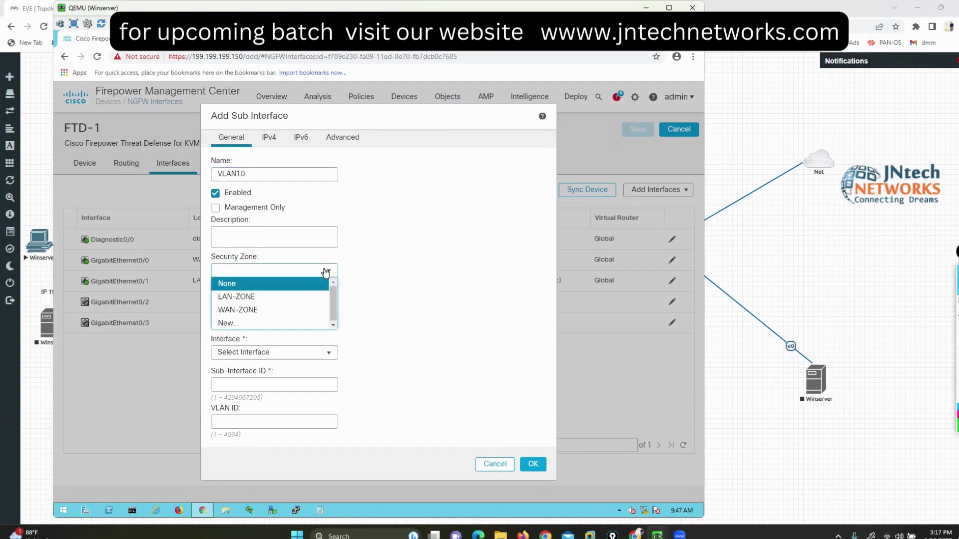
left_click(227, 323)
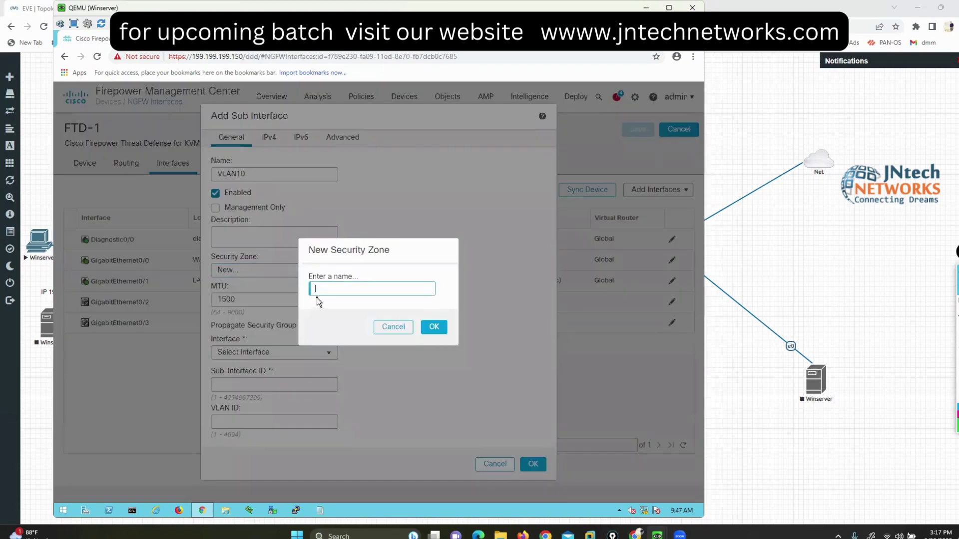
type("LAN-ZONE11")
left_click(434, 328)
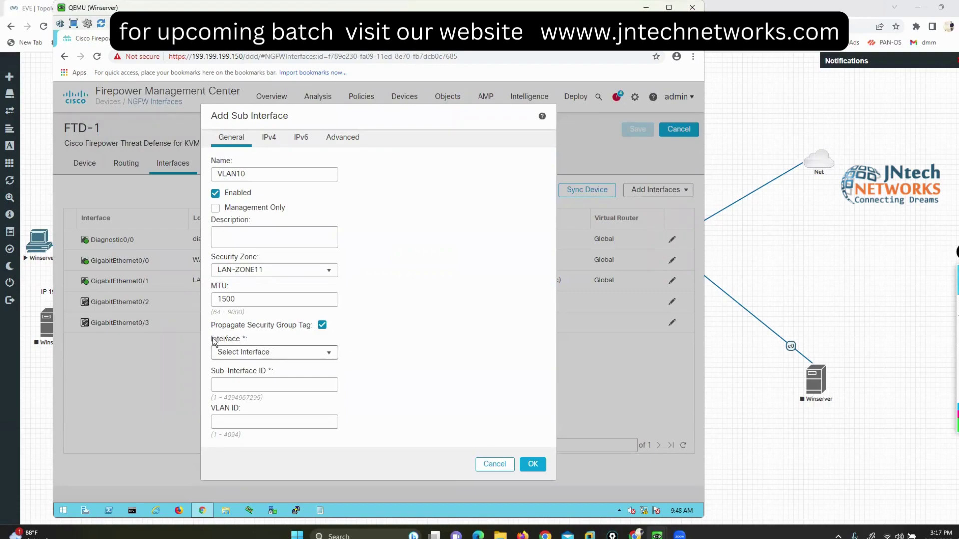
Step: Set parent interface GigabitEthernet0/2, enable it, and give sub-interface ID 10
left_click(300, 353)
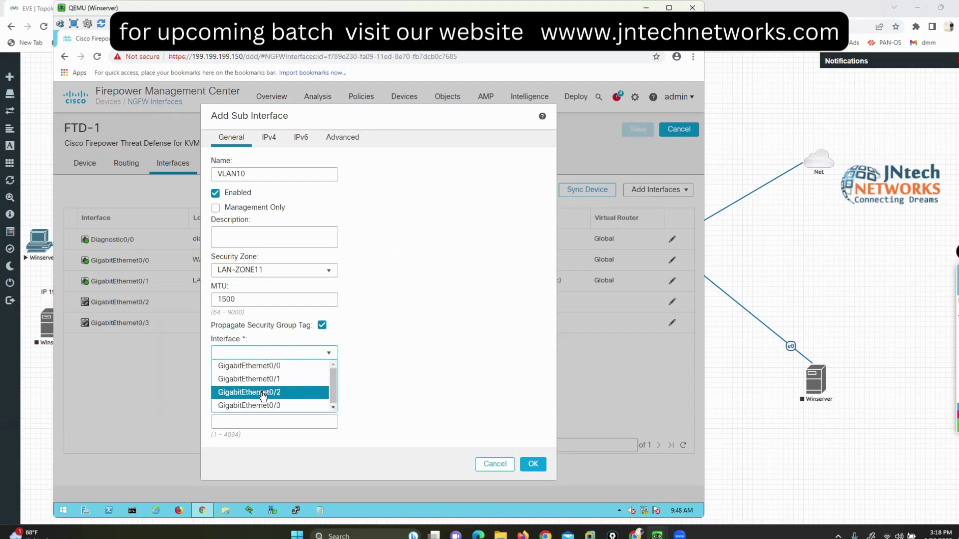
left_click(263, 396)
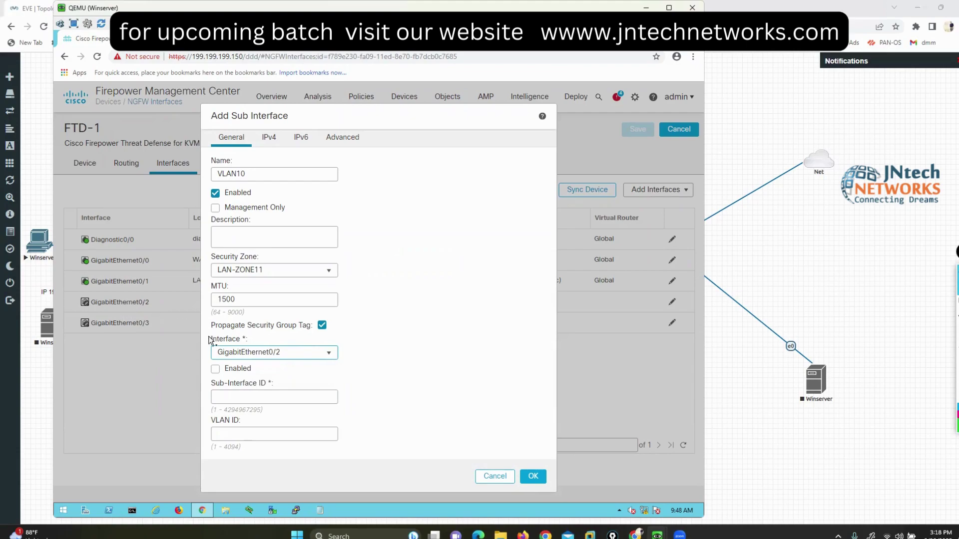
left_click(215, 369)
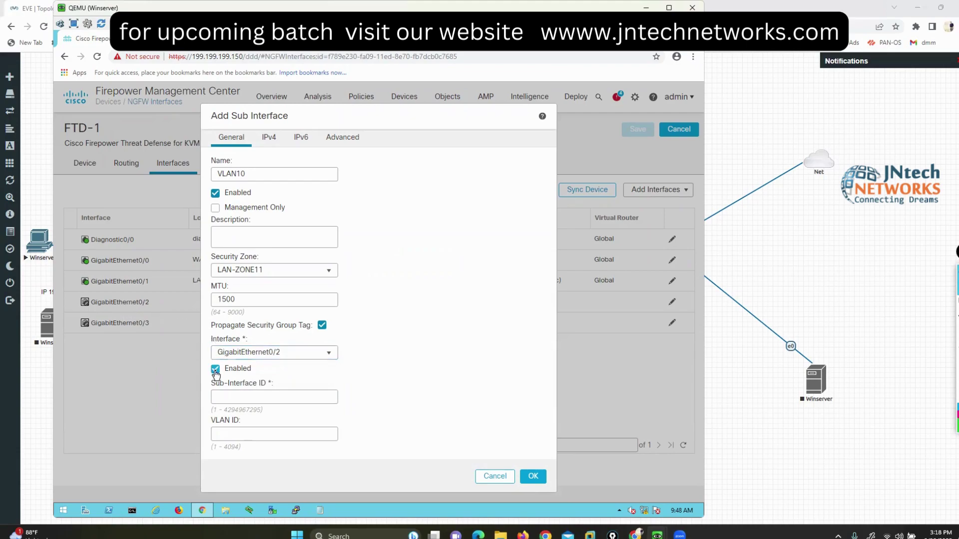
left_click(234, 395)
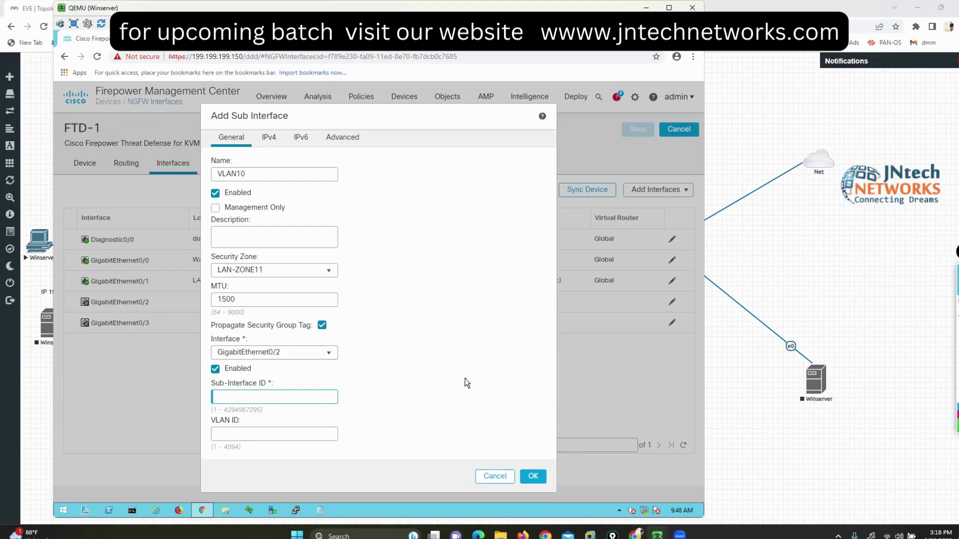
type("10")
key("Tab")
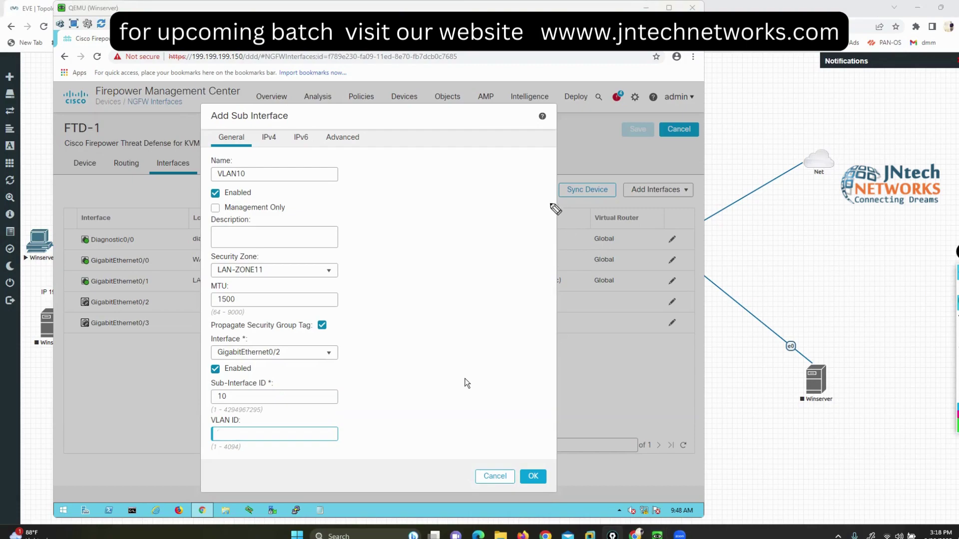
Step: Mark up the VLAN10 sub-interface form with on-screen annotations, then exit the annotation tool
mouse_move(555, 208)
left_mouse_down()
mouse_move(553, 219)
mouse_move(605, 224)
mouse_move(644, 215)
mouse_move(665, 225)
left_mouse_up()
mouse_move(739, 160)
left_mouse_down()
mouse_move(738, 182)
mouse_move(699, 214)
mouse_move(713, 223)
left_mouse_up()
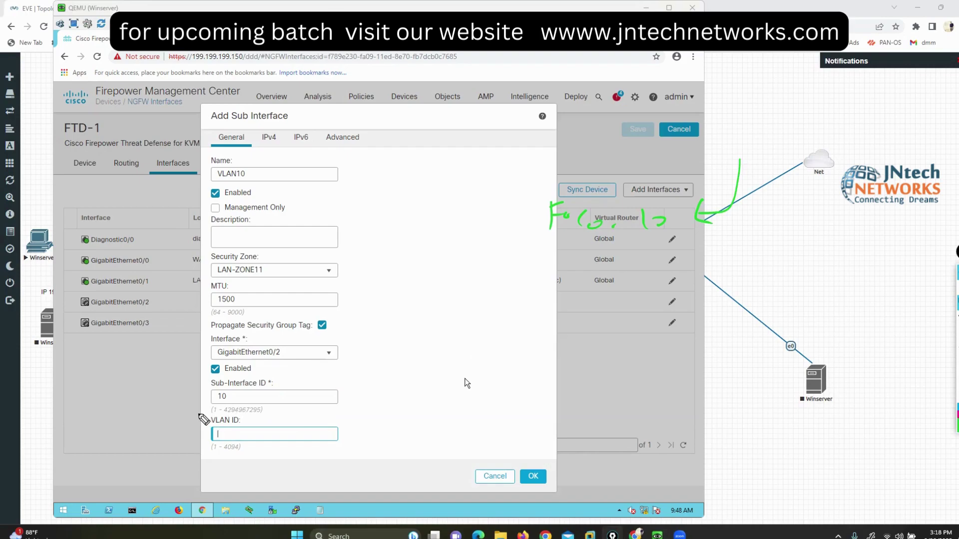
left_click_drag(198, 408, 199, 447)
mouse_move(333, 415)
left_mouse_down()
mouse_move(357, 423)
mouse_move(356, 458)
left_mouse_up()
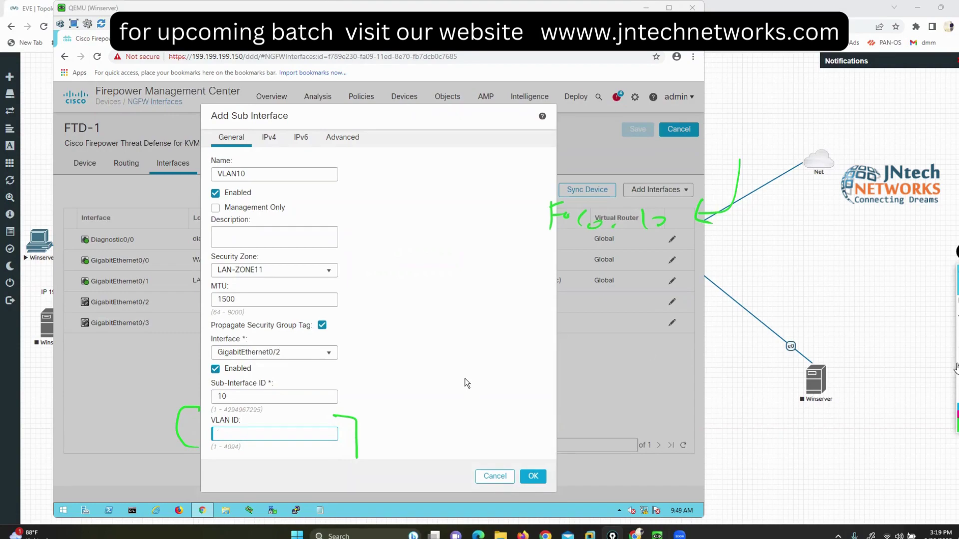
key("ctrl+shift+c")
left_click(933, 303)
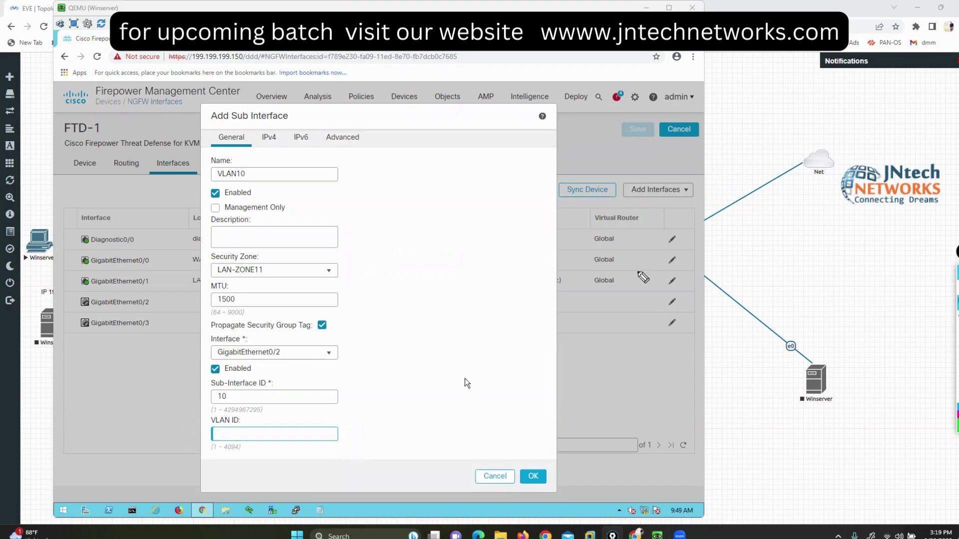
mouse_move(545, 220)
left_mouse_down()
mouse_move(675, 320)
mouse_move(650, 233)
mouse_move(632, 220)
left_mouse_up()
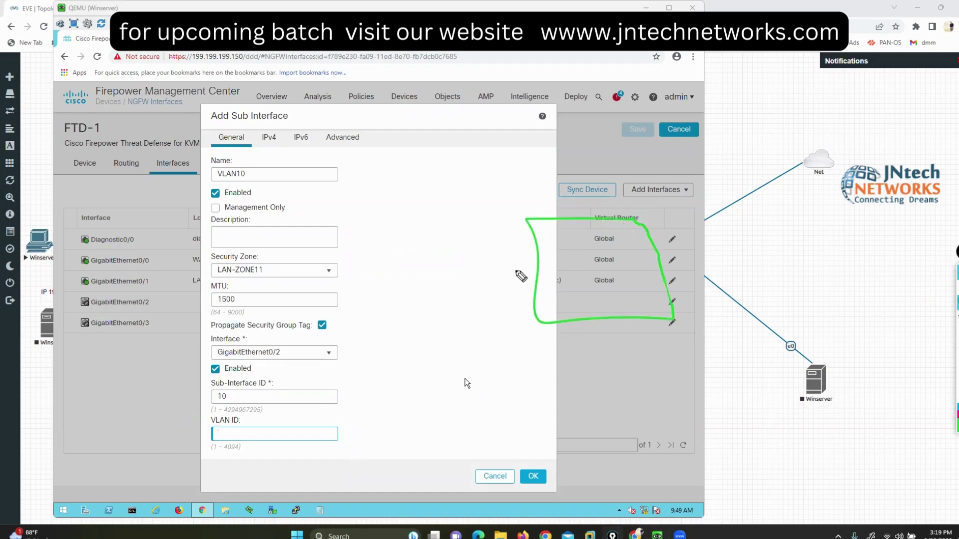
left_click_drag(543, 272, 163, 270)
mouse_move(487, 284)
left_mouse_down()
mouse_move(485, 304)
mouse_move(509, 300)
mouse_move(523, 310)
left_mouse_up()
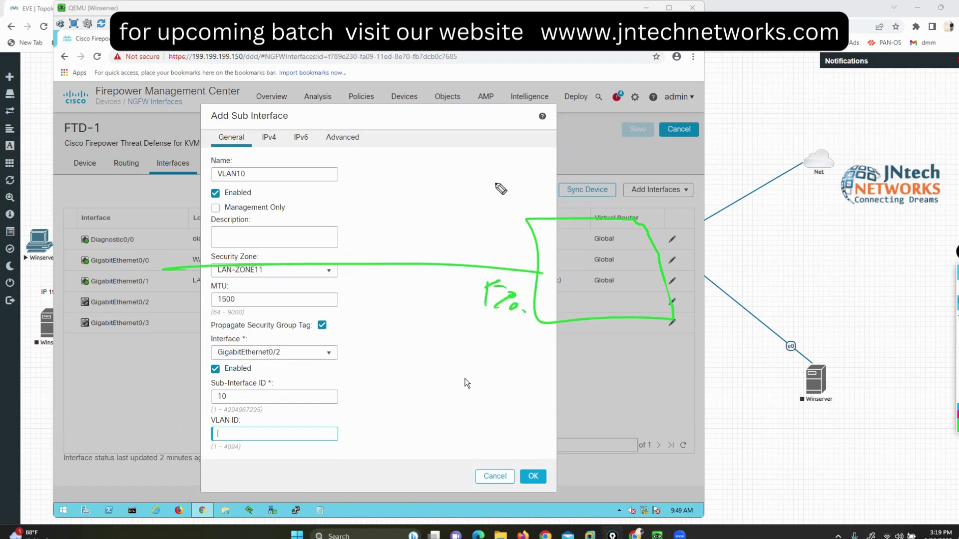
left_click_drag(528, 89, 540, 120)
mouse_move(517, 72)
left_mouse_down()
mouse_move(535, 75)
mouse_move(524, 86)
left_mouse_up()
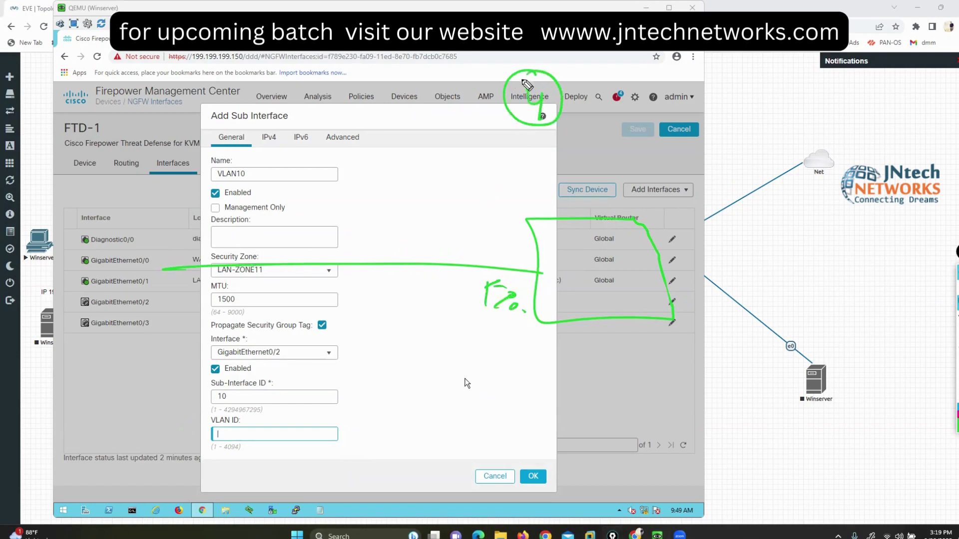
mouse_move(525, 266)
left_mouse_down()
mouse_move(530, 284)
mouse_move(531, 272)
left_mouse_up()
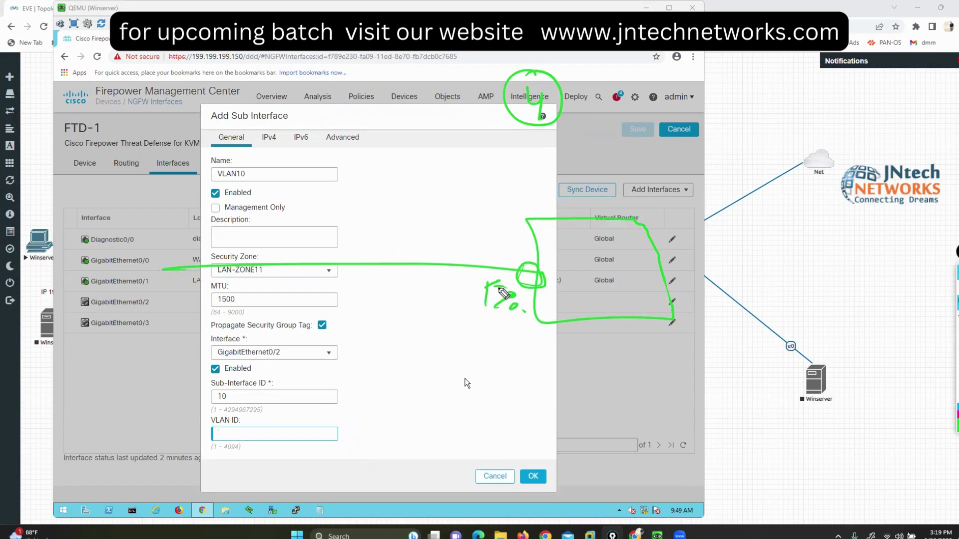
left_click_drag(499, 287, 525, 313)
left_click_drag(505, 245, 525, 243)
mouse_move(259, 400)
left_mouse_down()
mouse_move(274, 410)
mouse_move(256, 421)
left_mouse_up()
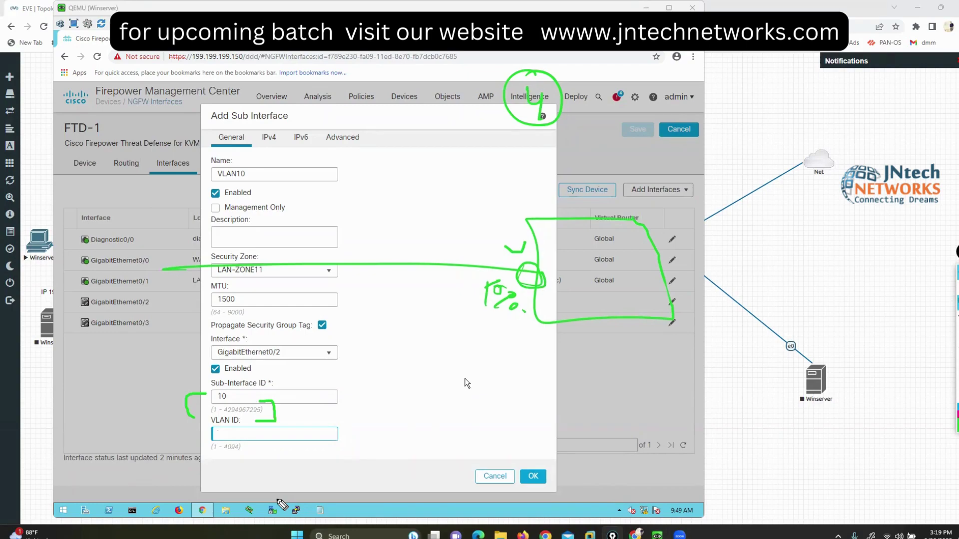
mouse_move(524, 245)
left_mouse_down()
mouse_move(497, 243)
mouse_move(458, 309)
mouse_move(565, 314)
mouse_move(527, 245)
left_mouse_up()
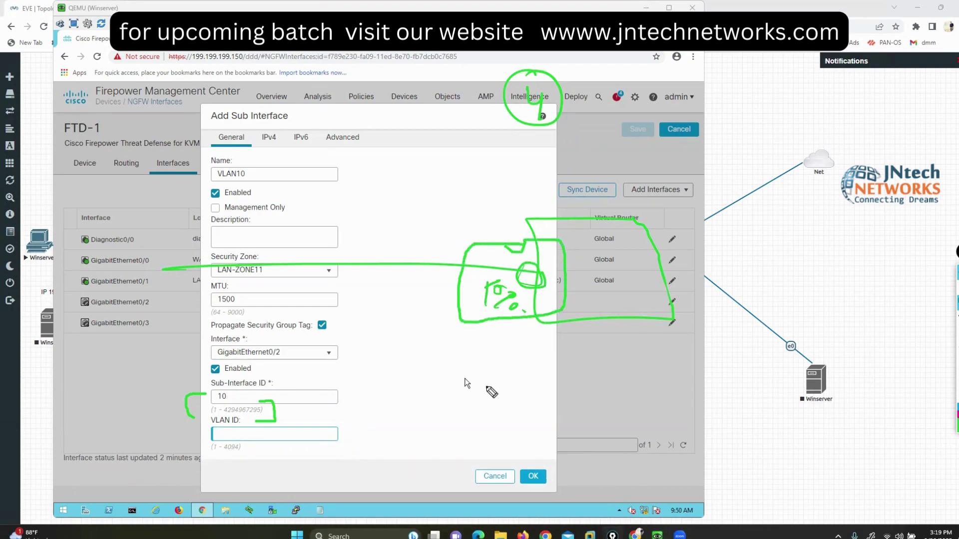
key("Escape")
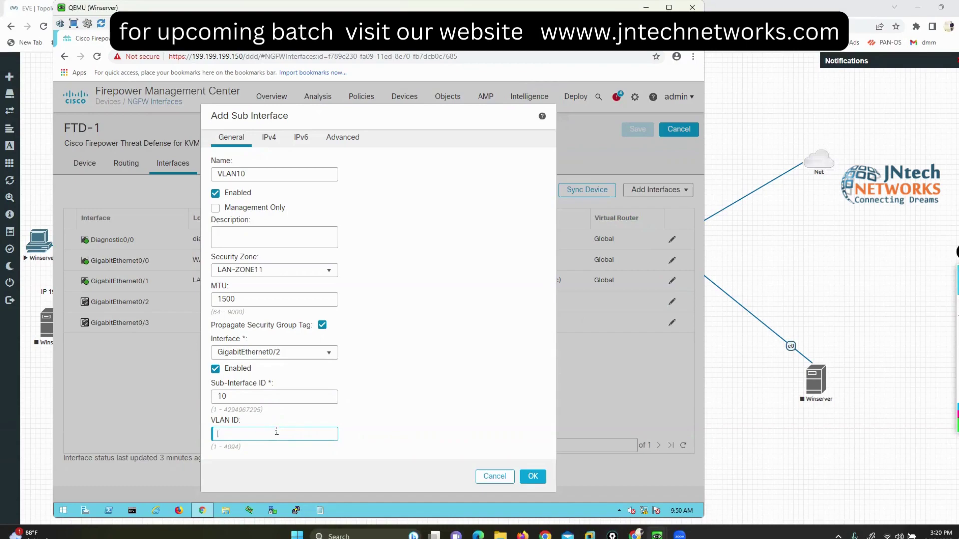
Step: Give VLAN10 VLAN ID 10 and static IPv4 address 192.168.30.1/24, then confirm the sub-interface
type("10")
left_click(269, 139)
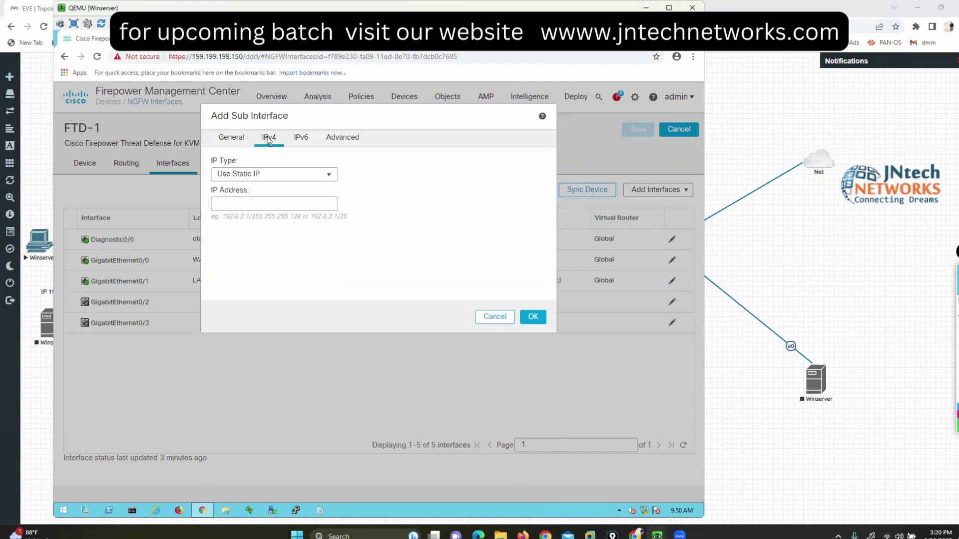
left_click(277, 204)
type("192.168.3")
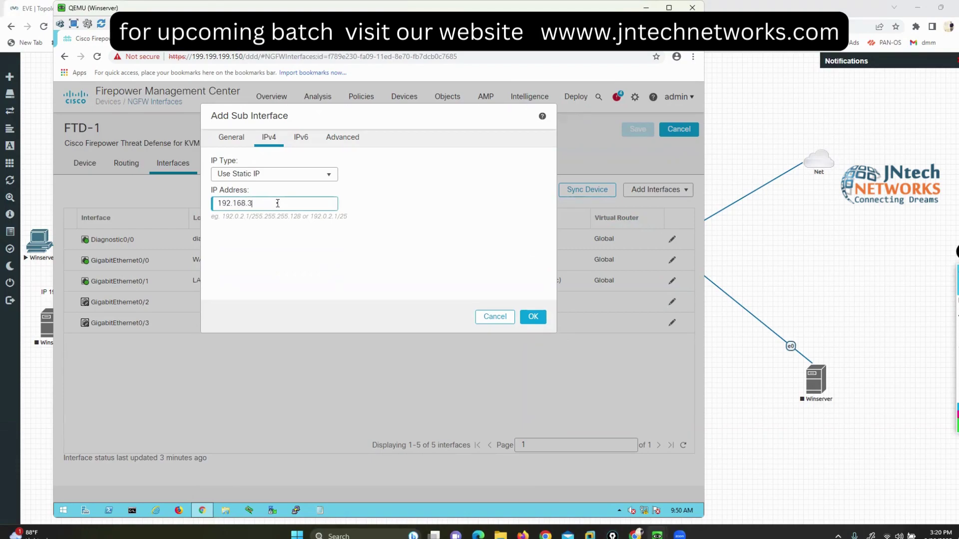
type("0.0")
type("1")
type("/24")
left_click(539, 322)
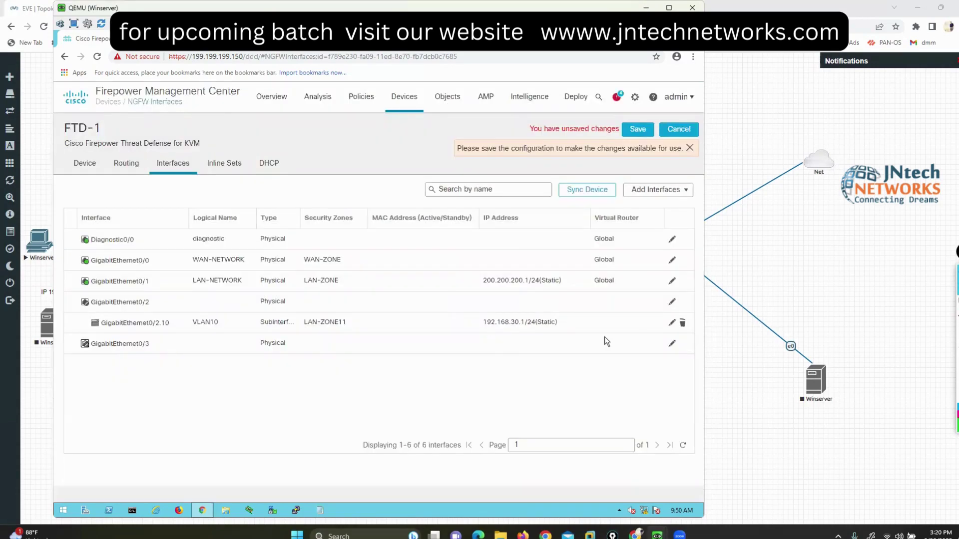
Step: Save FTD-1's pending VLAN10 interface changes and go to its Routing page
left_click(936, 306)
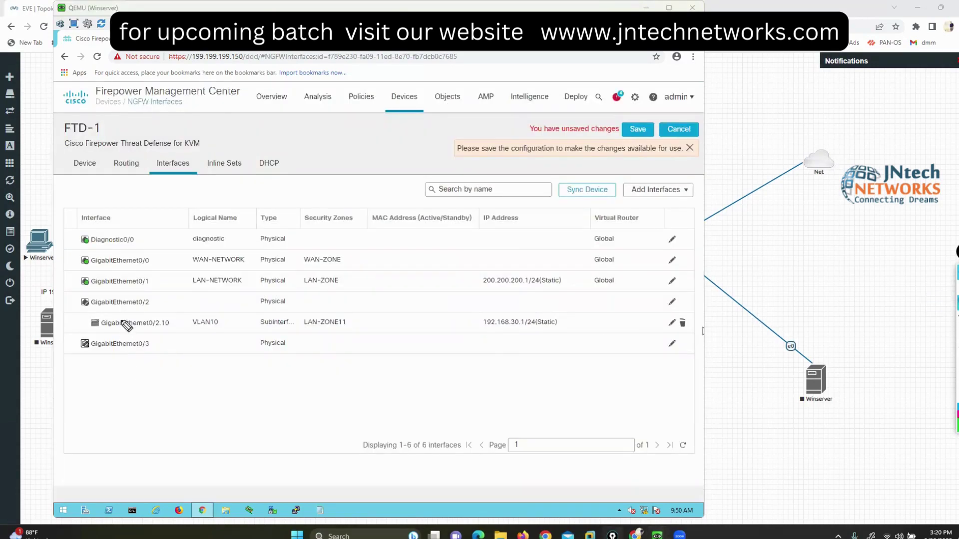
mouse_move(95, 309)
left_mouse_down()
mouse_move(81, 320)
mouse_move(95, 333)
left_mouse_up()
mouse_move(594, 306)
left_mouse_down()
mouse_move(608, 308)
mouse_move(611, 332)
left_mouse_up()
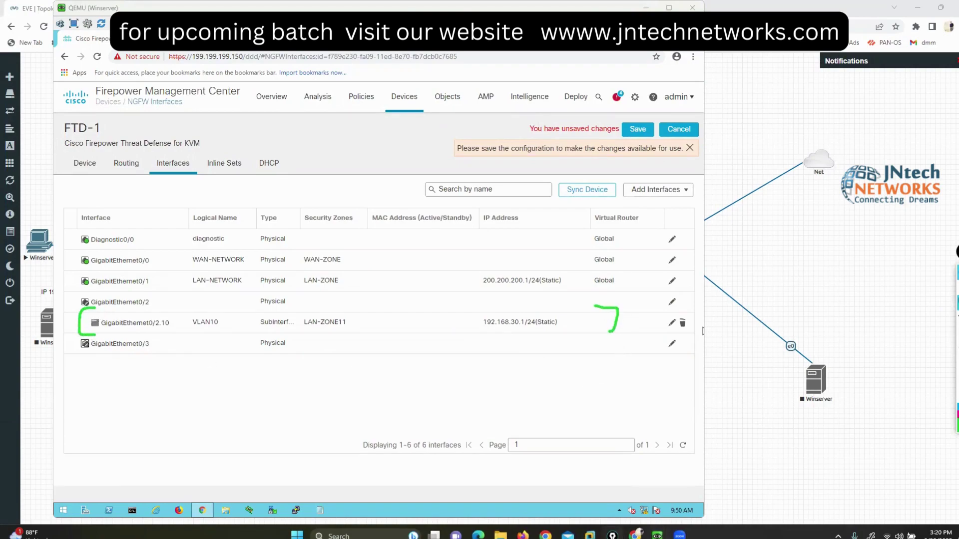
left_click(638, 130)
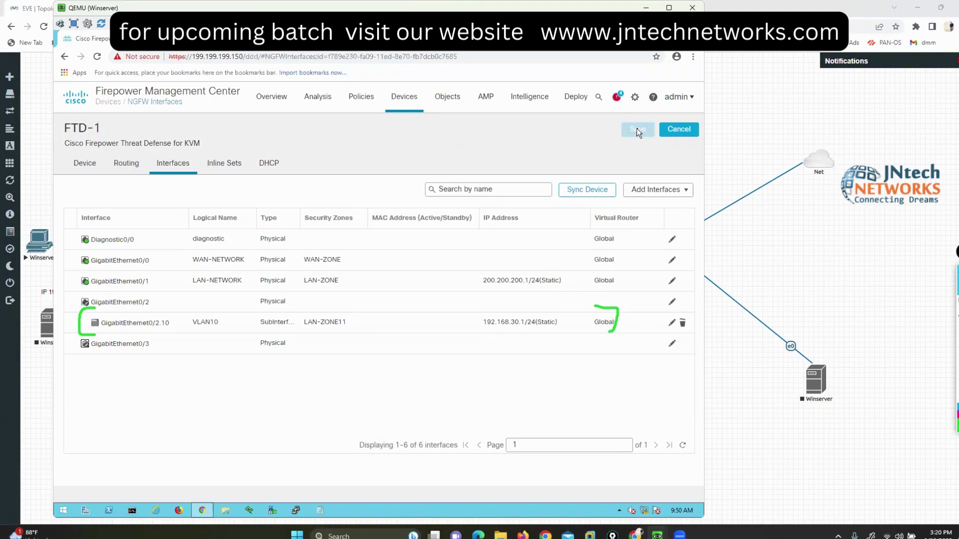
left_click(125, 168)
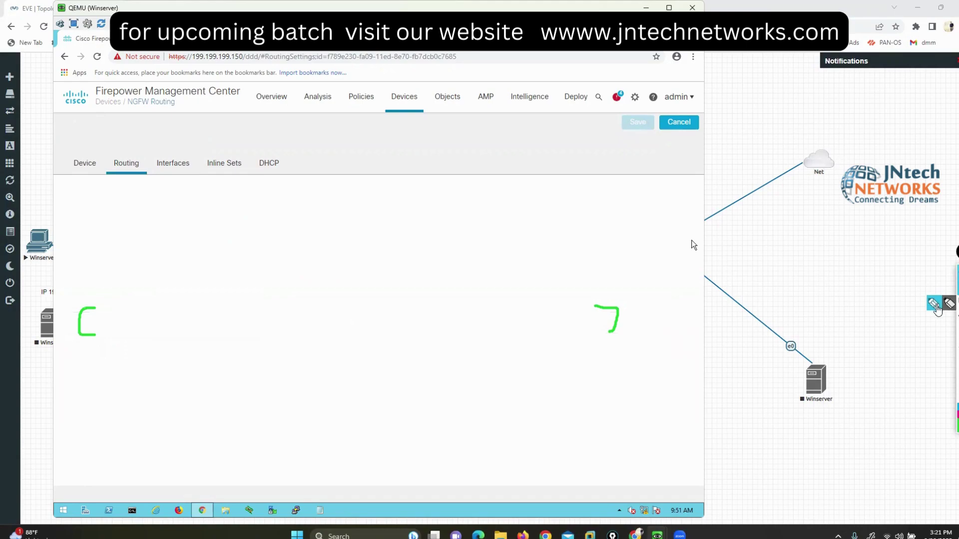
mouse_move(45, 105)
left_mouse_down()
mouse_move(47, 145)
mouse_move(128, 118)
mouse_move(30, 110)
left_mouse_up()
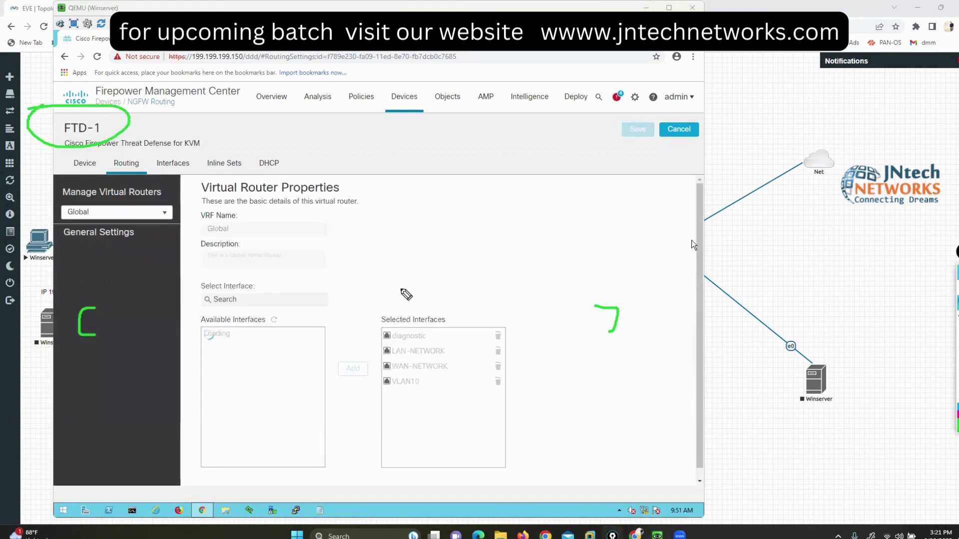
mouse_move(414, 83)
left_mouse_down()
mouse_move(398, 120)
mouse_move(402, 90)
left_mouse_up()
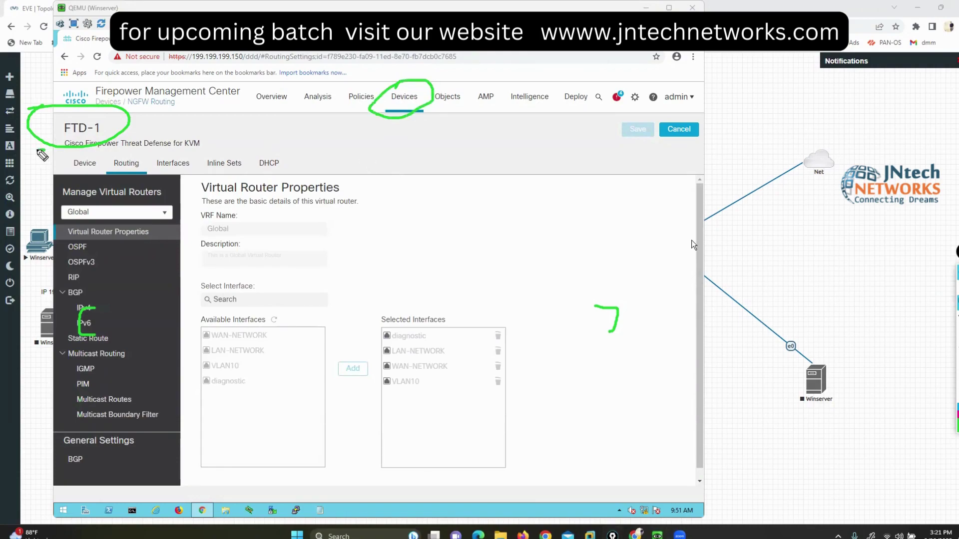
left_click_drag(45, 149, 48, 183)
left_click_drag(272, 148, 294, 183)
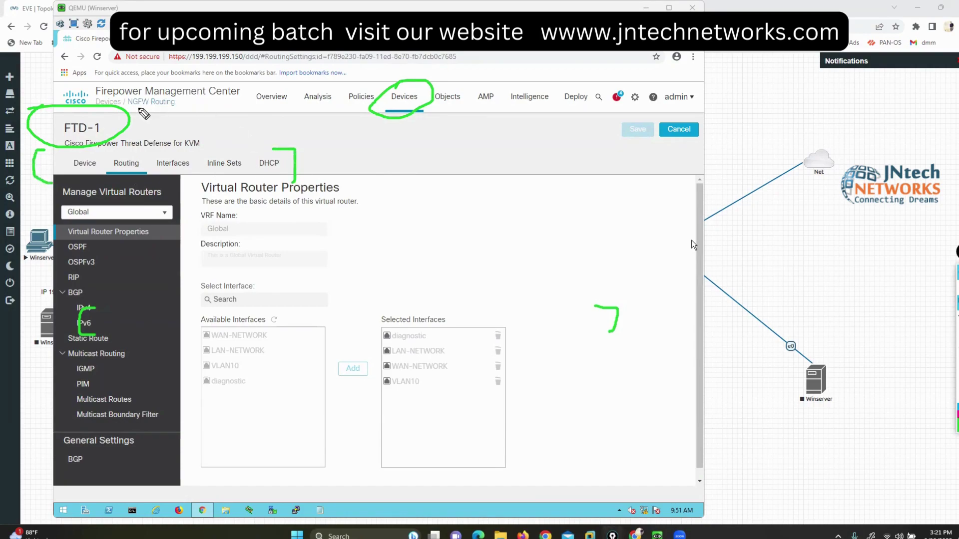
mouse_move(136, 109)
left_mouse_down()
mouse_move(150, 122)
mouse_move(193, 97)
left_mouse_up()
mouse_move(364, 86)
left_mouse_down()
mouse_move(348, 105)
mouse_move(372, 107)
mouse_move(361, 102)
left_mouse_up()
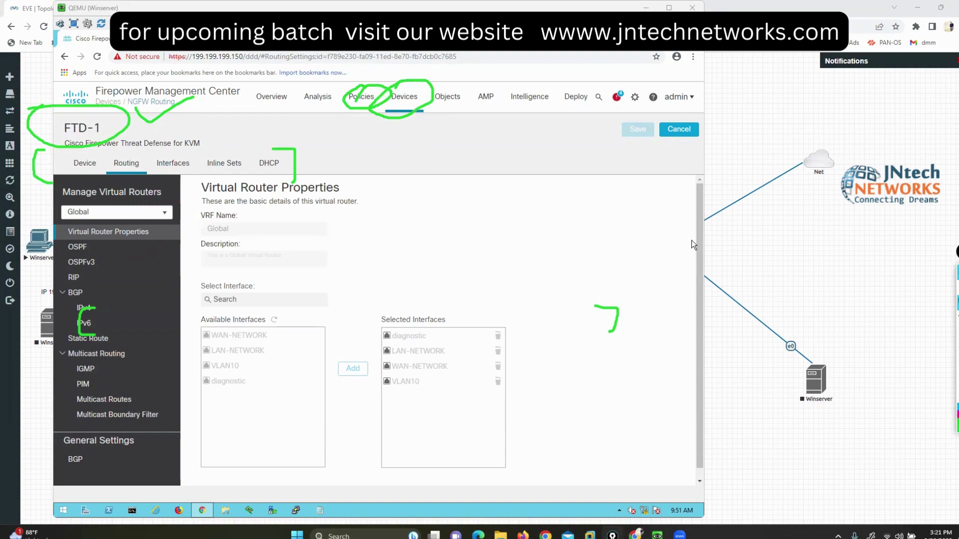
key("Escape")
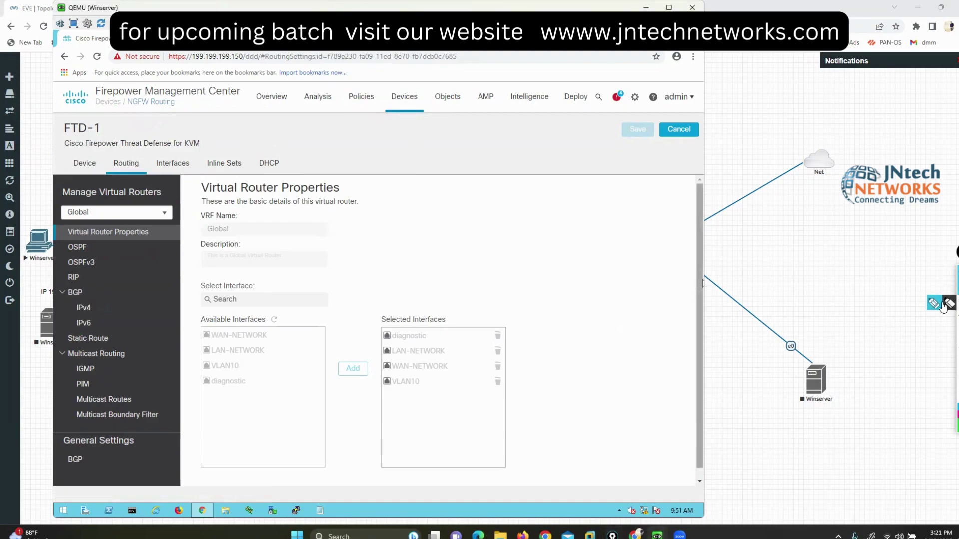
key("ctrl+2")
mouse_move(96, 247)
left_mouse_down()
mouse_move(112, 247)
mouse_move(117, 263)
mouse_move(97, 274)
mouse_move(121, 289)
left_mouse_up()
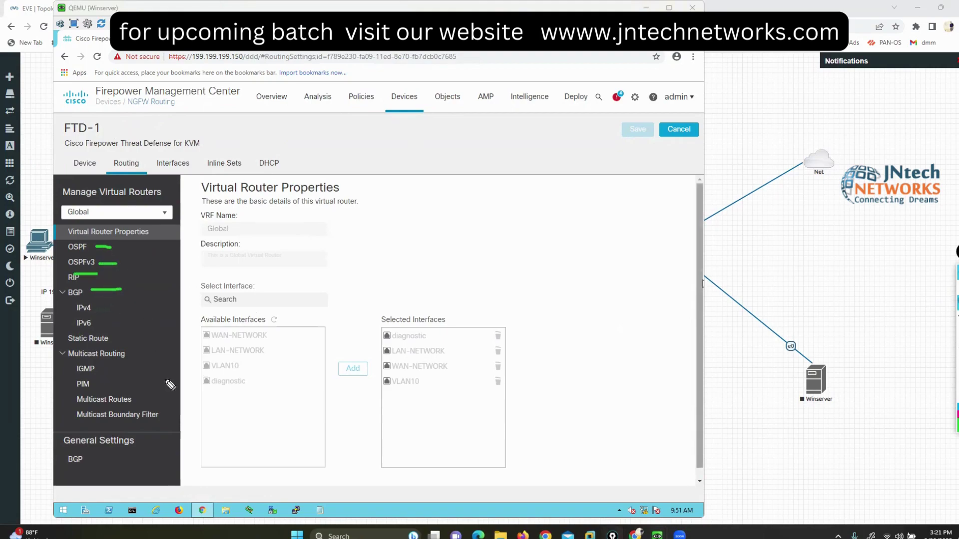
left_click_drag(98, 332, 131, 330)
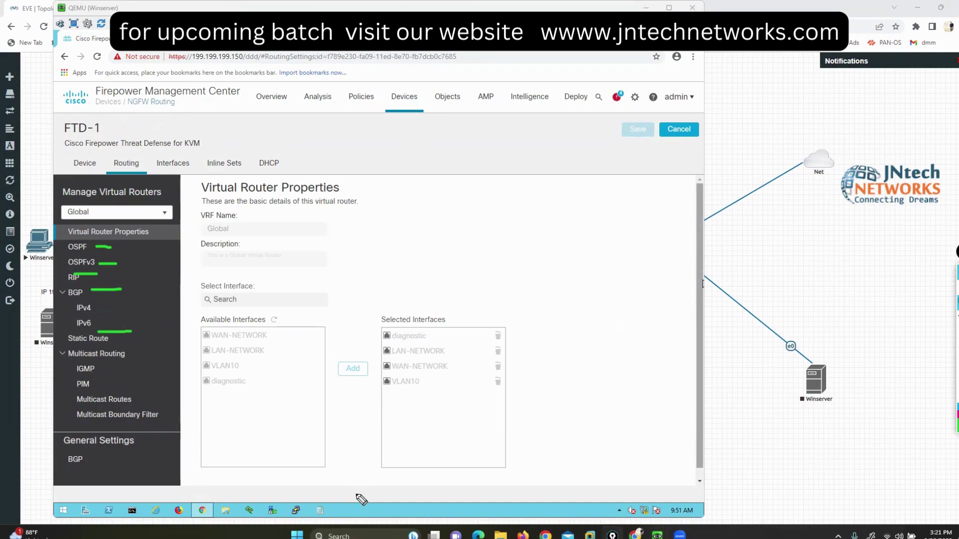
key("Escape")
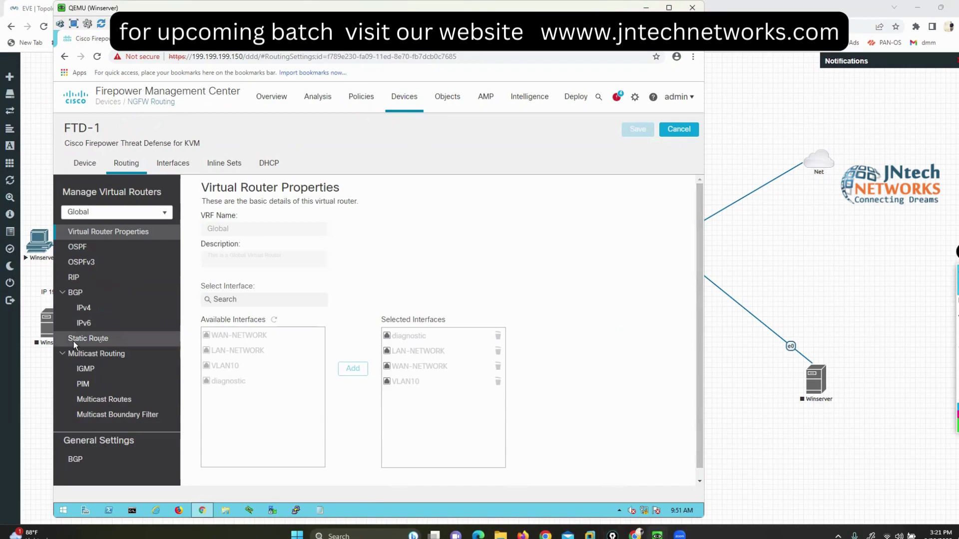
Step: Open FTD-1's Static Route page and annotate it on screen
left_click(100, 341)
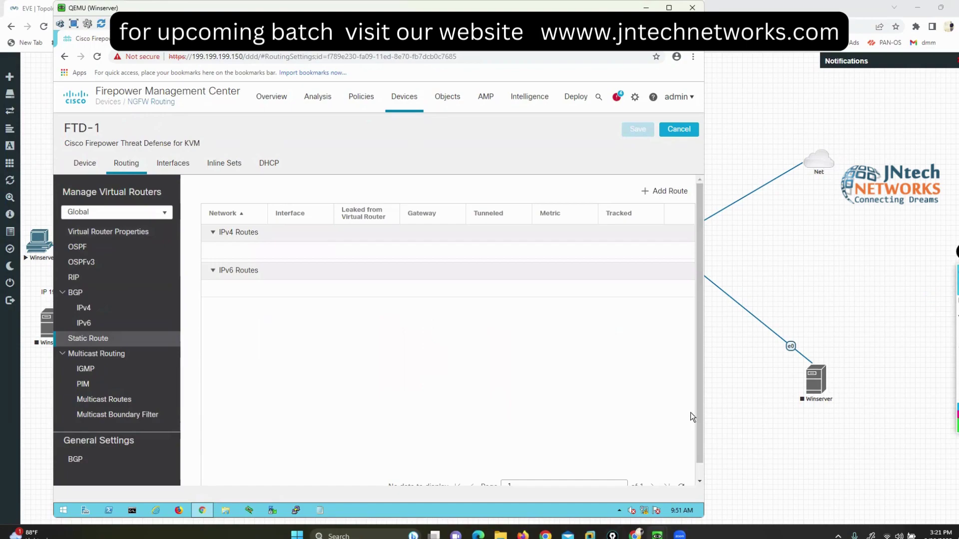
left_click(933, 303)
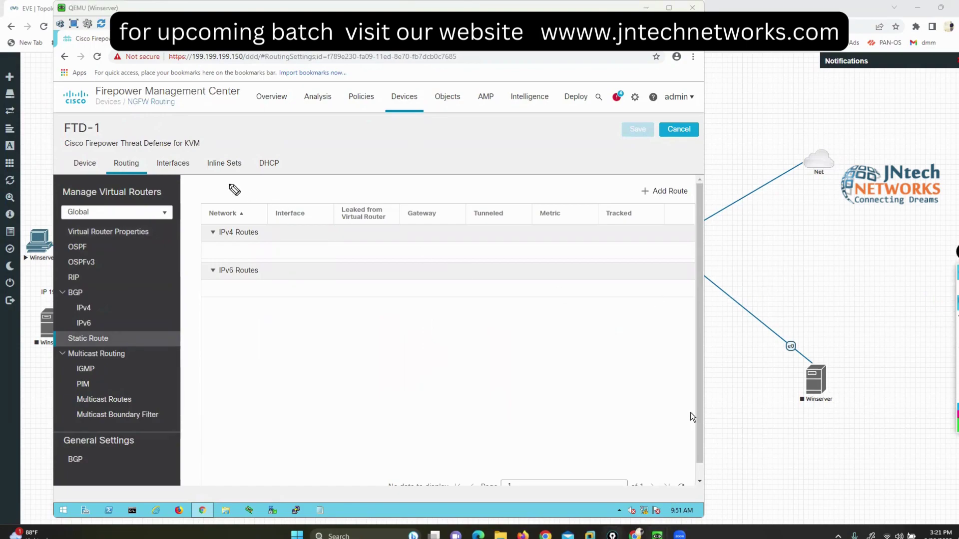
mouse_move(229, 184)
left_mouse_down()
mouse_move(278, 235)
mouse_move(220, 212)
left_mouse_up()
mouse_move(235, 252)
left_mouse_down()
mouse_move(203, 306)
mouse_move(270, 250)
left_mouse_up()
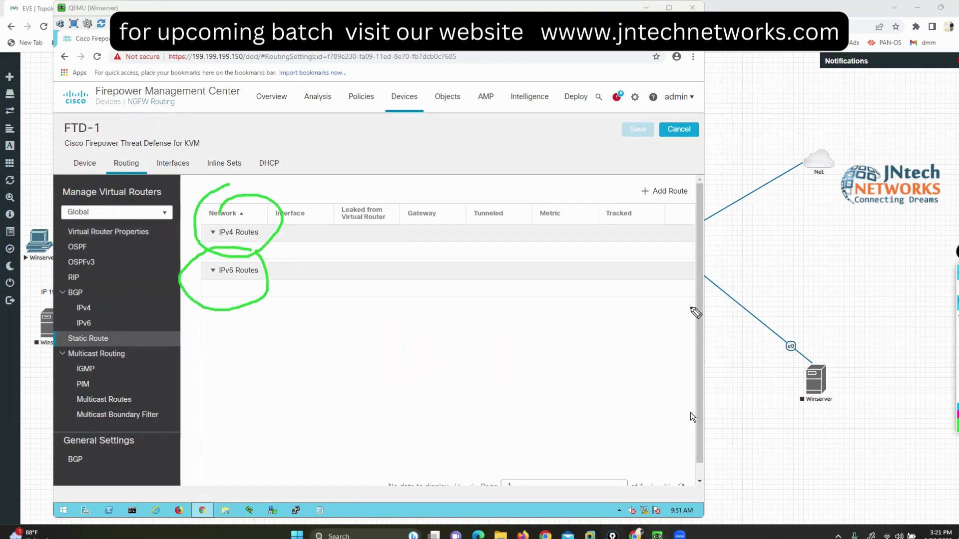
key("Escape")
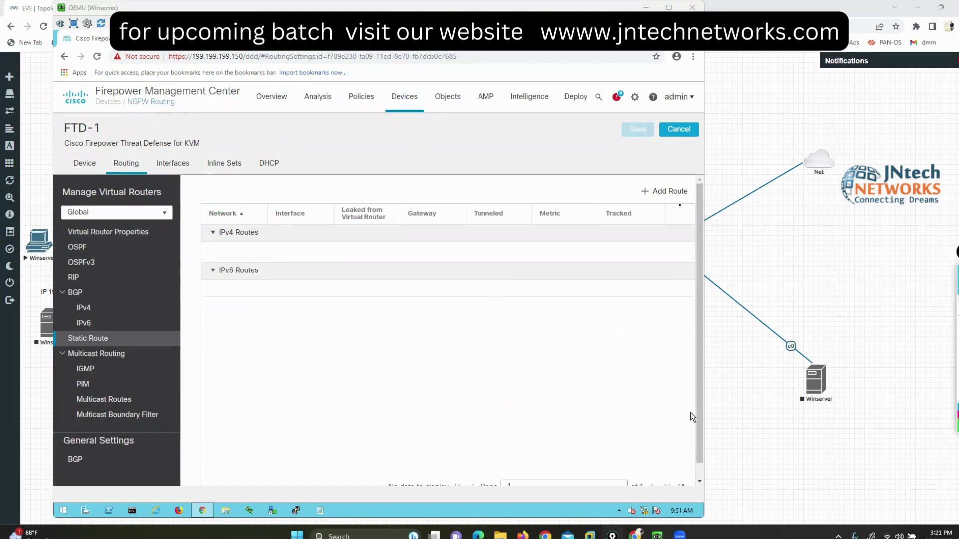
left_click(692, 417)
Step: Add a new IPv4 static route using the LAN-NETWORK interface
left_click(669, 194)
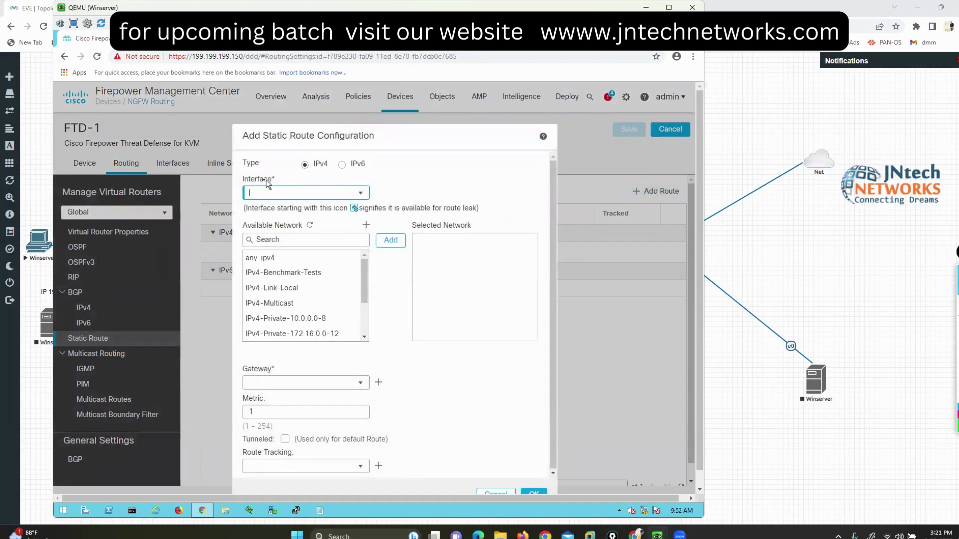
left_click(359, 194)
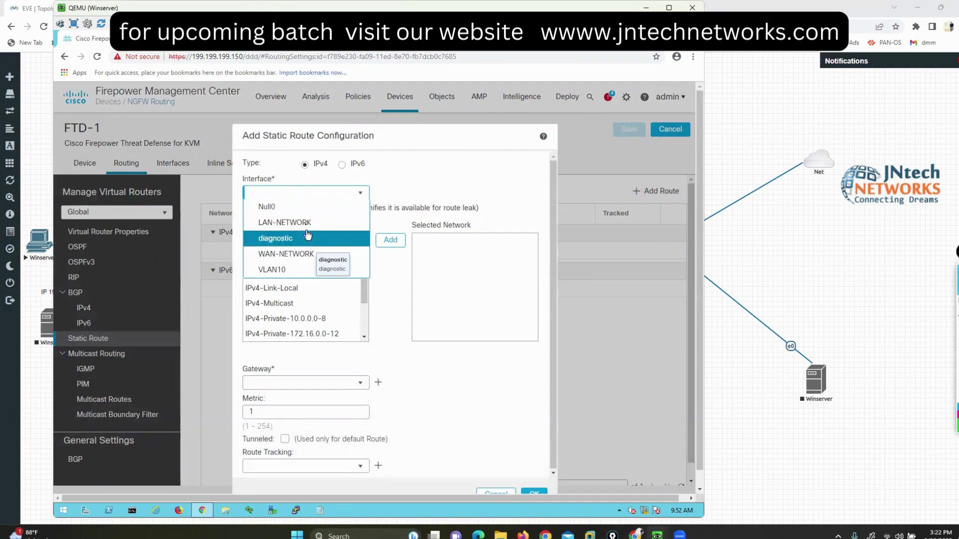
left_click(307, 226)
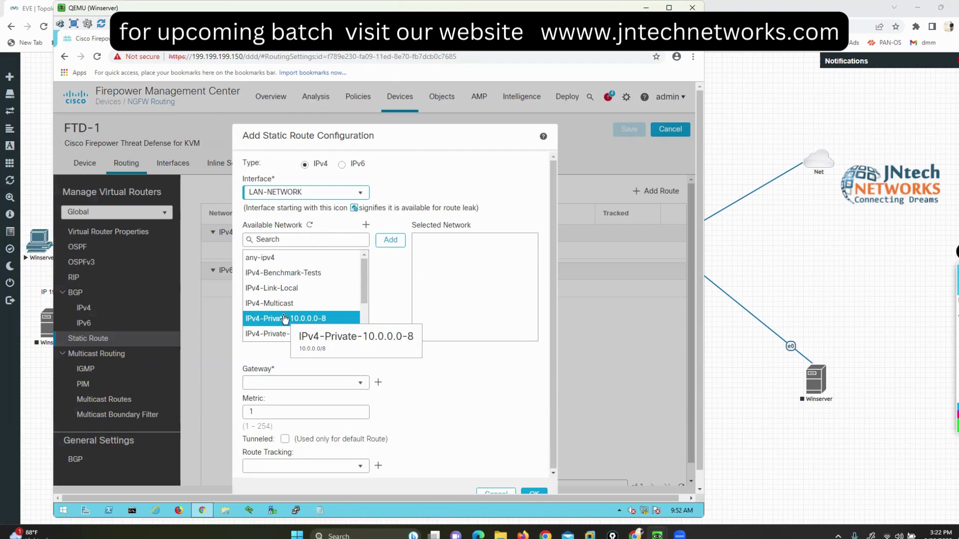
Step: Start a new network object for the route destination, highlighting its dialog title with annotations
left_click(368, 225)
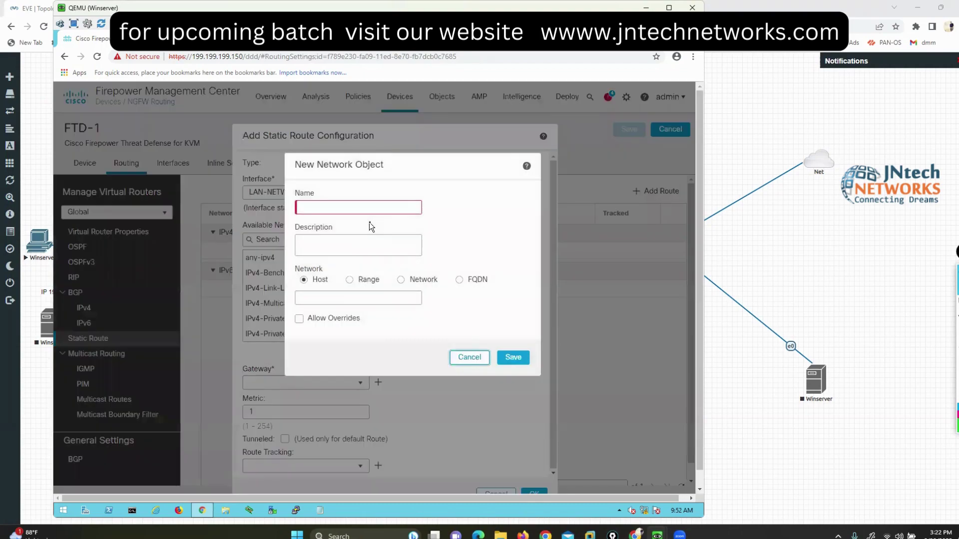
left_click(944, 308)
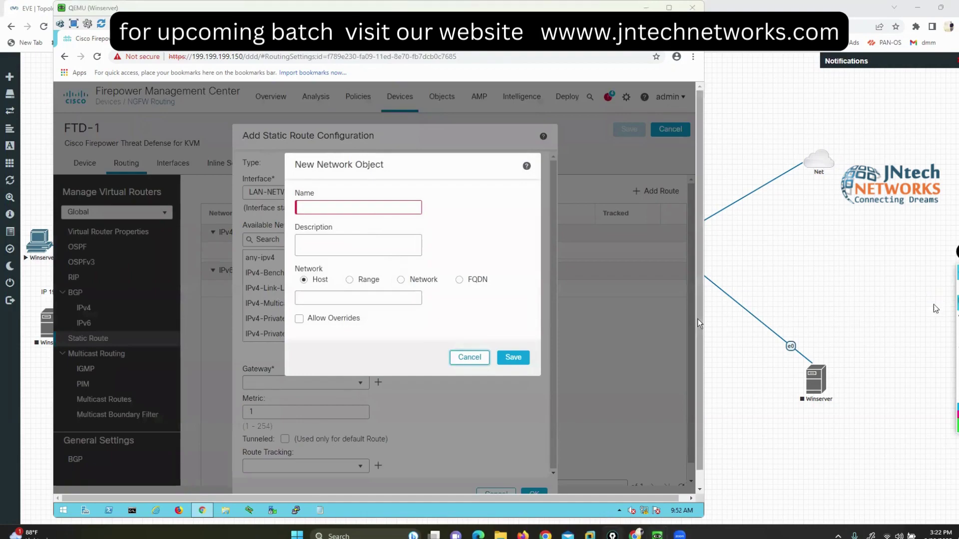
mouse_move(418, 267)
left_mouse_down()
mouse_move(385, 272)
mouse_move(417, 290)
mouse_move(448, 265)
mouse_move(399, 265)
left_mouse_up()
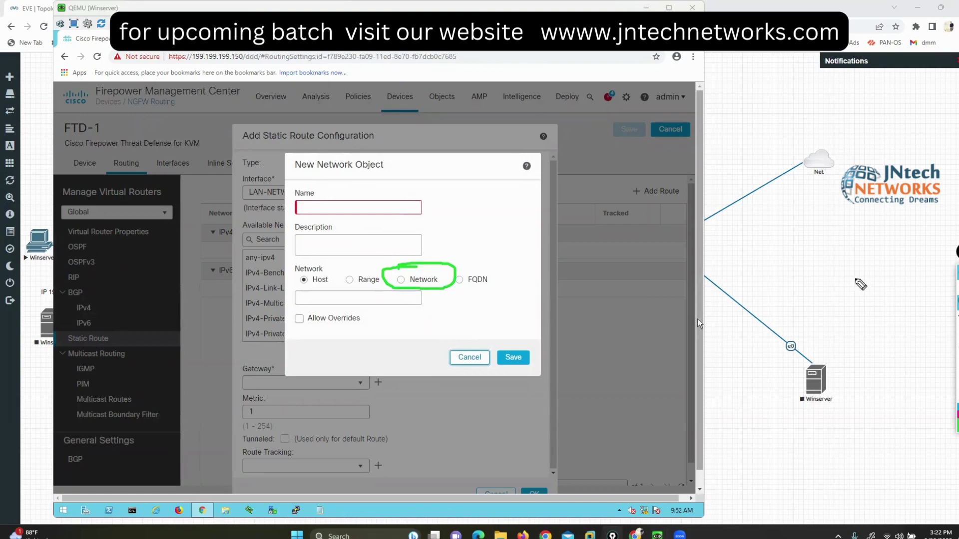
left_click(946, 290)
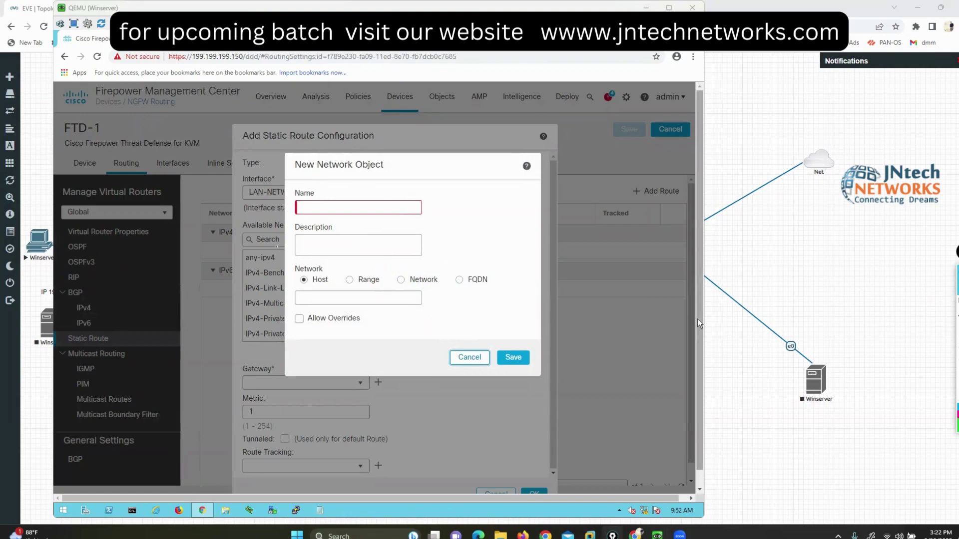
left_click(946, 304)
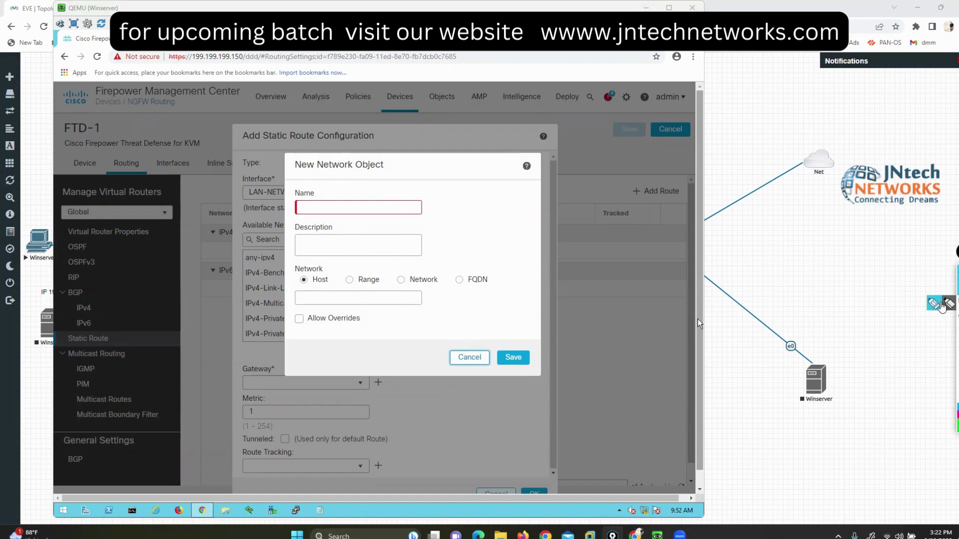
left_click_drag(307, 264, 344, 252)
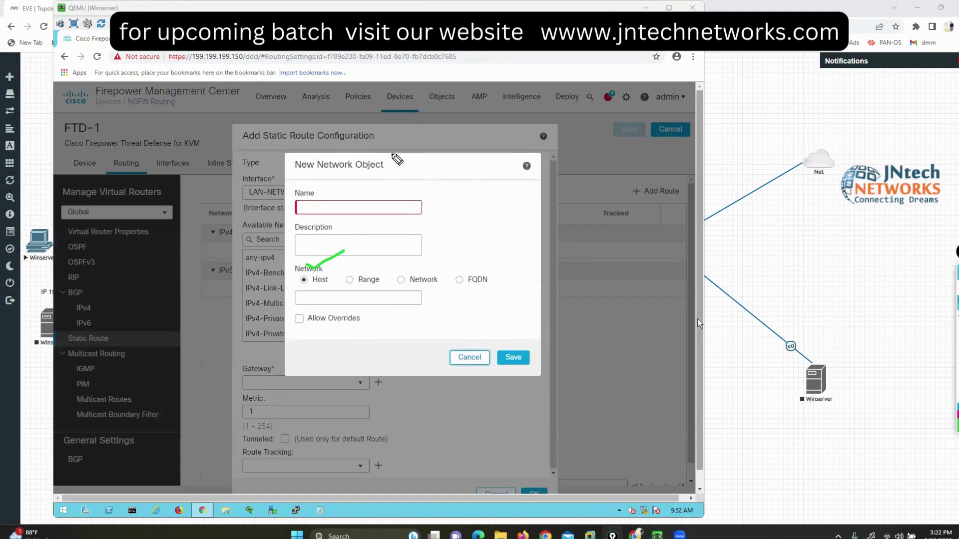
mouse_move(392, 150)
left_mouse_down()
mouse_move(294, 152)
mouse_move(366, 126)
left_mouse_up()
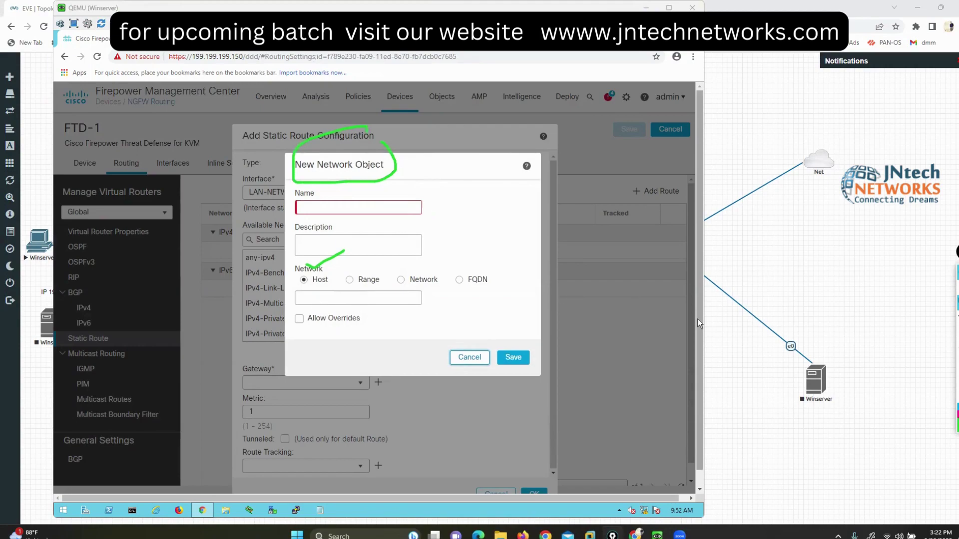
left_click(954, 300)
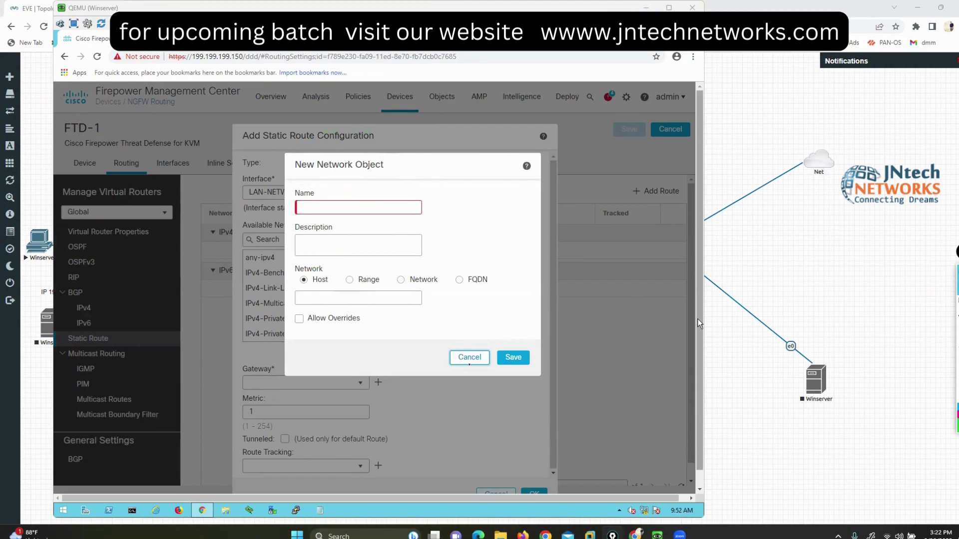
Step: Cancel the network object and add any-ipv4 as the route's destination network
left_click(469, 358)
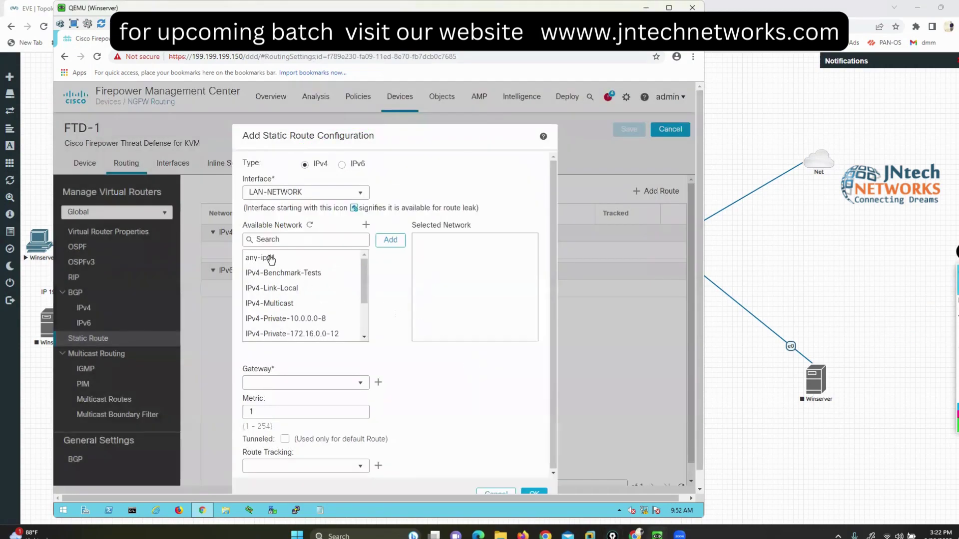
left_click(271, 258)
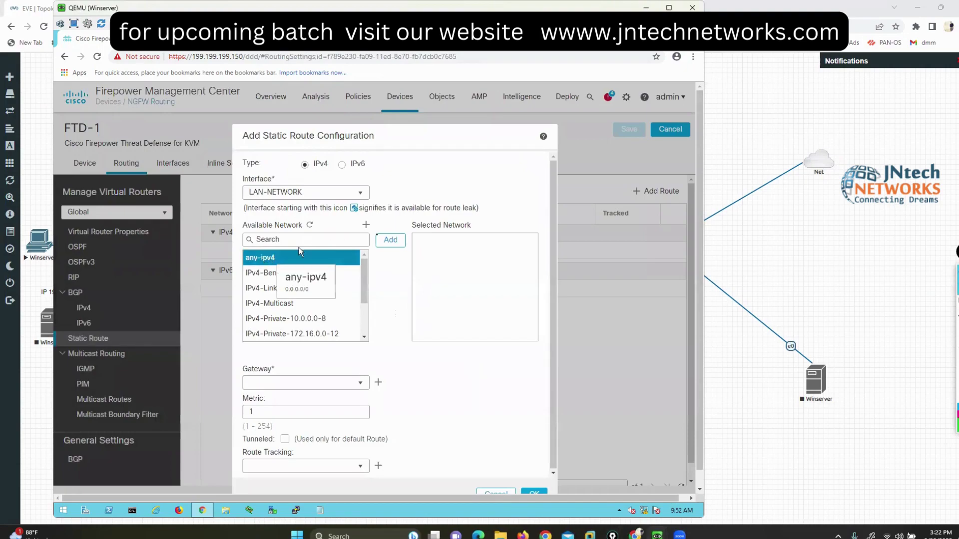
left_click(399, 240)
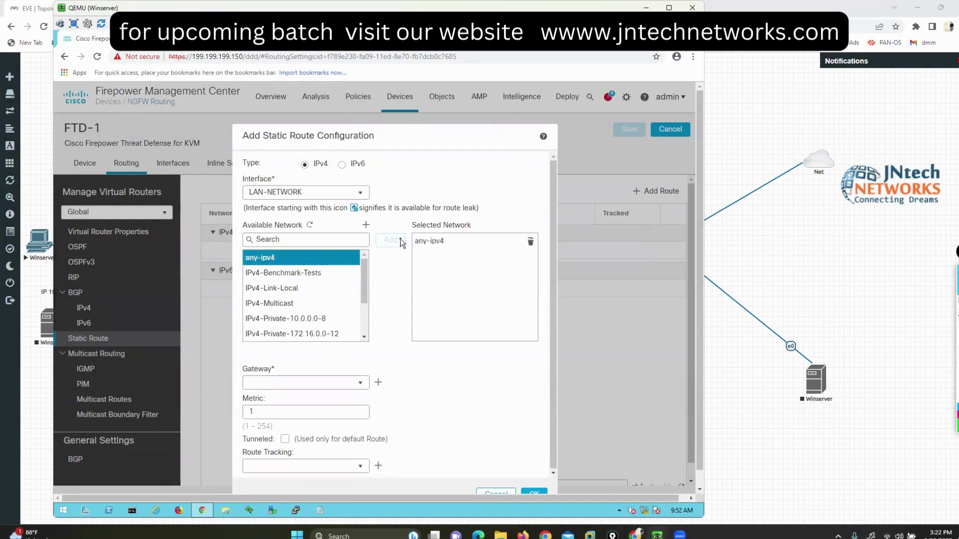
left_click(436, 243)
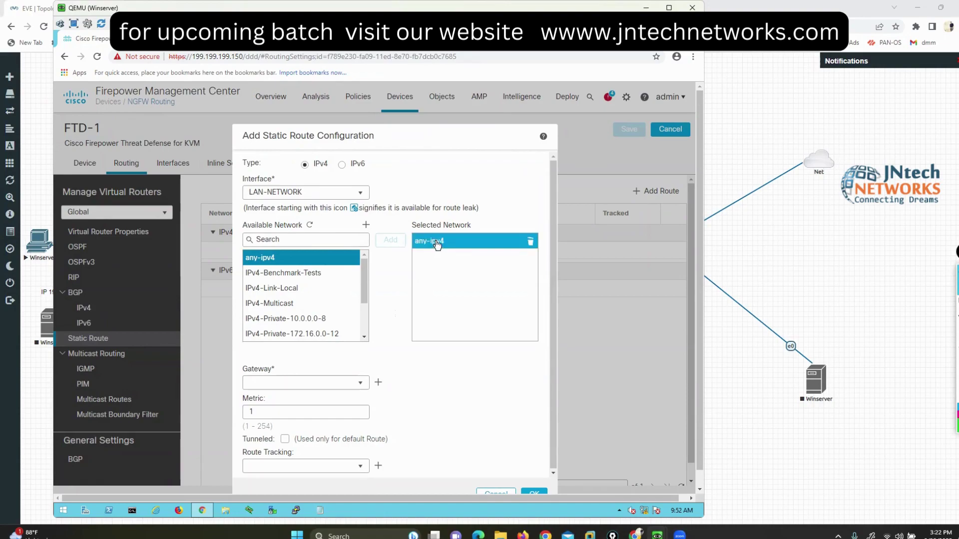
left_click_drag(243, 370, 274, 371)
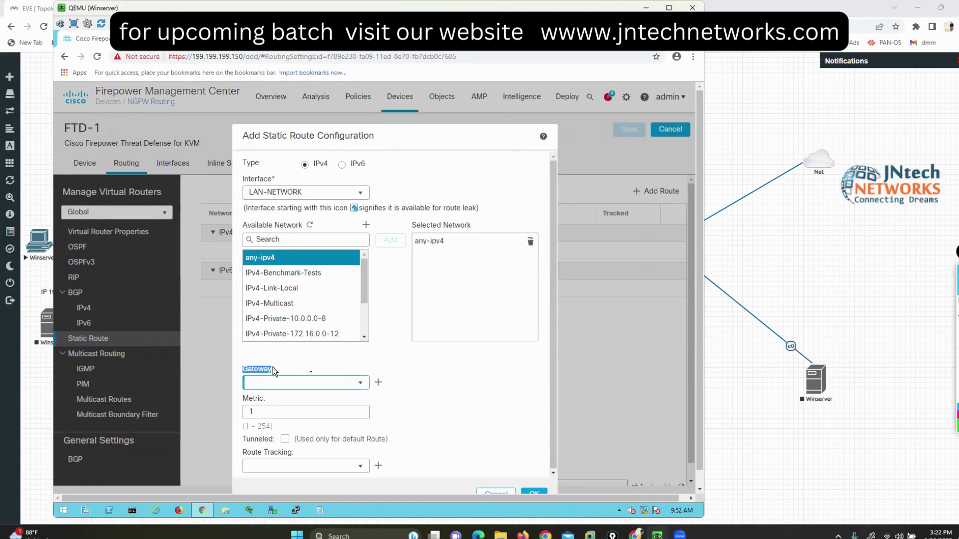
left_click(363, 382)
Step: Fill in a new gateway host object LAN-ISP with address 200.200.200.10, checking the lab topology
left_click(380, 383)
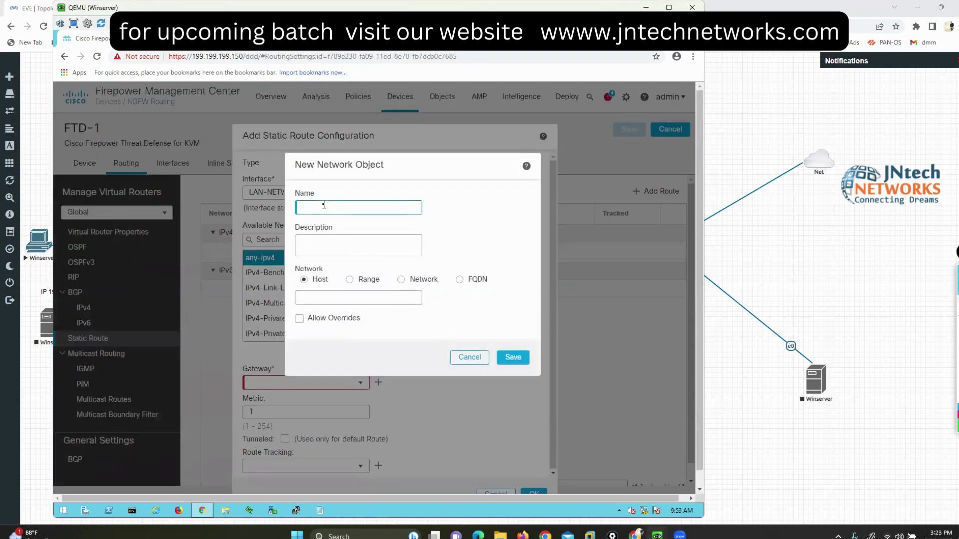
type("LAN-ISP")
left_click(351, 296)
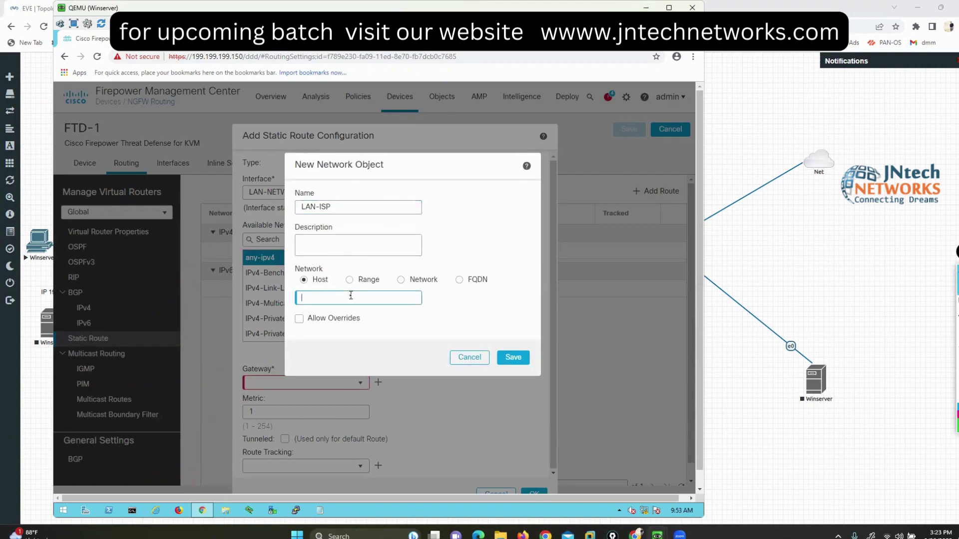
type("200")
type(".200.85")
key("BackSpace")
key("BackSpace")
type("10")
key("alt+Tab")
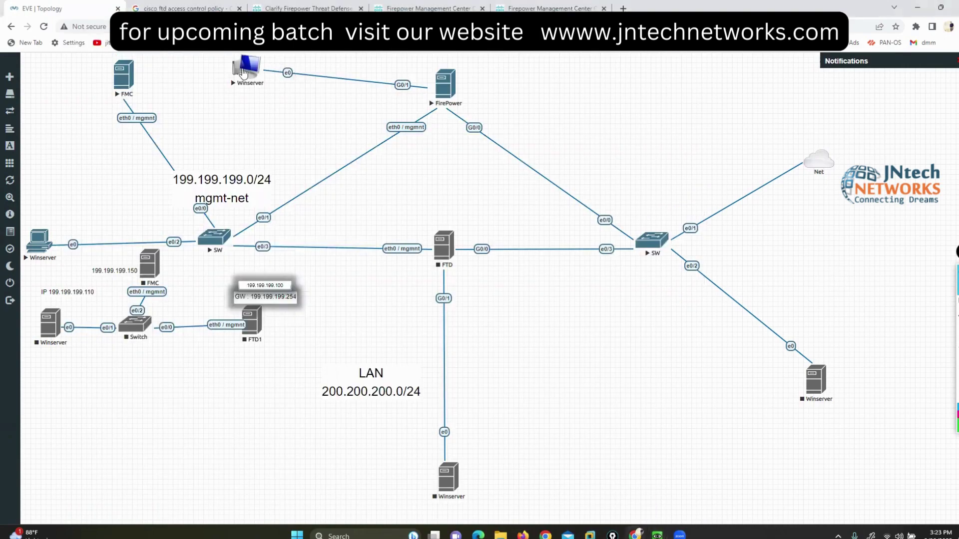
mouse_move(657, 536)
left_click(651, 492)
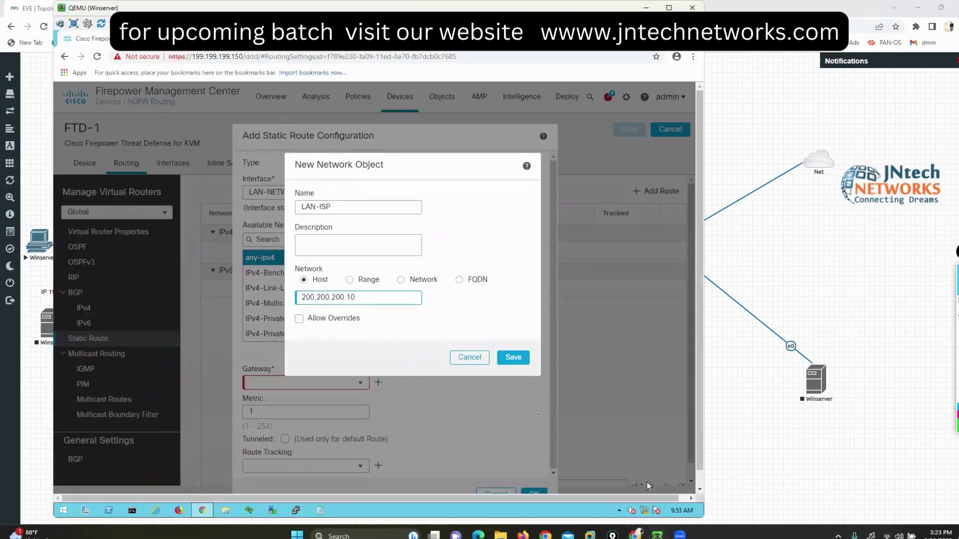
Step: Save LAN-ISP as the gateway and submit the any-ipv4 static route on LAN-NETWORK
left_click(503, 360)
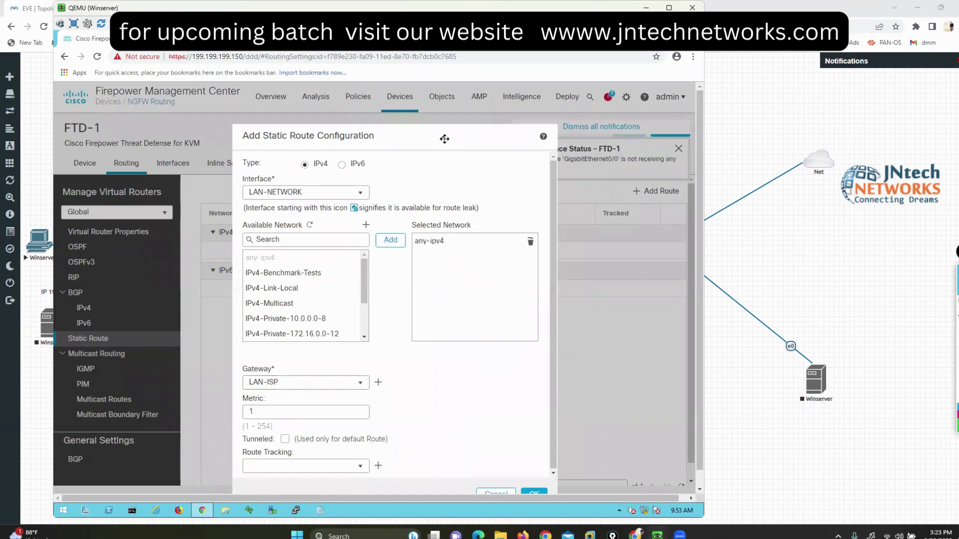
key("Return")
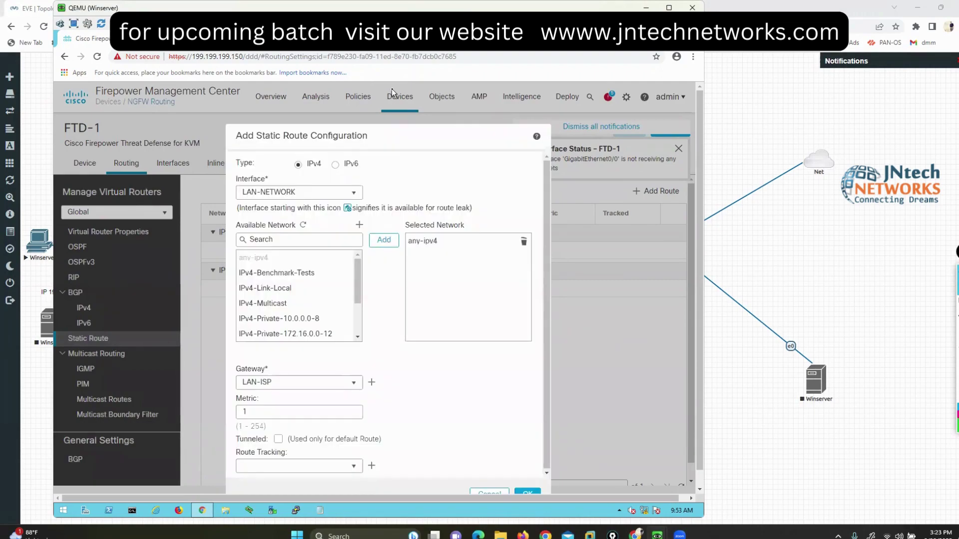
mouse_move(699, 481)
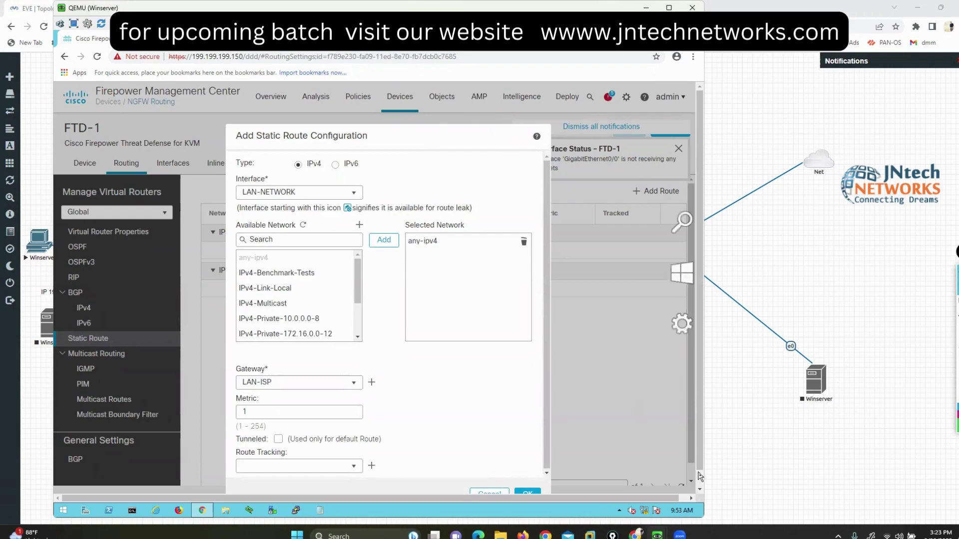
scroll(700, 482, "down", 1)
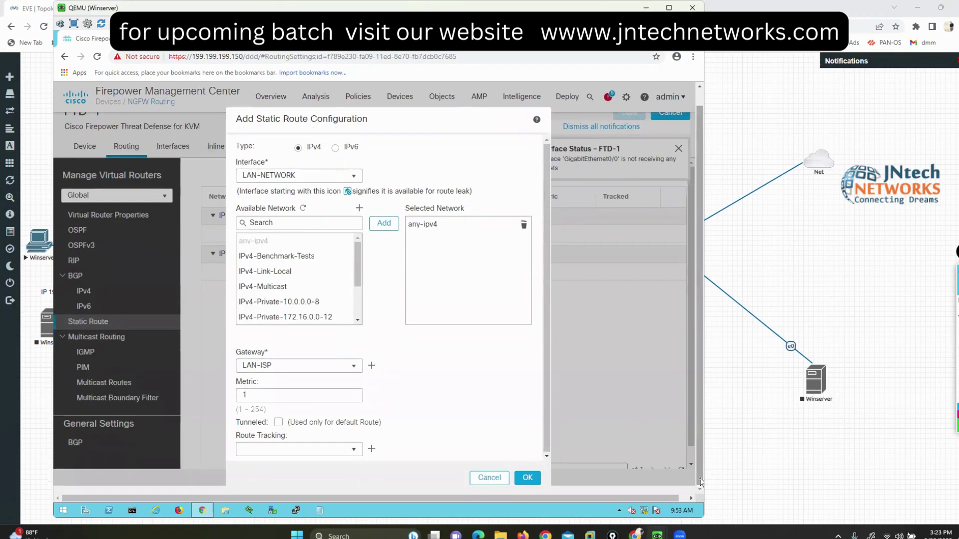
left_click(482, 480)
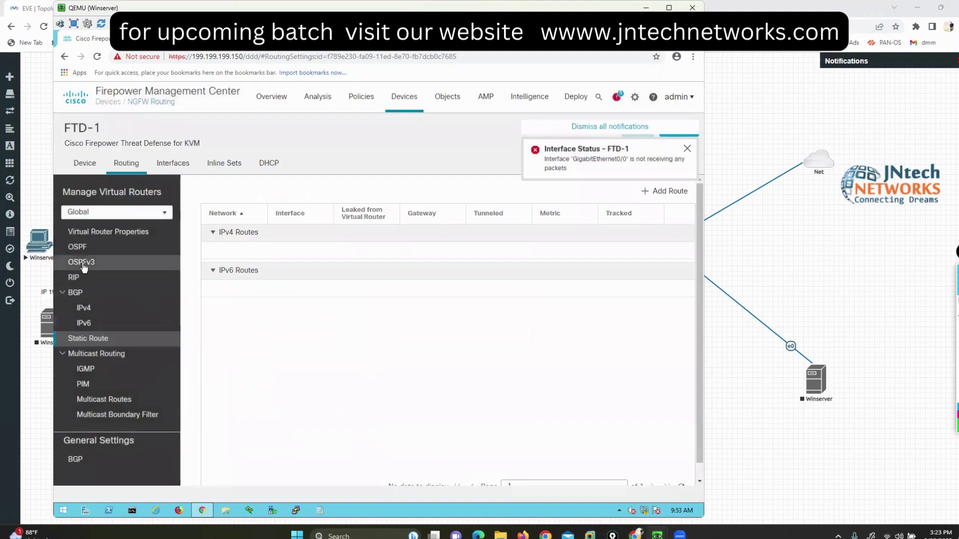
mouse_move(6, 273)
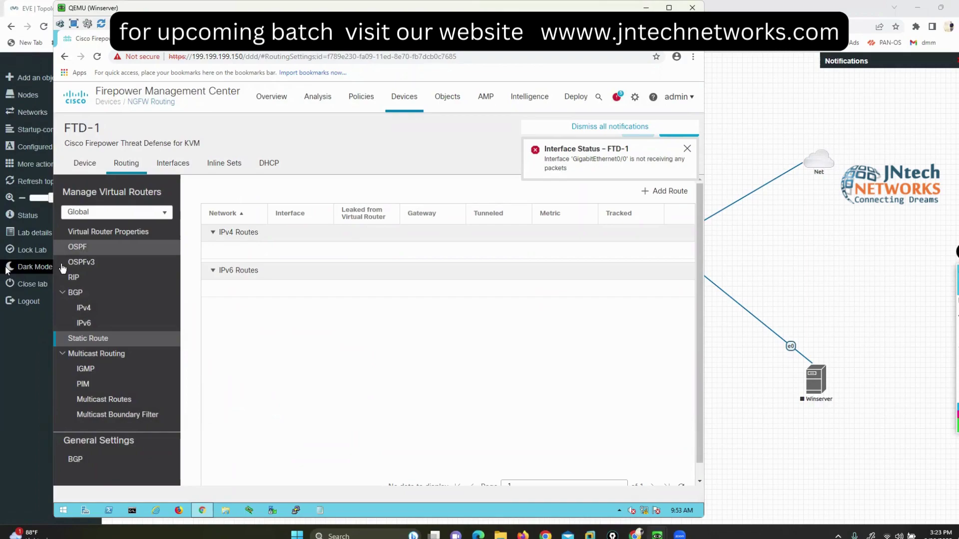
Step: Show FTD-1's OSPF settings, with no process enabled and no areas, and close the interface status notice
left_click(76, 248)
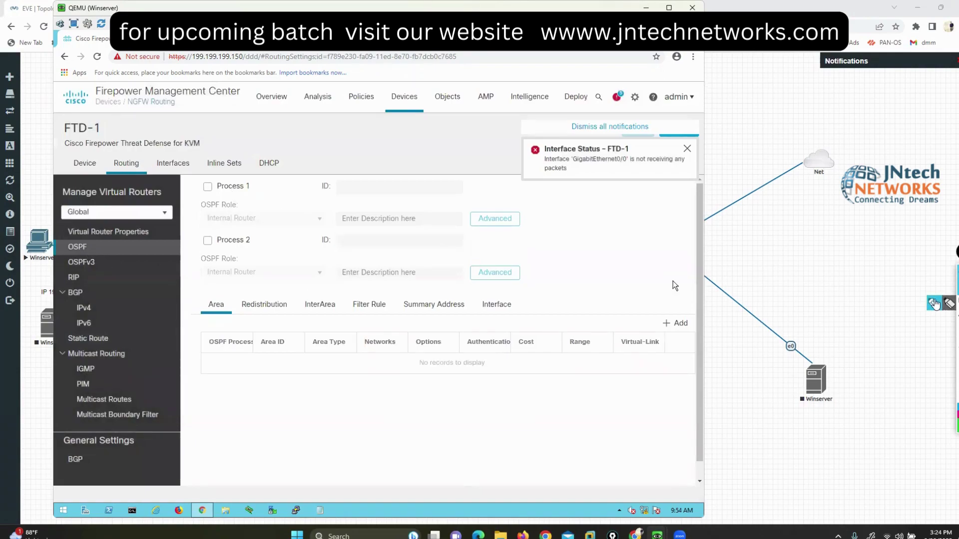
mouse_move(206, 322)
left_mouse_down()
mouse_move(214, 330)
mouse_move(222, 319)
mouse_move(273, 320)
left_mouse_up()
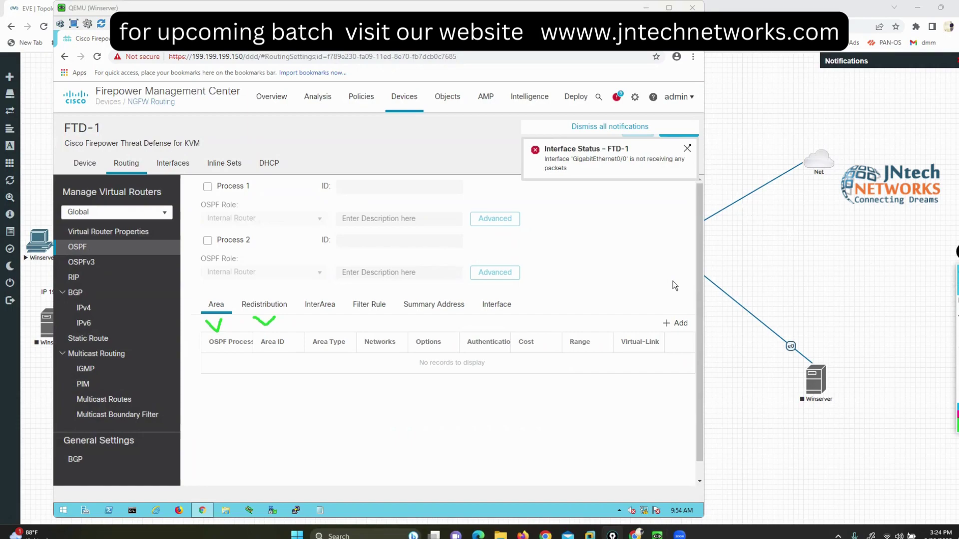
left_click(686, 150)
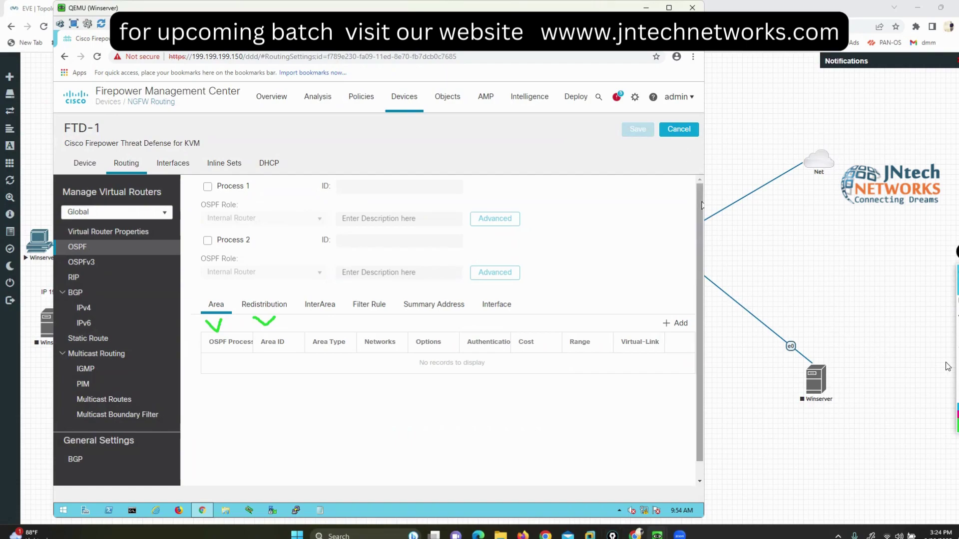
mouse_move(641, 321)
left_mouse_down()
mouse_move(606, 351)
mouse_move(652, 329)
left_mouse_up()
key("Escape")
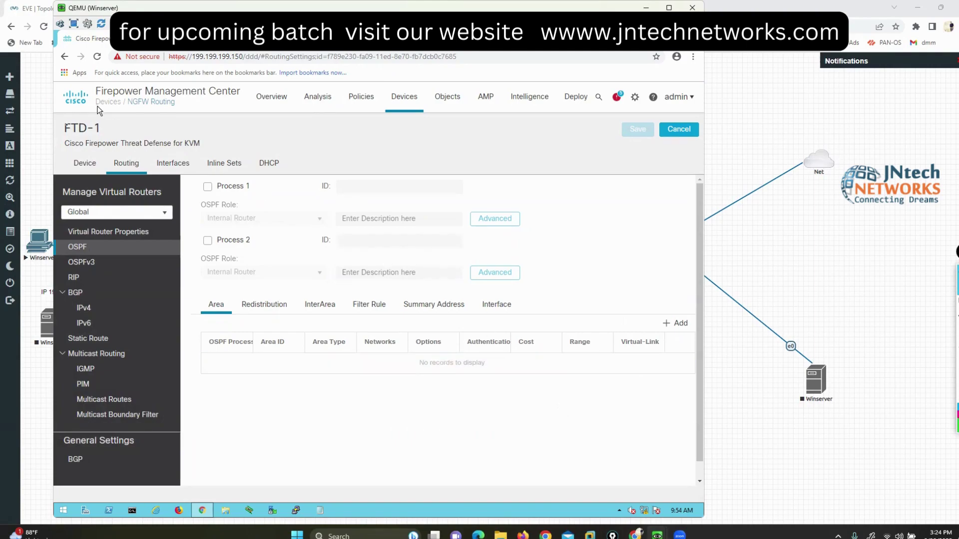
left_click(85, 168)
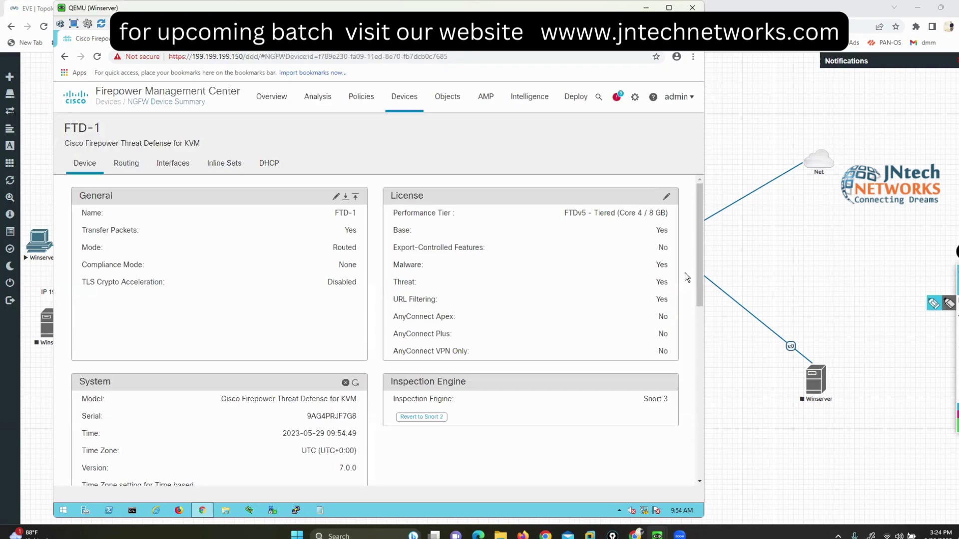
mouse_move(98, 177)
left_mouse_down()
mouse_move(126, 203)
mouse_move(69, 193)
mouse_move(67, 204)
left_mouse_up()
left_click(144, 216)
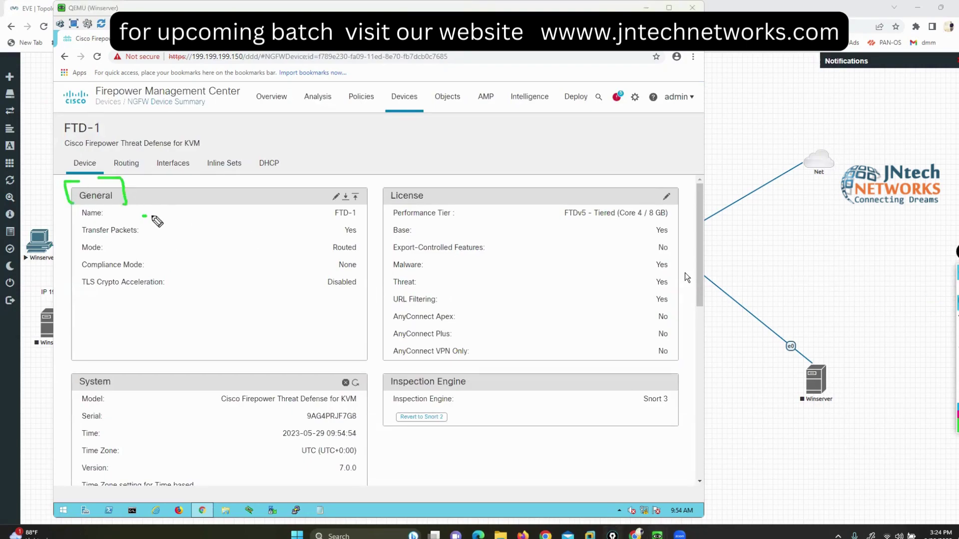
left_click_drag(144, 215, 322, 211)
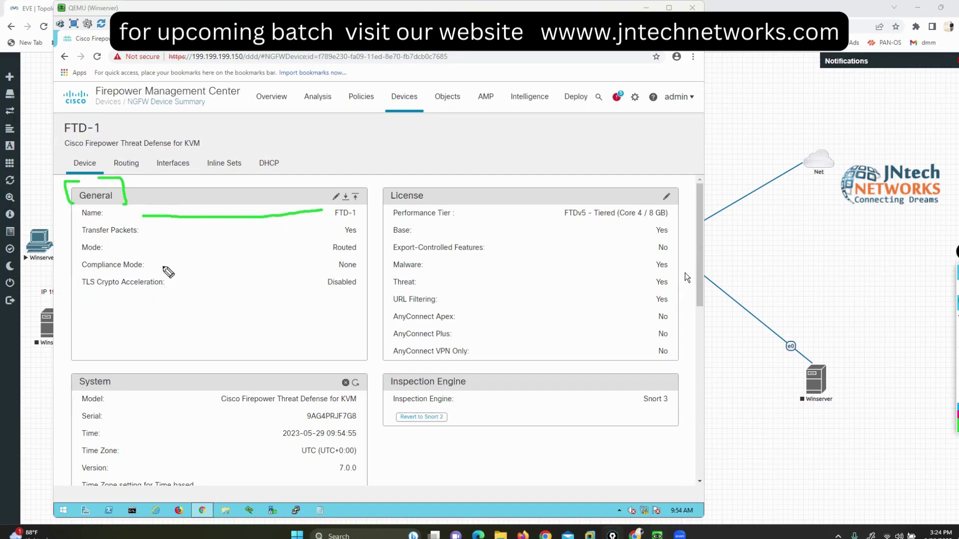
left_click_drag(180, 236, 311, 227)
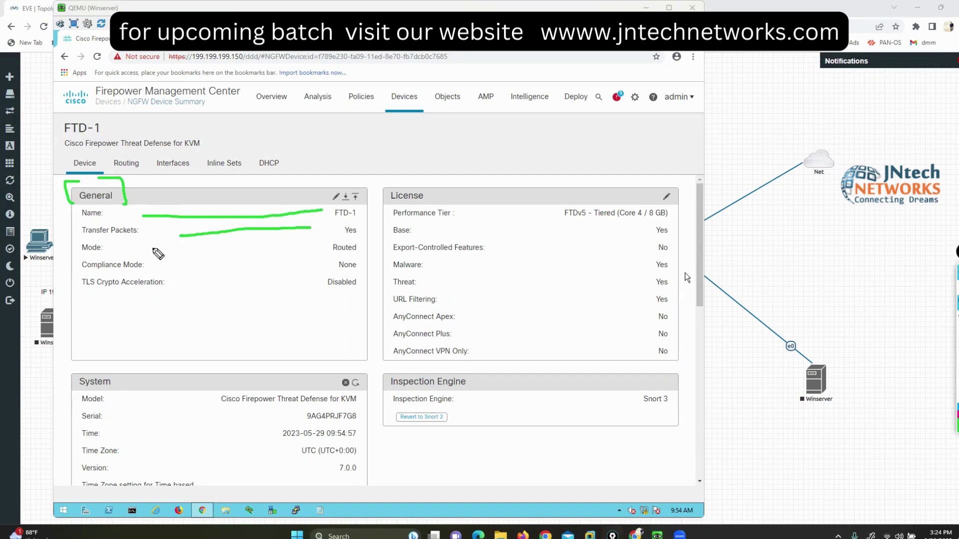
left_click_drag(117, 248, 317, 241)
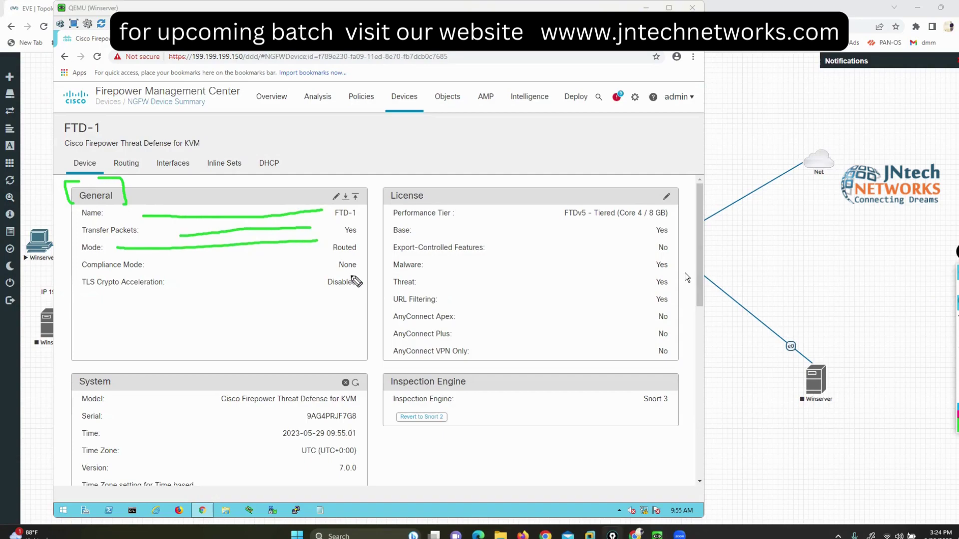
mouse_move(427, 181)
left_mouse_down()
mouse_move(388, 194)
mouse_move(399, 231)
mouse_move(654, 227)
mouse_move(678, 175)
mouse_move(408, 162)
left_mouse_up()
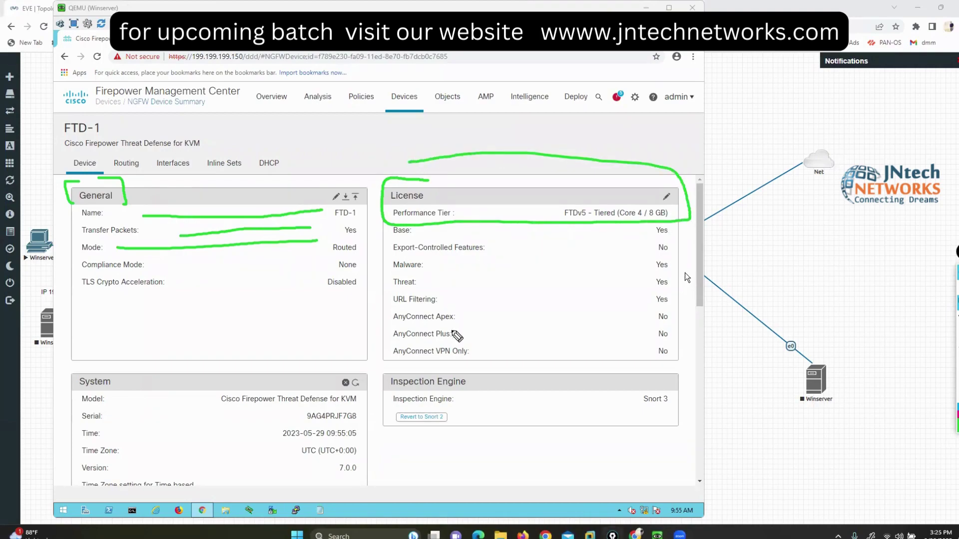
mouse_move(433, 263)
left_mouse_down()
mouse_move(457, 261)
mouse_move(442, 279)
mouse_move(483, 297)
left_mouse_up()
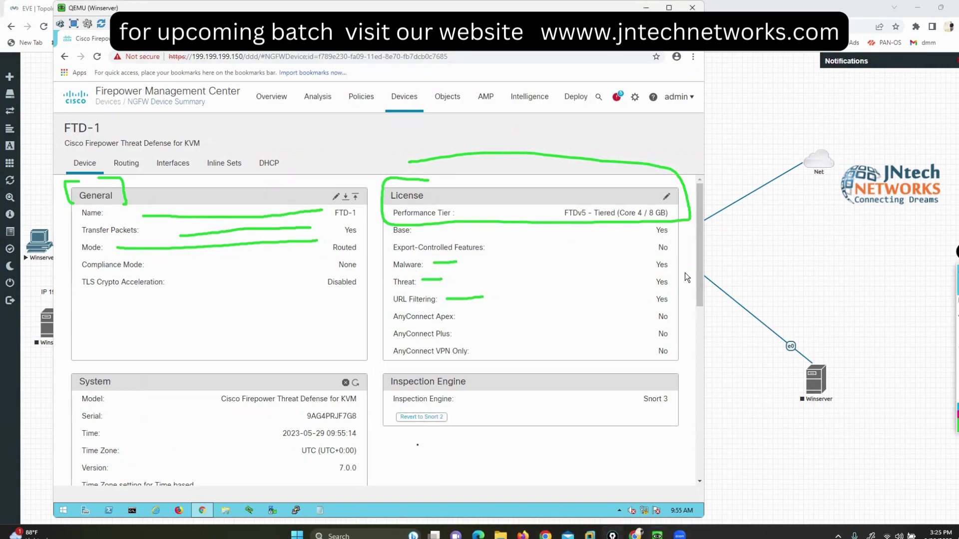
scroll(418, 445, "down", 4)
scroll(418, 445, "up", 1)
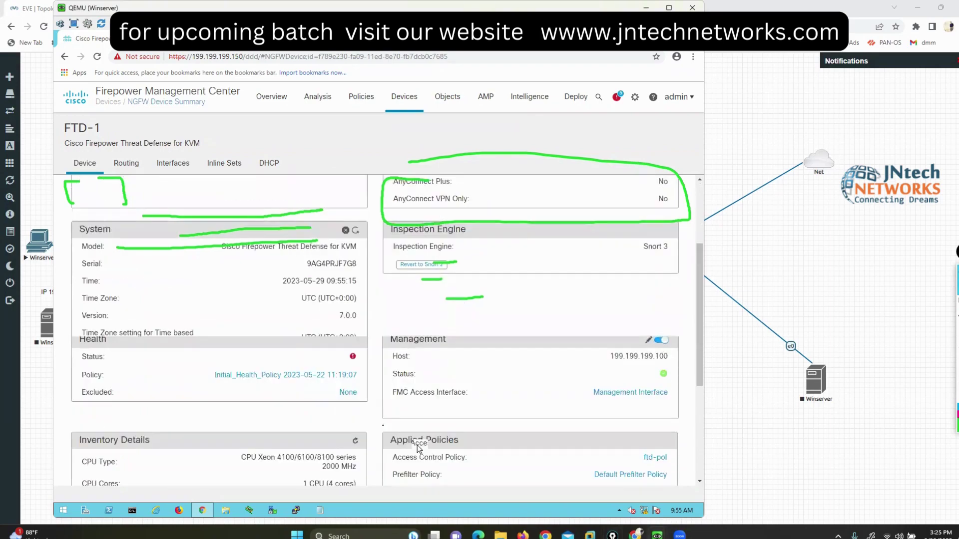
scroll(417, 445, "up", 1)
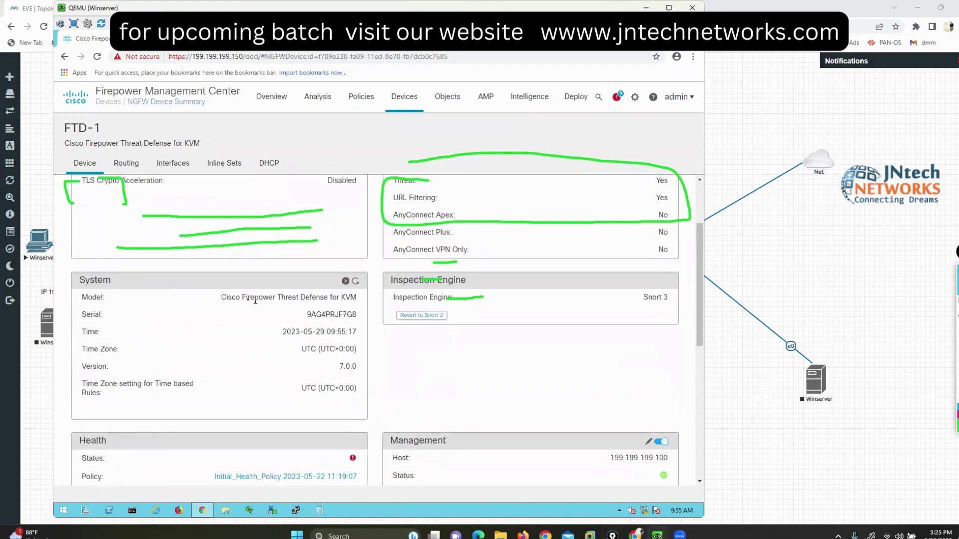
left_click_drag(250, 300, 357, 314)
left_click_drag(338, 367, 359, 367)
scroll(467, 372, "down", 2)
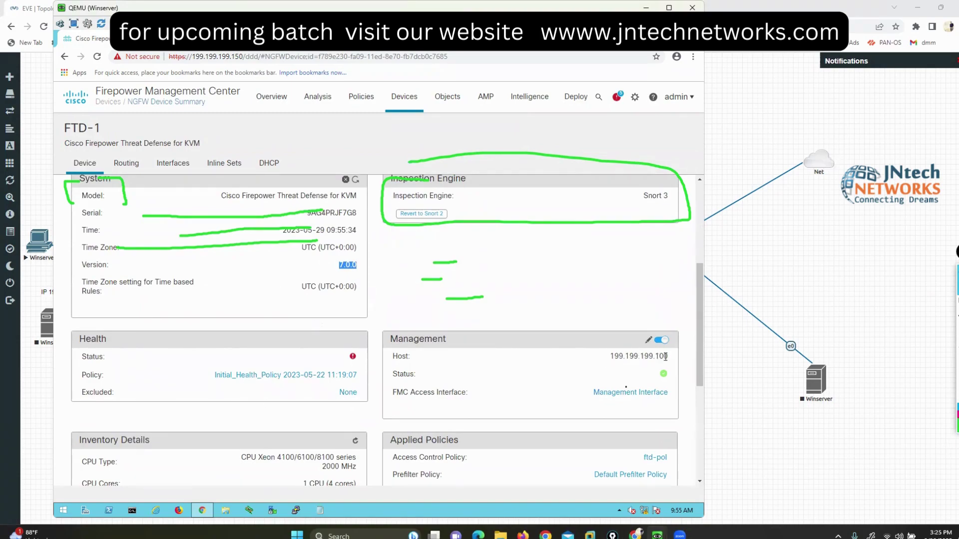
left_click(617, 393)
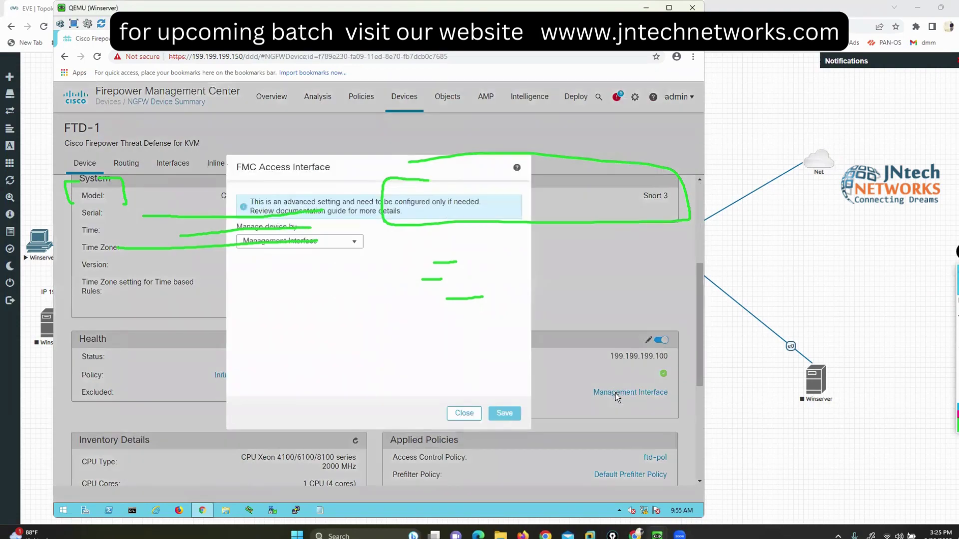
left_click(348, 242)
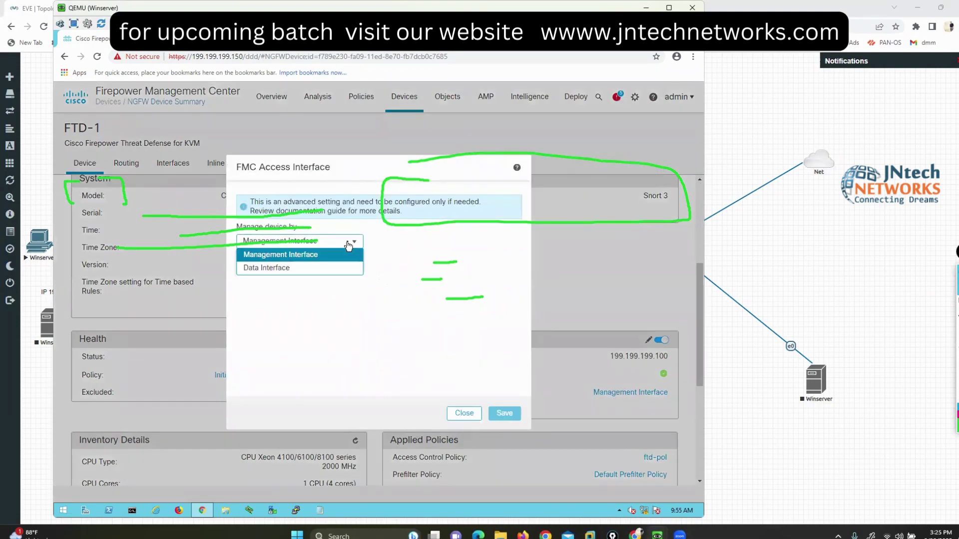
left_click(348, 245)
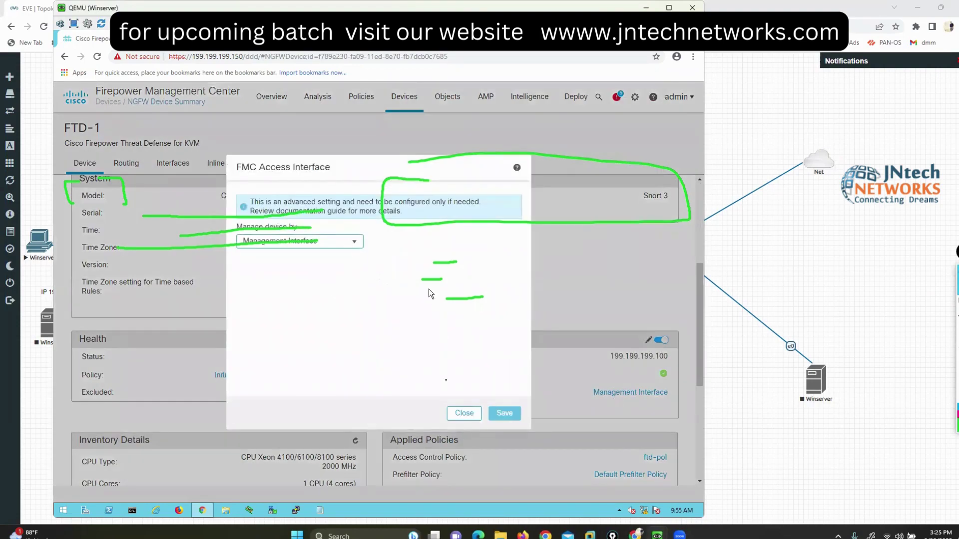
left_click(456, 411)
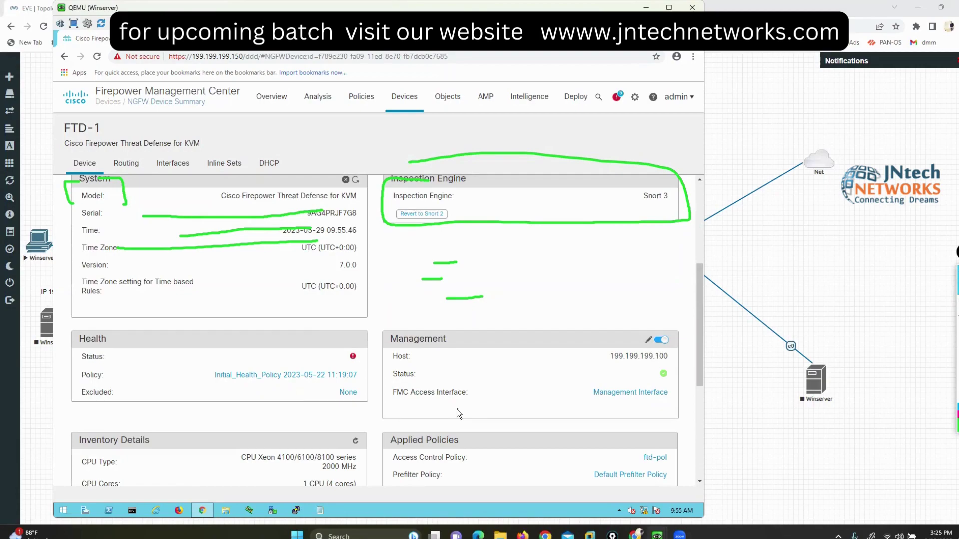
scroll(456, 409, "down", 3)
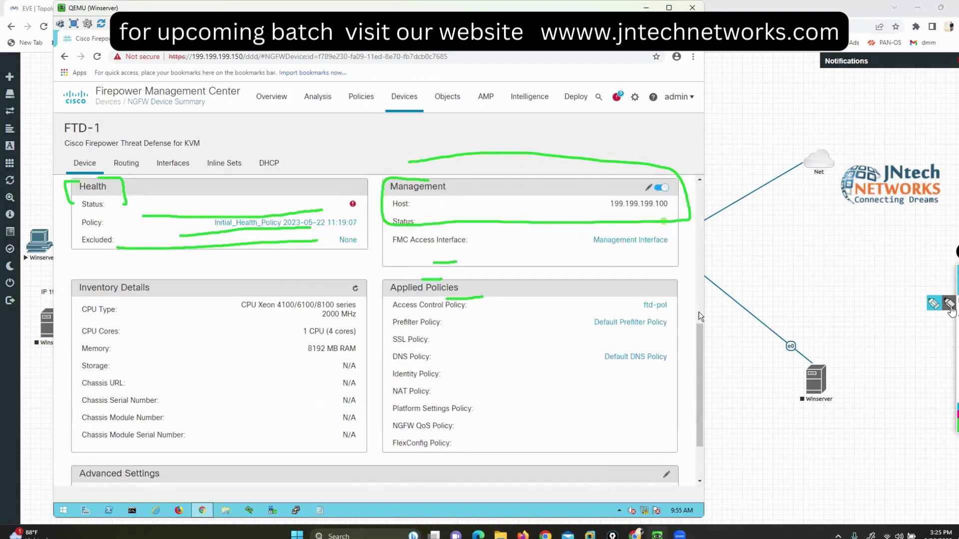
left_click(878, 288)
mouse_move(102, 119)
left_mouse_down()
mouse_move(22, 135)
mouse_move(100, 122)
left_mouse_up()
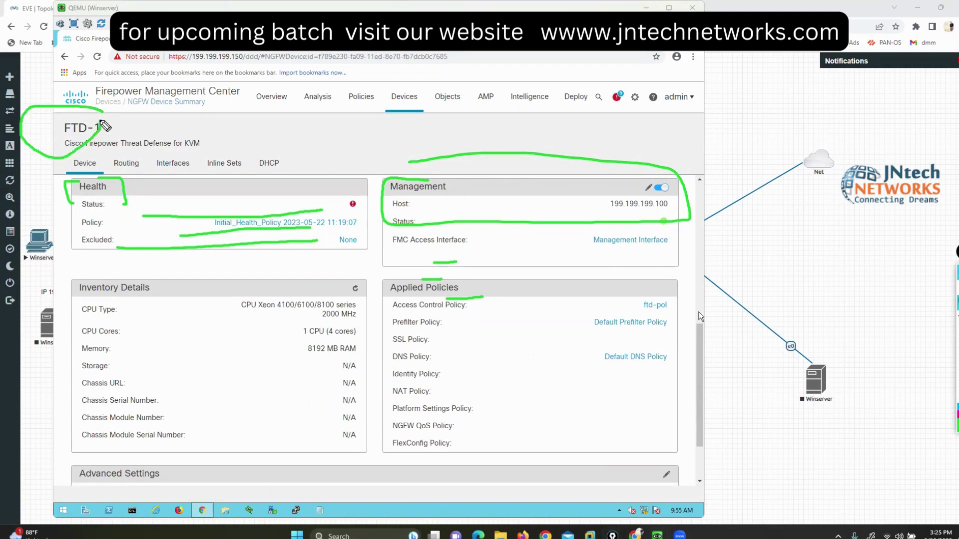
mouse_move(669, 294)
left_mouse_down()
mouse_move(633, 302)
mouse_move(641, 319)
mouse_move(673, 298)
left_mouse_up()
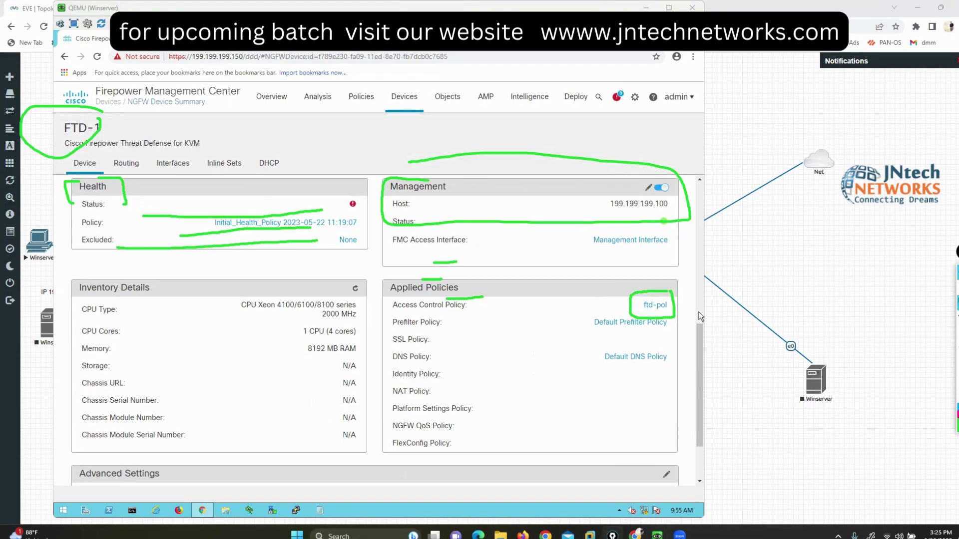
key("Escape")
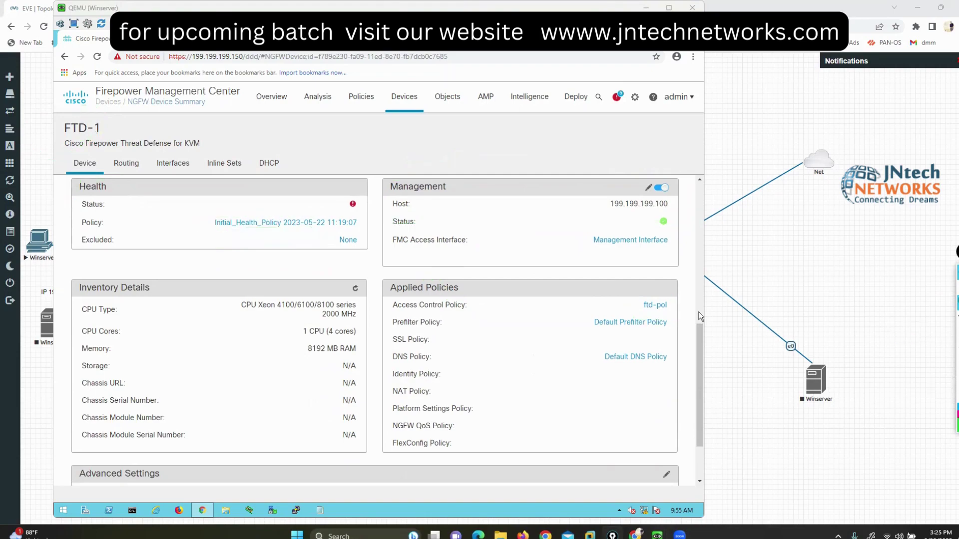
left_click(360, 100)
Step: Review the ftd-pol access control policy, then return to the Device Management list showing FTD-1
left_click(380, 142)
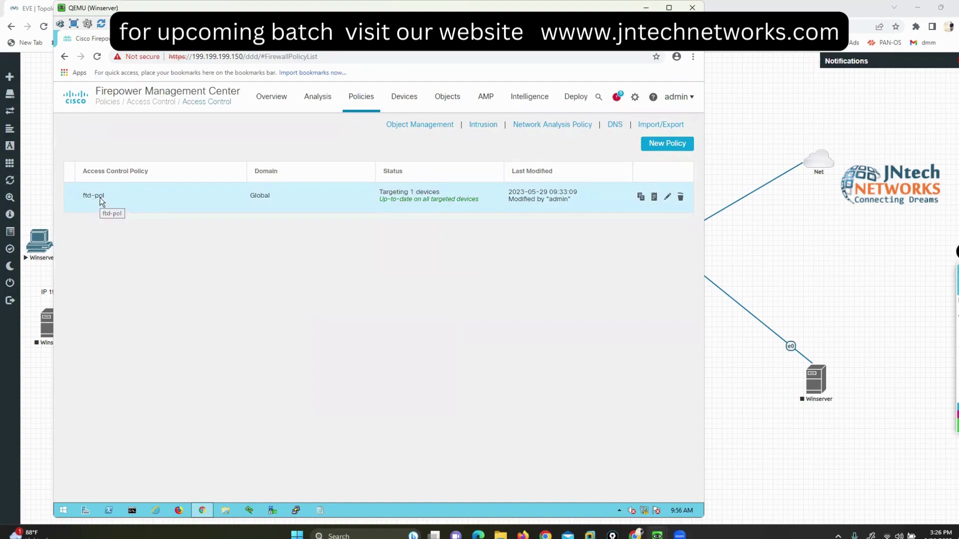
mouse_move(393, 100)
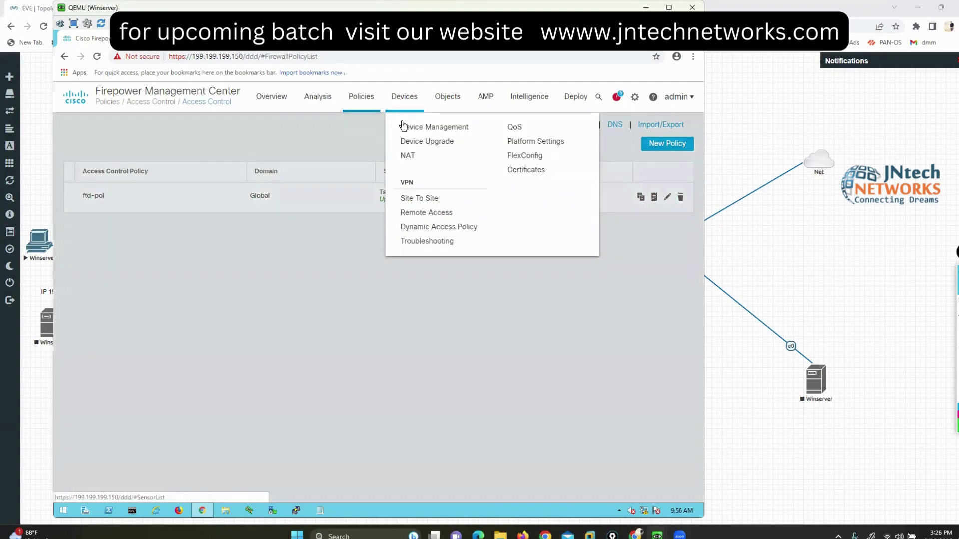
left_click(407, 129)
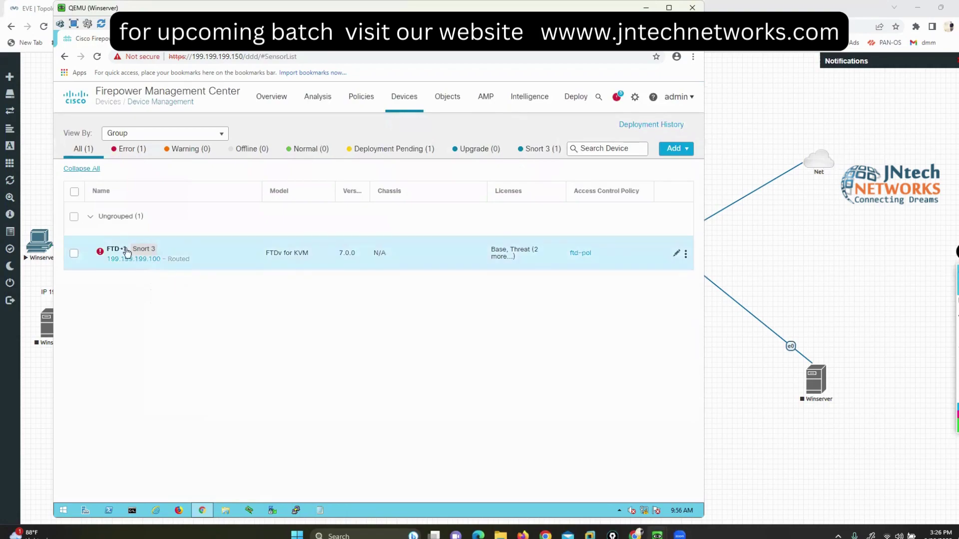
Step: Scroll through FTD-1's device summary, then view its Global virtual router routing settings and Interfaces page
left_click(118, 252)
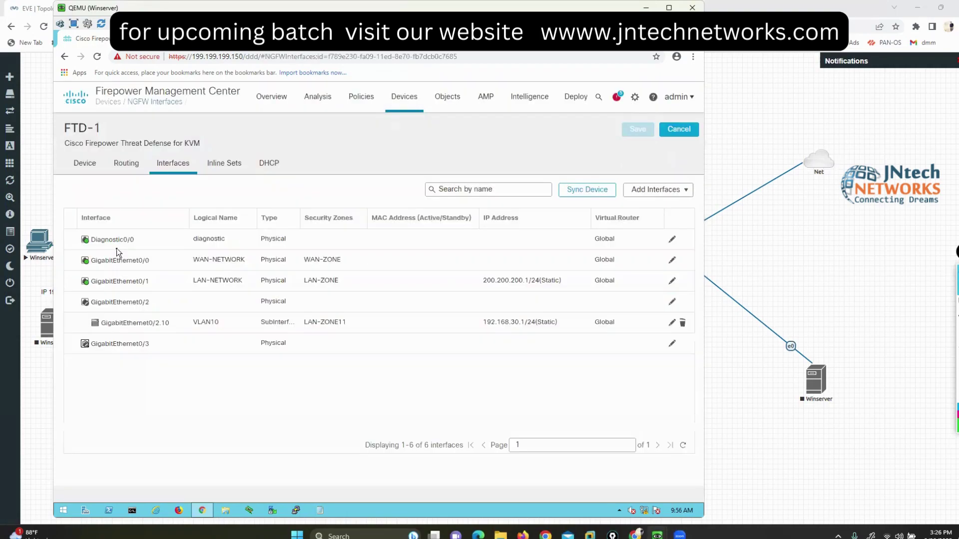
left_click(93, 168)
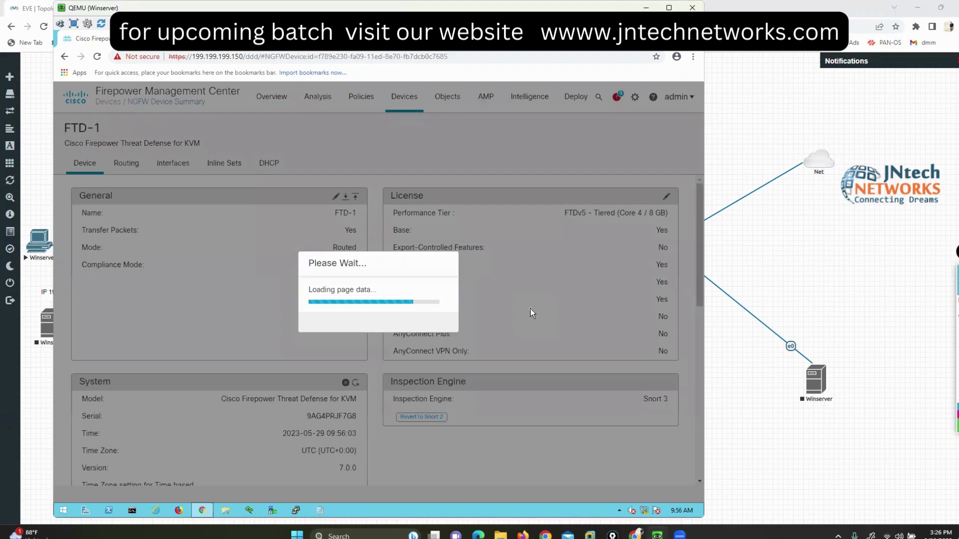
scroll(530, 309, "down", 5)
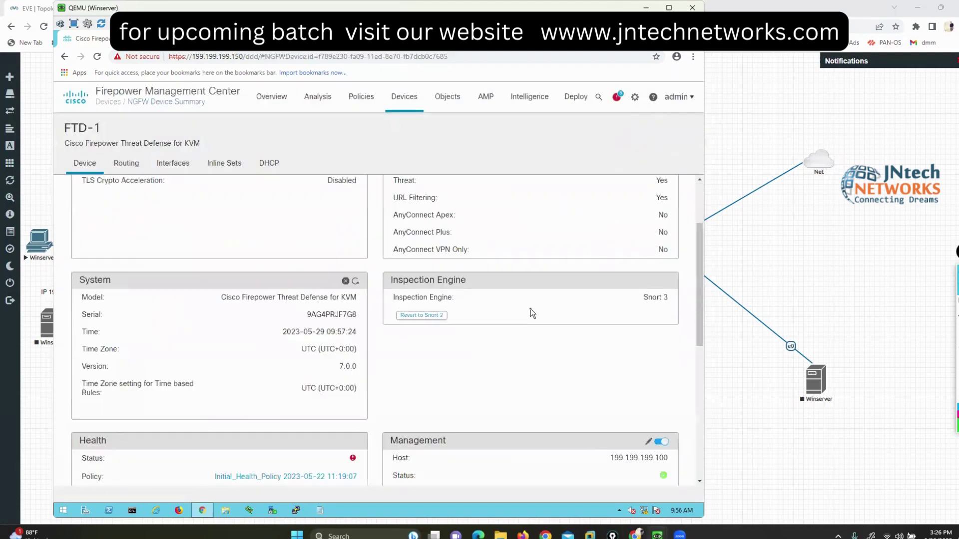
scroll(530, 308, "down", 1)
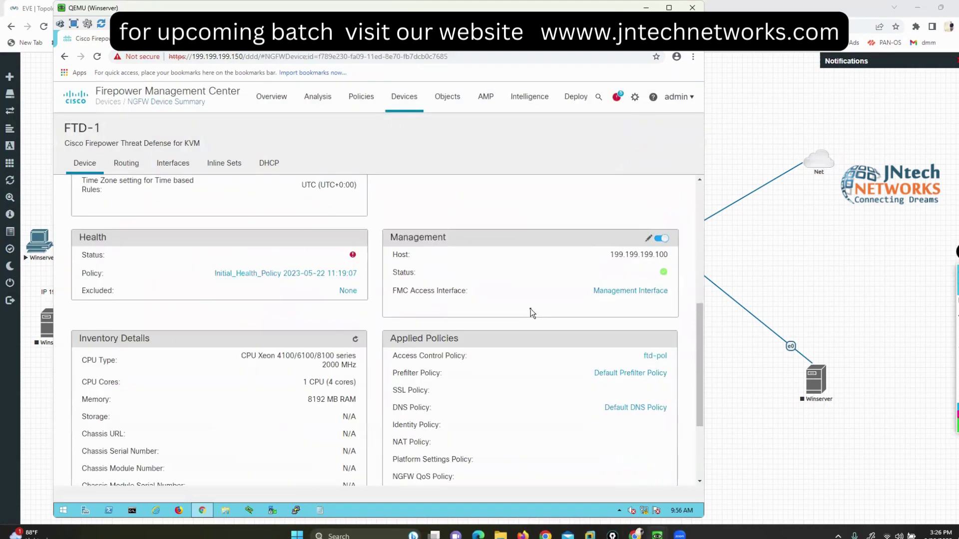
scroll(490, 313, "down", 1)
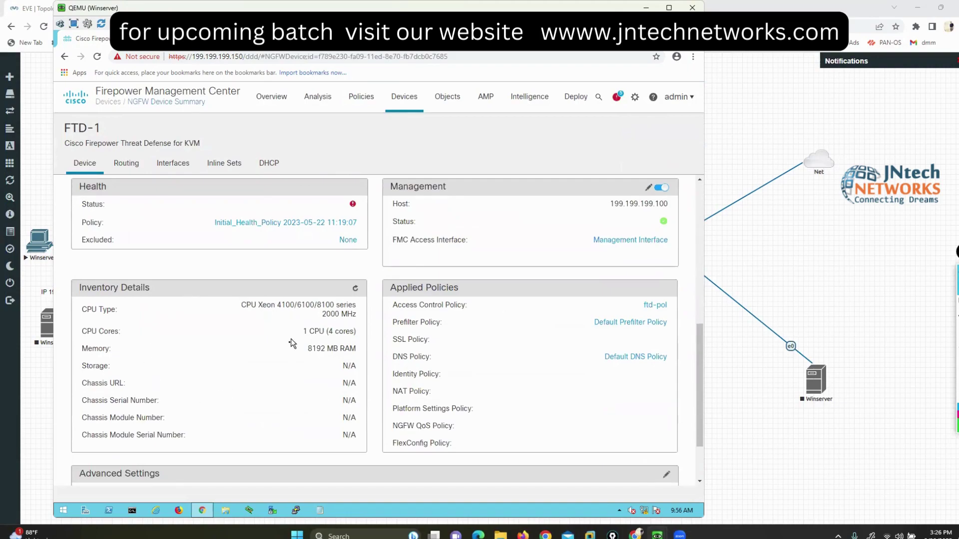
scroll(337, 354, "down", 2)
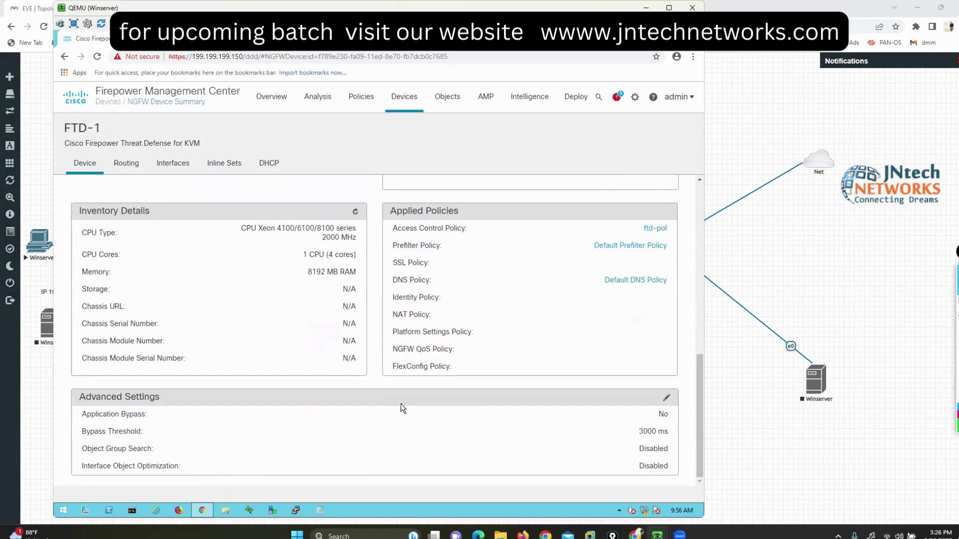
scroll(400, 403, "up", 6)
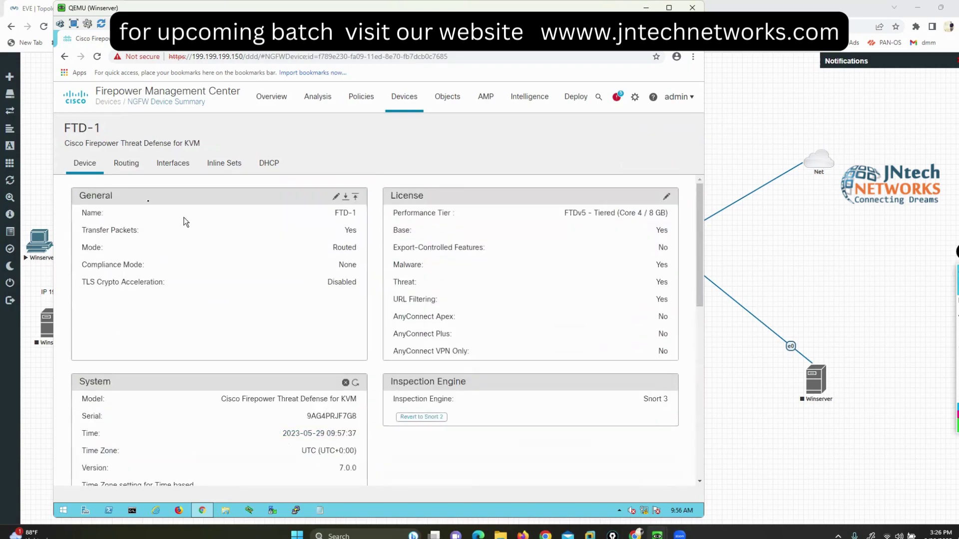
left_click(130, 165)
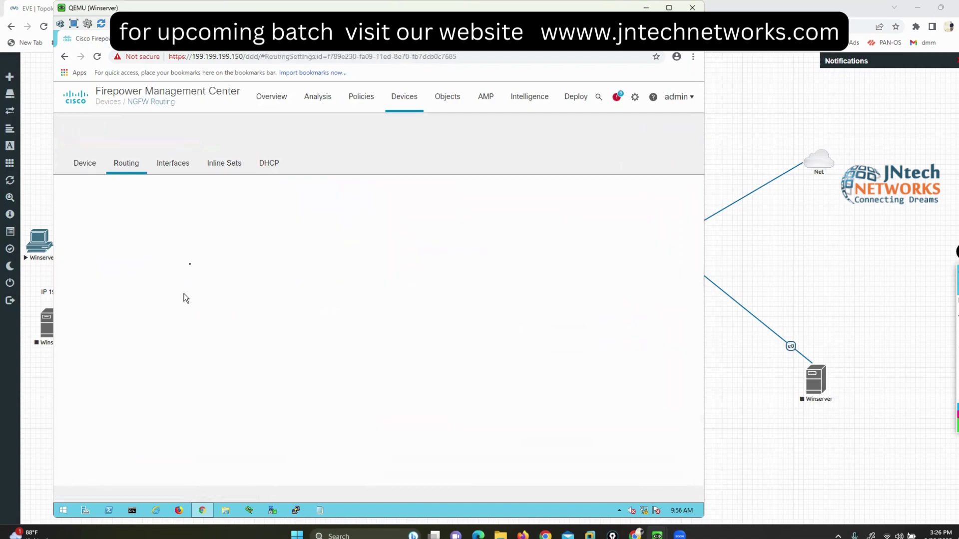
left_click(162, 166)
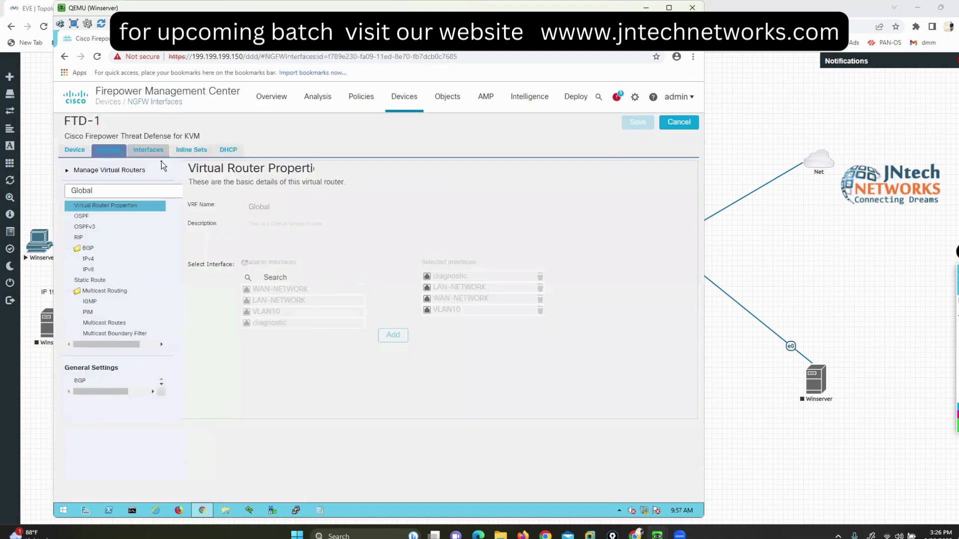